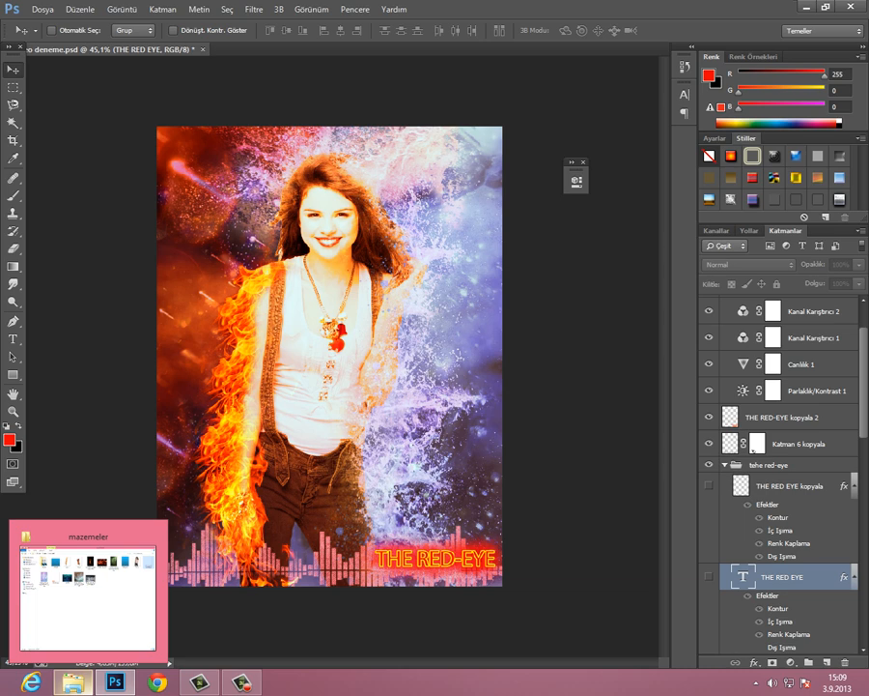
# Step: Open the rbs0j son2 image from the mazemeler folder in Photoshop as a separate document
pyautogui.click(87, 591)
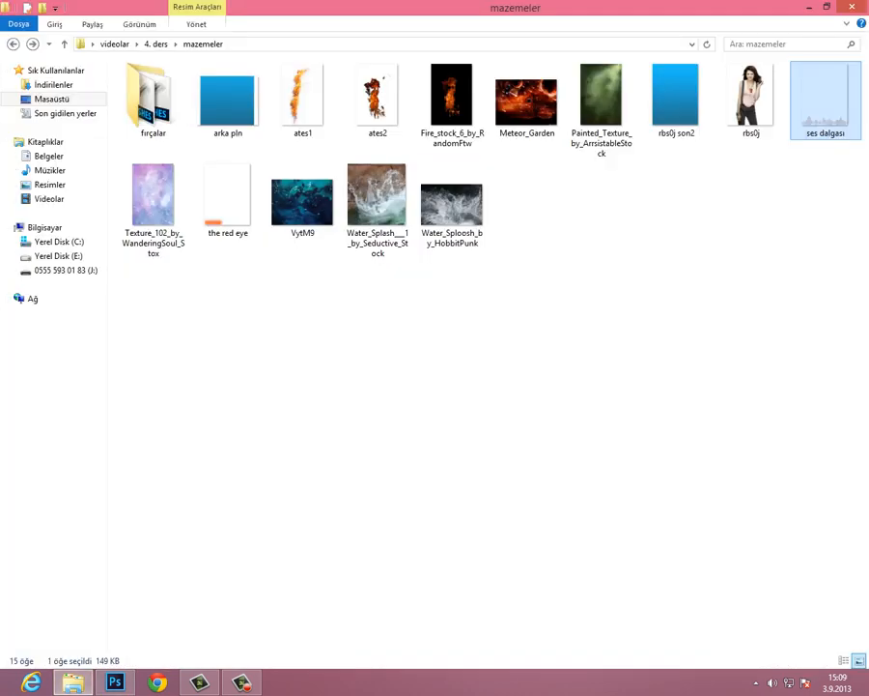
pyautogui.click(676, 100)
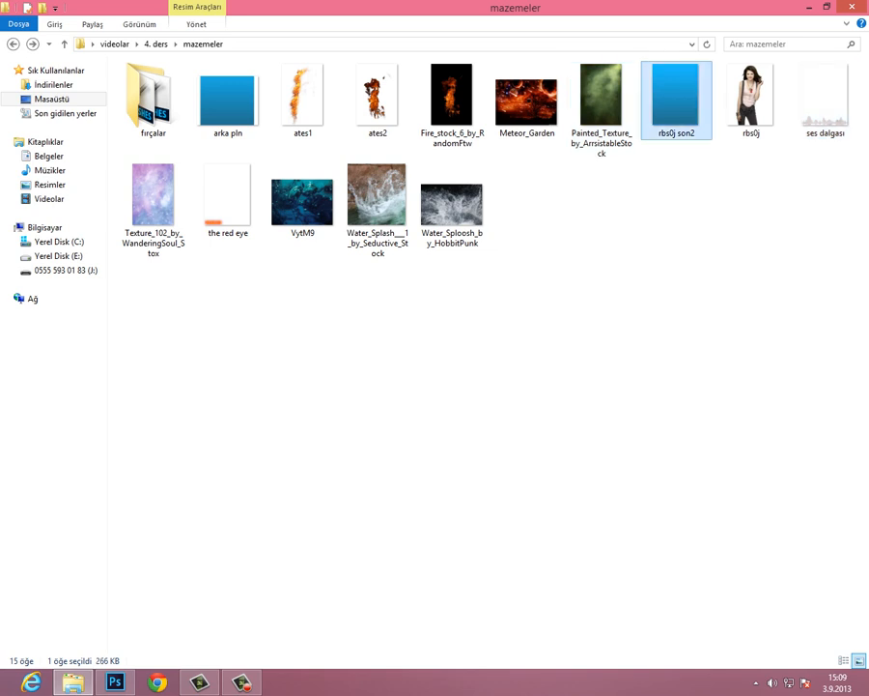
pyautogui.moveTo(676, 100); pyautogui.dragTo(256, 51)
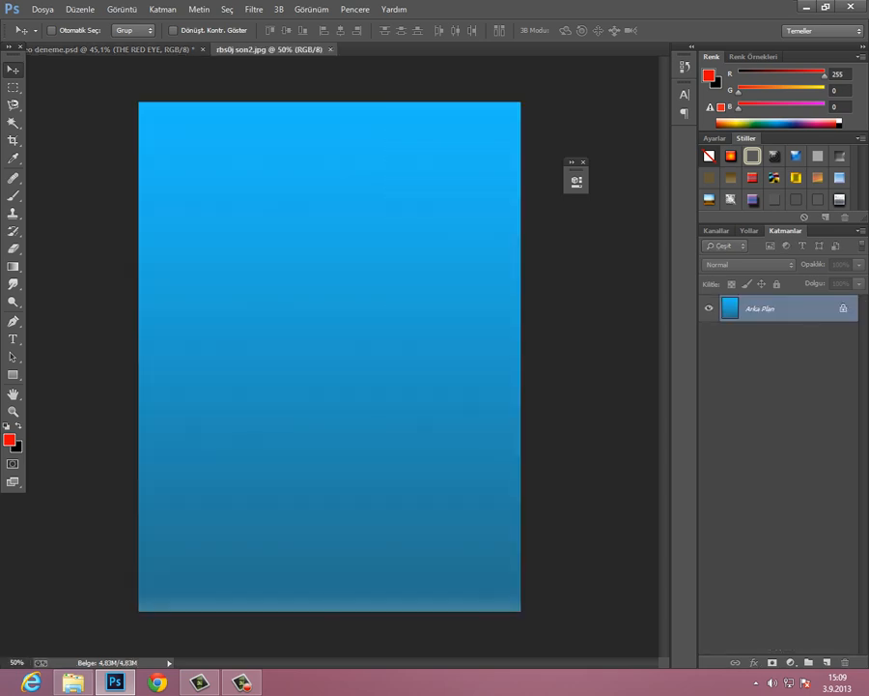
# Step: Duplicate the blue Arka Plan background layer and hide the original
pyautogui.moveTo(763, 307); pyautogui.dragTo(828, 663)
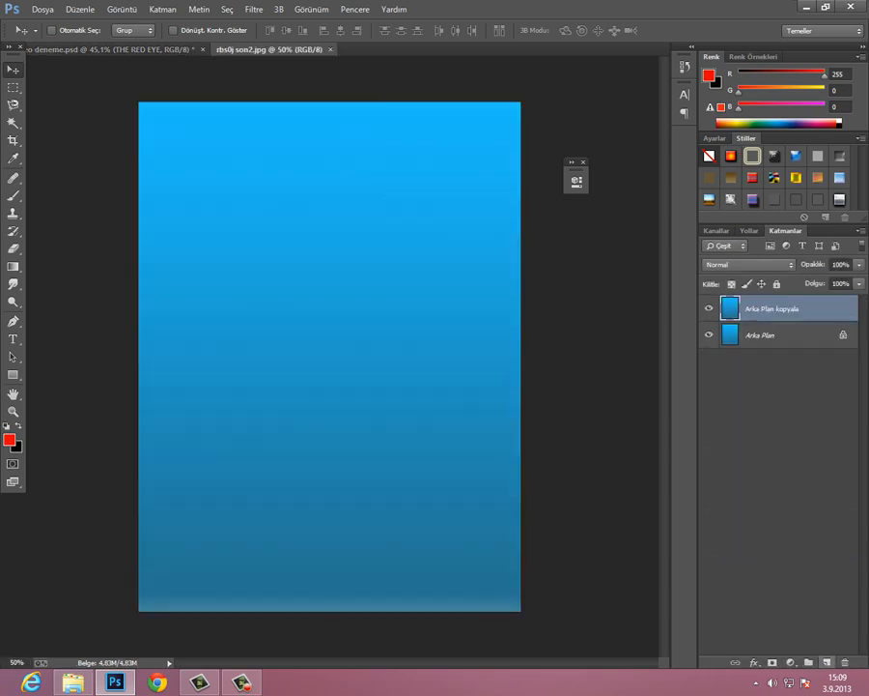
pyautogui.click(709, 335)
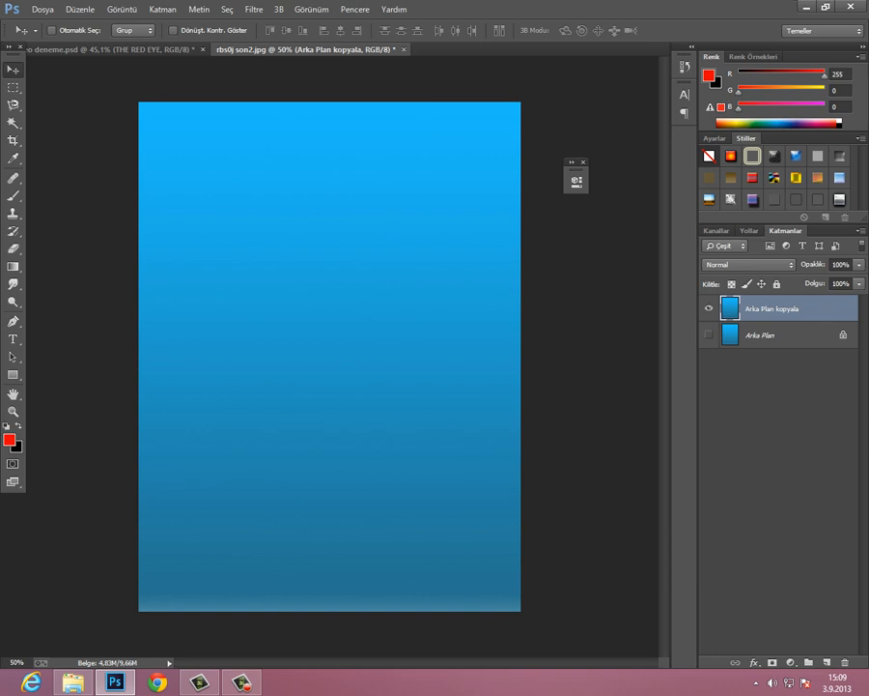
pyautogui.press('g')
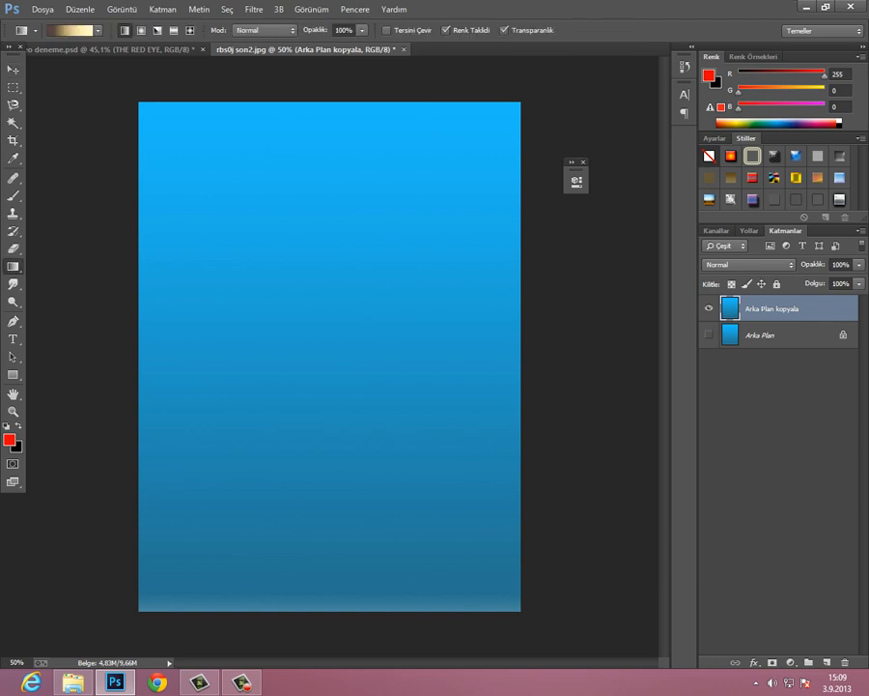
pyautogui.press('v')
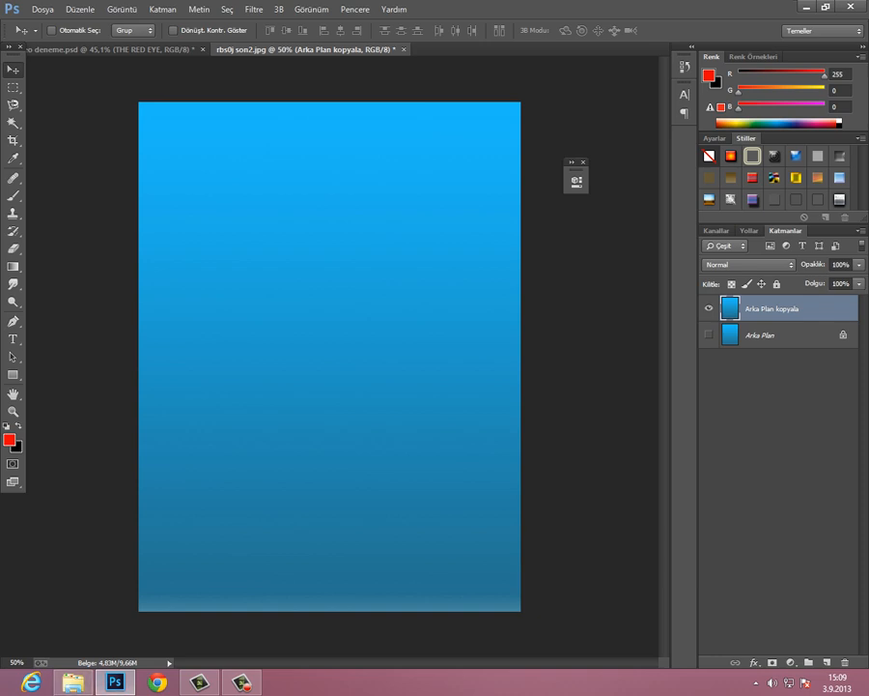
pyautogui.click(12, 267)
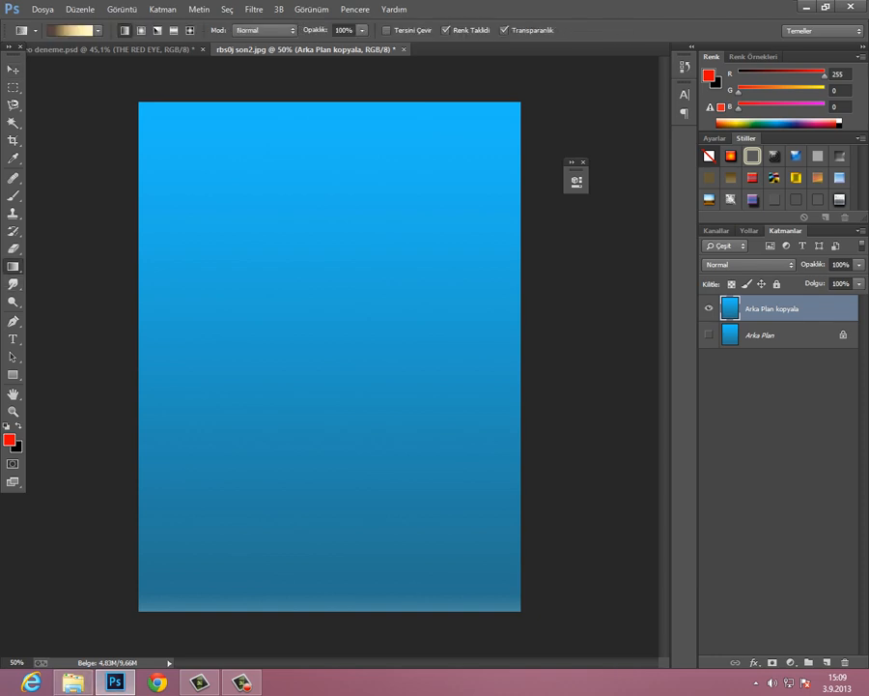
pyautogui.click(98, 30)
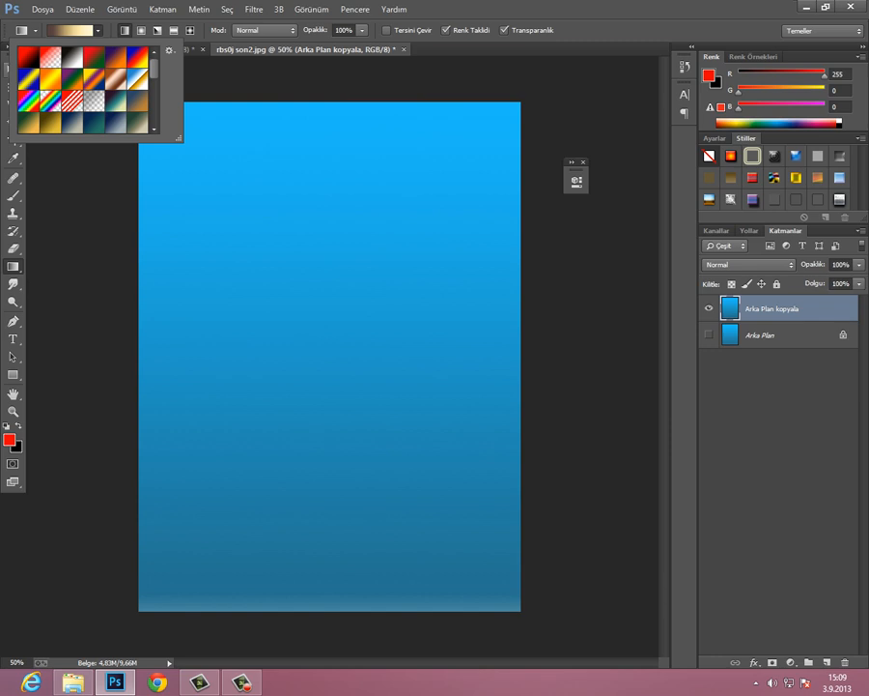
pyautogui.click(7, 70)
# Step: Place the rbs0j image from the mazemeler folder into the document and scale it to about 94% width and 96% height
pyautogui.click(73, 682)
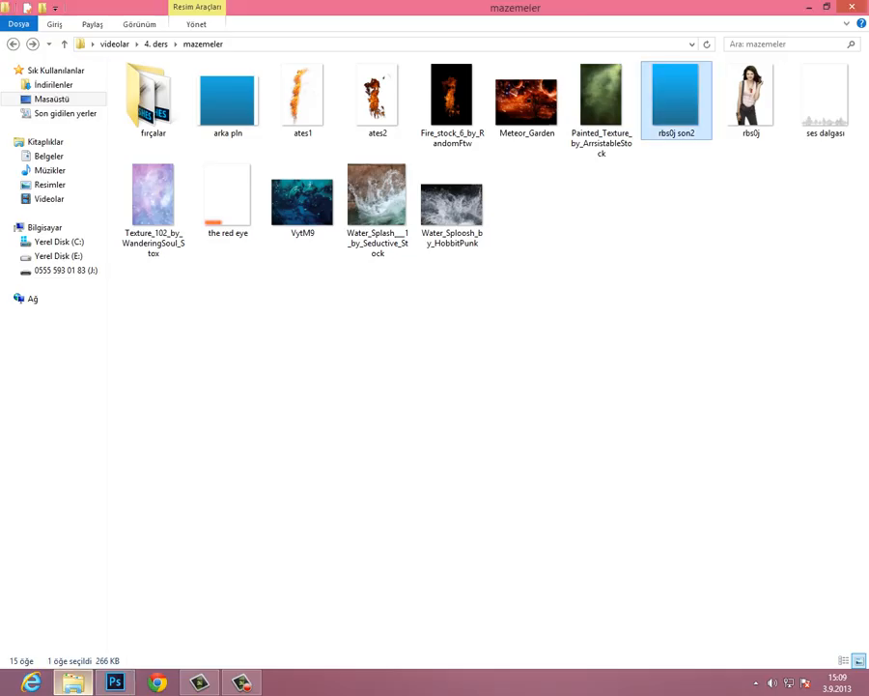
pyautogui.moveTo(750, 97); pyautogui.dragTo(85, 483)
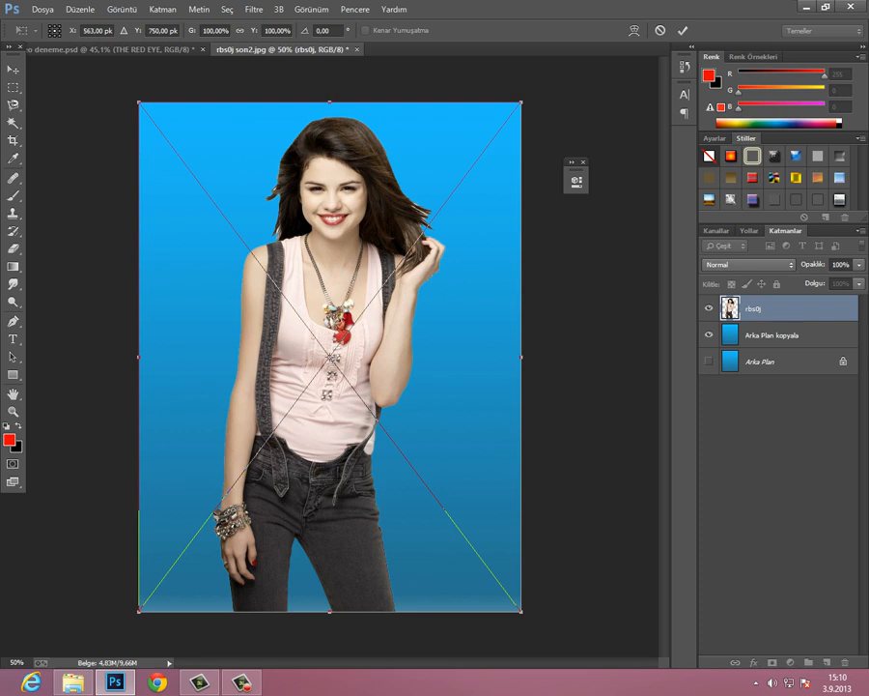
pyautogui.moveTo(522, 101); pyautogui.dragTo(496, 124)
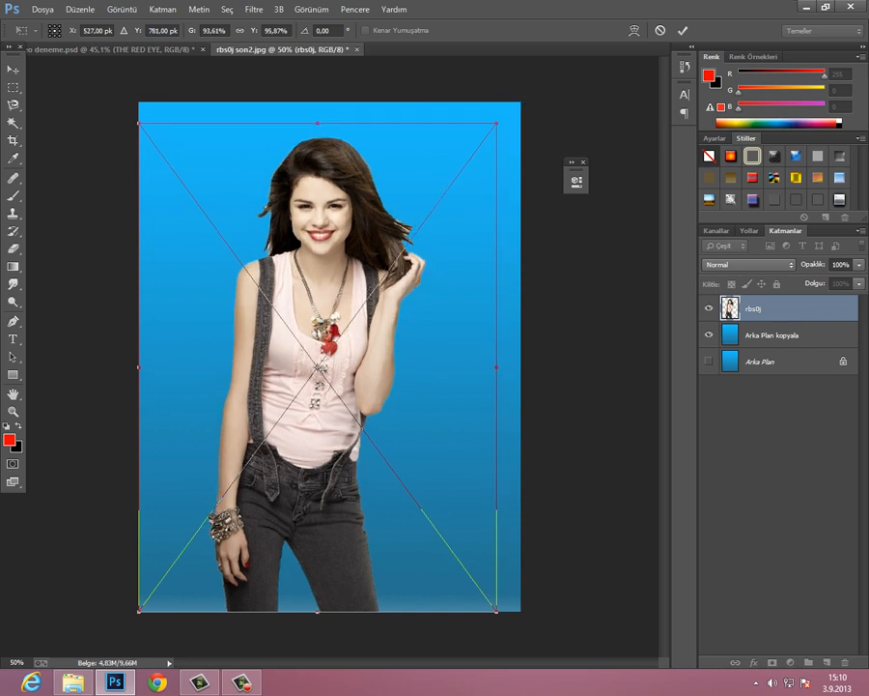
# Step: Position the placed rbs0j figure at X 555 px, Y 783 px and rasterize its layer
pyautogui.moveTo(311, 405); pyautogui.dragTo(319, 406)
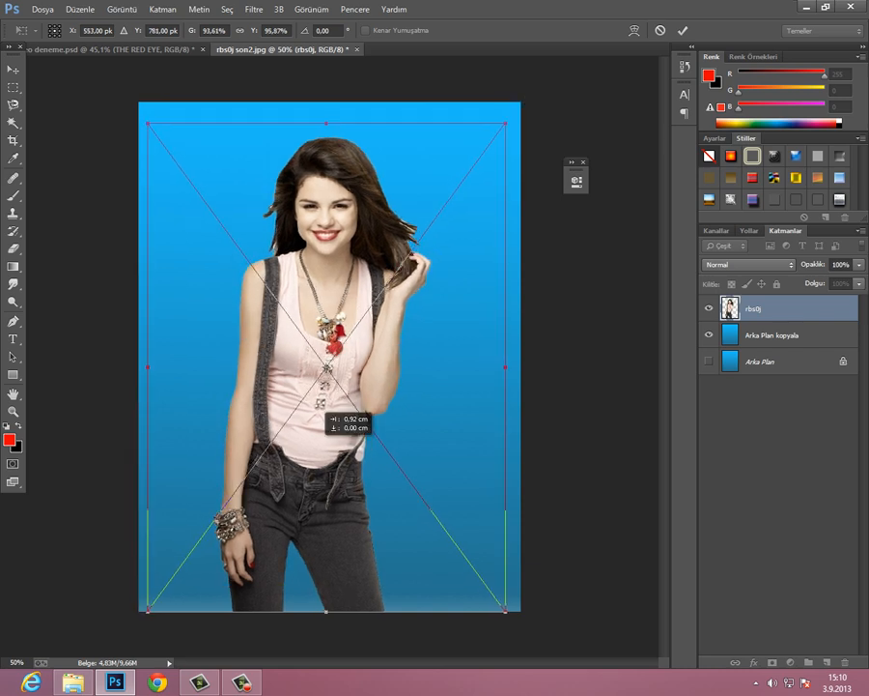
pyautogui.press('Right')
pyautogui.press('Up')
pyautogui.press('Up')
pyautogui.press('Up')
pyautogui.press('Up')
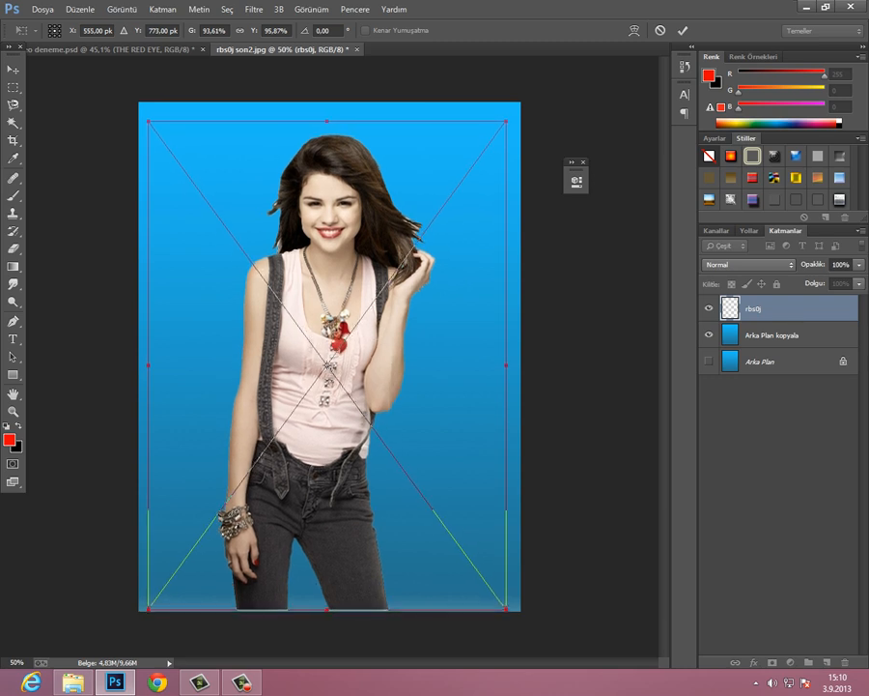
pyautogui.press('Down')
pyautogui.press('Down')
pyautogui.press('Down')
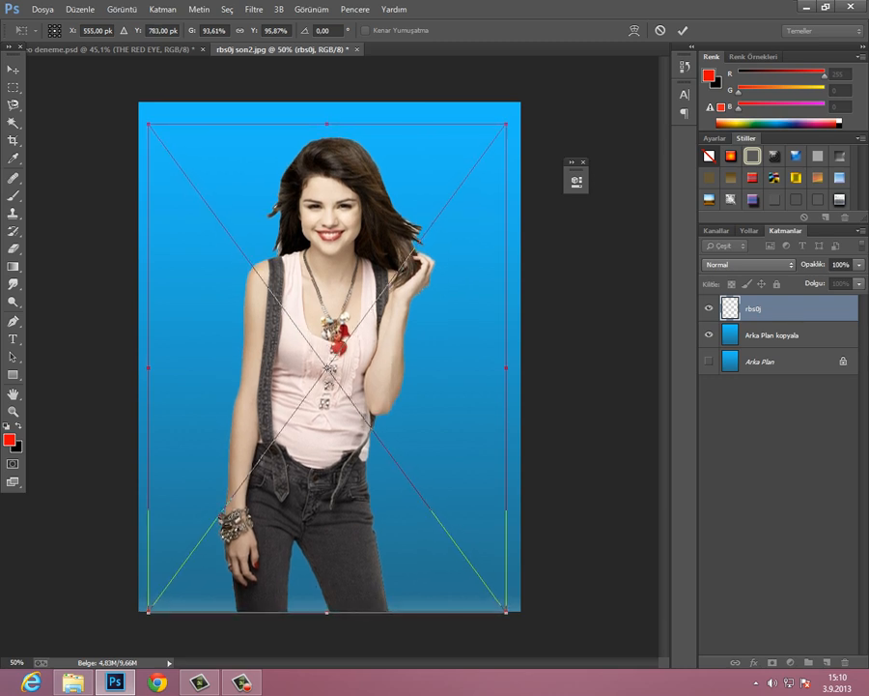
pyautogui.press('Return')
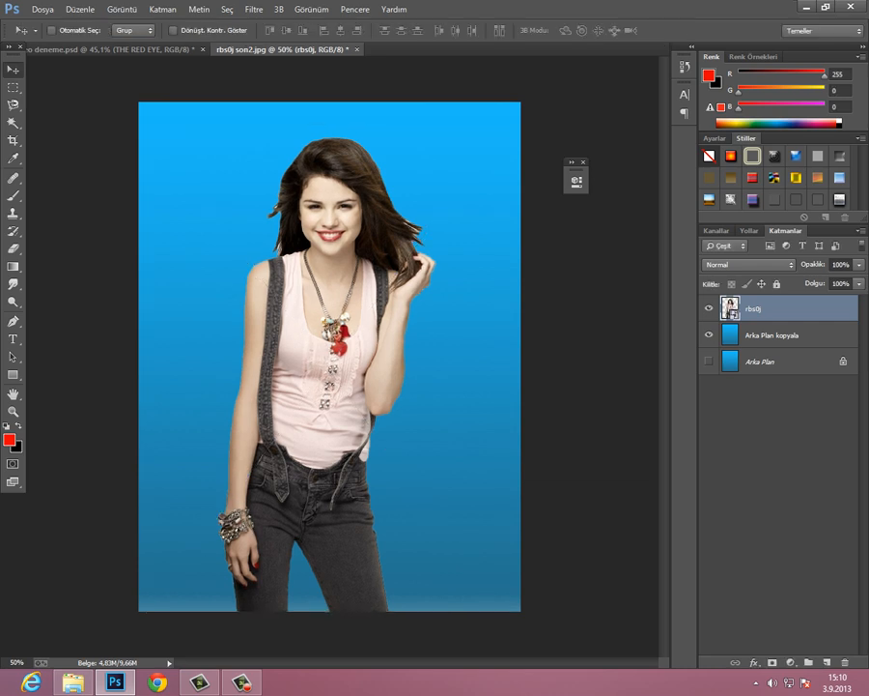
pyautogui.rightClick(770, 308)
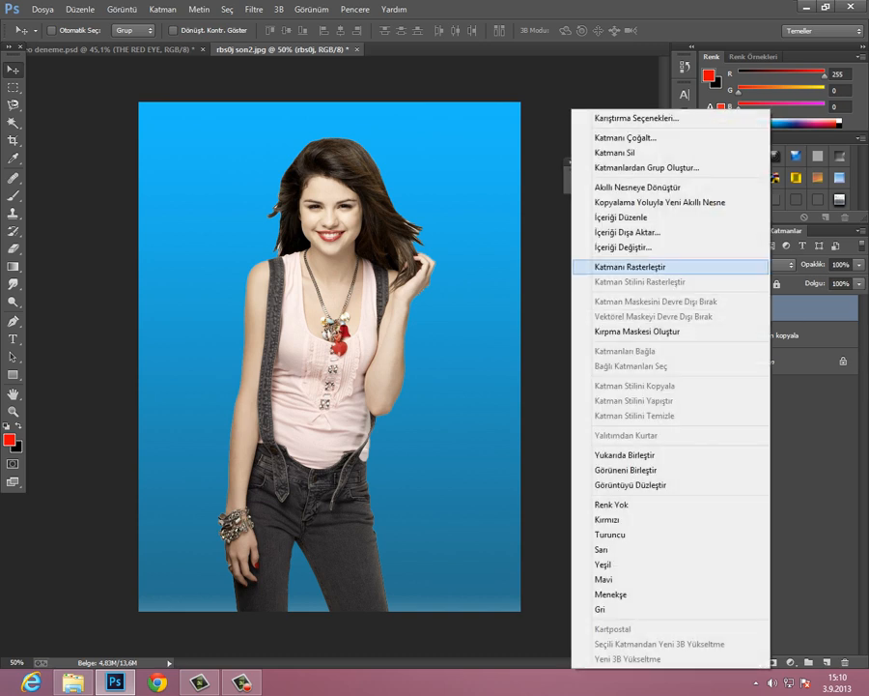
pyautogui.click(633, 267)
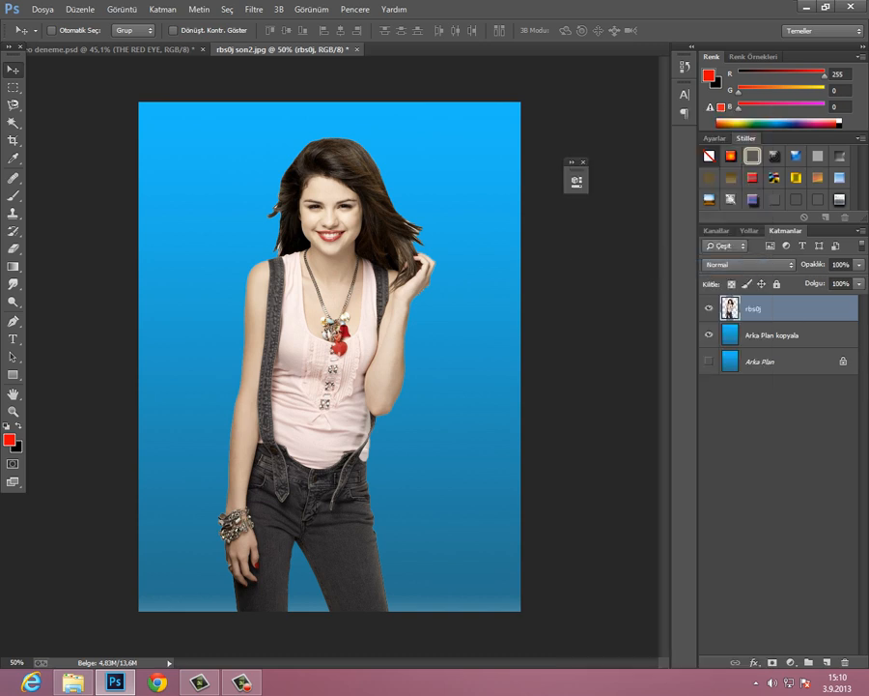
# Step: Create a layer group directly above the Arka Plan kopyala layer and name it "arka plan"
pyautogui.click(772, 335)
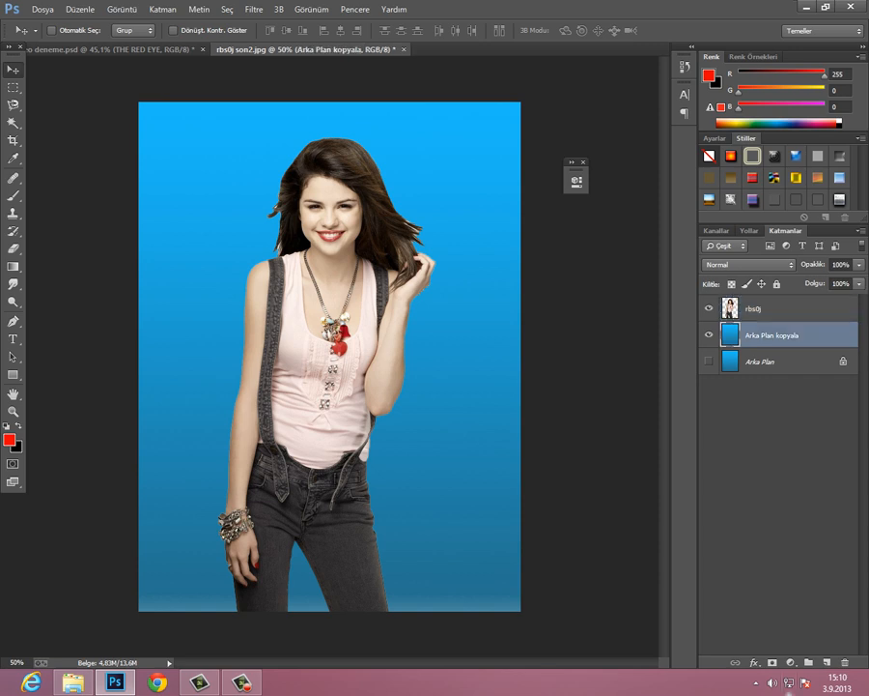
pyautogui.hotkey('ctrl', 'g')
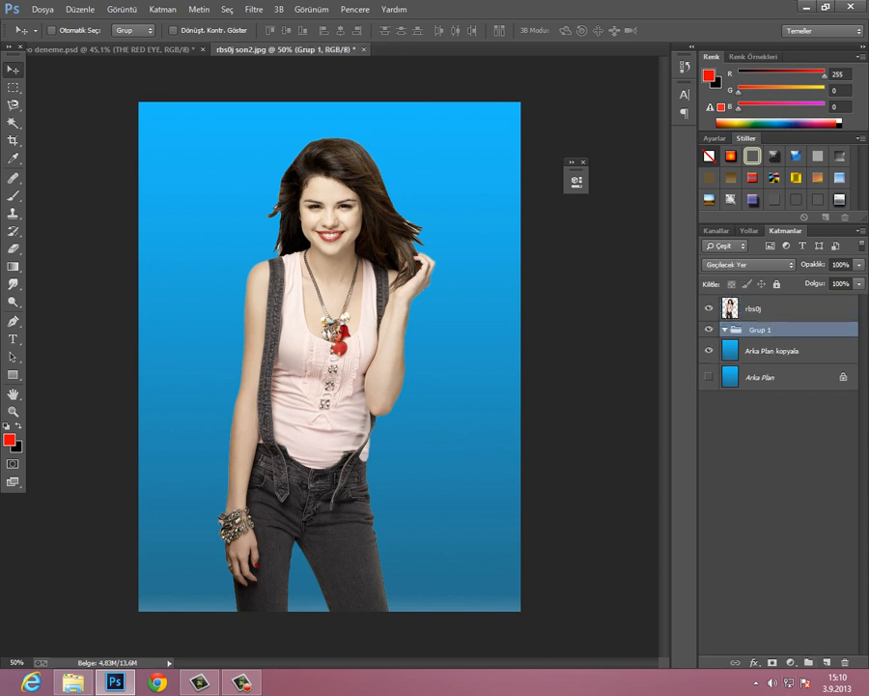
pyautogui.doubleClick(760, 329)
pyautogui.write('arka plan')
pyautogui.press('Return')
# Step: Place the VytM9 water image directly above the Arka Plan kopyala layer and rotate it about 180°
pyautogui.click(773, 351)
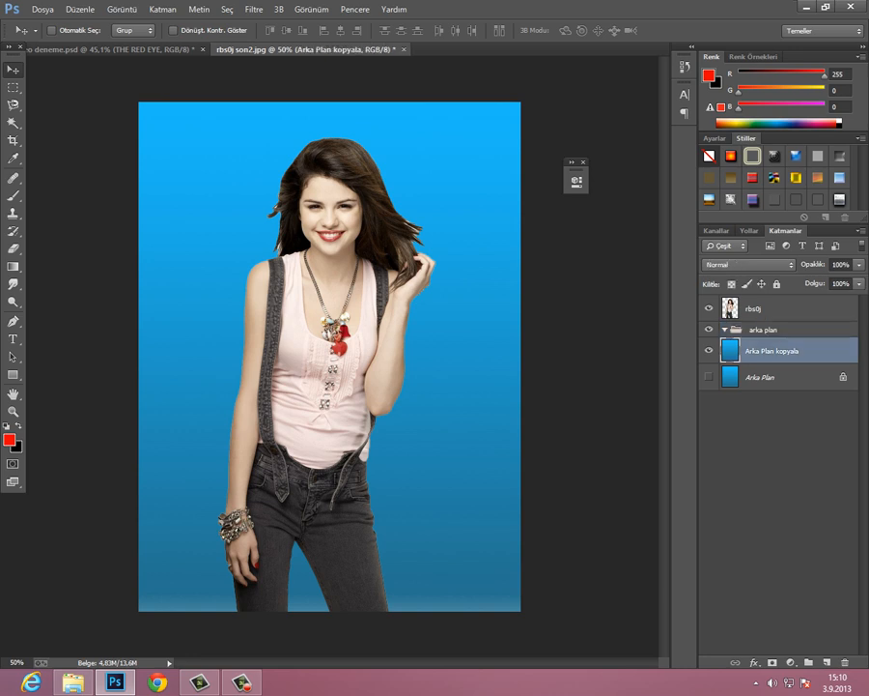
pyautogui.hotkey('alt', 'Tab')
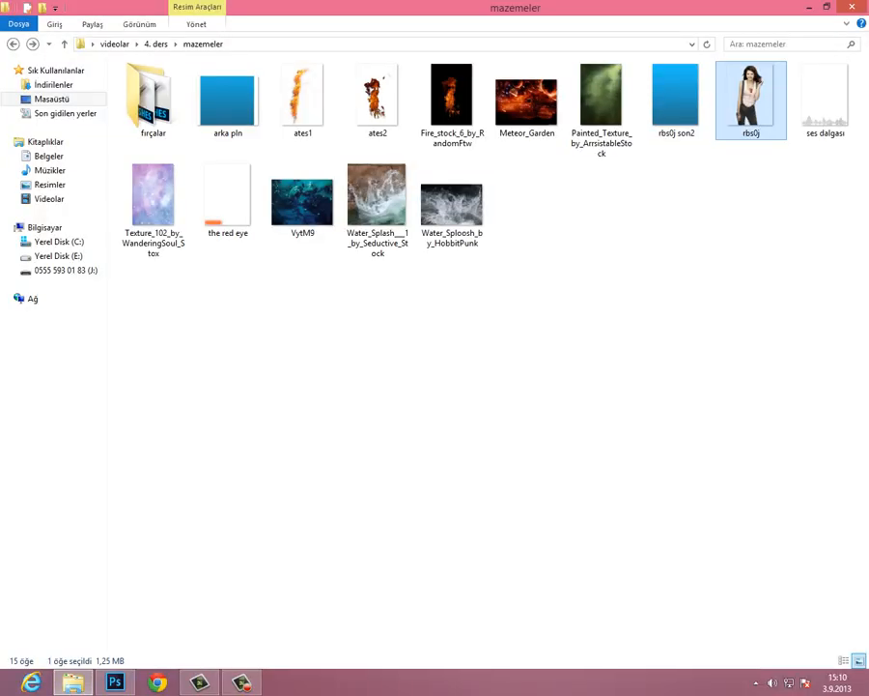
pyautogui.moveTo(303, 201); pyautogui.dragTo(309, 405)
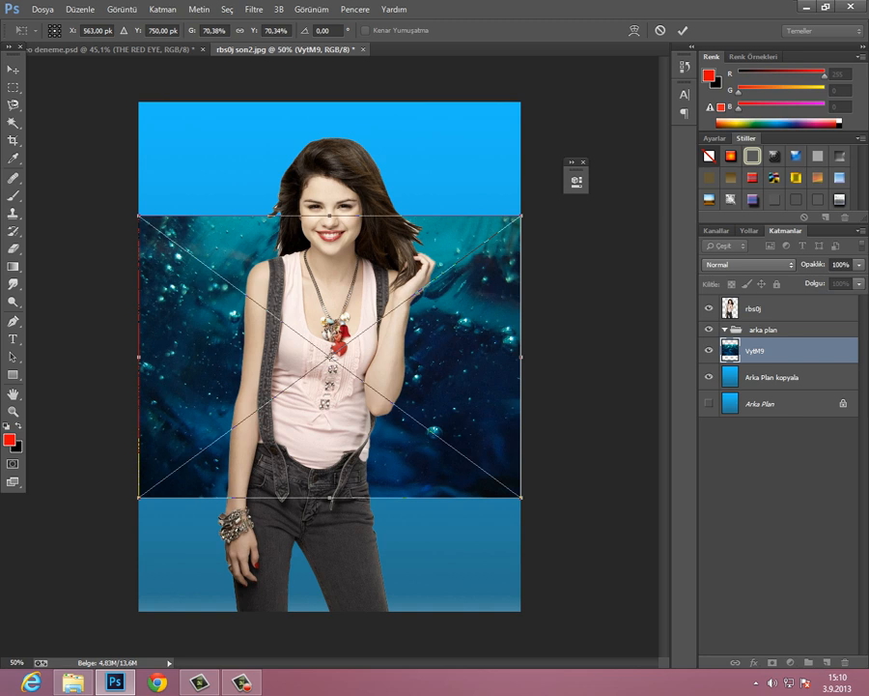
pyautogui.moveTo(437, 329); pyautogui.dragTo(417, 251)
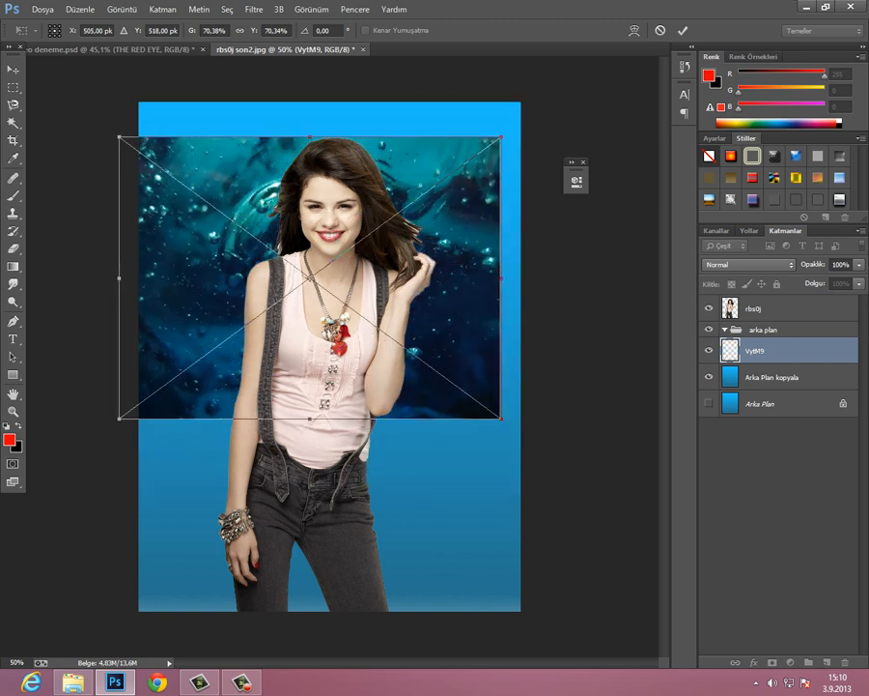
pyautogui.moveTo(502, 319); pyautogui.dragTo(275, 184)
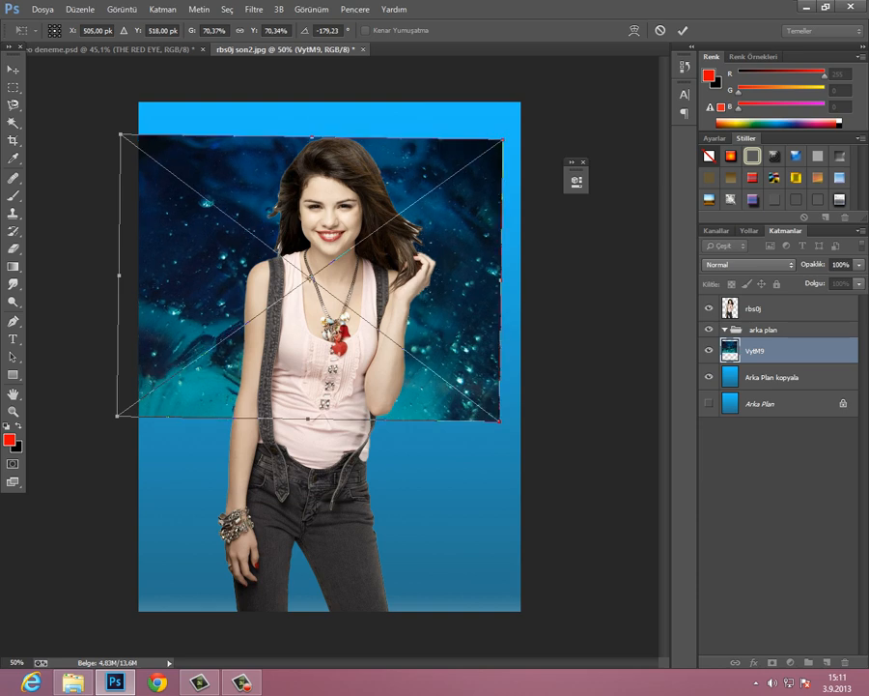
# Step: Enlarge the VytM9 image to about 129%, position it over the whole canvas behind the figure, and commit the placement
pyautogui.moveTo(437, 438); pyautogui.dragTo(440, 435)
pyautogui.moveTo(449, 228); pyautogui.dragTo(467, 411)
pyautogui.moveTo(134, 319); pyautogui.dragTo(1, 197)
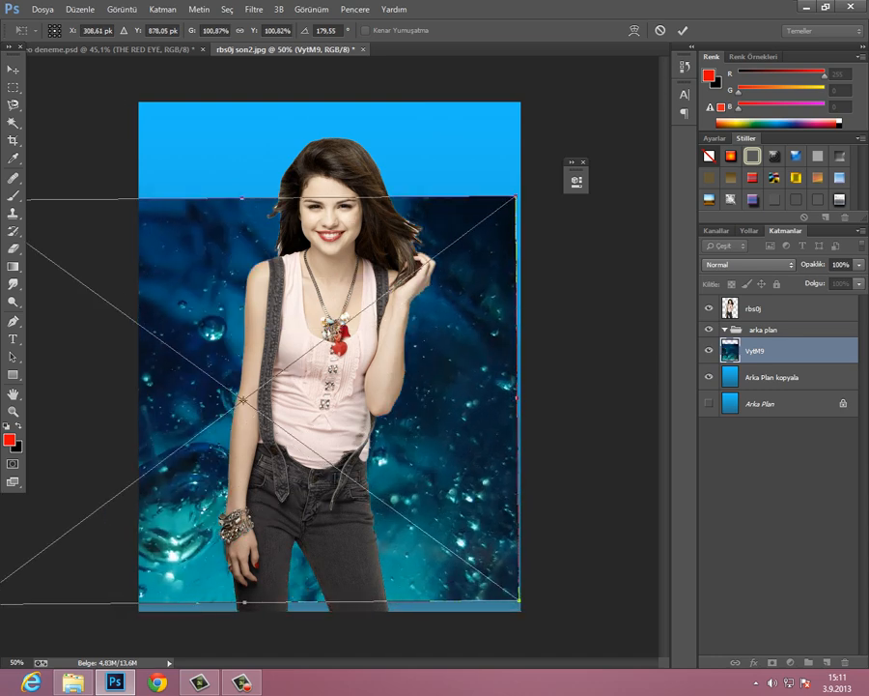
pyautogui.moveTo(380, 404); pyautogui.dragTo(497, 404)
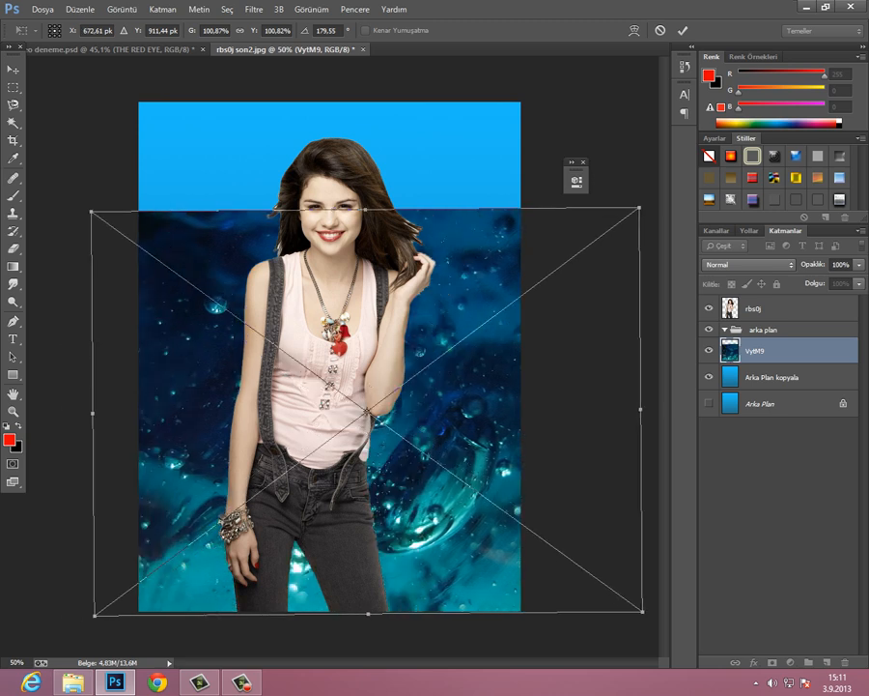
pyautogui.moveTo(91, 210); pyautogui.dragTo(0, 95)
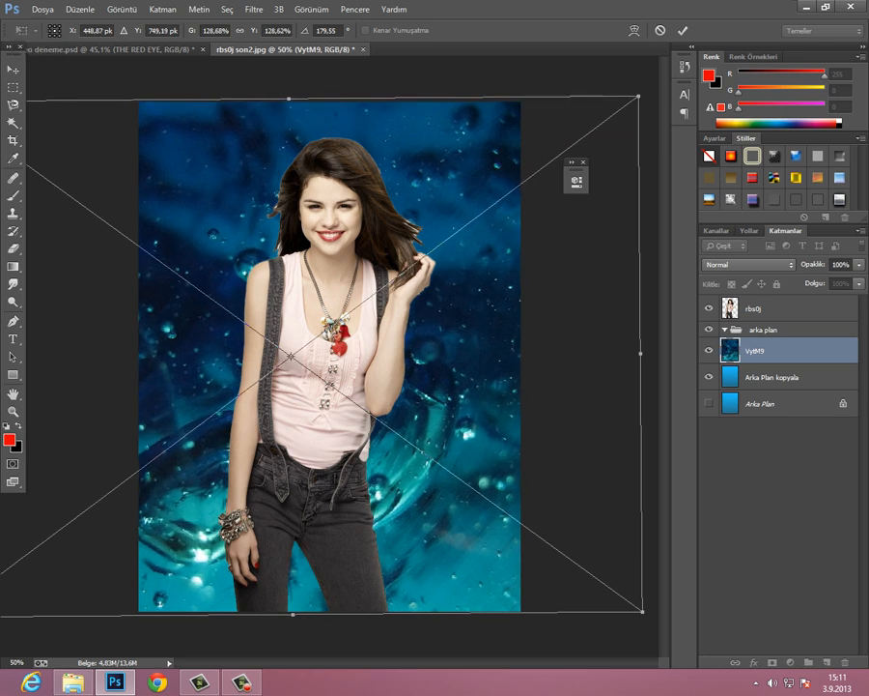
pyautogui.moveTo(445, 388); pyautogui.dragTo(510, 386)
pyautogui.press('Return')
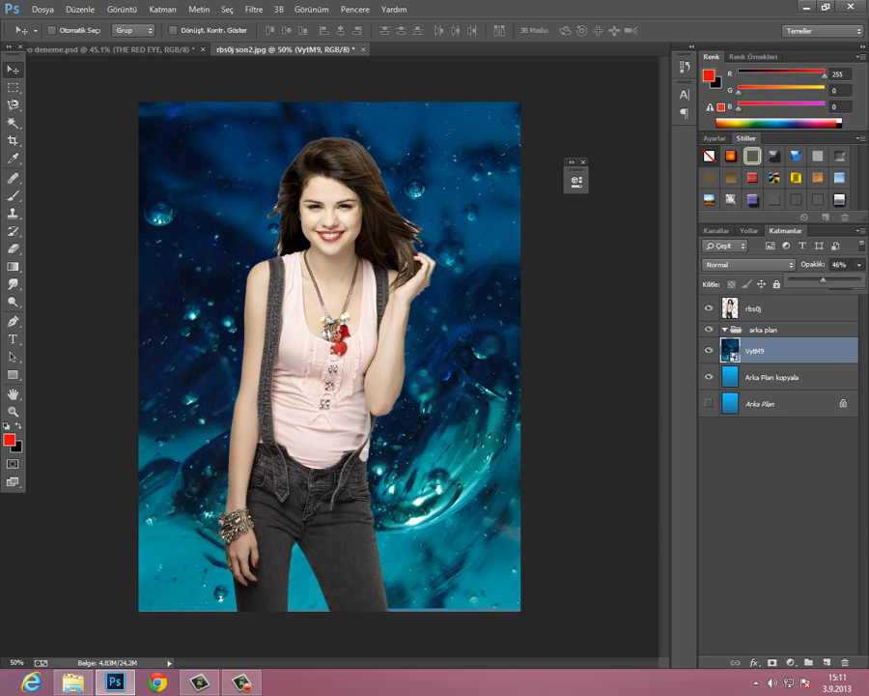
# Step: Set the VytM9 layer's opacity to 28% and rasterize the layer
pyautogui.press('2')
pyautogui.press('8')
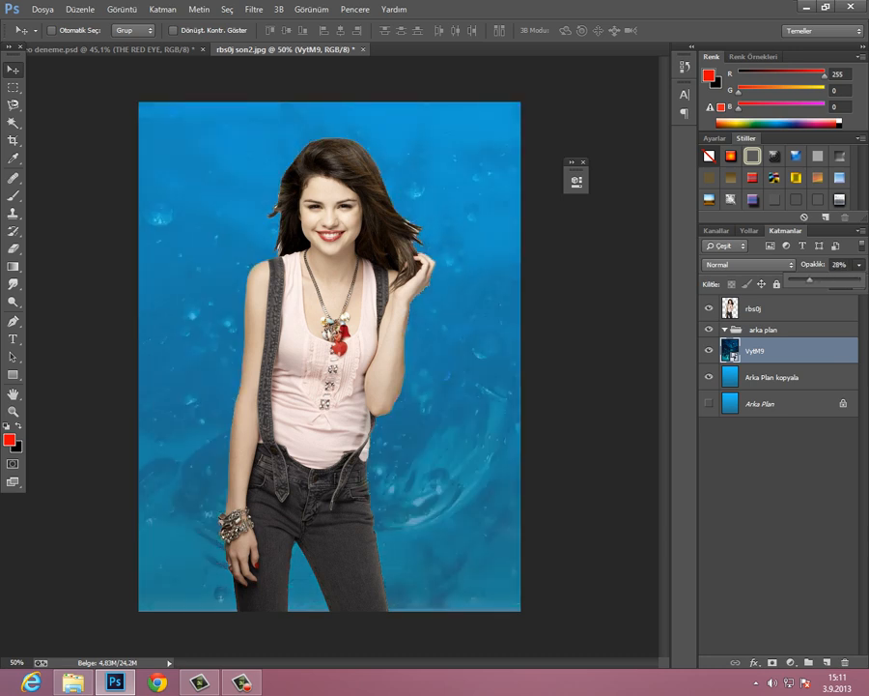
pyautogui.rightClick(774, 351)
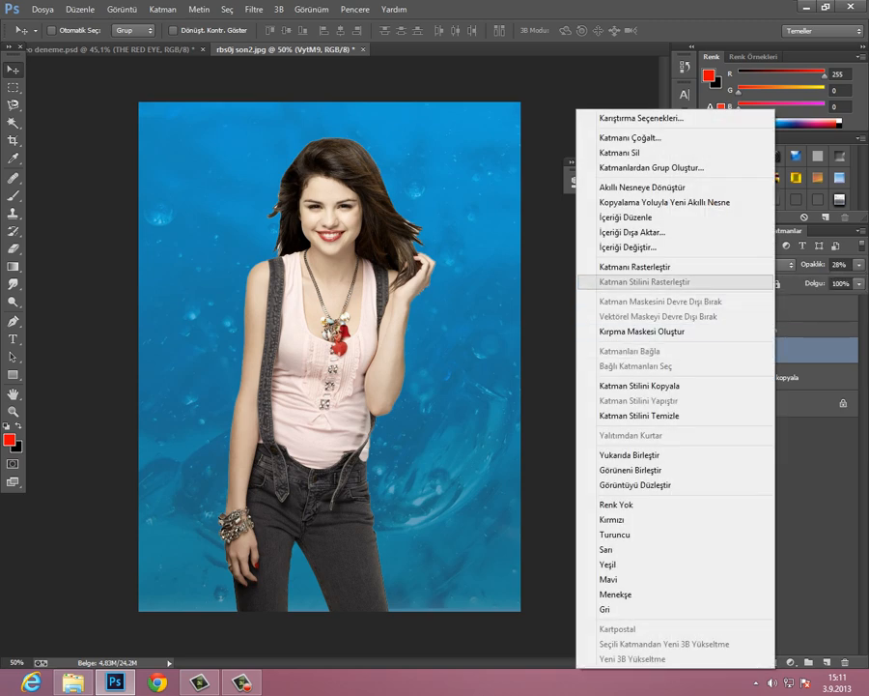
pyautogui.click(633, 267)
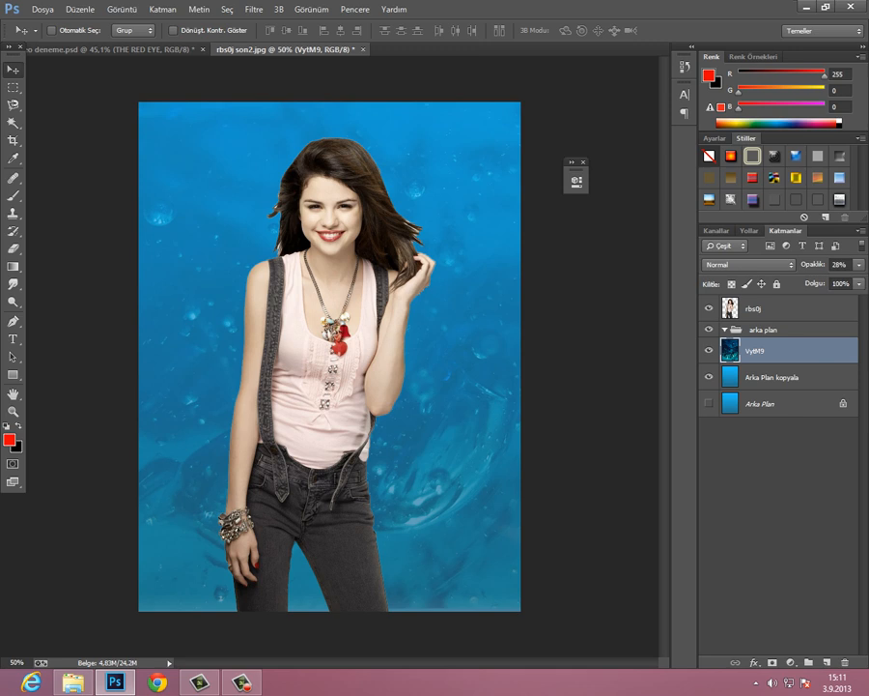
# Step: Duplicate the VytM9 layer, shrink the copy to about 63% width and 65% height, and set its opacity to 100%
pyautogui.moveTo(773, 350); pyautogui.dragTo(809, 662)
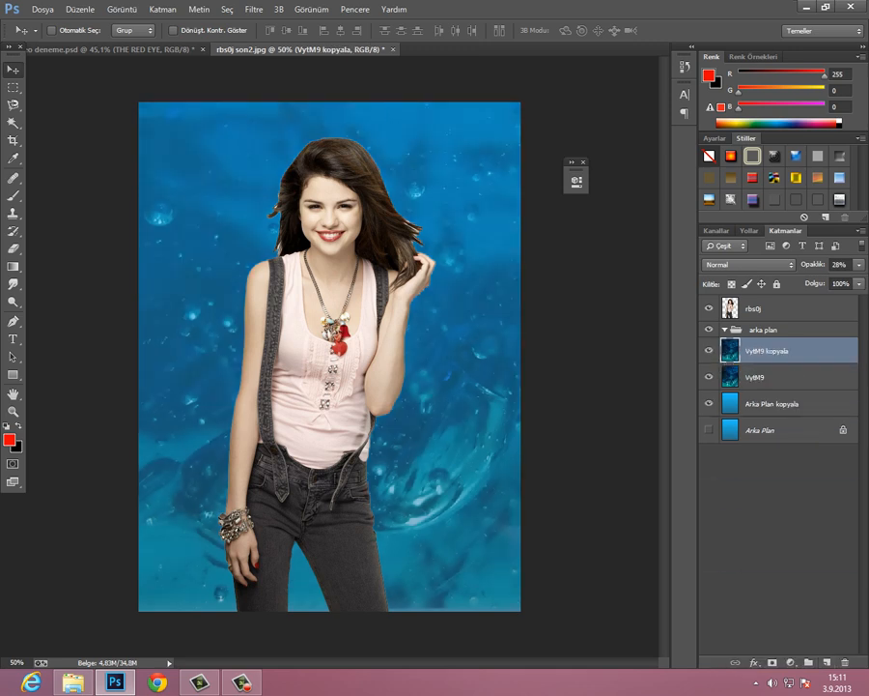
pyautogui.hotkey('ctrl', 't')
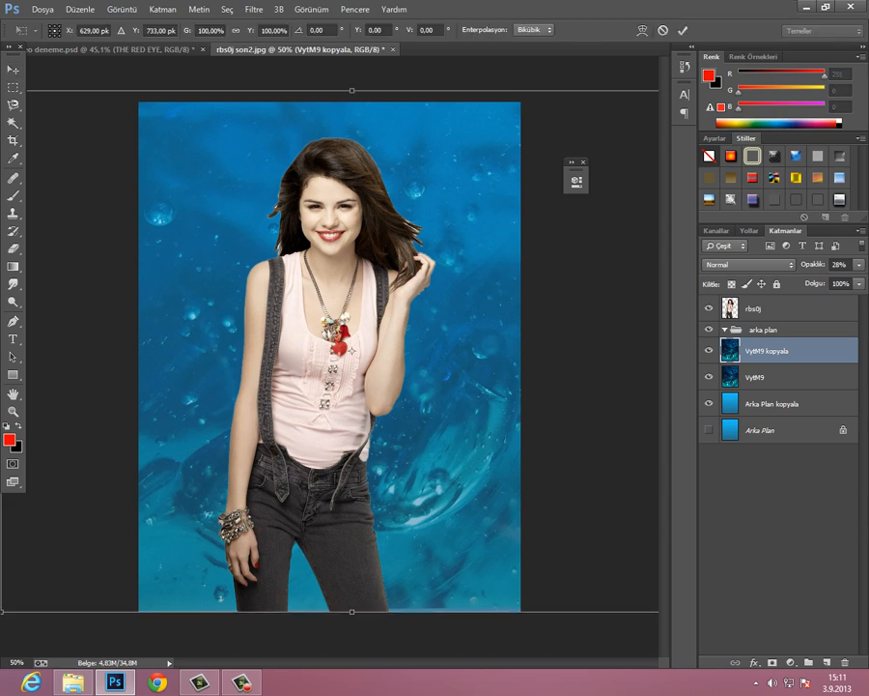
pyautogui.moveTo(3, 610); pyautogui.dragTo(262, 429)
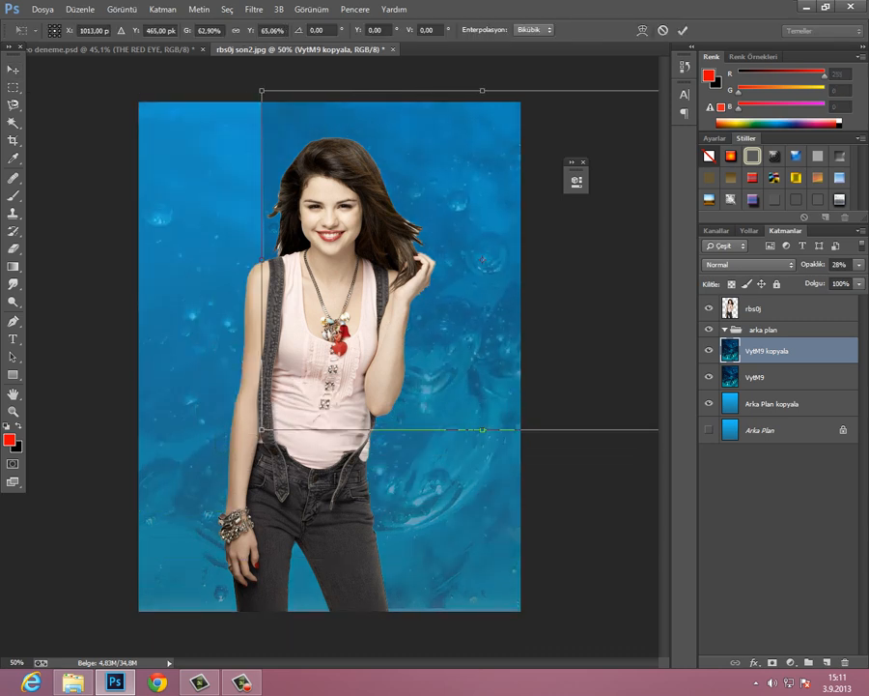
pyautogui.click(859, 265)
pyautogui.moveTo(806, 278); pyautogui.dragTo(855, 278)
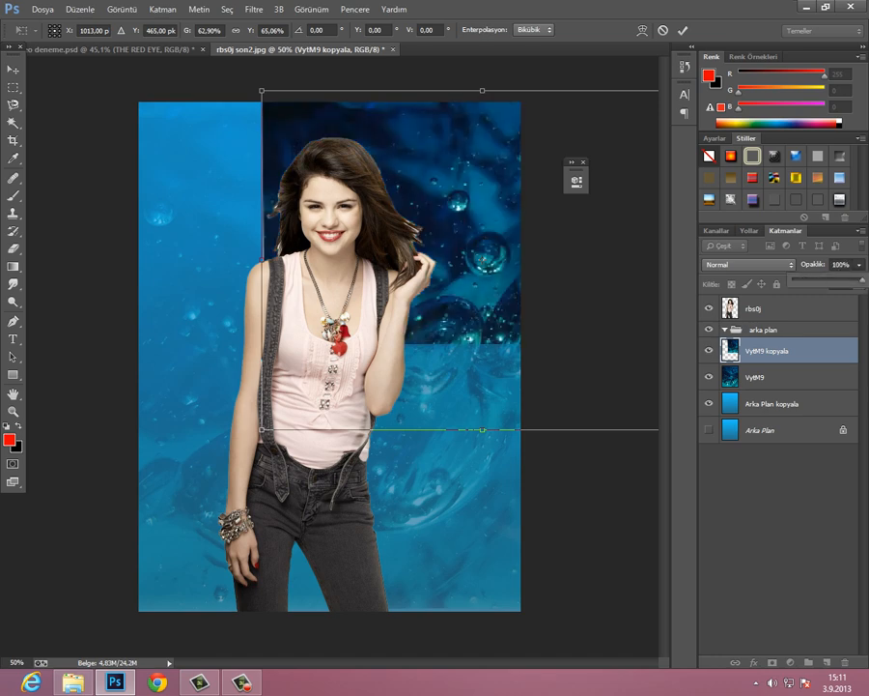
# Step: Rotate the VytM9 copy to about -172°, shrink it to about 49% by 51% at the canvas's upper right, and set 43% opacity
pyautogui.moveTo(490, 230); pyautogui.dragTo(400, 215)
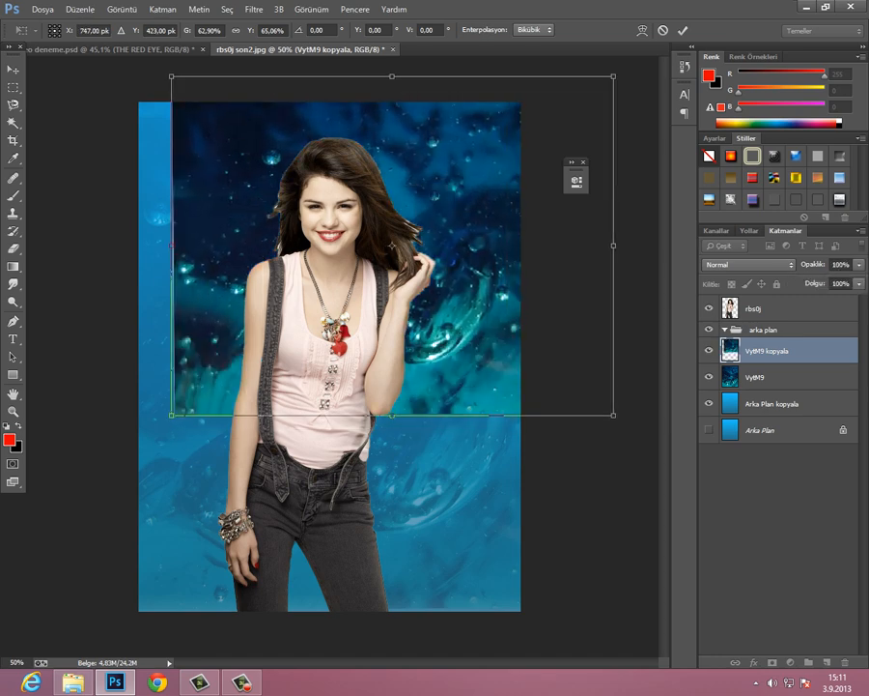
pyautogui.moveTo(446, 510); pyautogui.dragTo(389, 214)
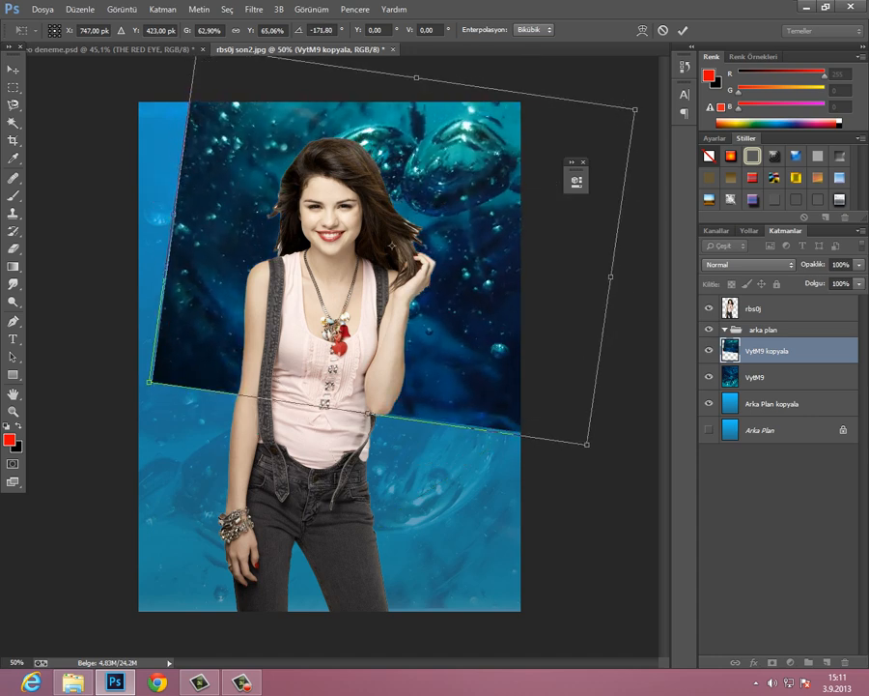
pyautogui.moveTo(148, 381); pyautogui.dragTo(254, 324)
pyautogui.moveTo(514, 243); pyautogui.dragTo(493, 223)
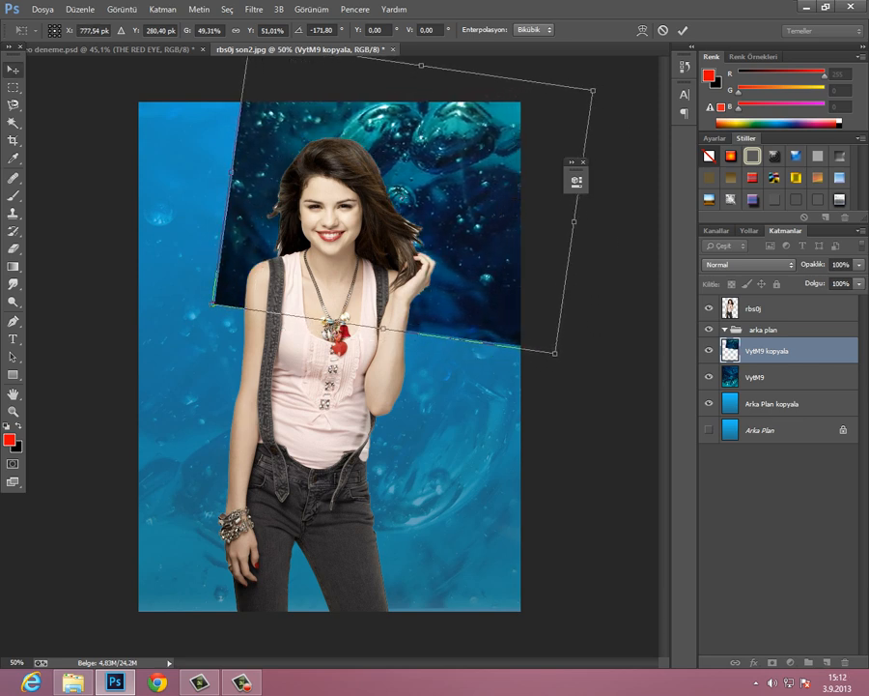
pyautogui.press('Return')
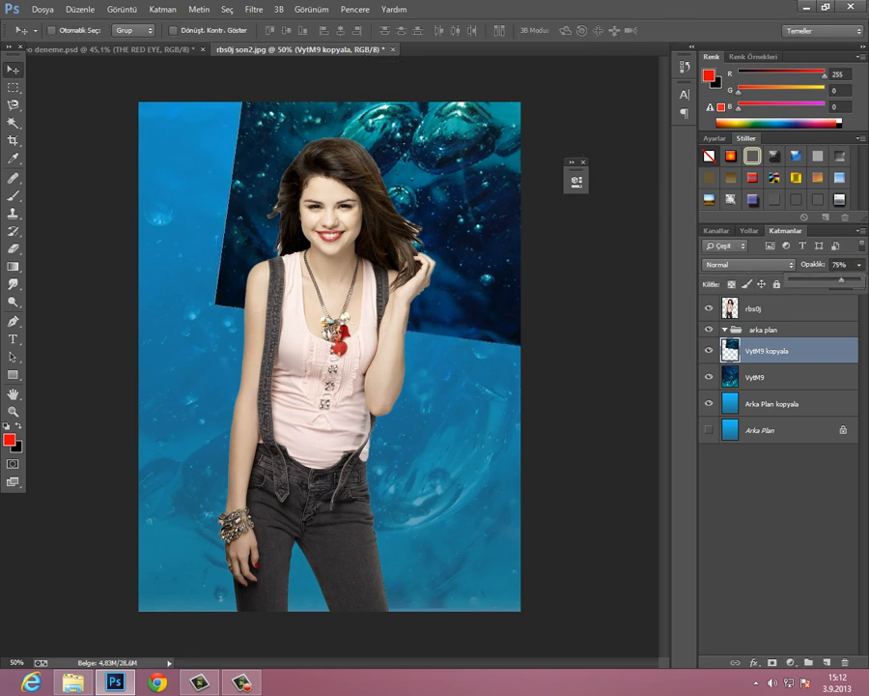
pyautogui.moveTo(859, 264); pyautogui.dragTo(820, 280)
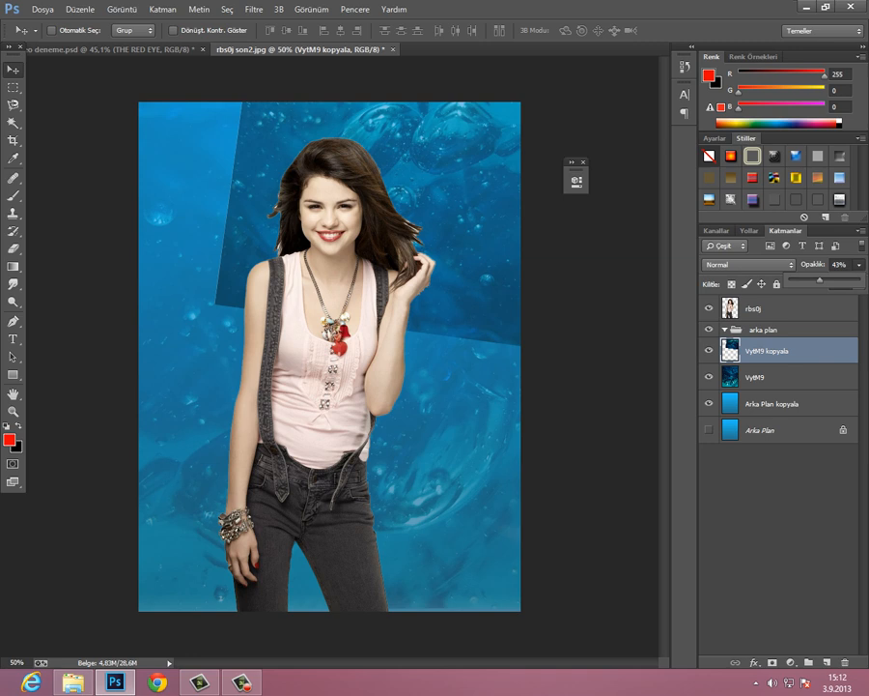
# Step: Add a layer mask to VytM9 kopyala and paint out its hard left and lower edges in black at 100% brush opacity
pyautogui.press('b')
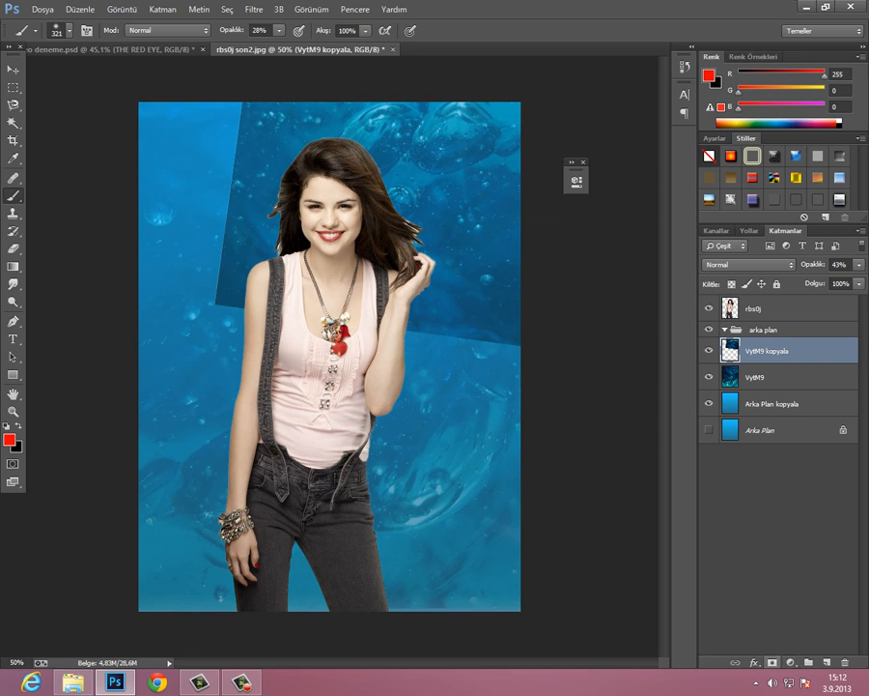
pyautogui.click(771, 662)
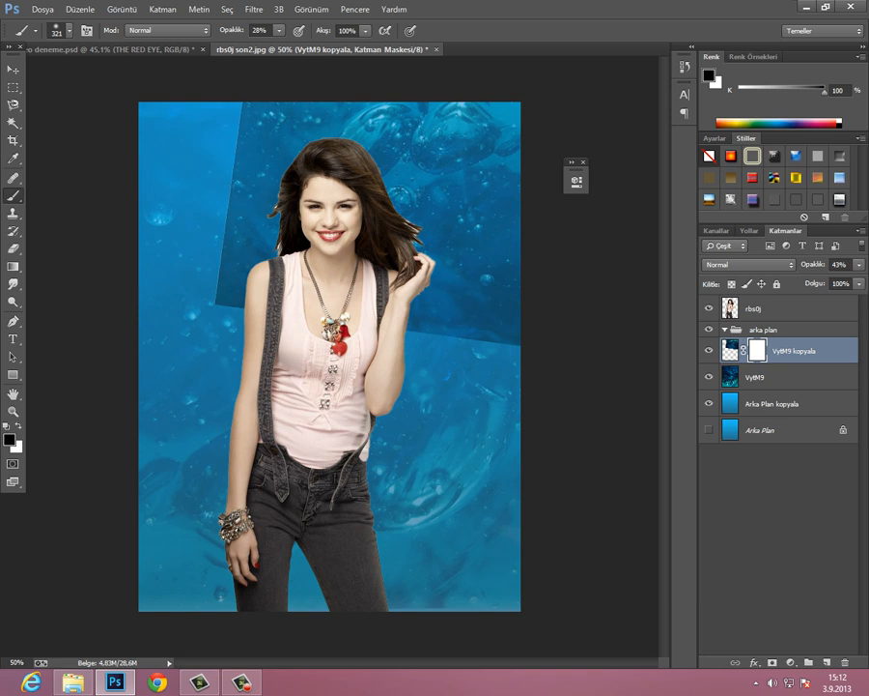
pyautogui.click(235, 197)
pyautogui.moveTo(279, 45); pyautogui.dragTo(329, 45)
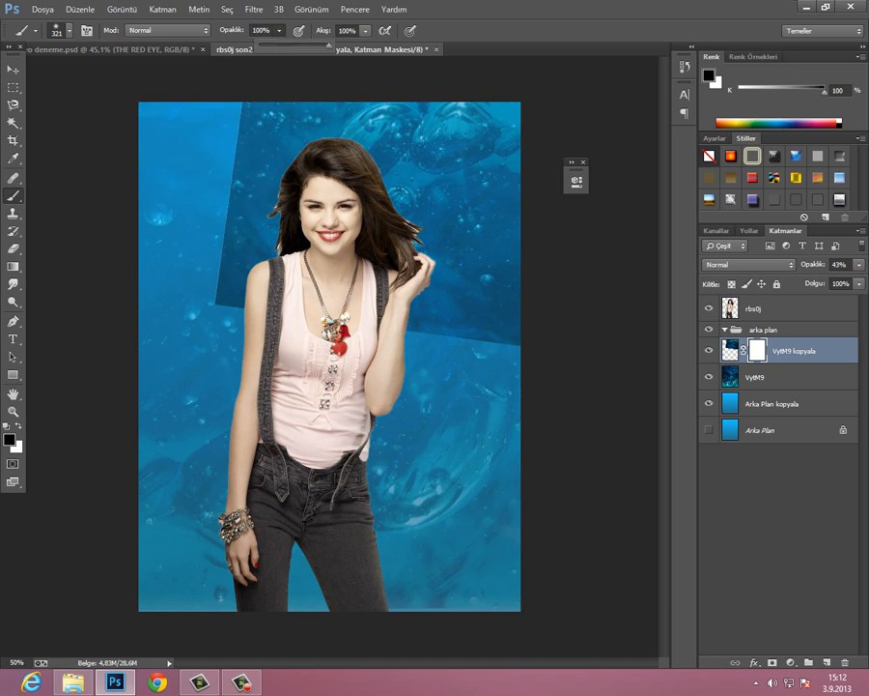
pyautogui.moveTo(200, 116)
pyautogui.mouseDown()
pyautogui.moveTo(203, 253)
pyautogui.moveTo(218, 174)
pyautogui.mouseUp()
pyautogui.moveTo(280, 253)
pyautogui.mouseDown()
pyautogui.moveTo(431, 330)
pyautogui.moveTo(497, 329)
pyautogui.mouseUp()
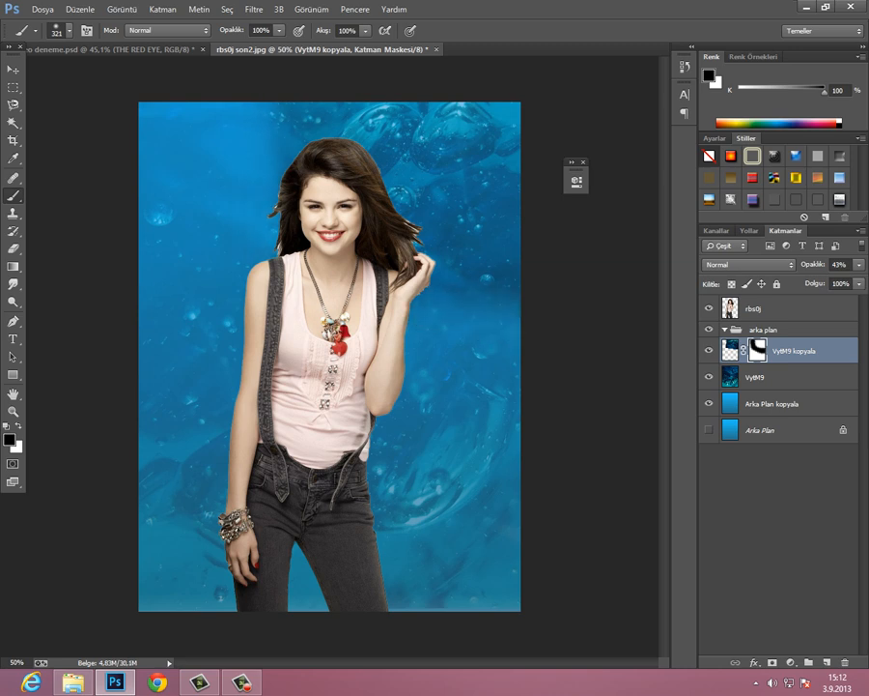
pyautogui.press('v')
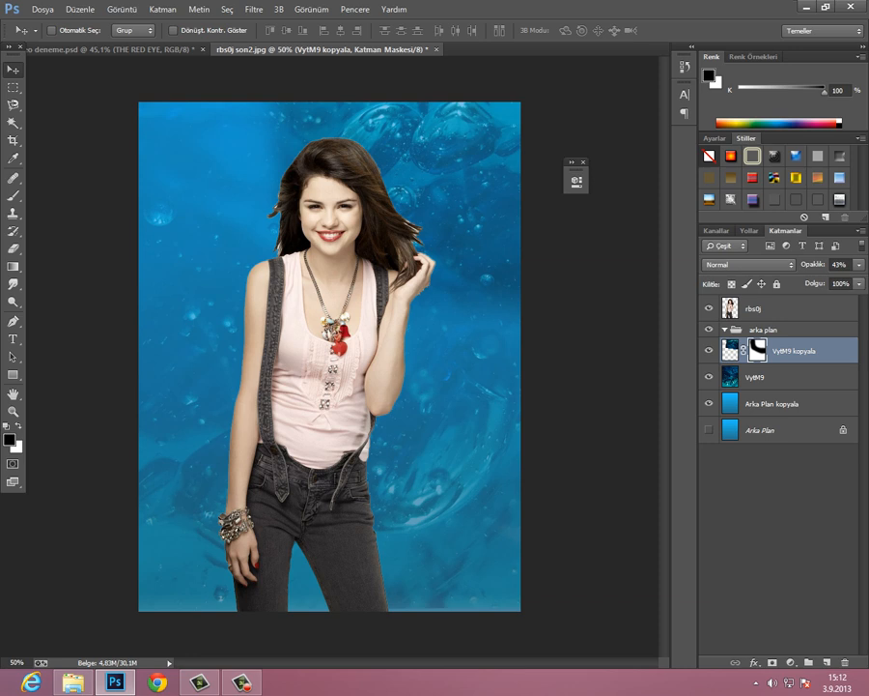
# Step: Duplicate the rbs0j figure layer and create a layer group named "kız" above the copy
pyautogui.click(771, 309)
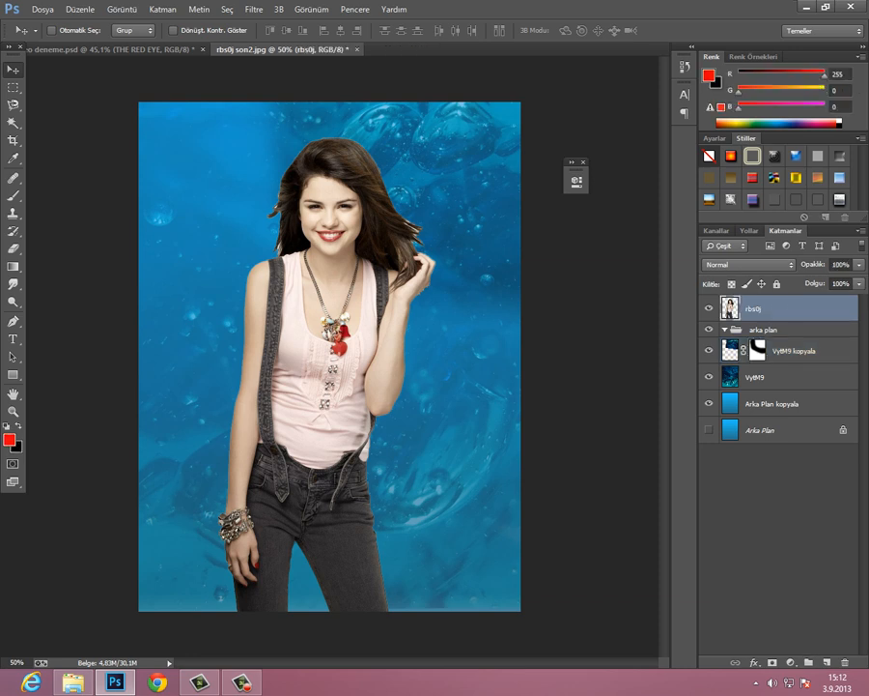
pyautogui.hotkey('ctrl', 'j')
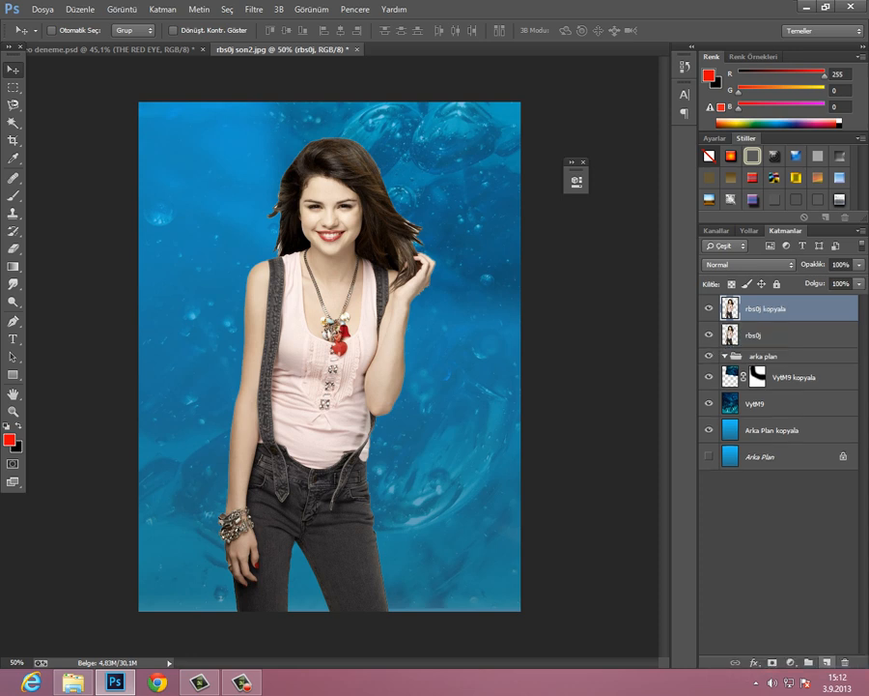
pyautogui.hotkey('ctrl', 'g')
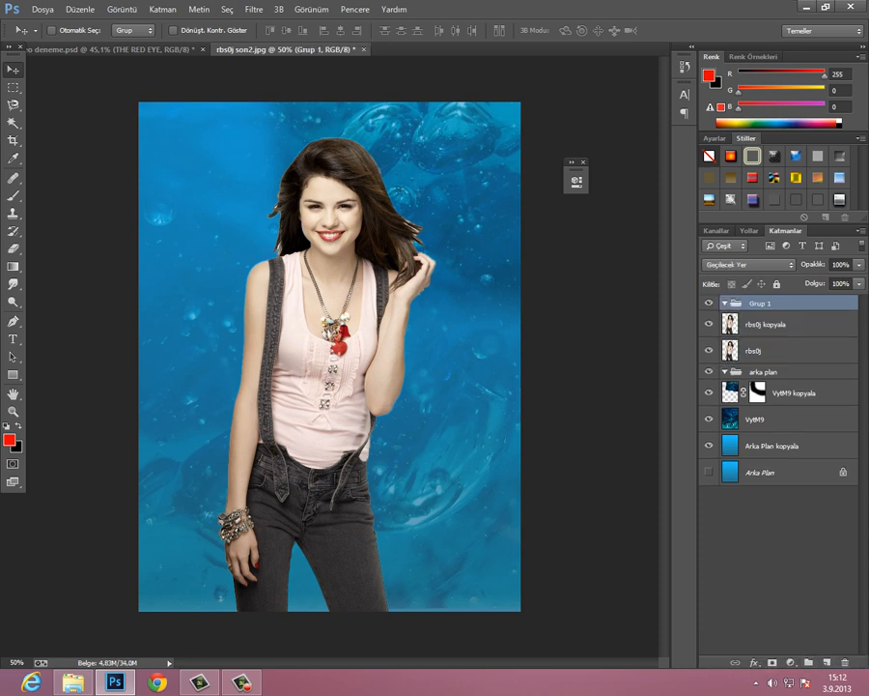
pyautogui.doubleClick(761, 304)
pyautogui.write('kız')
pyautogui.press('Return')
# Step: Move both rbs0j layers into the kız group, and both VytM9 layers and Arka Plan kopyala into the arka plan group
pyautogui.click(763, 325)
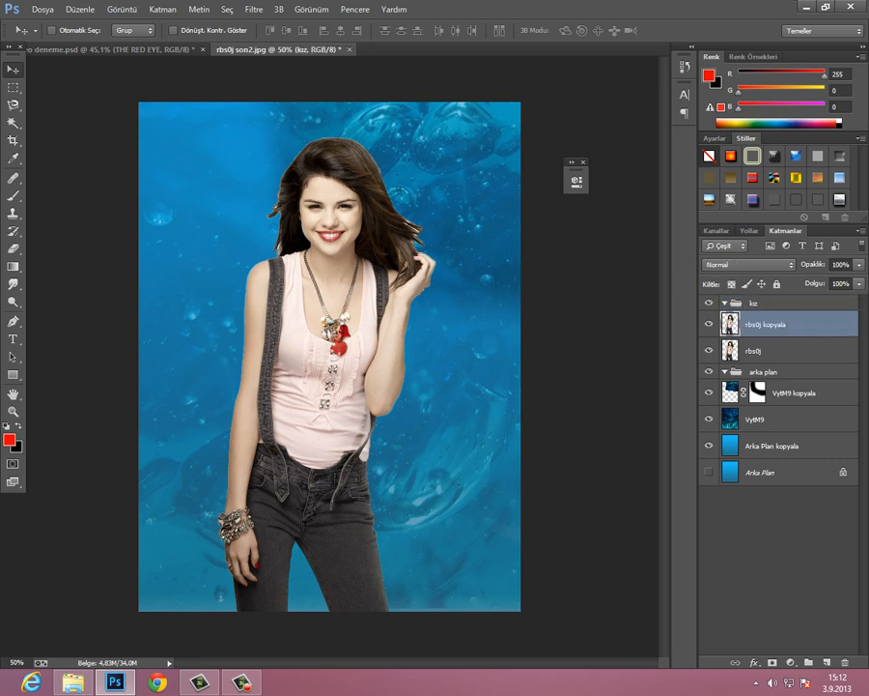
pyautogui.keyDown('shift'); pyautogui.click(763, 349); pyautogui.keyUp('shift')
pyautogui.moveTo(763, 350); pyautogui.dragTo(763, 304)
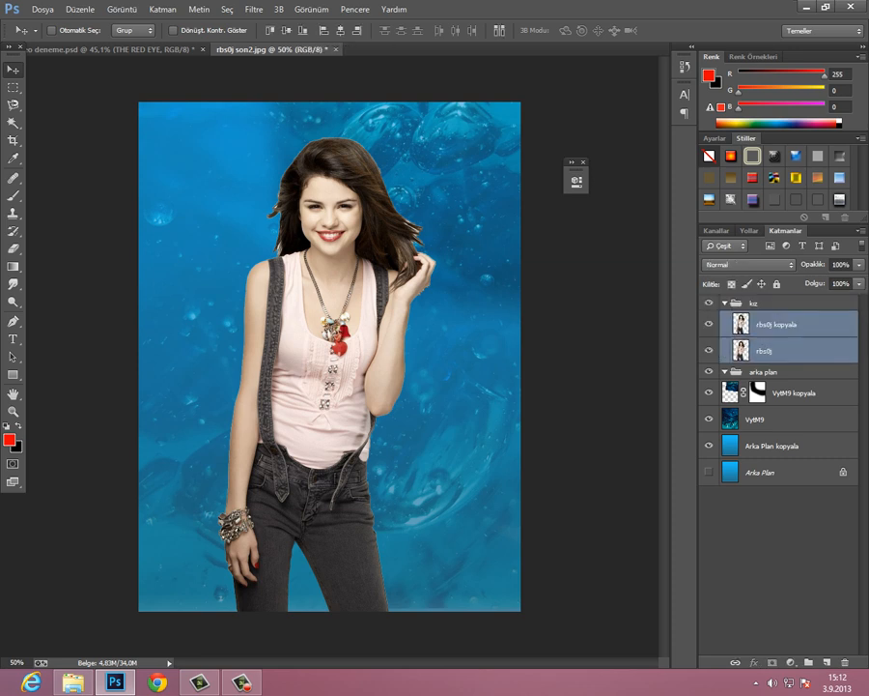
pyautogui.click(794, 393)
pyautogui.keyDown('shift'); pyautogui.click(772, 446); pyautogui.keyUp('shift')
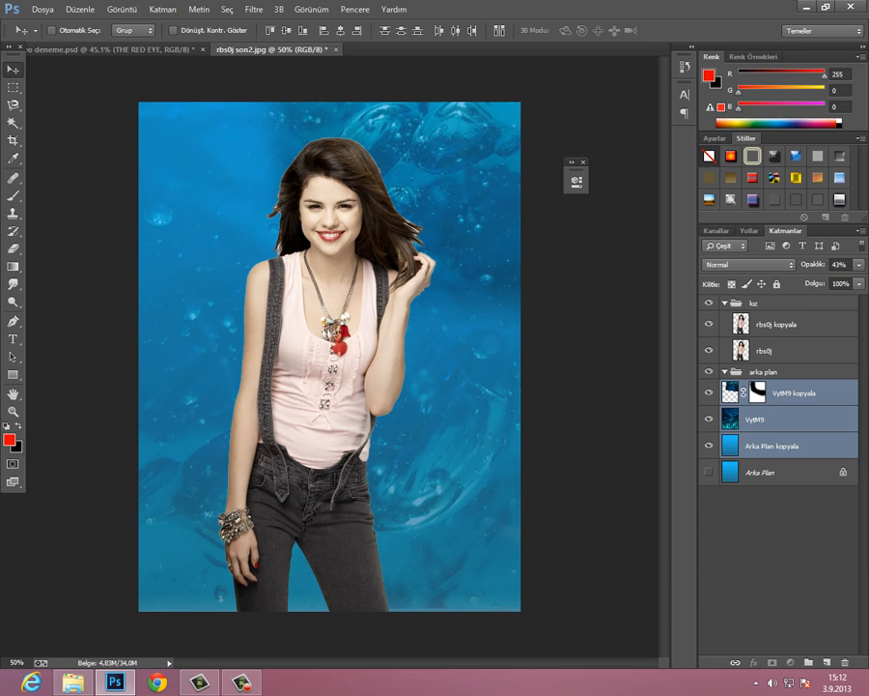
pyautogui.moveTo(772, 445); pyautogui.dragTo(764, 373)
# Step: Hide the original rbs0j layer and make rbs0j kopyala the active layer for the Brush tool
pyautogui.click(777, 325)
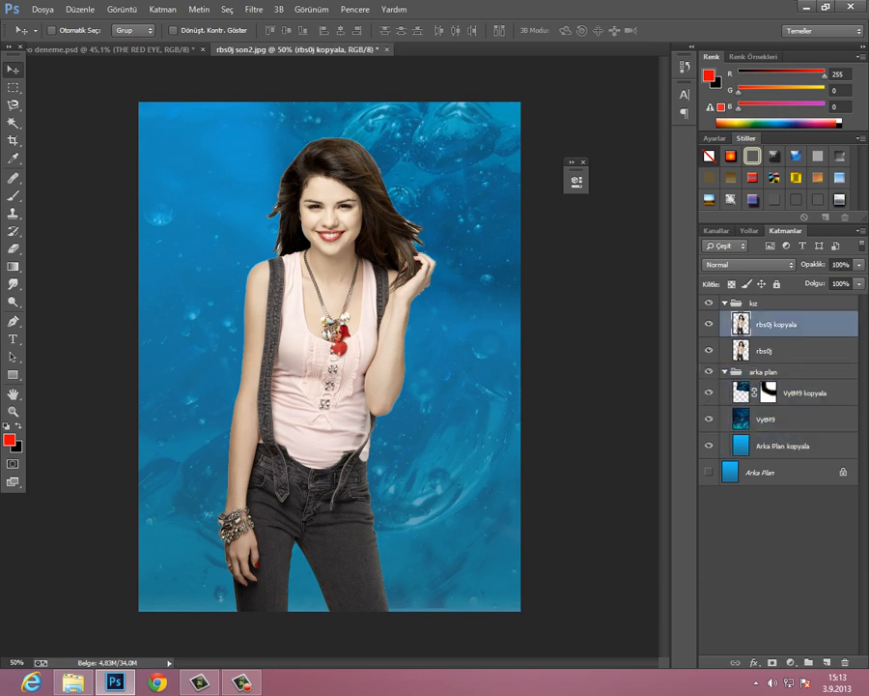
pyautogui.click(709, 351)
pyautogui.press('b')
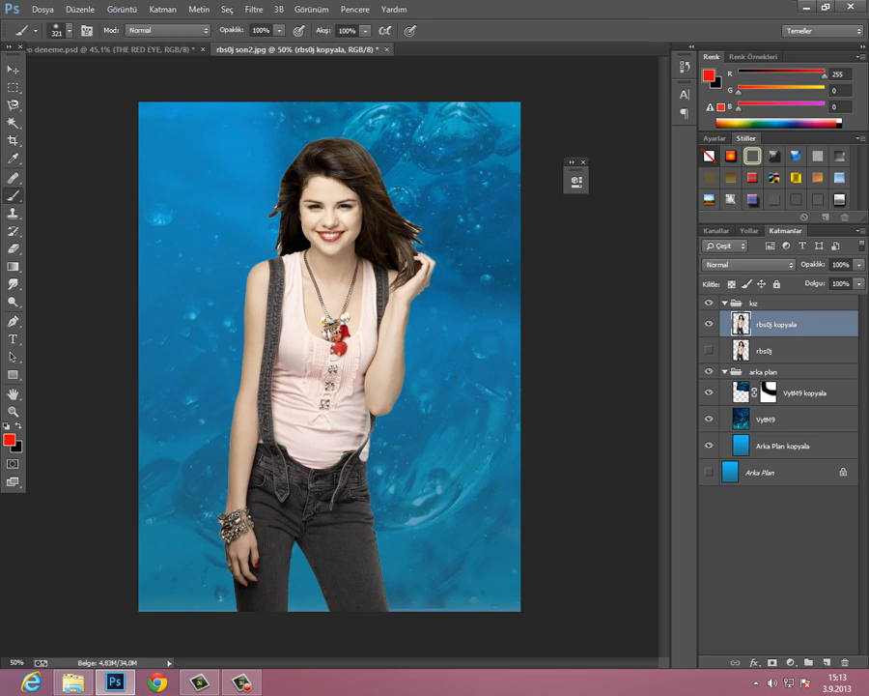
# Step: Compare the finished example poster with and without its renklendirme group, then return to the rbs0j son2.jpg document
pyautogui.click(107, 49)
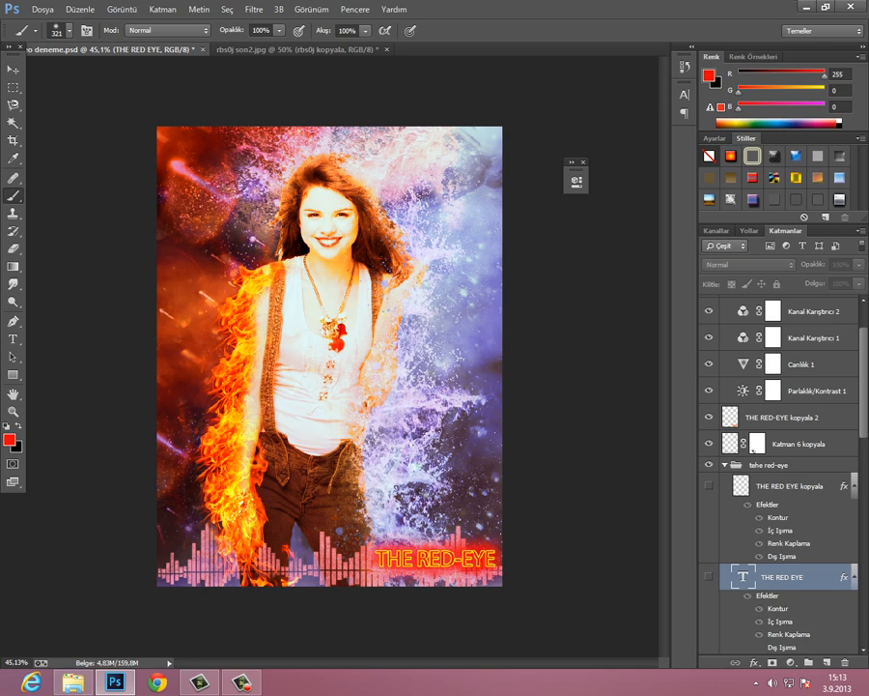
pyautogui.scroll(5, 782, 473)
pyautogui.click(709, 303)
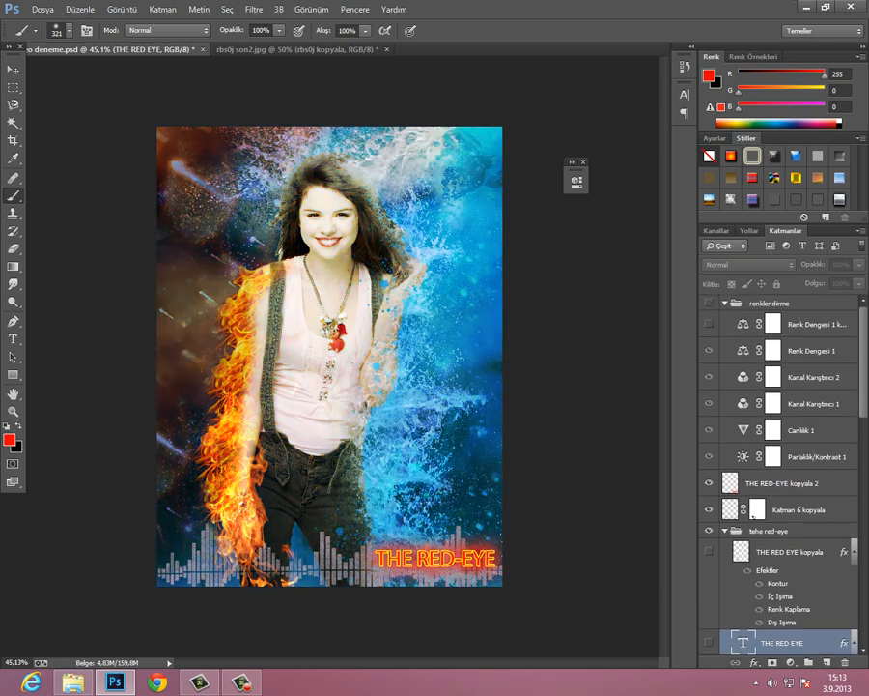
pyautogui.click(709, 303)
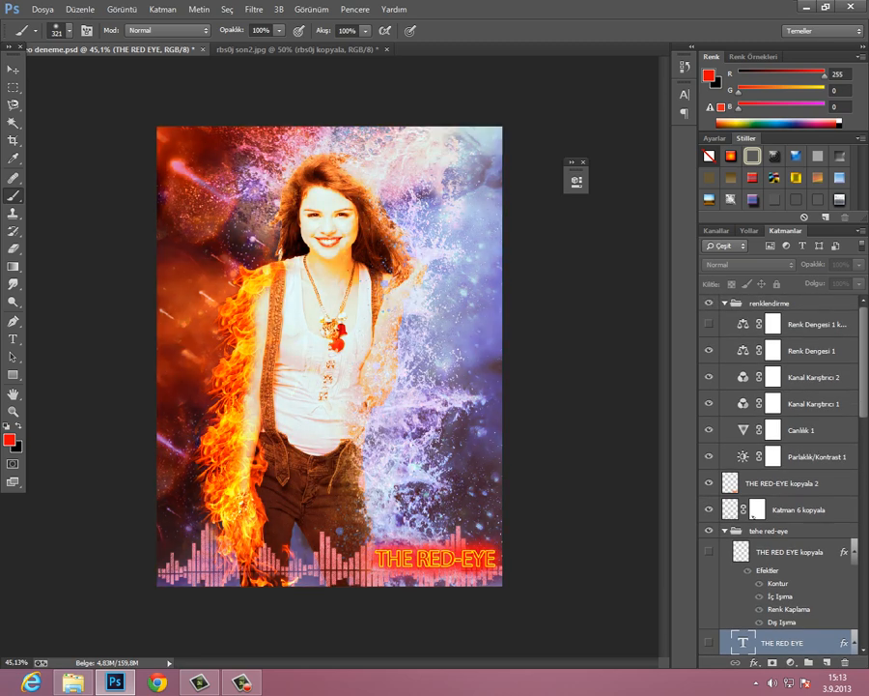
pyautogui.click(294, 49)
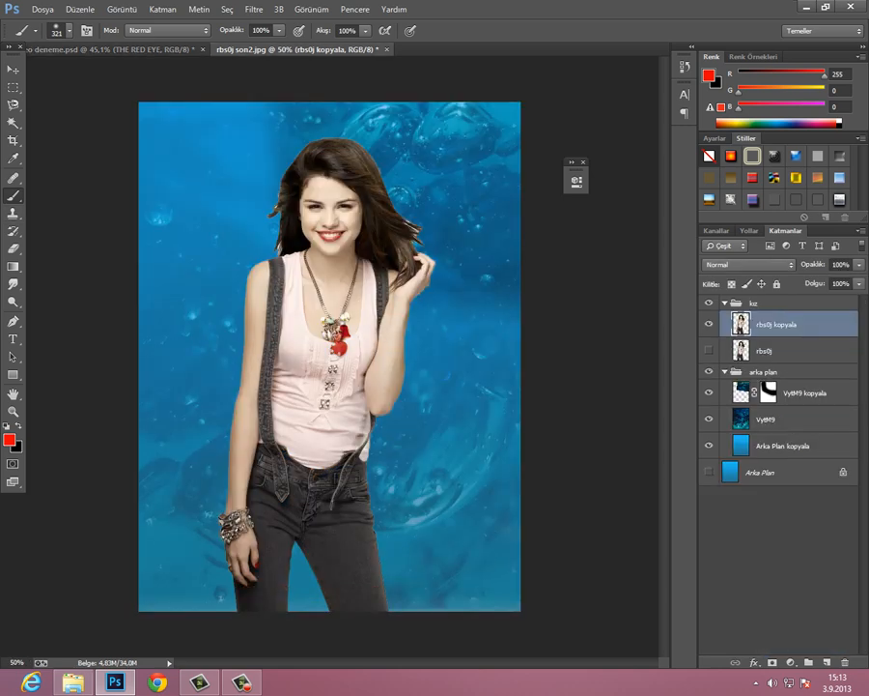
# Step: Reset the brush presets to the default set, replacing the current brushes
pyautogui.click(58, 29)
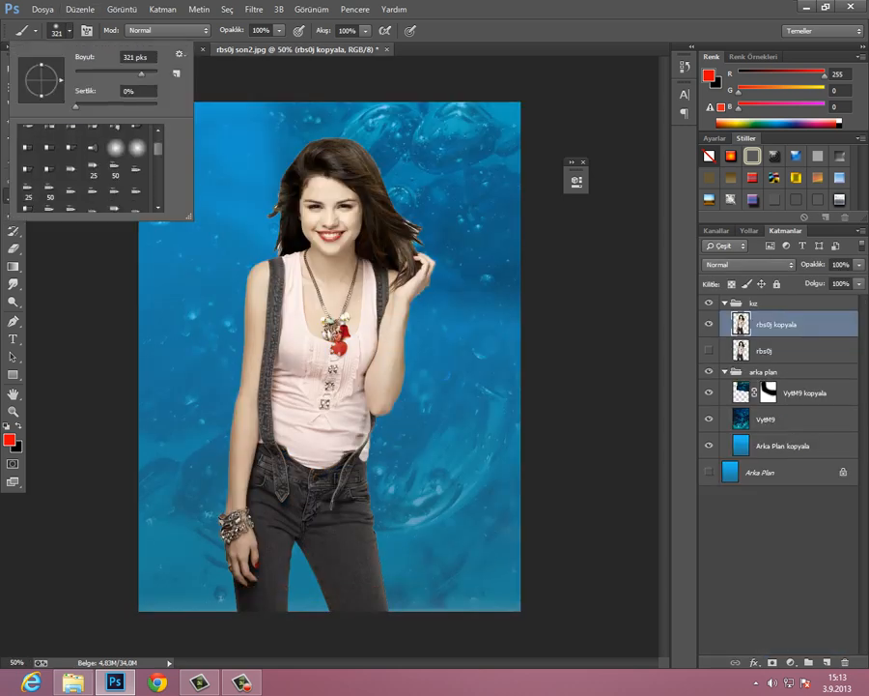
pyautogui.scroll(-3, 89, 166)
pyautogui.scroll(-3, 89, 166)
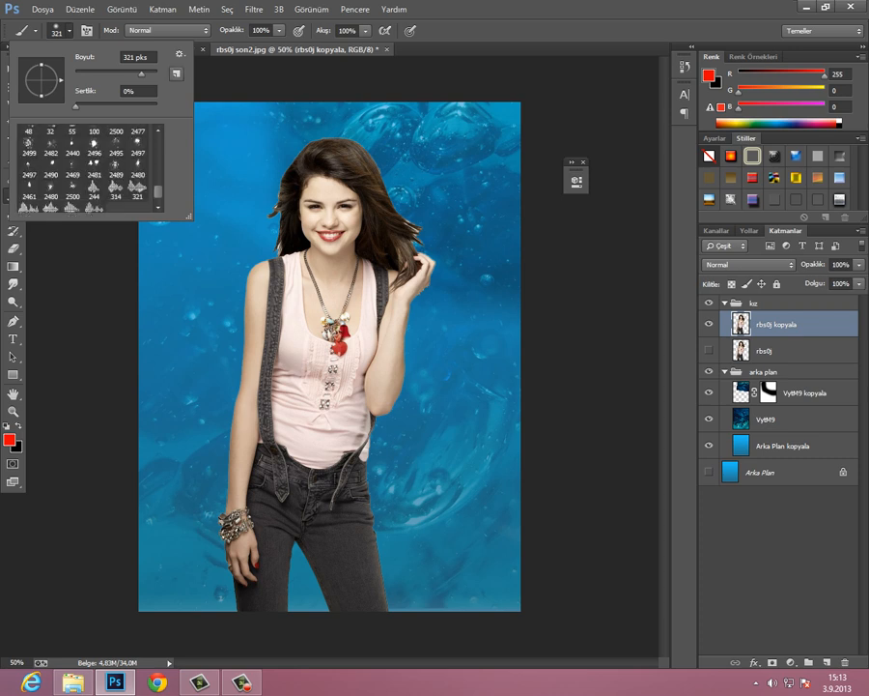
pyautogui.click(178, 54)
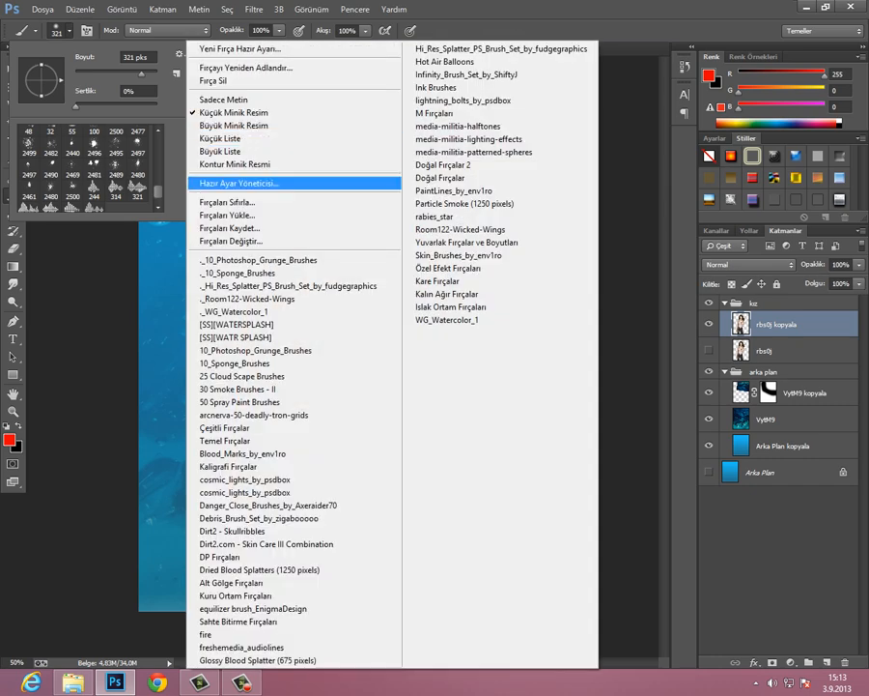
pyautogui.click(228, 202)
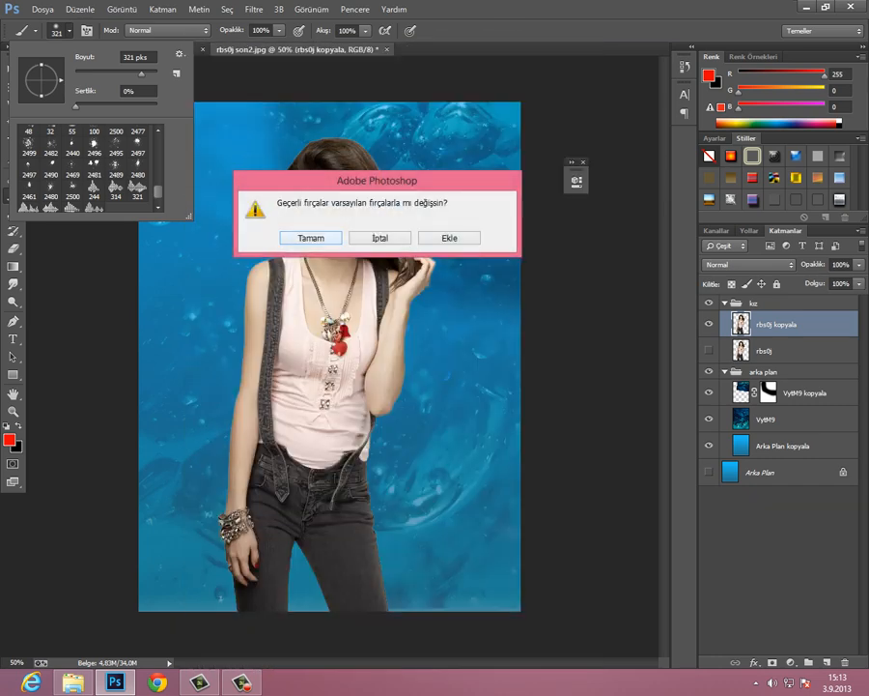
pyautogui.press('Return')
# Step: Load the sıçrama brush file from the fırçalar folder and show its splatter brushes in the preset list
pyautogui.click(179, 54)
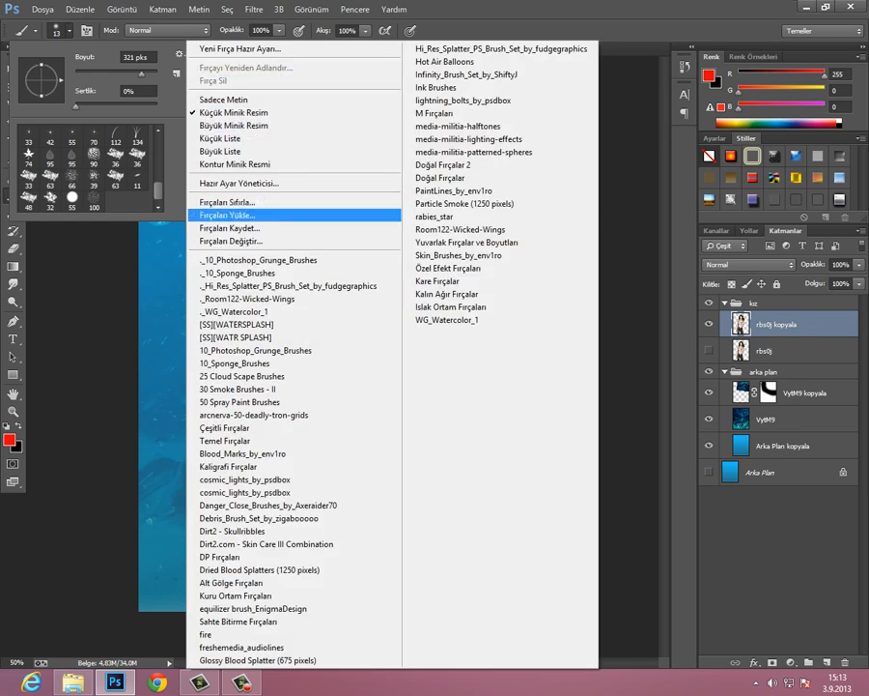
pyautogui.click(232, 215)
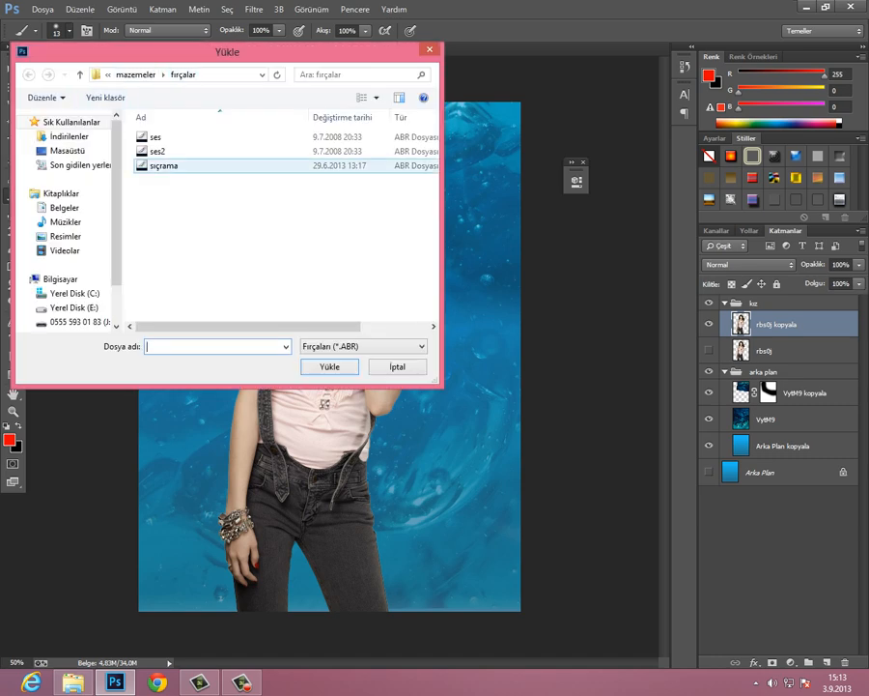
pyautogui.click(164, 166)
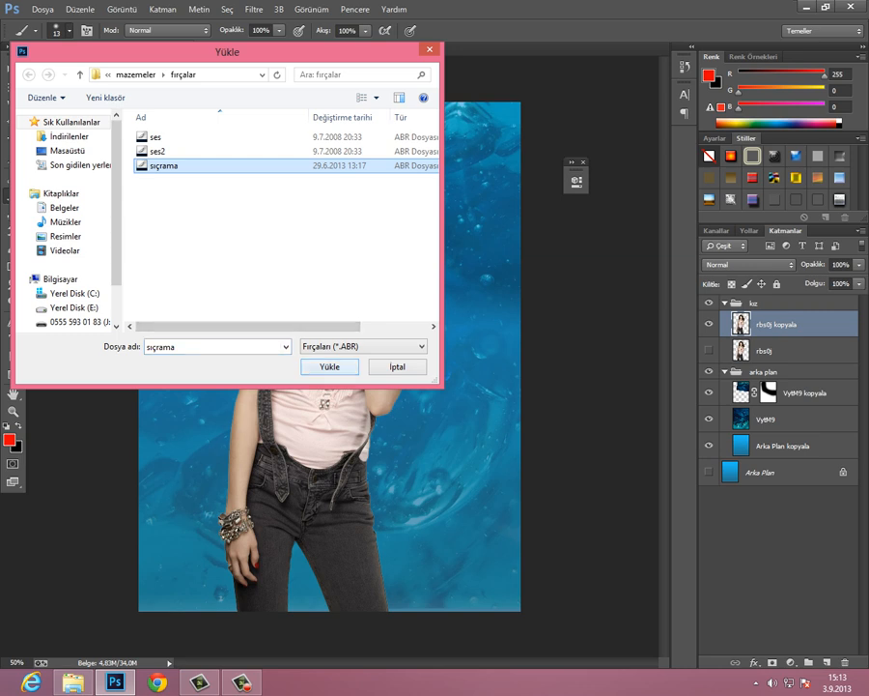
pyautogui.click(331, 367)
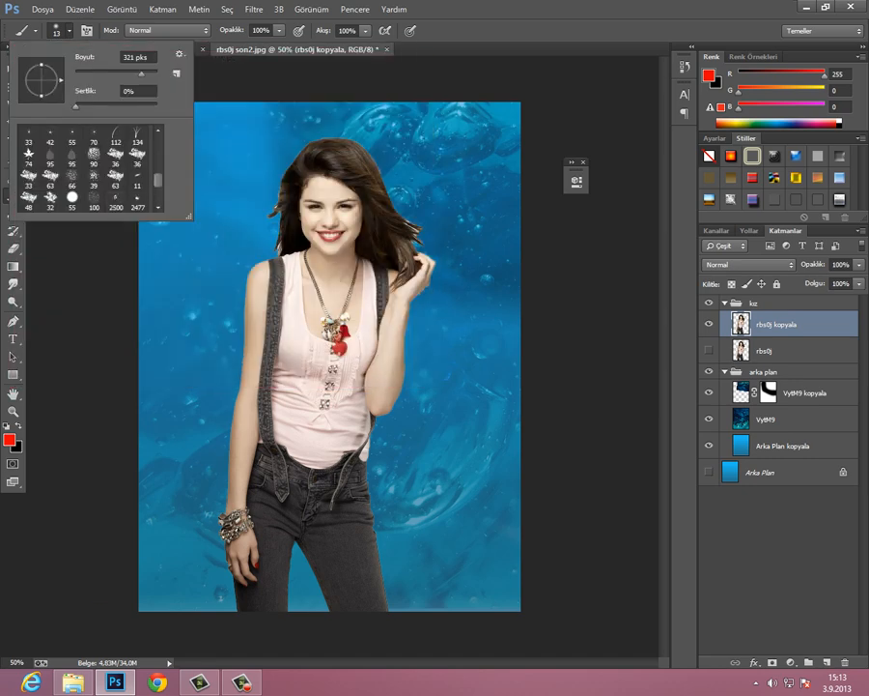
pyautogui.scroll(-3, 89, 169)
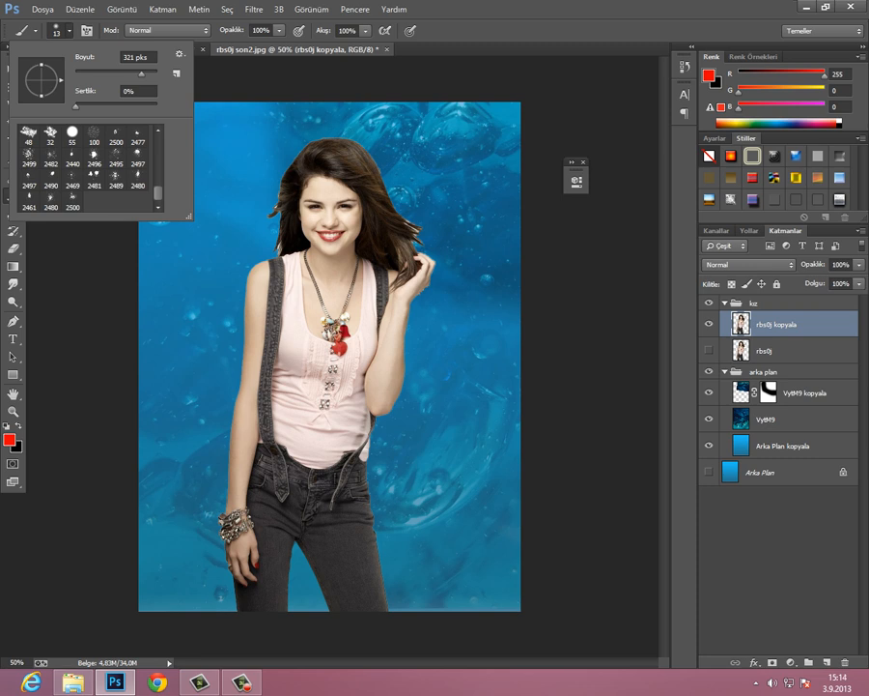
# Step: Choose the 2480 splatter brush and reduce its size to 183 px
pyautogui.click(138, 180)
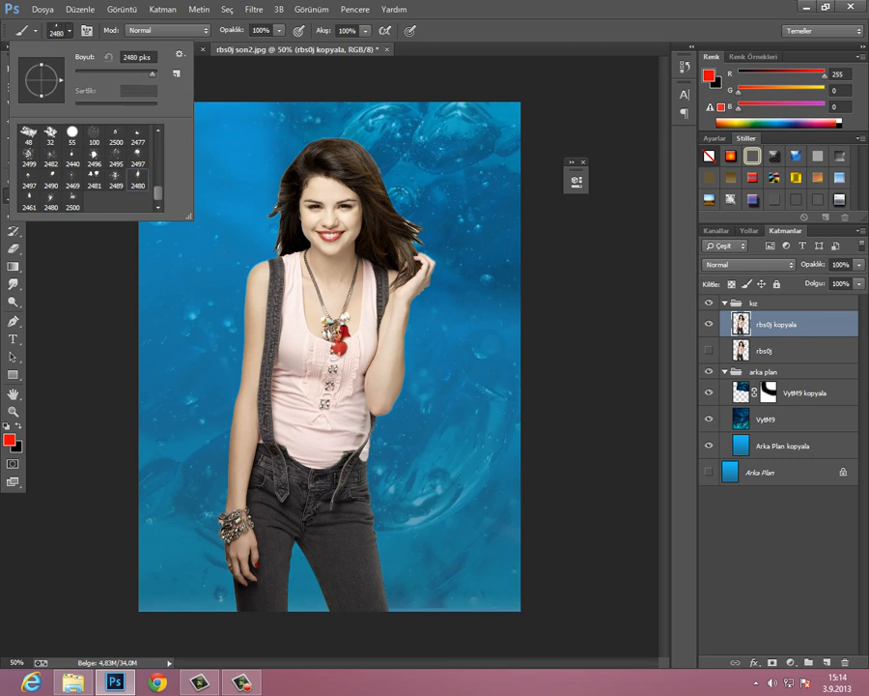
pyautogui.press('Return')
pyautogui.rightClick(338, 323)
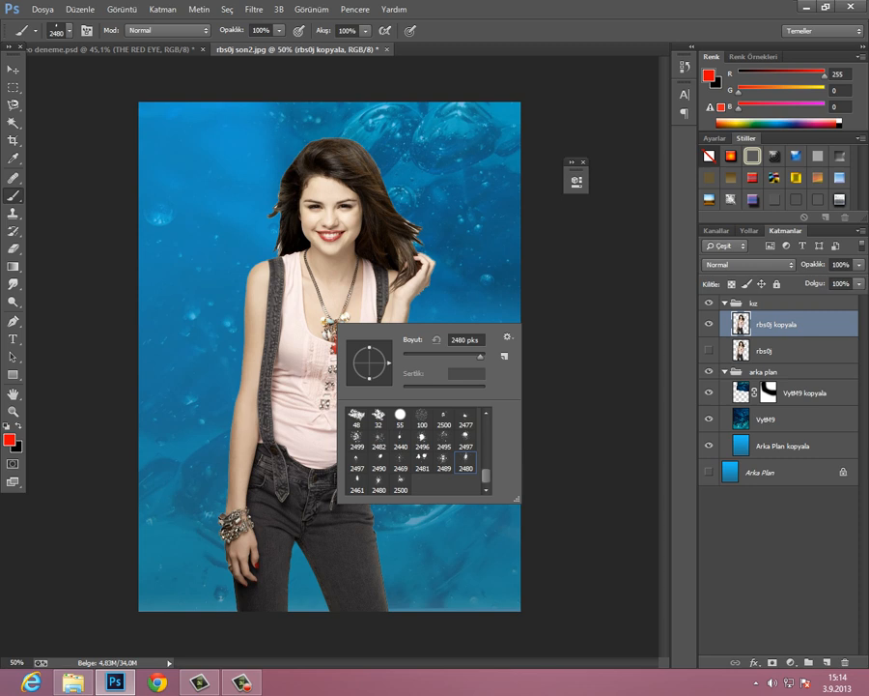
pyautogui.moveTo(480, 356); pyautogui.dragTo(461, 356)
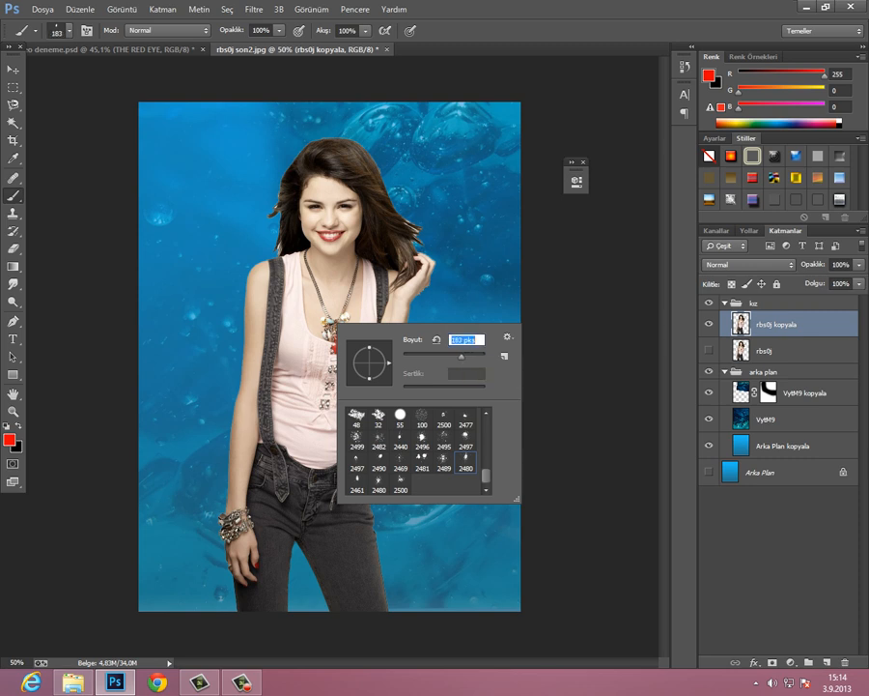
pyautogui.press('Return')
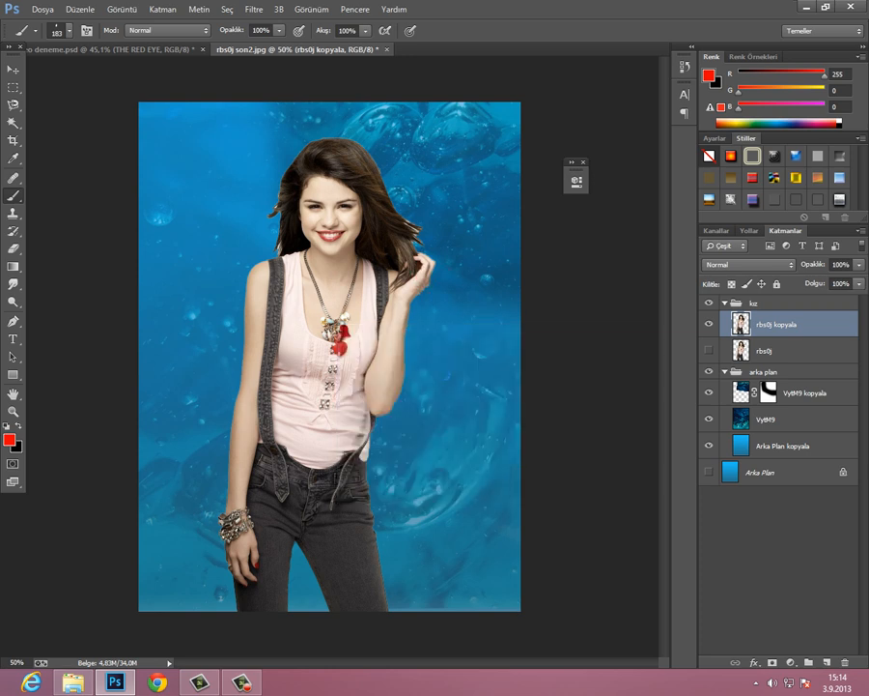
# Step: Add a layer mask to rbs0j kopyala and stamp black splatters on it over the woman's raised arm, waist and thigh edge
pyautogui.press('d')
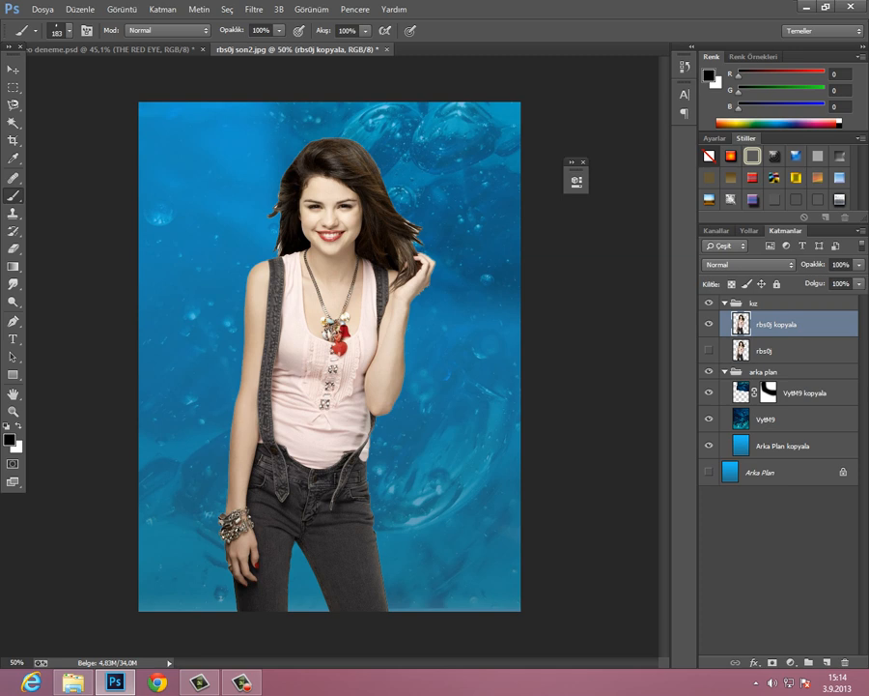
pyautogui.click(772, 662)
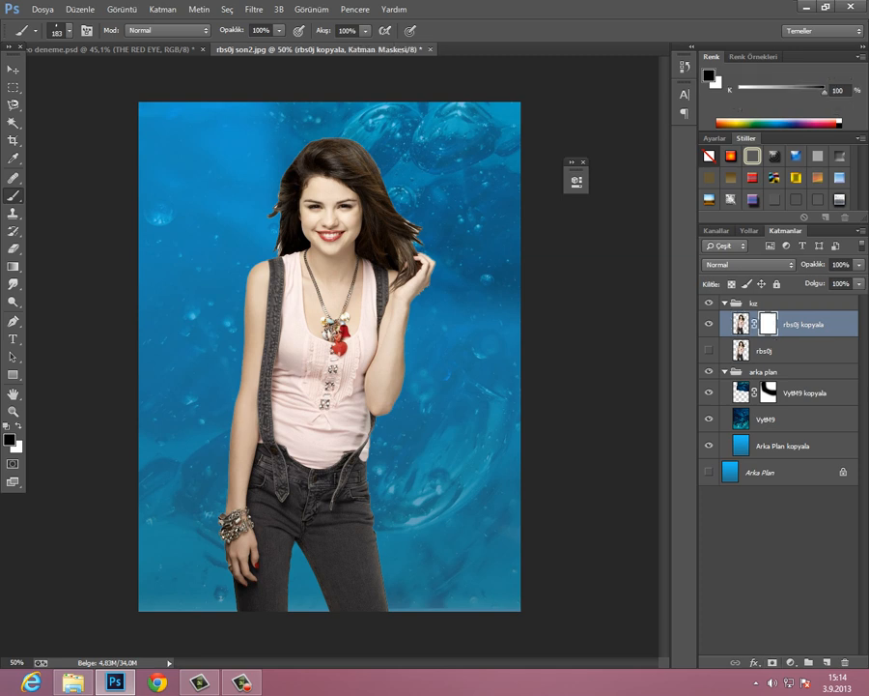
pyautogui.click(446, 270)
pyautogui.click(396, 323)
pyautogui.click(418, 376)
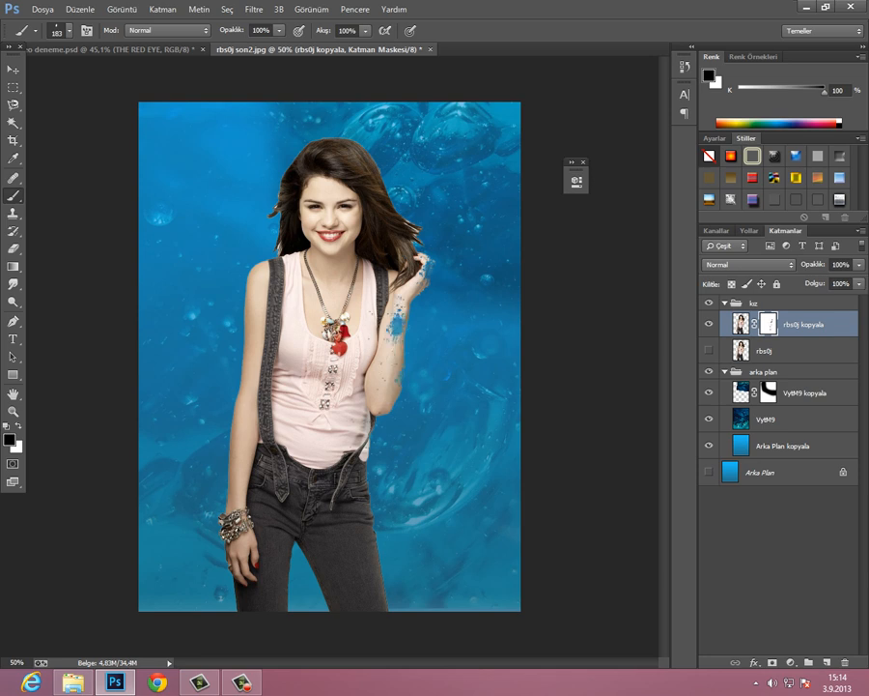
pyautogui.click(379, 570)
pyautogui.click(368, 430)
# Step: Stamp black splatters on the mask over the hair ends and raised forearm with the 2482 brush at 217 px
pyautogui.rightClick(457, 281)
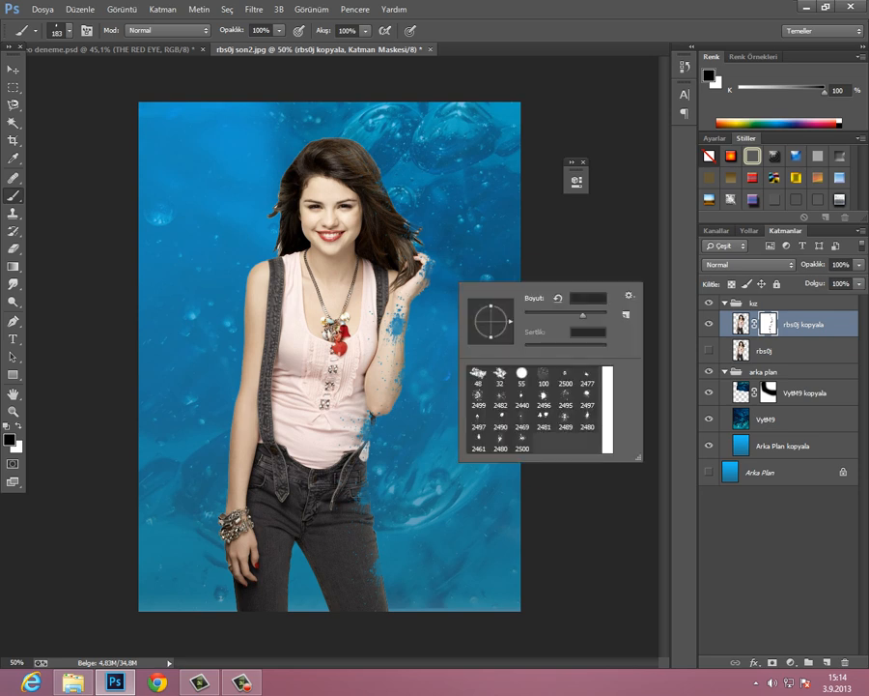
pyautogui.click(500, 397)
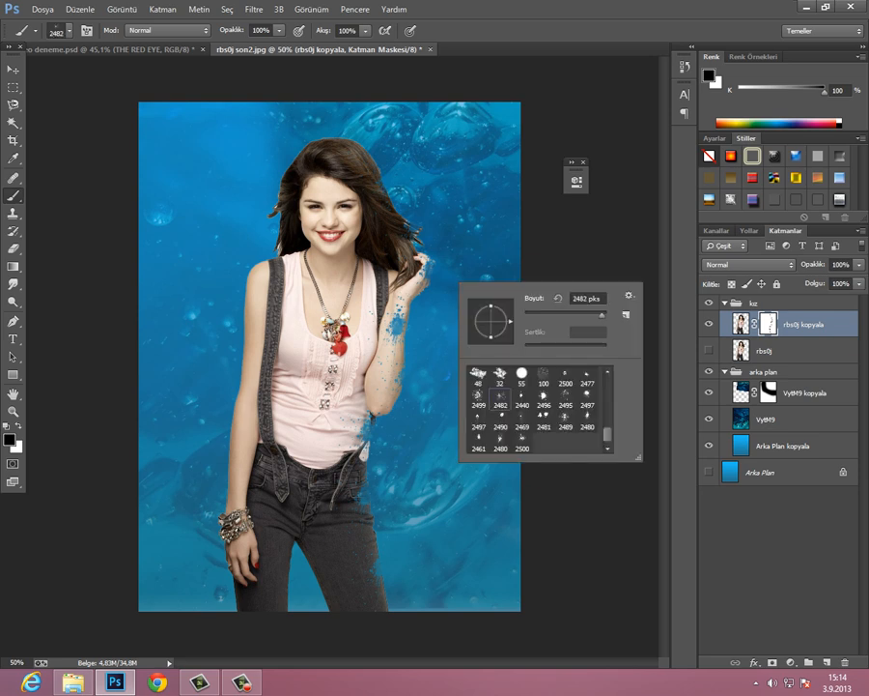
pyautogui.press('Return')
pyautogui.rightClick(427, 167)
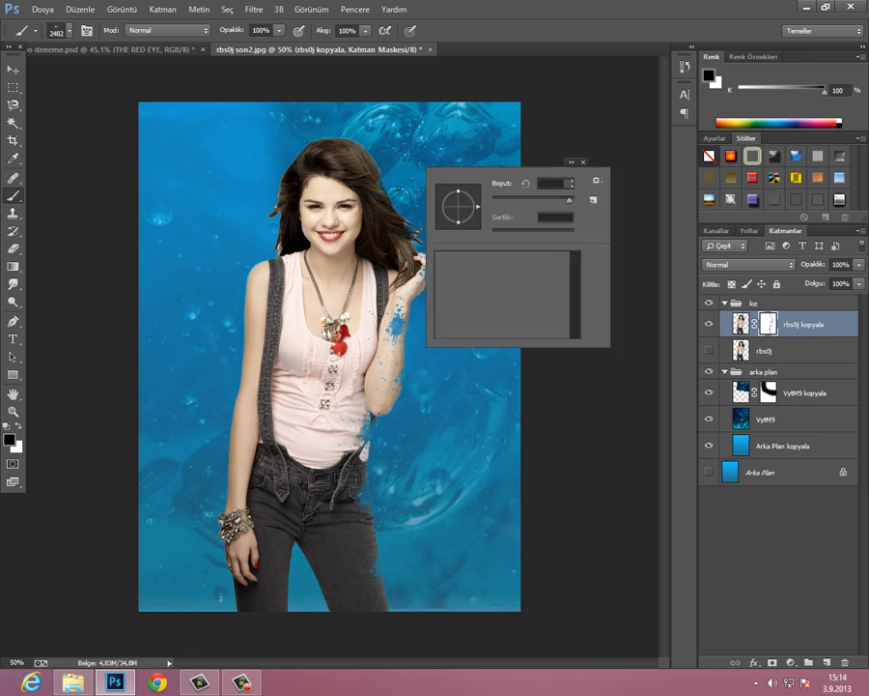
pyautogui.moveTo(569, 200); pyautogui.dragTo(555, 200)
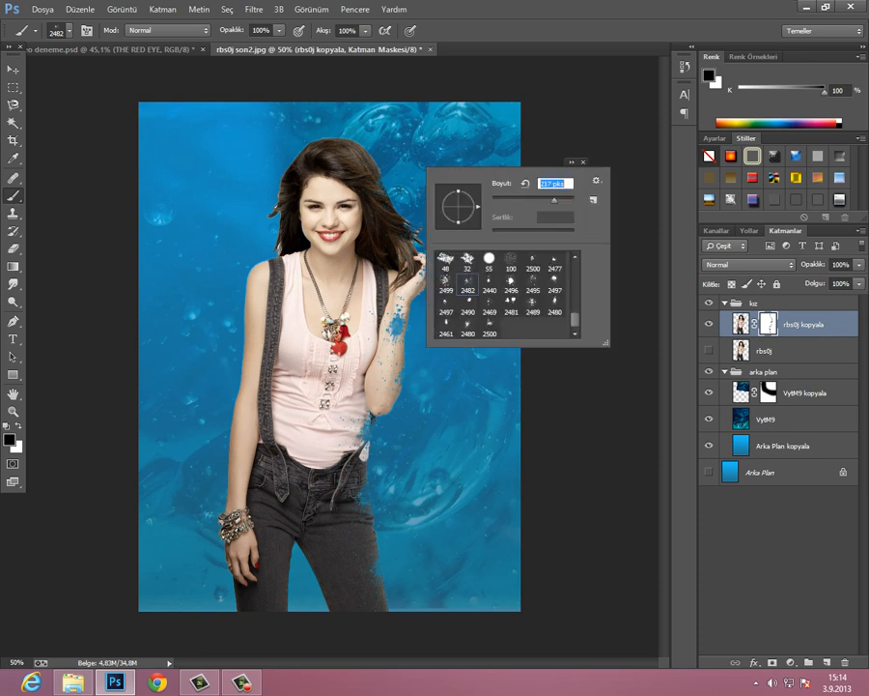
pyautogui.press('Return')
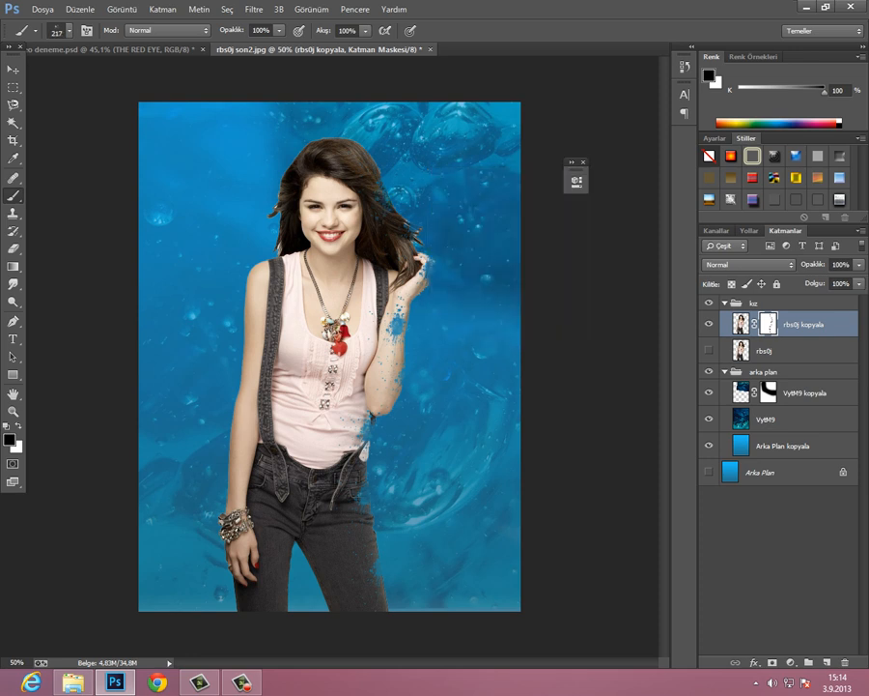
pyautogui.click(398, 260)
pyautogui.click(395, 350)
pyautogui.click(386, 390)
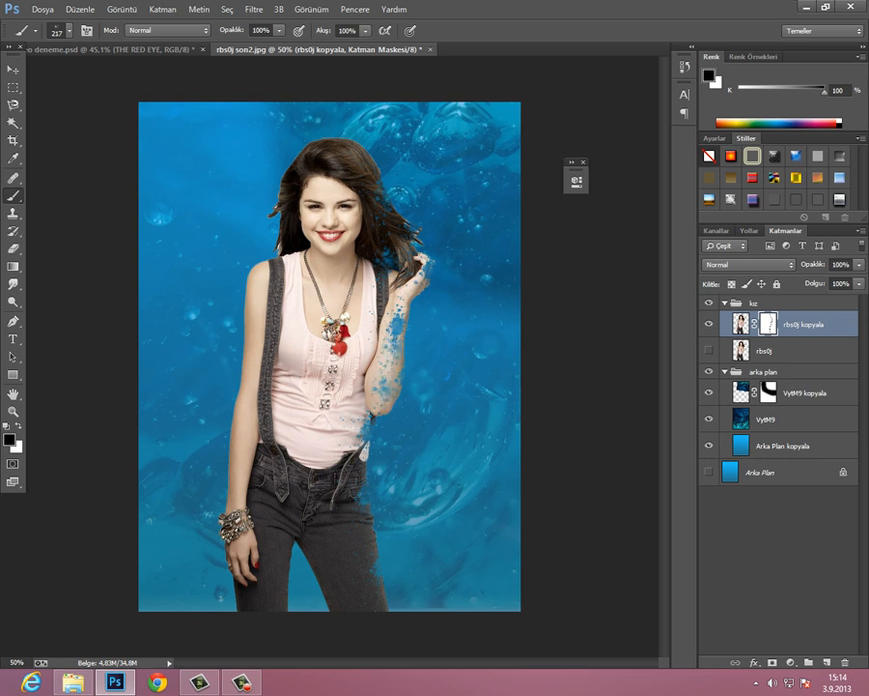
# Step: Switch to the 2490 splatter brush at 300 px and undo the trial dab made with it
pyautogui.rightClick(454, 369)
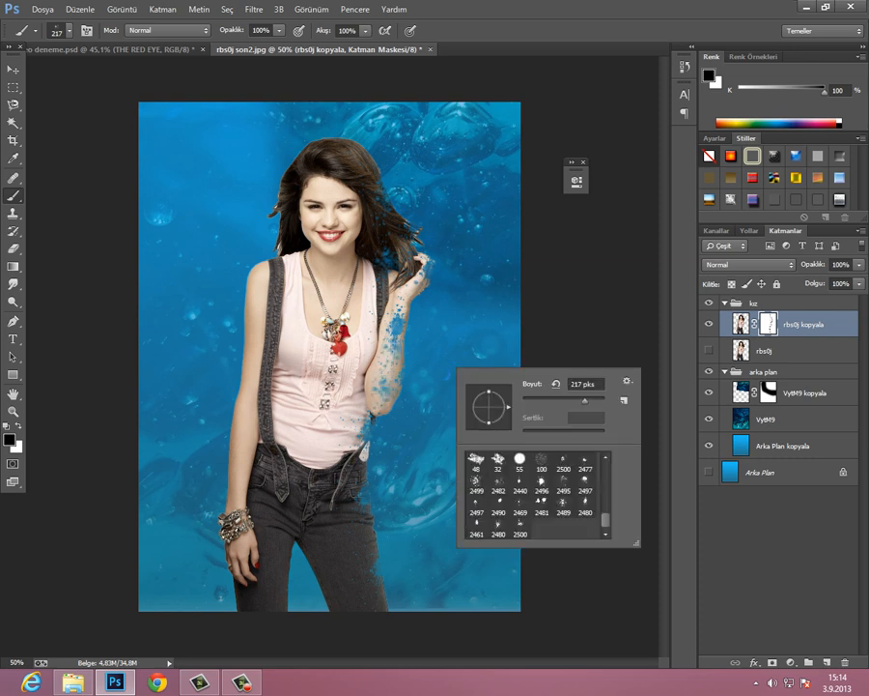
pyautogui.click(498, 503)
pyautogui.press('Return')
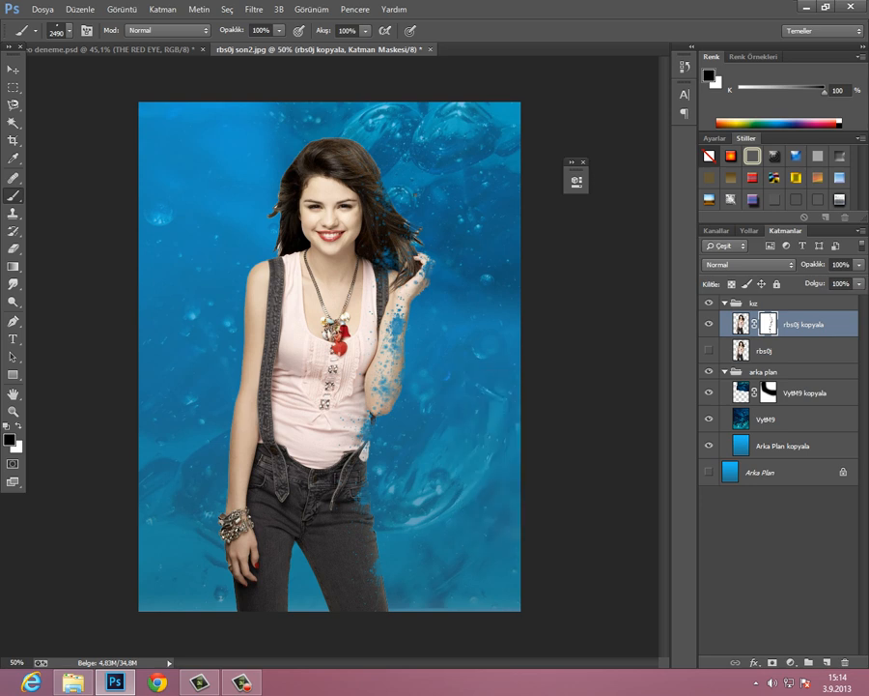
pyautogui.rightClick(415, 194)
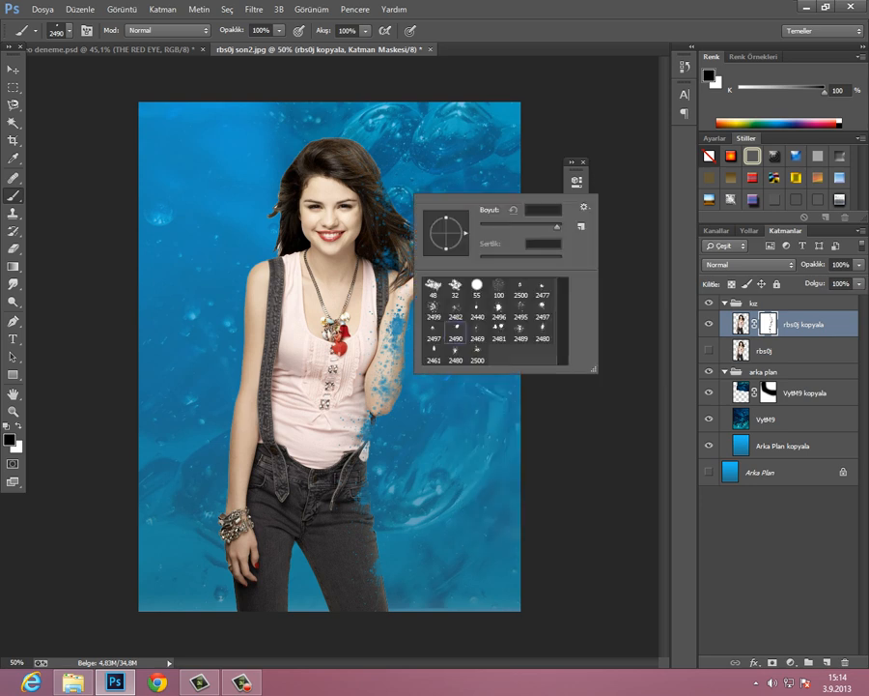
pyautogui.press('Return')
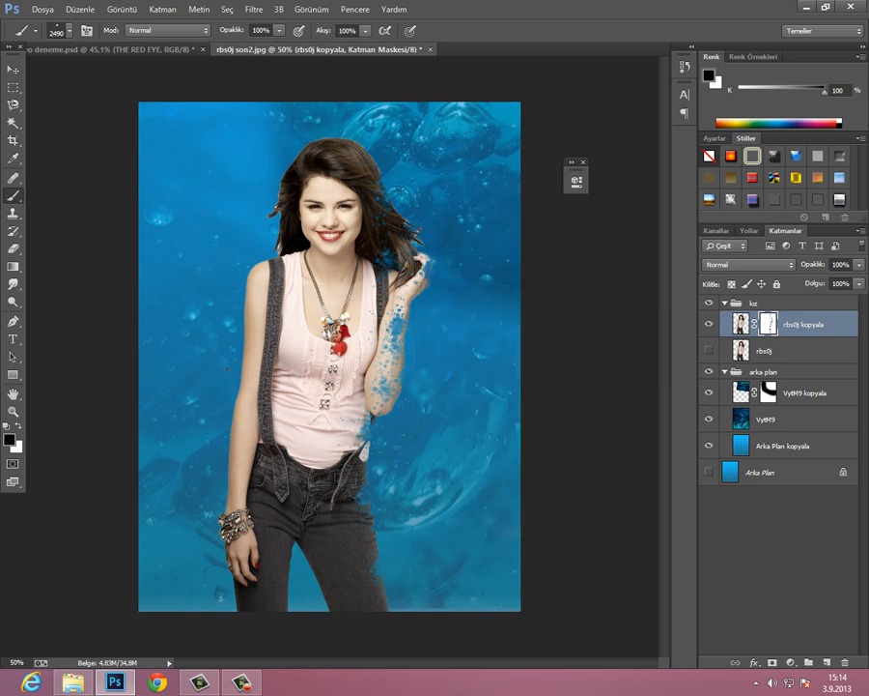
pyautogui.rightClick(228, 369)
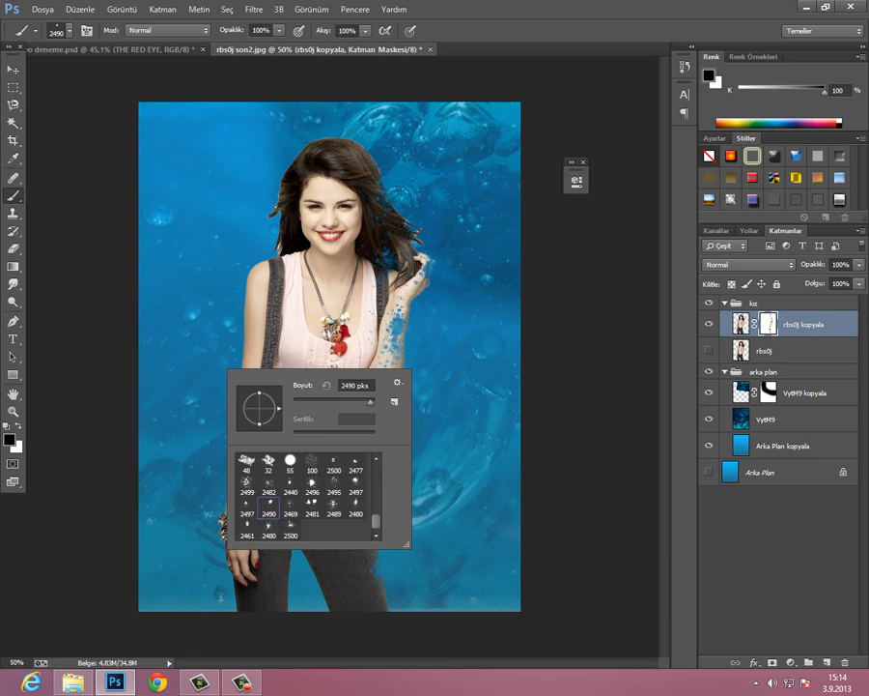
pyautogui.press('Return')
pyautogui.rightClick(222, 425)
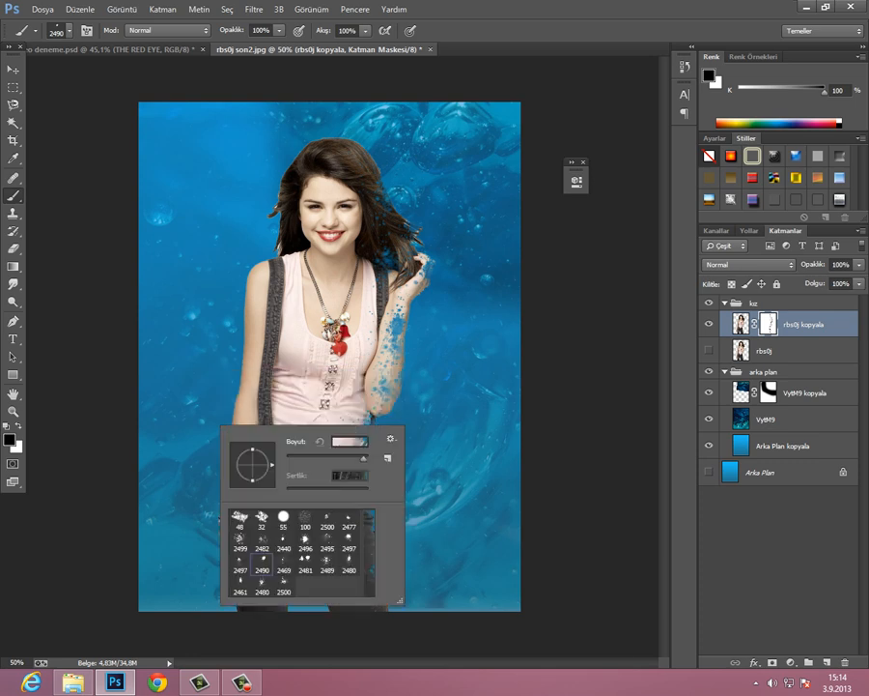
pyautogui.moveTo(363, 458); pyautogui.dragTo(352, 458)
pyautogui.press('Return')
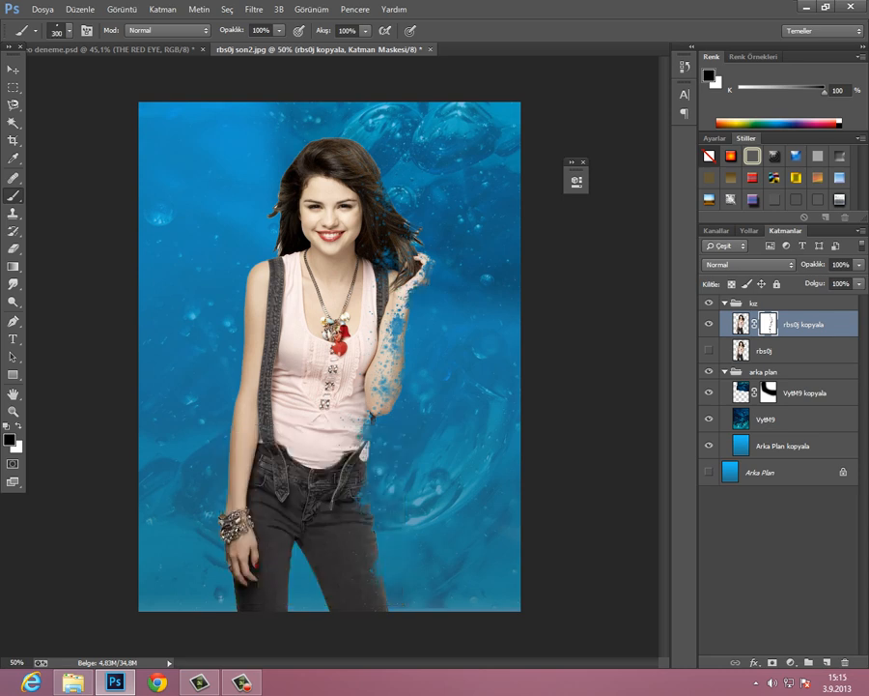
pyautogui.hotkey('ctrl', 'alt', 'z')
# Step: Rotate the 300 px brush tip and stamp more splatters on the mask along the raised arm and the waist edge
pyautogui.rightClick(431, 345)
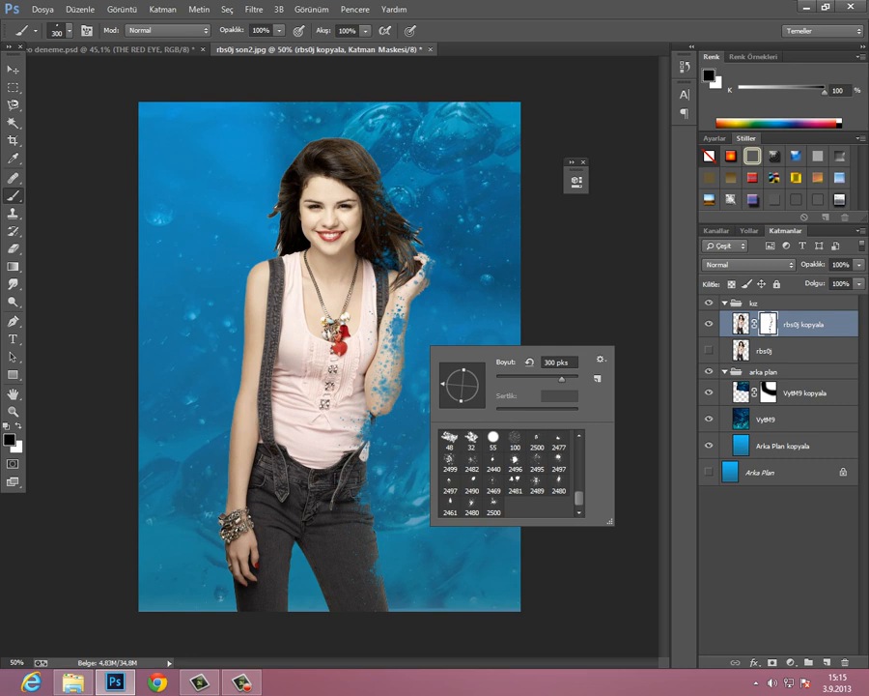
pyautogui.press('Return')
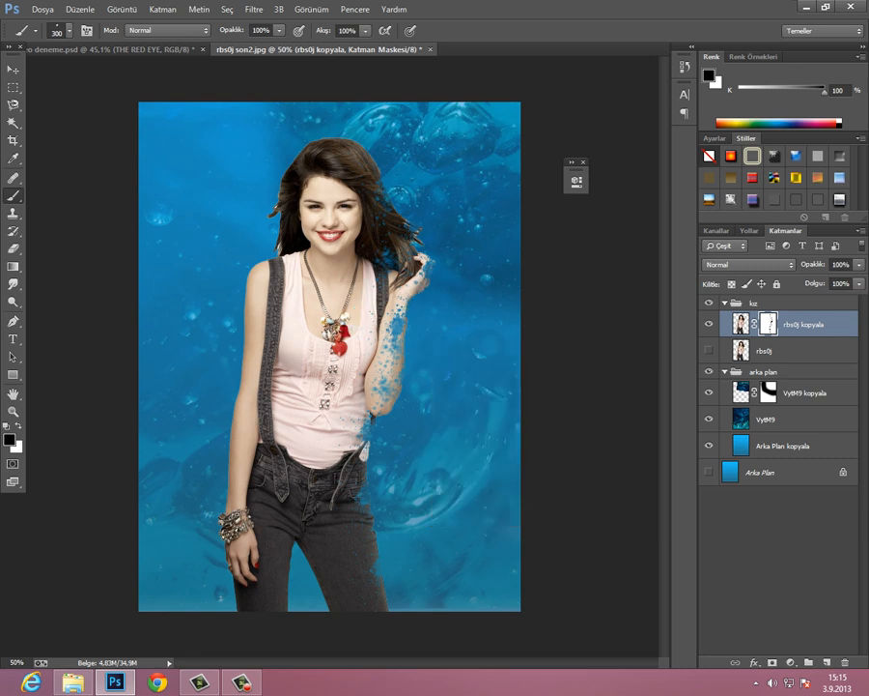
pyautogui.click(385, 377)
pyautogui.rightClick(431, 423)
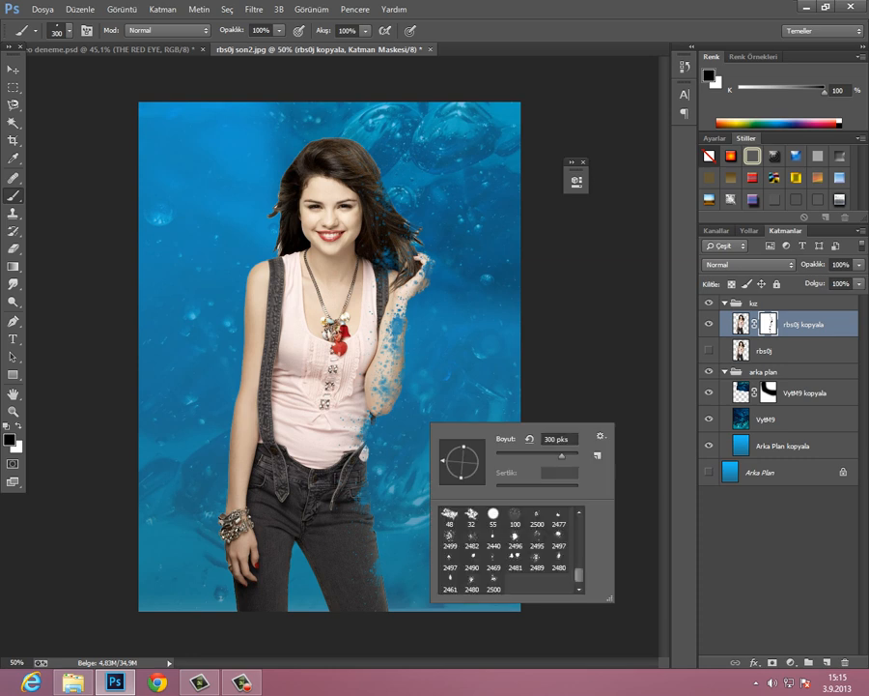
pyautogui.moveTo(444, 461); pyautogui.dragTo(481, 456)
pyautogui.press('Return')
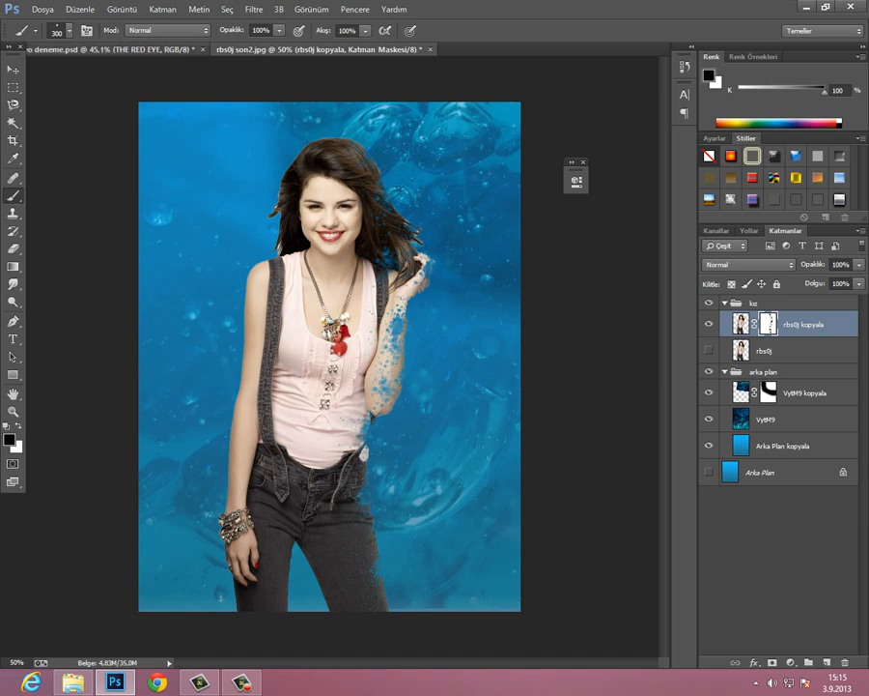
# Step: Examine the finished example poster with its renklendirme group hidden, comparing it with and without the su water group
pyautogui.click(112, 49)
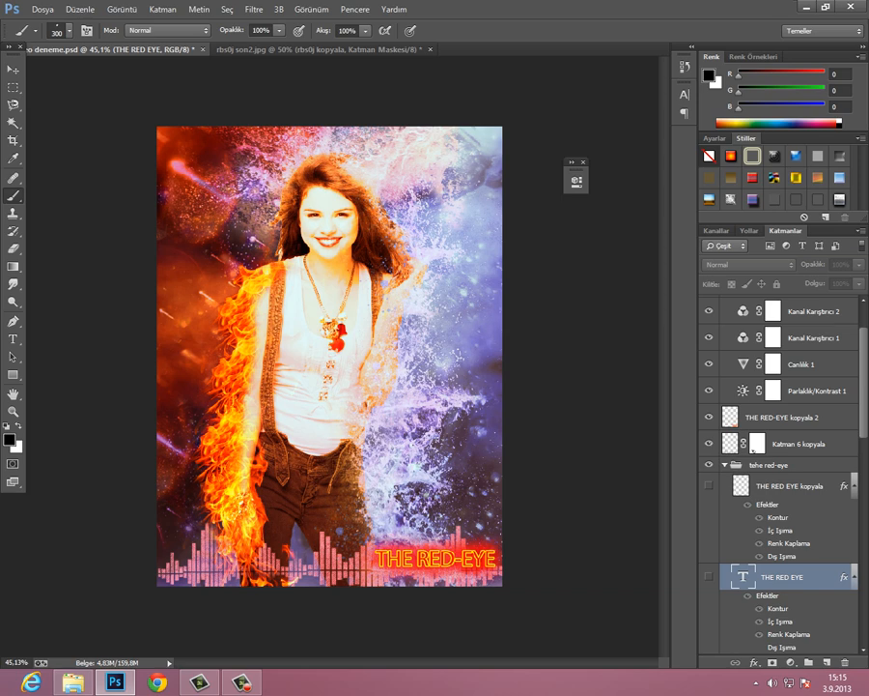
pyautogui.scroll(2, 781, 473)
pyautogui.click(709, 303)
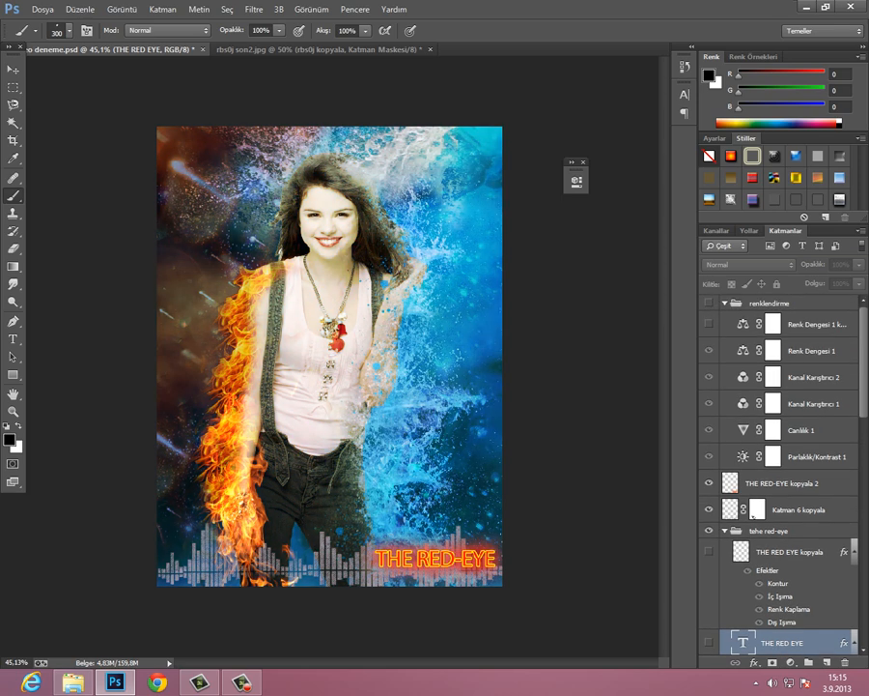
pyautogui.scroll(-10, 780, 474)
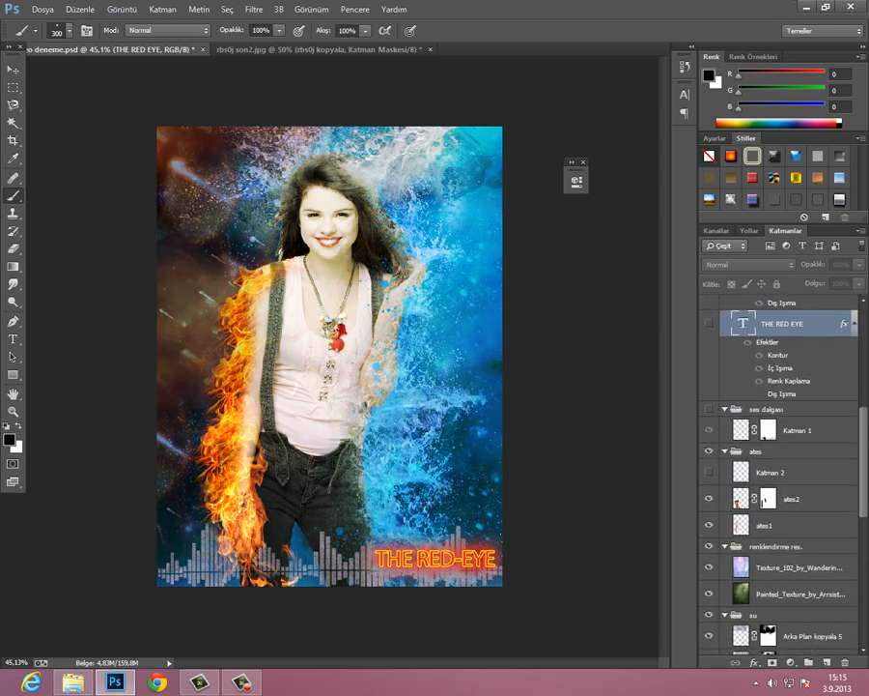
pyautogui.scroll(-4, 779, 473)
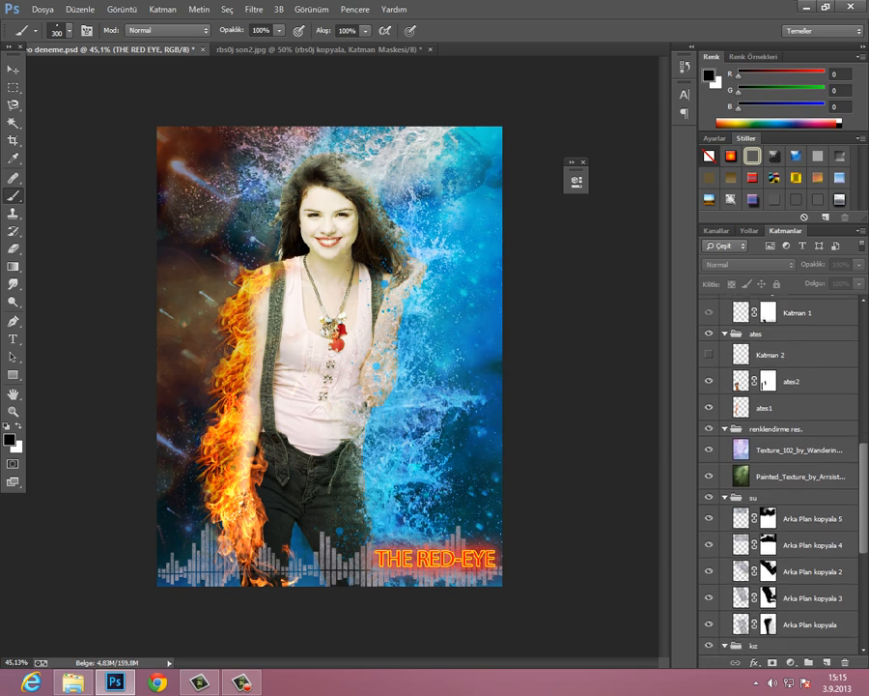
pyautogui.scroll(-1, 779, 474)
pyautogui.click(709, 479)
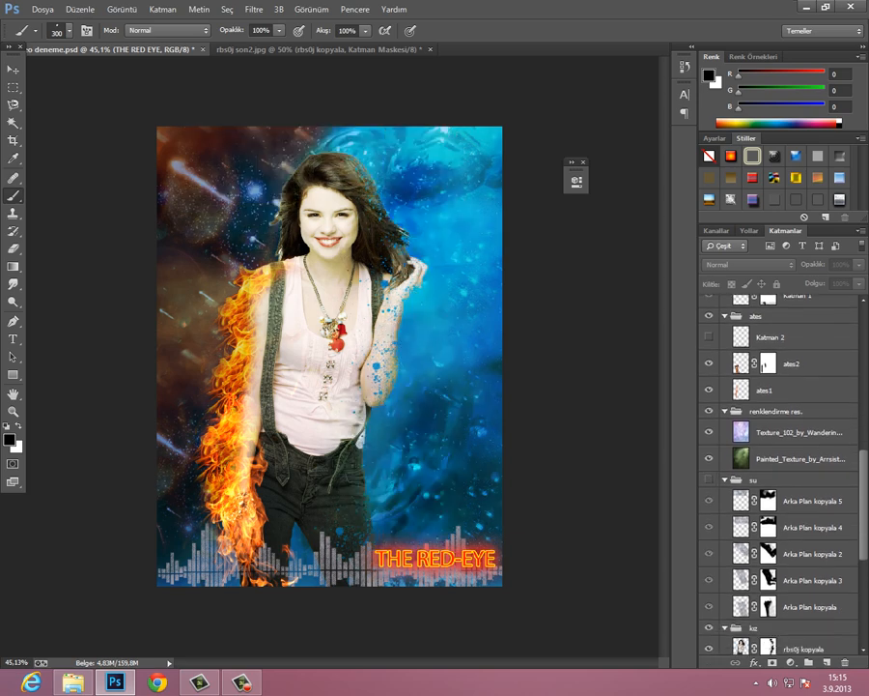
pyautogui.click(709, 479)
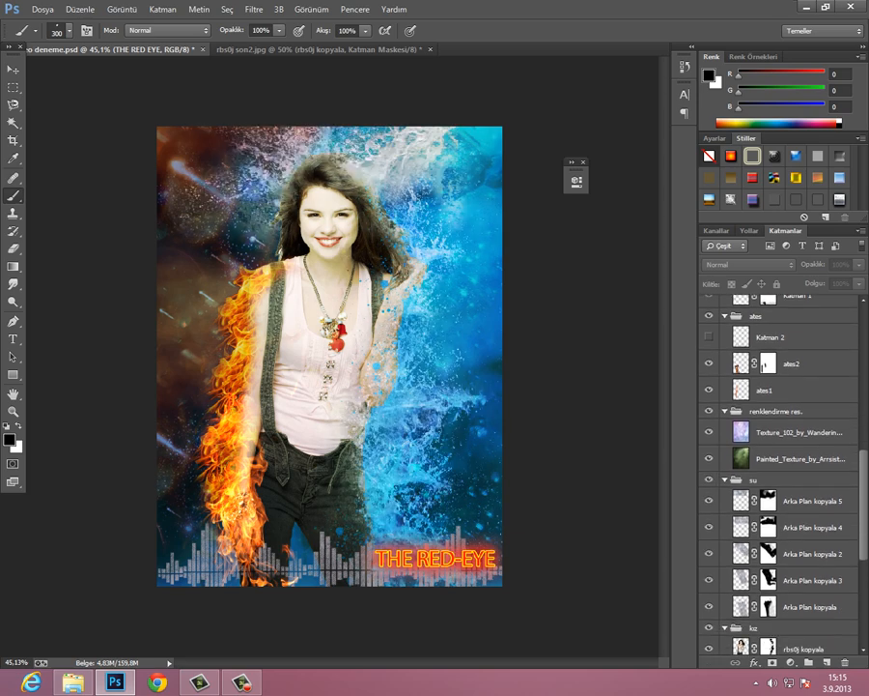
pyautogui.scroll(8, 779, 473)
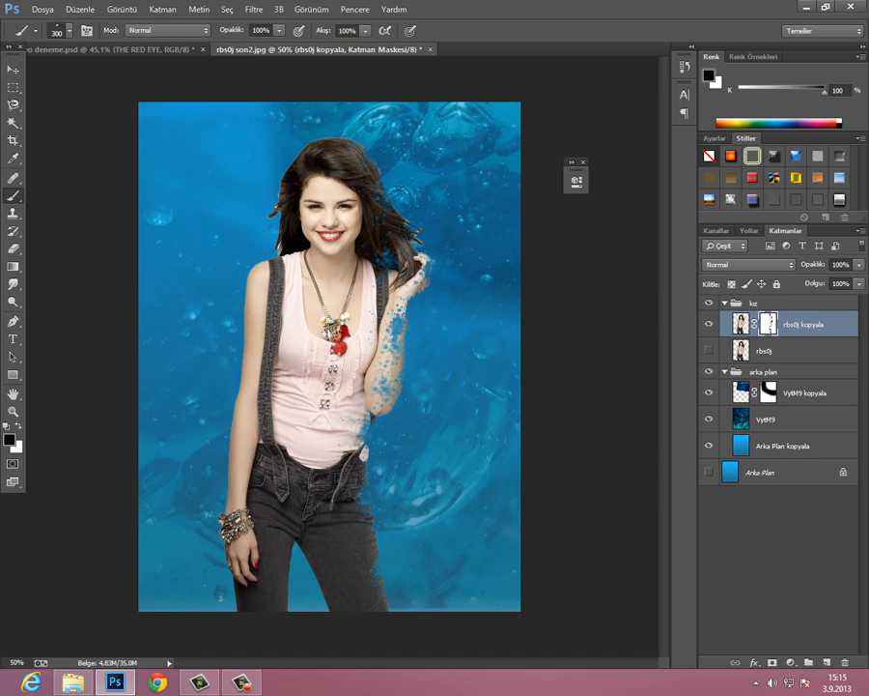
# Step: Select the kız group in rbs0j son2.jpg, then open Water_Sploosh_by_HobbitPunk from the mazemeler folder as a separate document
pyautogui.click(781, 303)
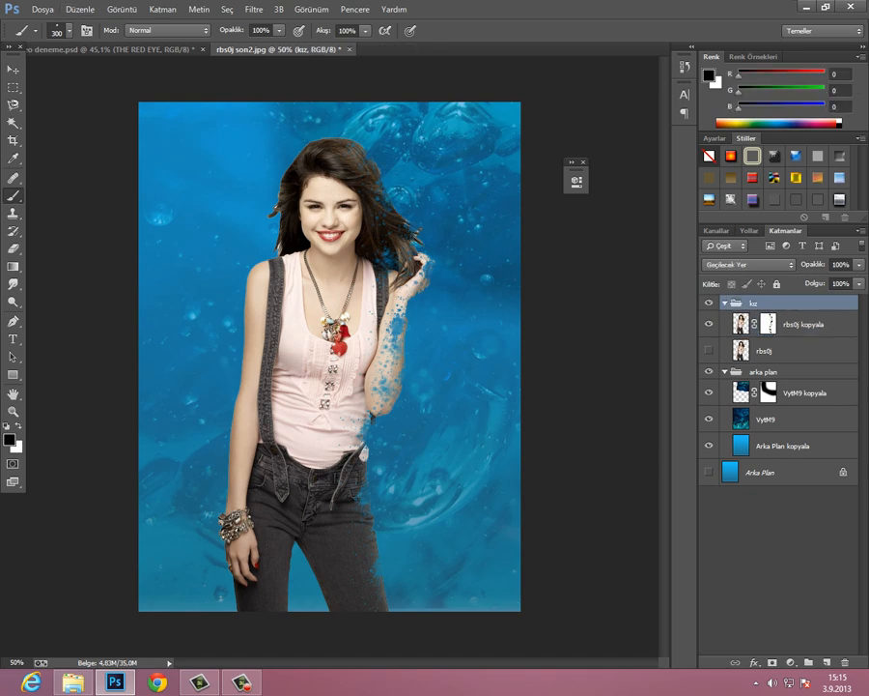
pyautogui.click(108, 50)
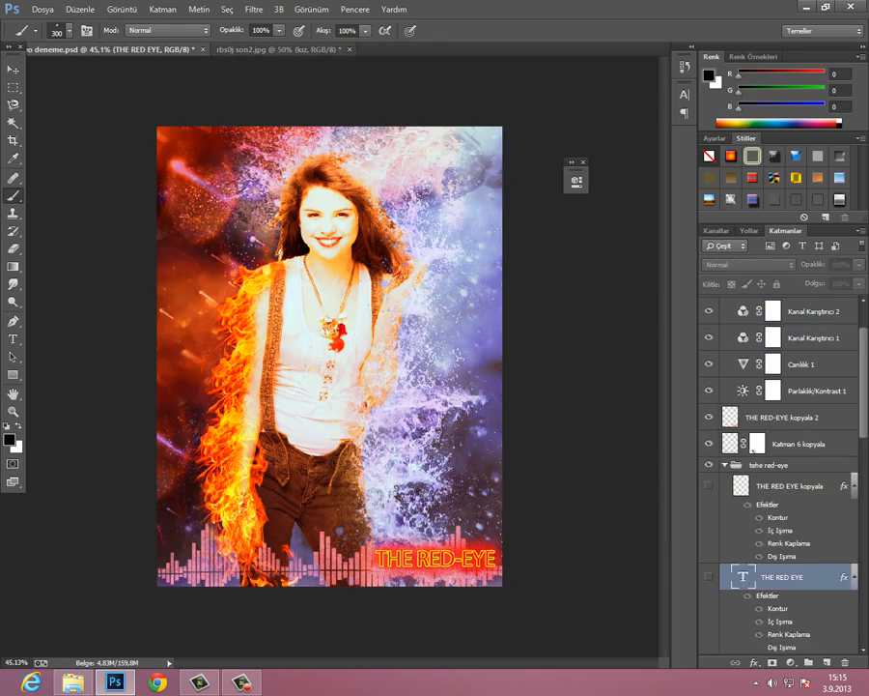
pyautogui.click(278, 49)
pyautogui.click(74, 682)
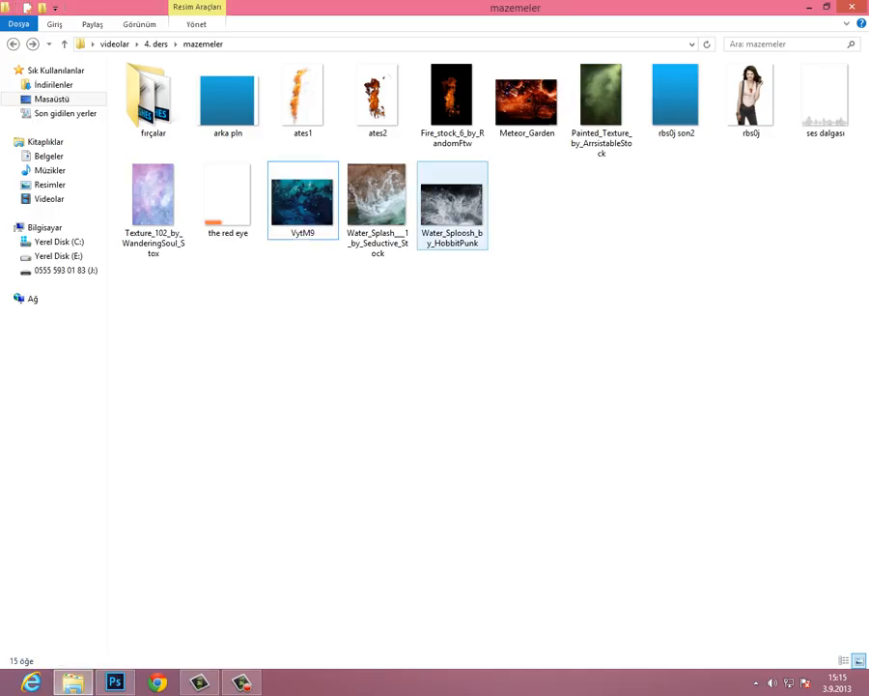
pyautogui.click(452, 201)
pyautogui.moveTo(451, 204); pyautogui.dragTo(402, 50)
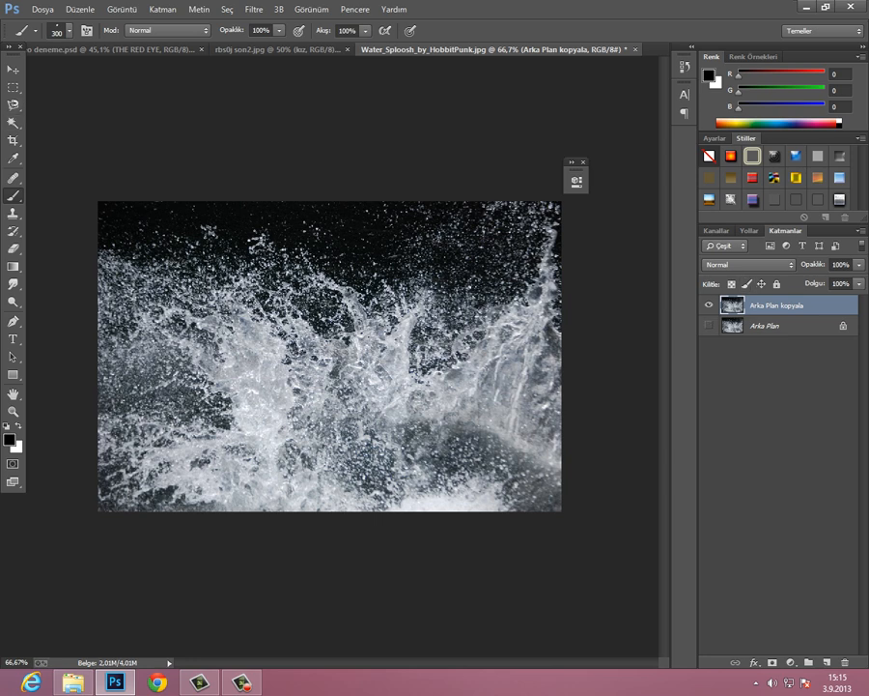
# Step: Select the dark background of the splash copy layer with Color Range, using sampled colors and a fuzziness of 200
pyautogui.click(13, 68)
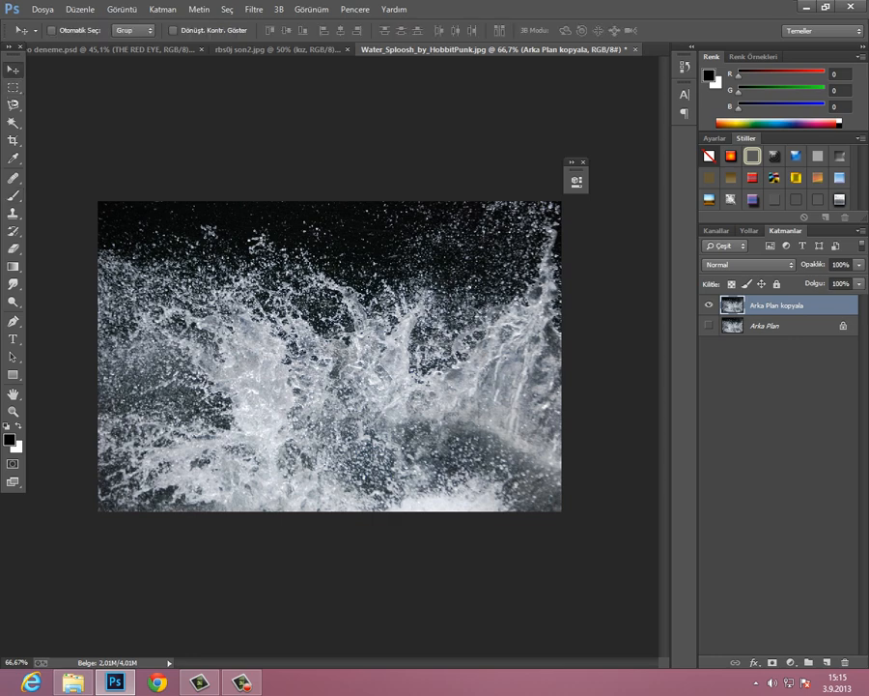
pyautogui.click(227, 9)
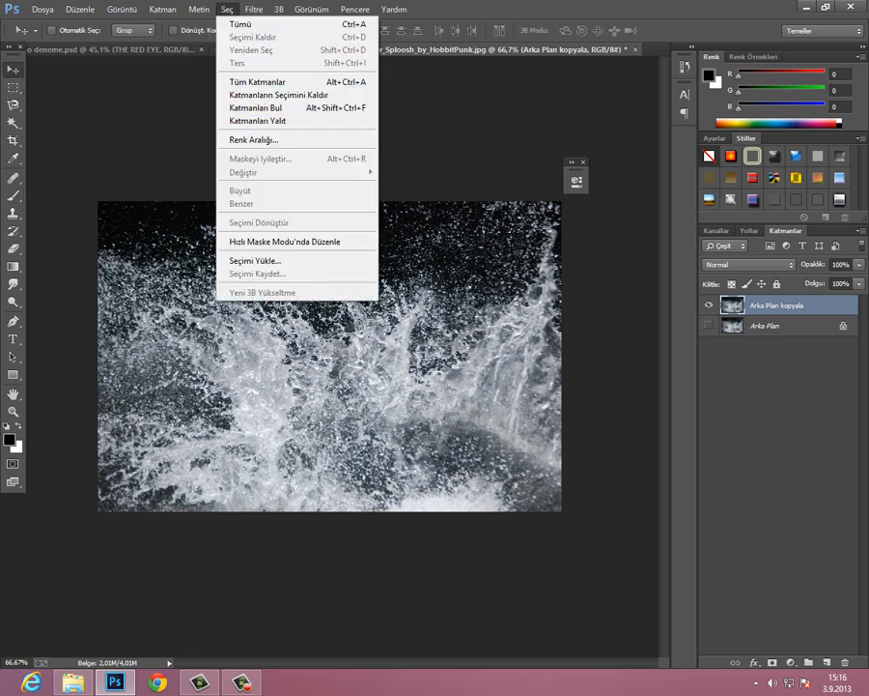
pyautogui.click(253, 139)
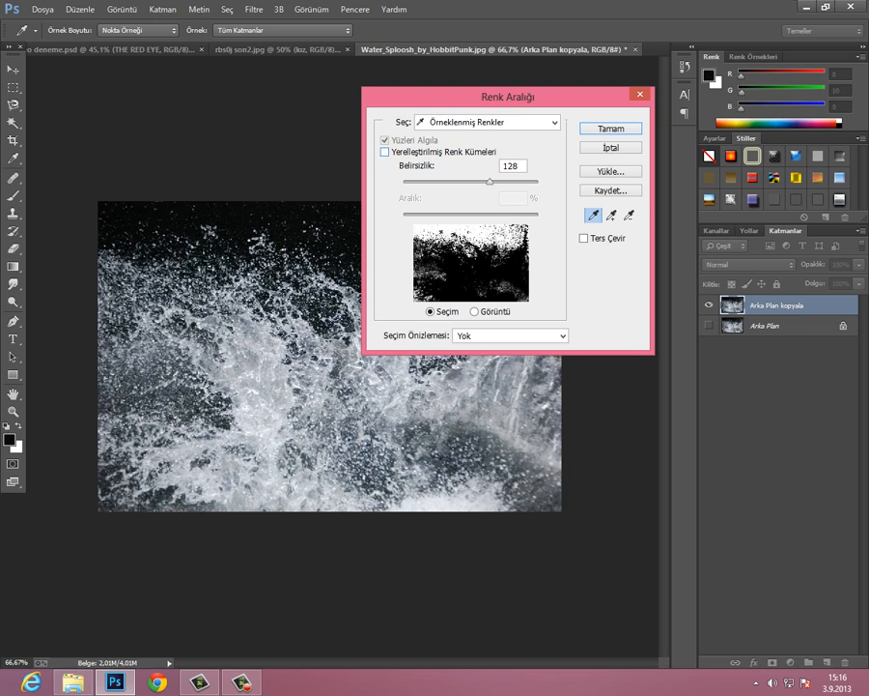
pyautogui.moveTo(490, 182); pyautogui.dragTo(539, 182)
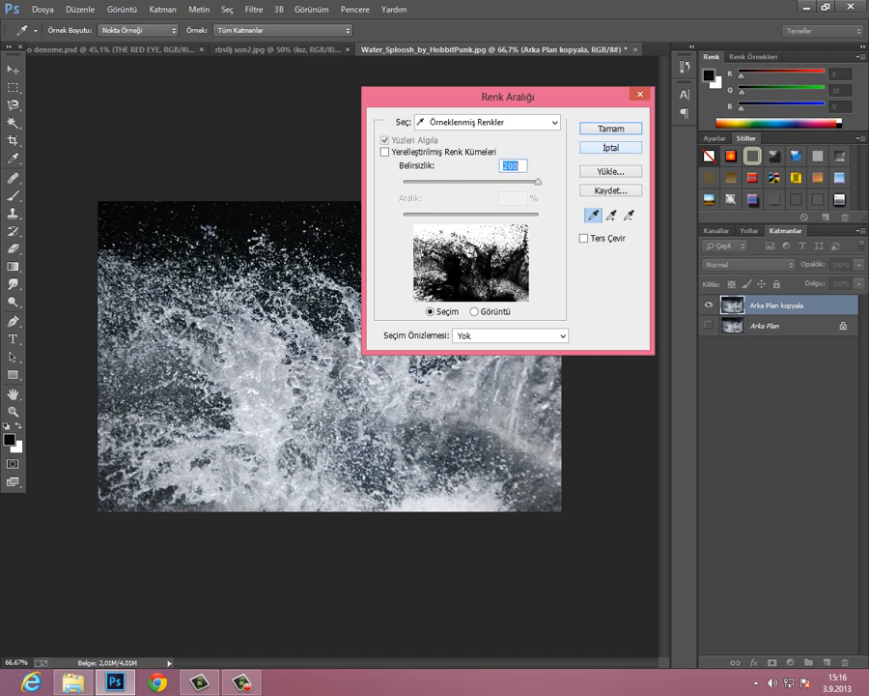
pyautogui.press('Return')
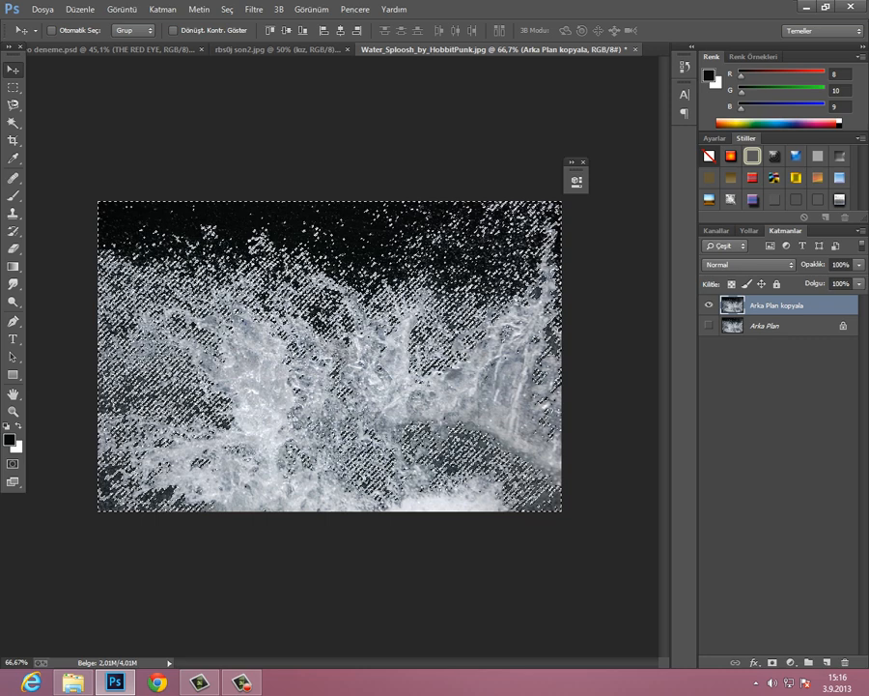
# Step: Delete the selected dark areas from the splash copy layer and clear the selection
pyautogui.press('Delete')
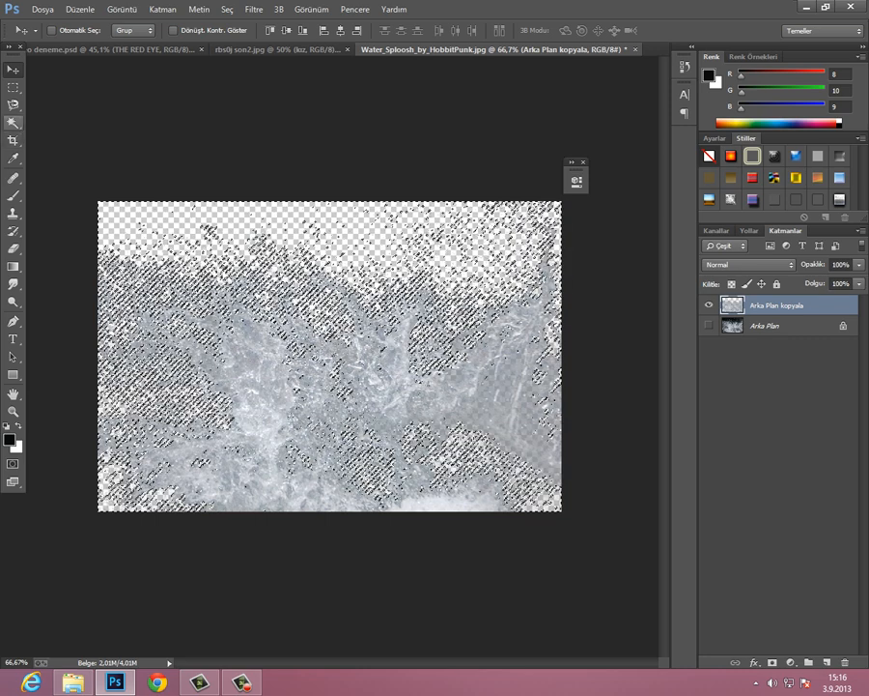
pyautogui.click(13, 105)
pyautogui.rightClick(188, 276)
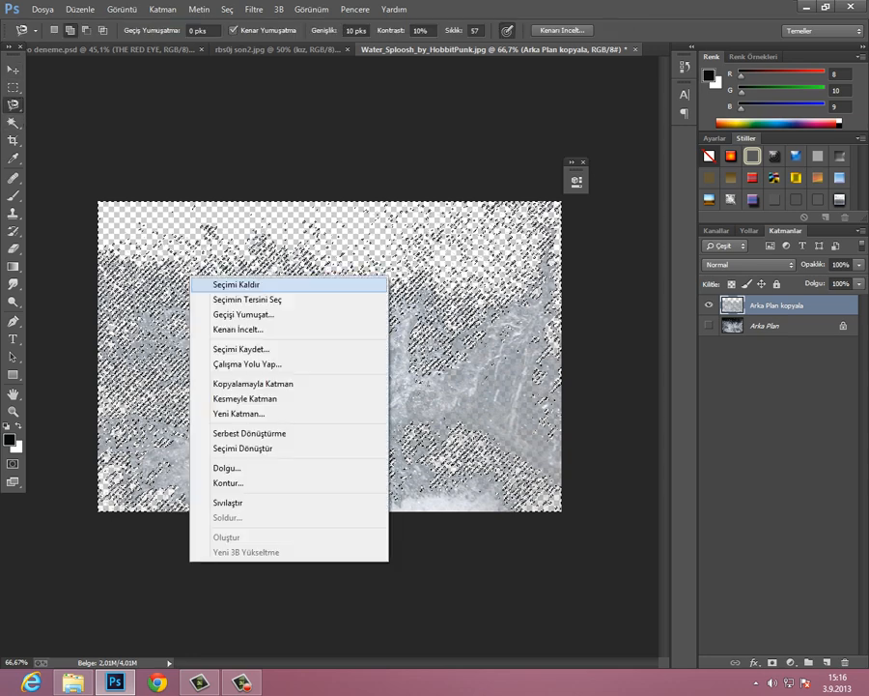
pyautogui.click(214, 282)
pyautogui.press('v')
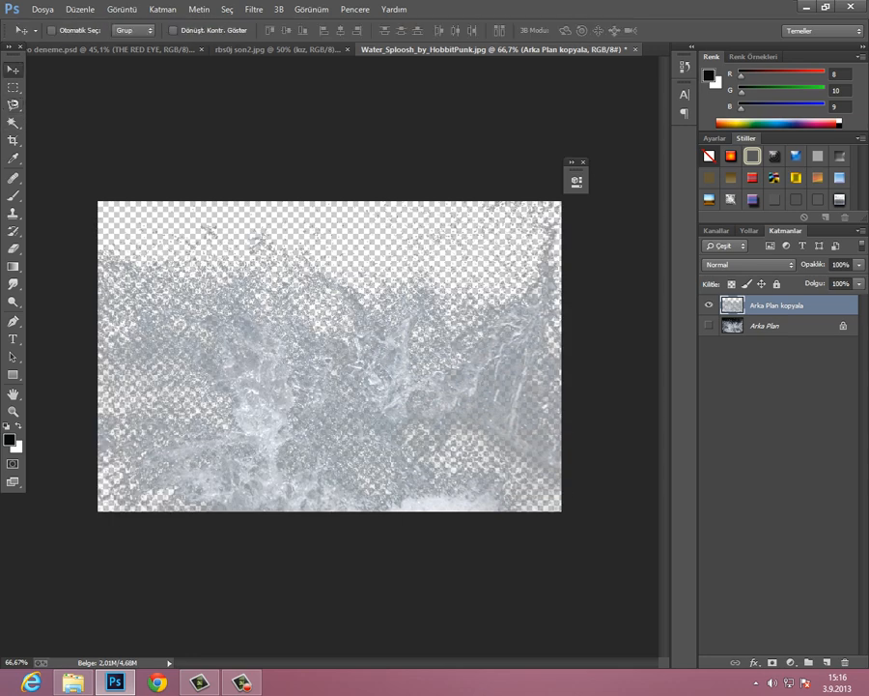
pyautogui.moveTo(388, 378); pyautogui.dragTo(280, 50)
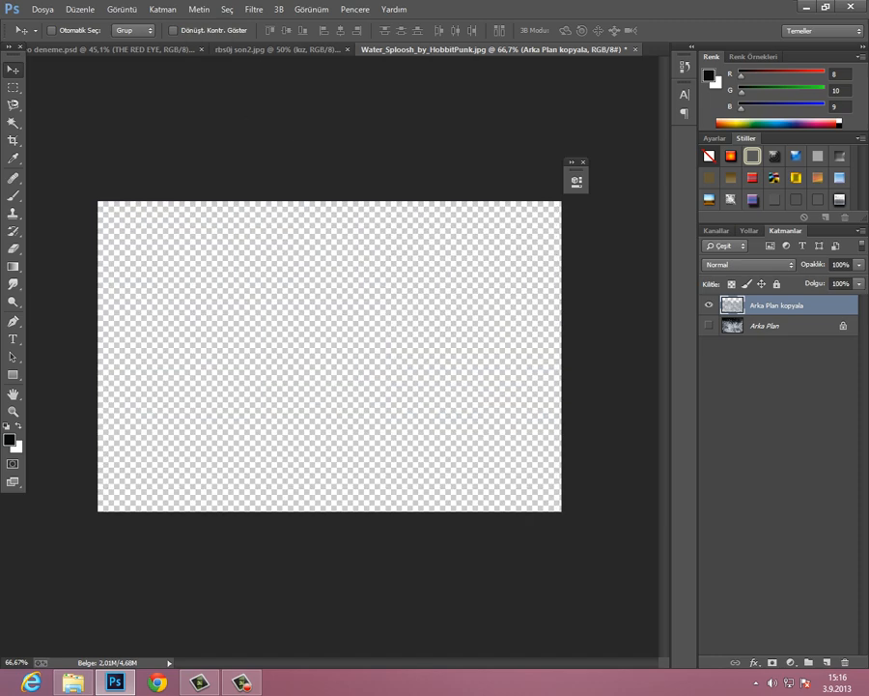
pyautogui.moveTo(125, 50); pyautogui.dragTo(250, 234)
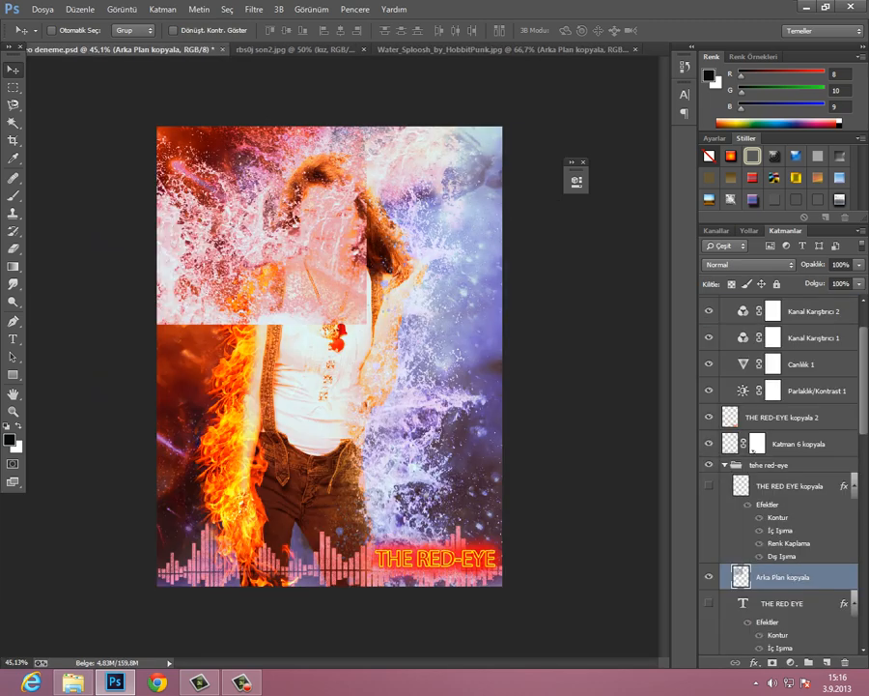
pyautogui.hotkey('ctrl', 'z')
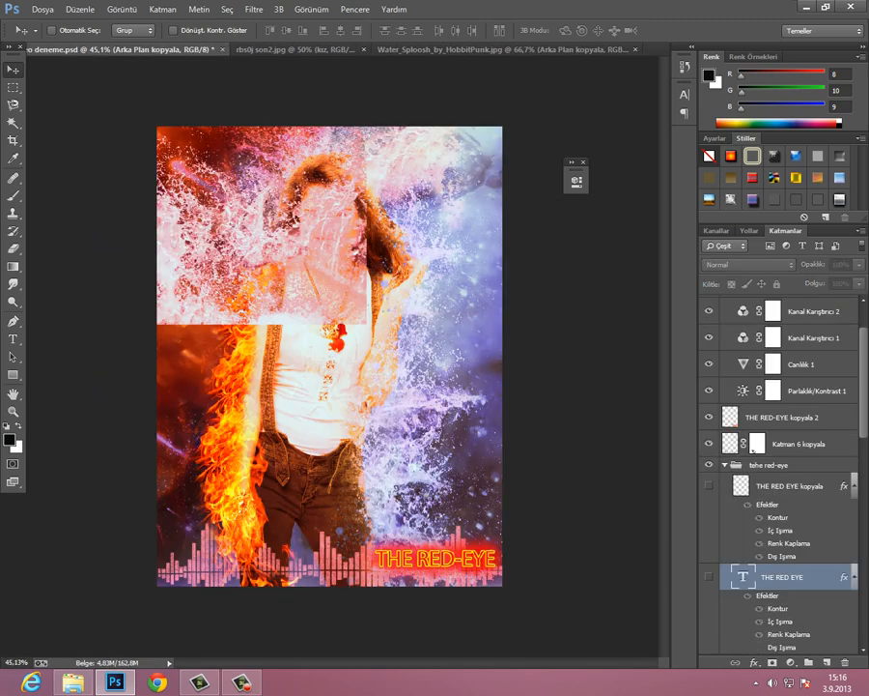
# Step: Copy the cut-out splash layer into rbs0j son2.jpg and position it across the woman's torso
pyautogui.hotkey('ctrl', 'Tab')
pyautogui.moveTo(313, 206); pyautogui.dragTo(183, 51)
pyautogui.moveTo(253, 50); pyautogui.dragTo(264, 219)
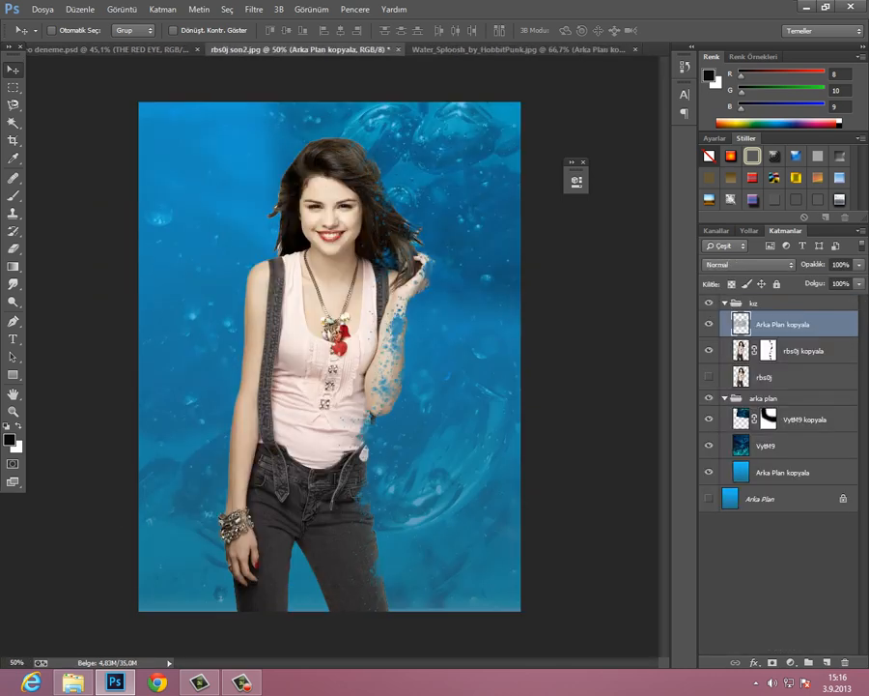
pyautogui.moveTo(323, 325); pyautogui.dragTo(382, 288)
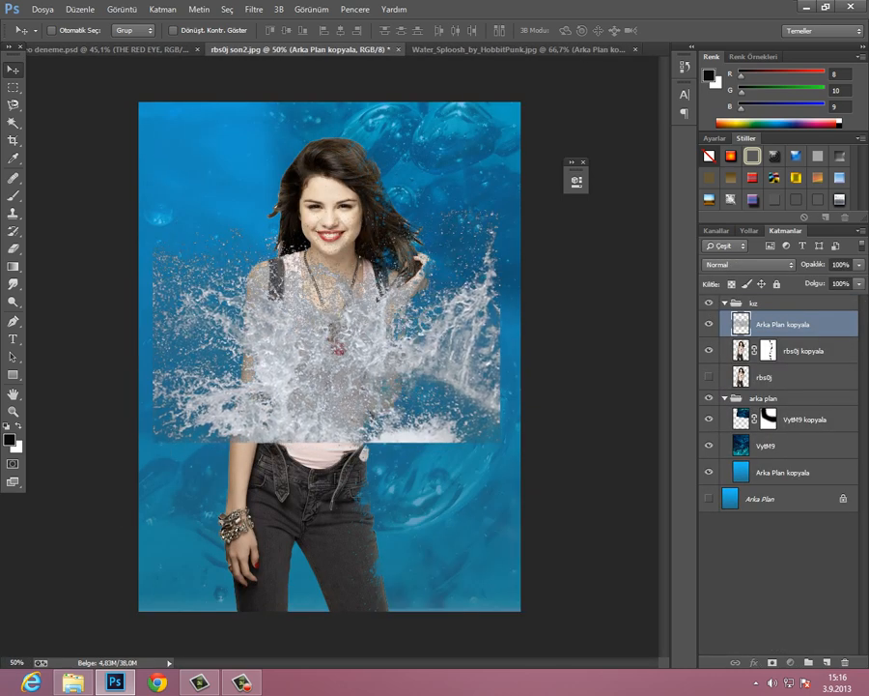
# Step: Put the splash layer in a new group named su above the kız group and duplicate it, hiding the original
pyautogui.moveTo(780, 324); pyautogui.dragTo(792, 298)
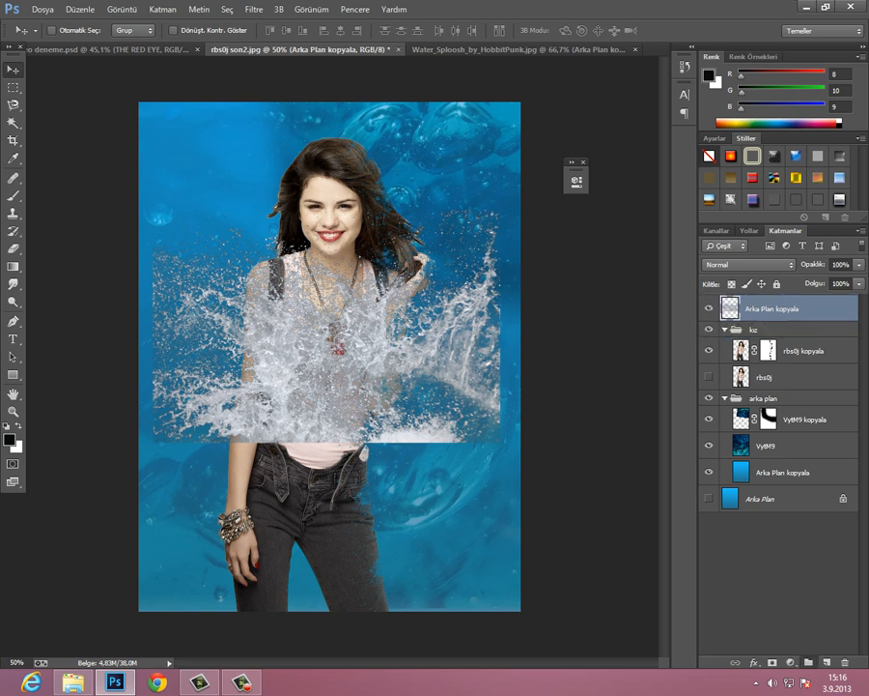
pyautogui.hotkey('ctrl', 'g')
pyautogui.doubleClick(761, 304)
pyautogui.write('su')
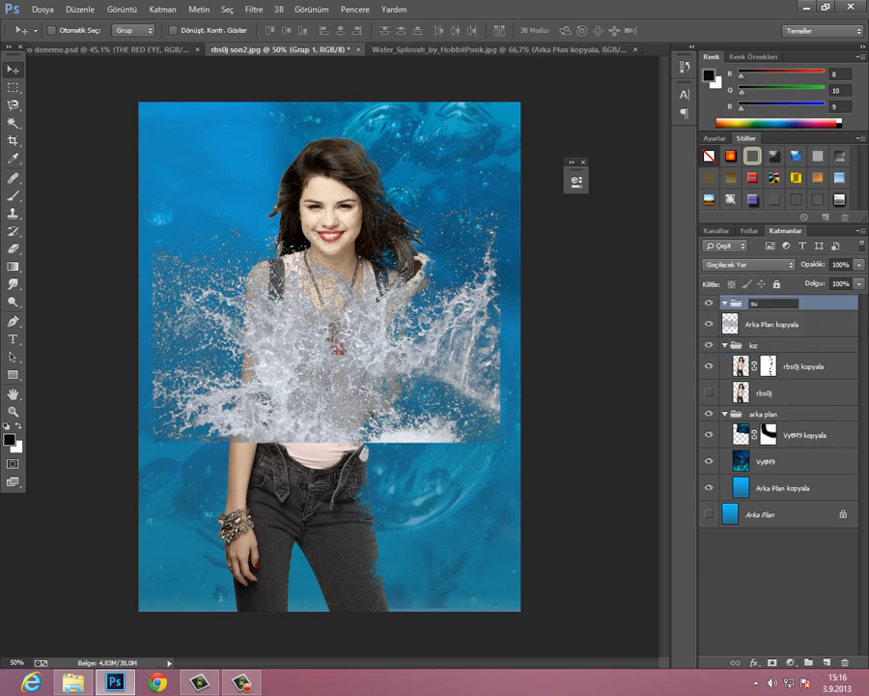
pyautogui.press('Return')
pyautogui.moveTo(775, 324); pyautogui.dragTo(826, 663)
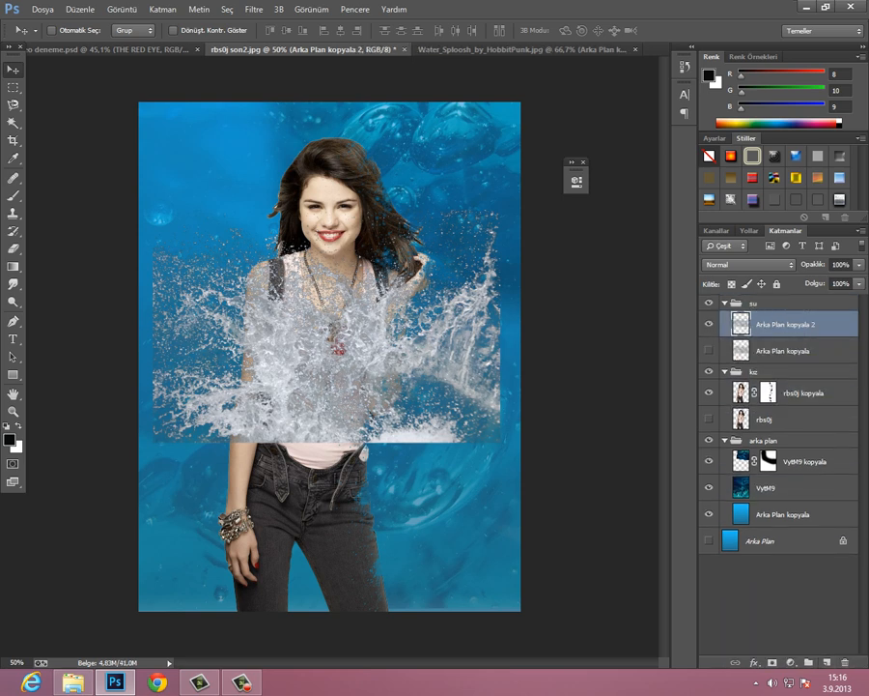
# Step: Rotate the duplicated splash about 83° and place it over the woman's torso and legs, spraying outward on the raised-arm side
pyautogui.moveTo(333, 313); pyautogui.dragTo(336, 232)
pyautogui.hotkey('ctrl', 't')
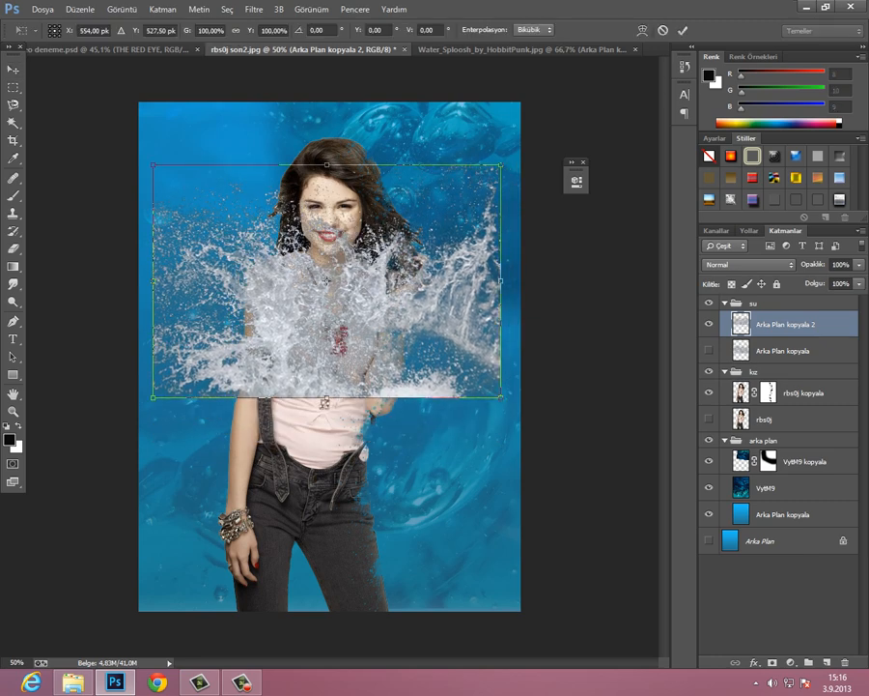
pyautogui.moveTo(325, 401); pyautogui.dragTo(205, 298)
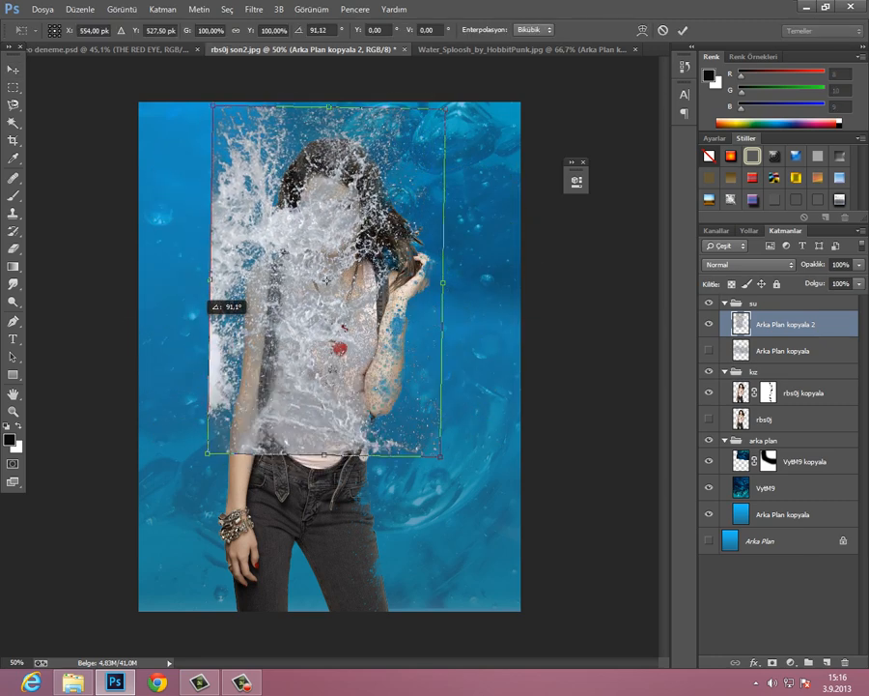
pyautogui.moveTo(356, 193); pyautogui.dragTo(397, 388)
pyautogui.moveTo(403, 200); pyautogui.dragTo(386, 201)
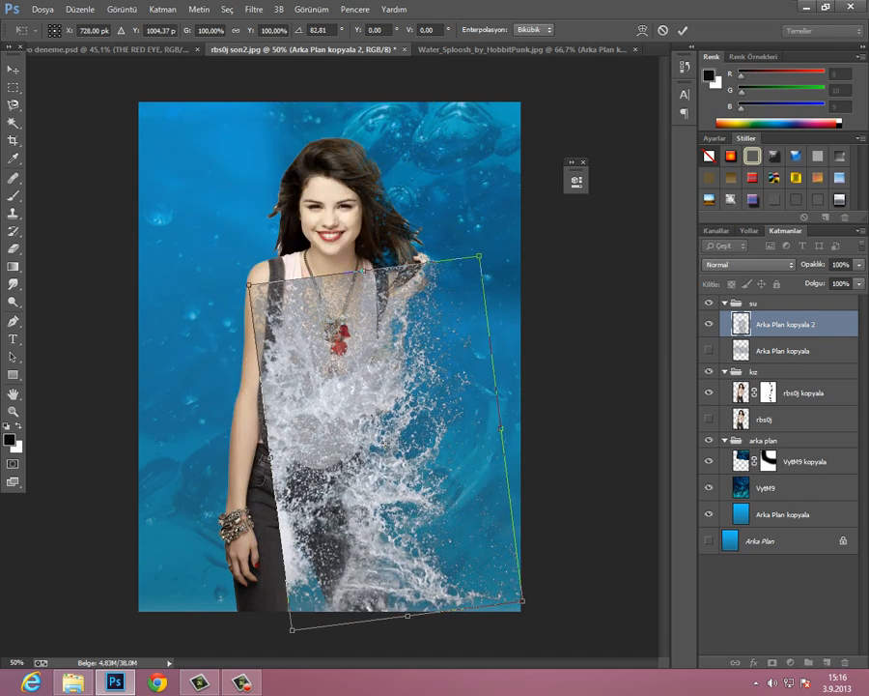
pyautogui.moveTo(400, 333); pyautogui.dragTo(386, 359)
pyautogui.press('Return')
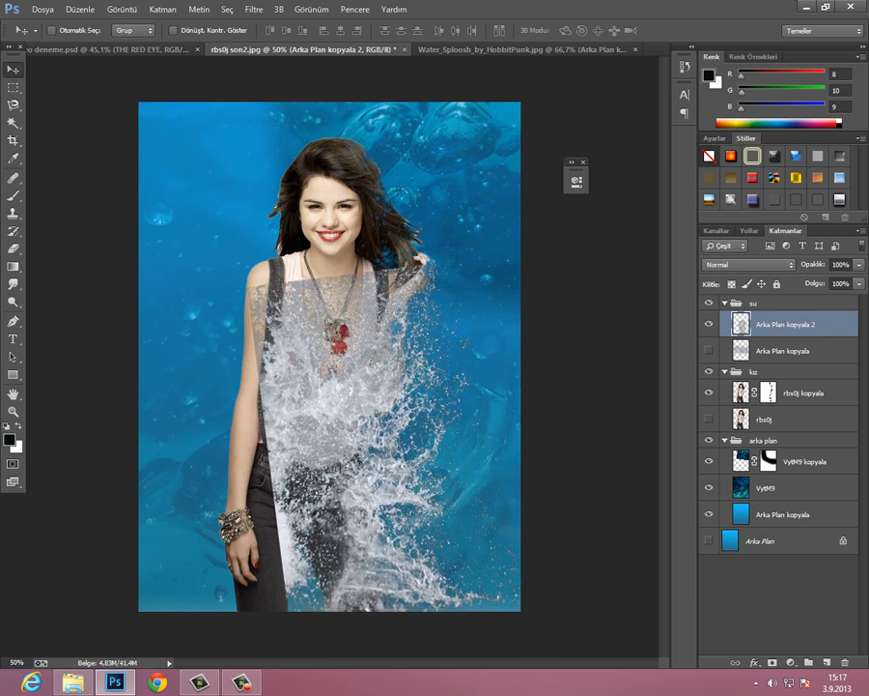
# Step: Add a layer mask to the rotated splash and paint it out over the woman's torso and legs with a 300 px round brush
pyautogui.click(773, 662)
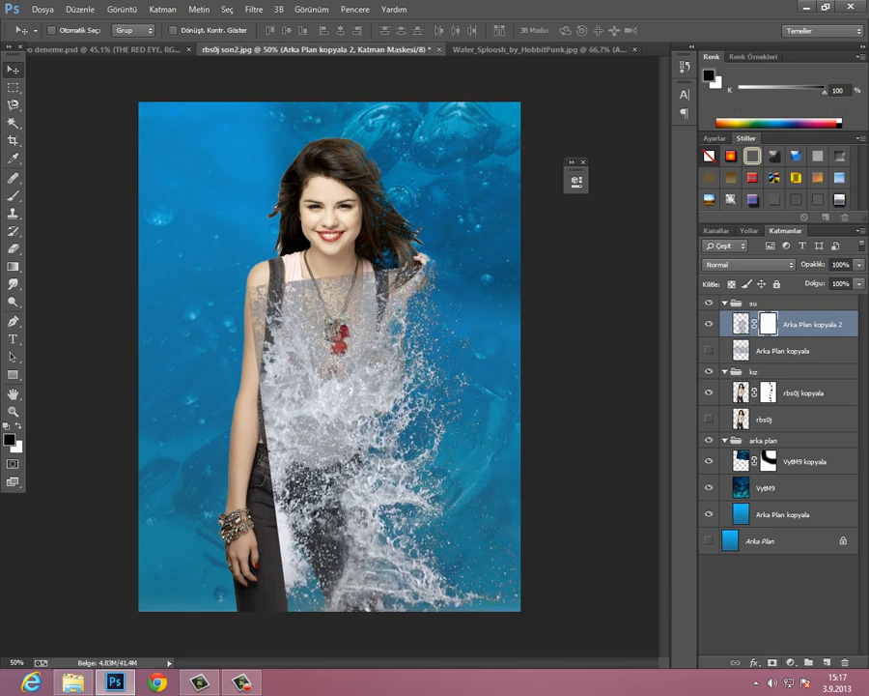
pyautogui.press('b')
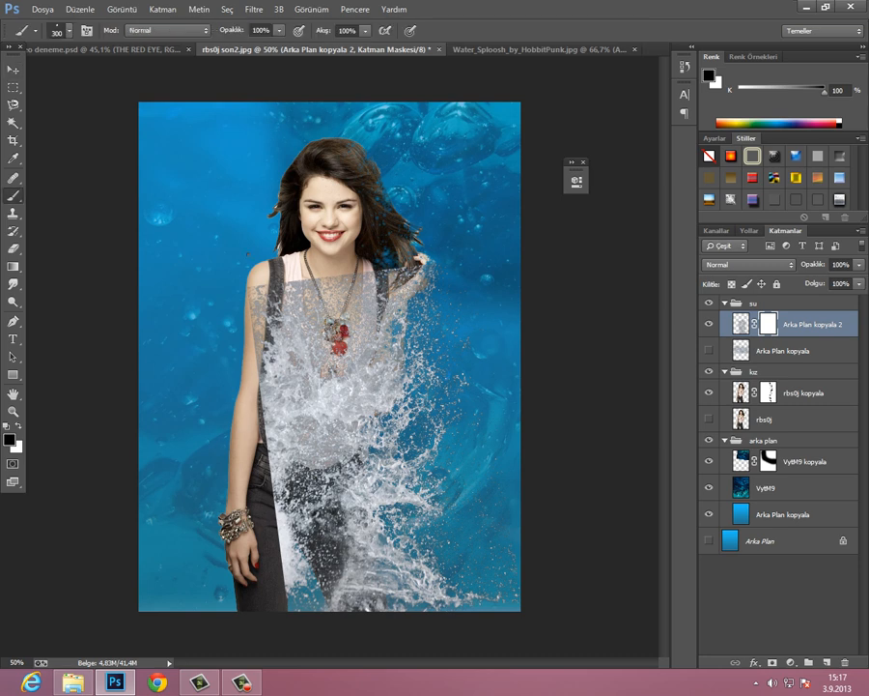
pyautogui.rightClick(247, 254)
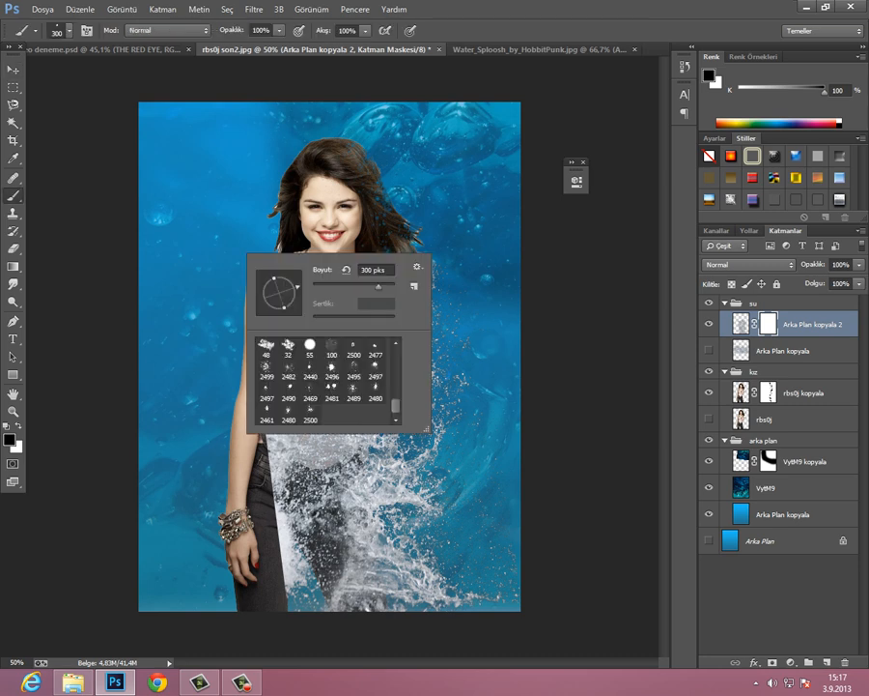
pyautogui.scroll(10, 325, 381)
pyautogui.click(267, 348)
pyautogui.click(311, 220)
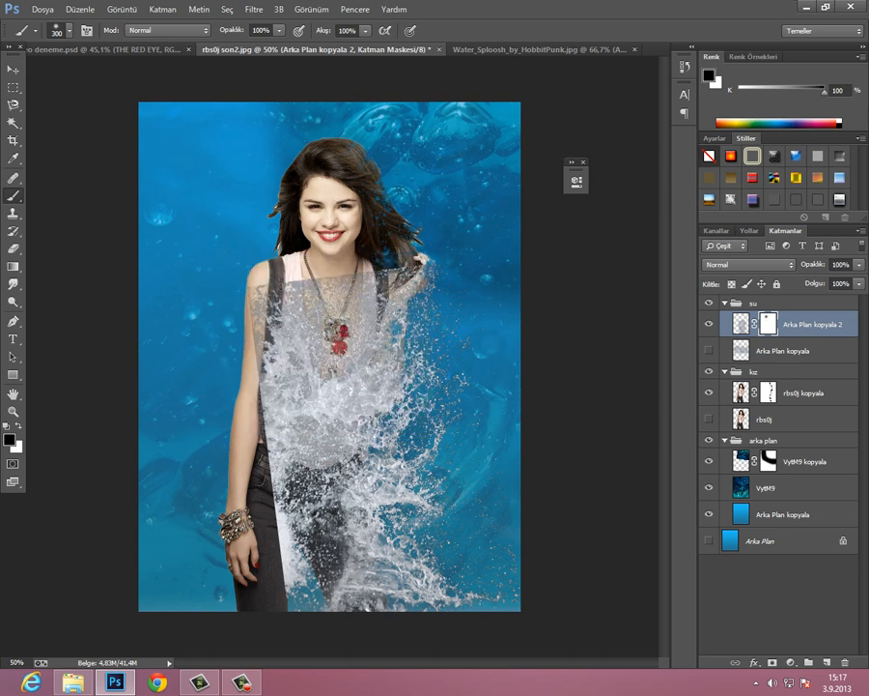
pyautogui.moveTo(288, 295)
pyautogui.mouseDown()
pyautogui.moveTo(318, 435)
pyautogui.moveTo(357, 367)
pyautogui.moveTo(385, 348)
pyautogui.moveTo(375, 425)
pyautogui.moveTo(327, 541)
pyautogui.moveTo(347, 573)
pyautogui.mouseUp()
pyautogui.moveTo(302, 470)
pyautogui.mouseDown()
pyautogui.moveTo(303, 493)
pyautogui.moveTo(338, 537)
pyautogui.moveTo(335, 512)
pyautogui.mouseUp()
pyautogui.press('v')
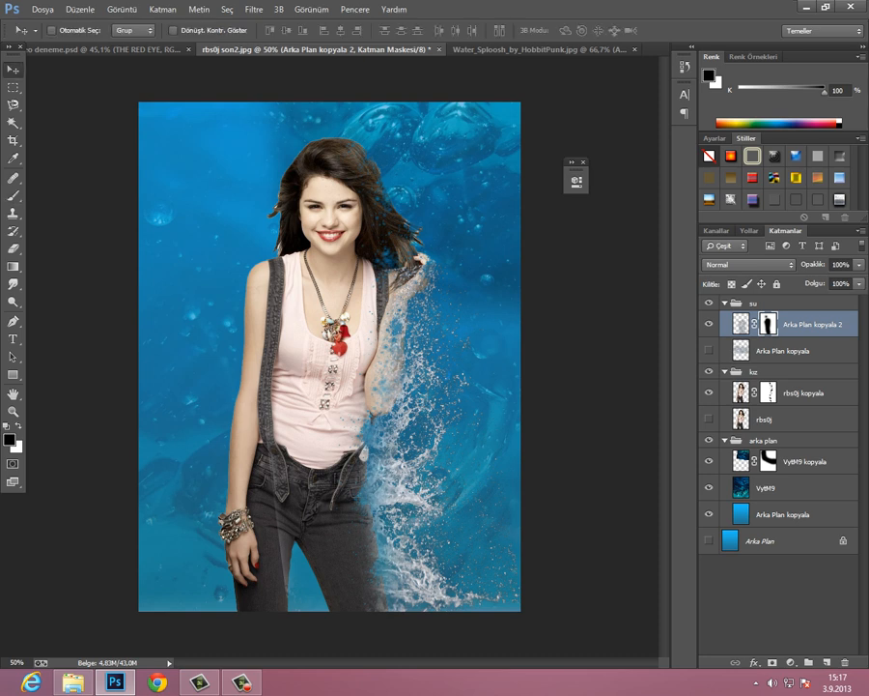
# Step: Rotate the masked splash by about -8° and shift it lower along the woman's waist and hip
pyautogui.hotkey('ctrl', 't')
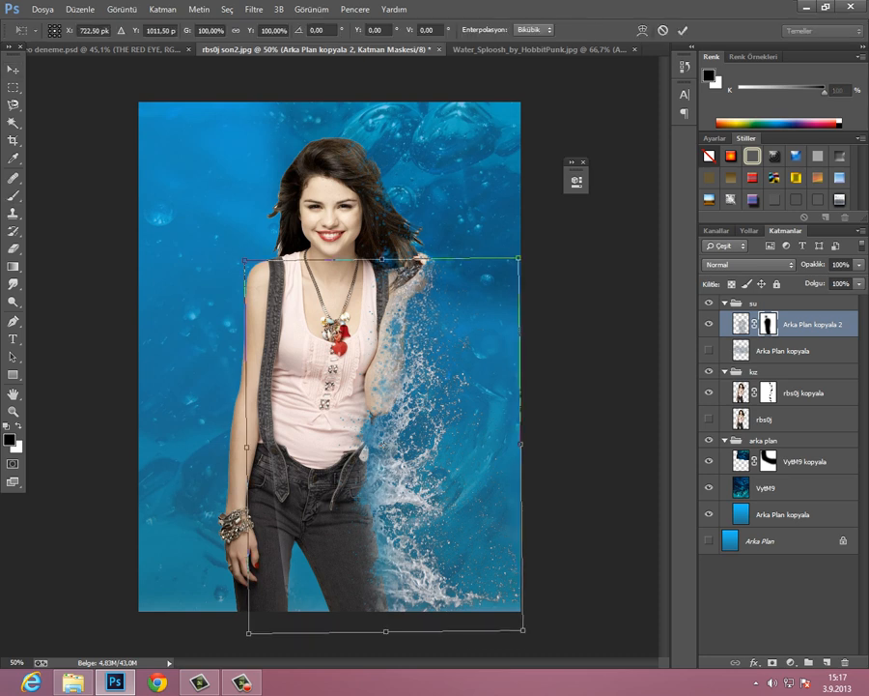
pyautogui.moveTo(439, 193); pyautogui.dragTo(413, 203)
pyautogui.moveTo(385, 445); pyautogui.dragTo(391, 468)
pyautogui.moveTo(419, 238); pyautogui.dragTo(409, 237)
pyautogui.moveTo(390, 466); pyautogui.dragTo(375, 475)
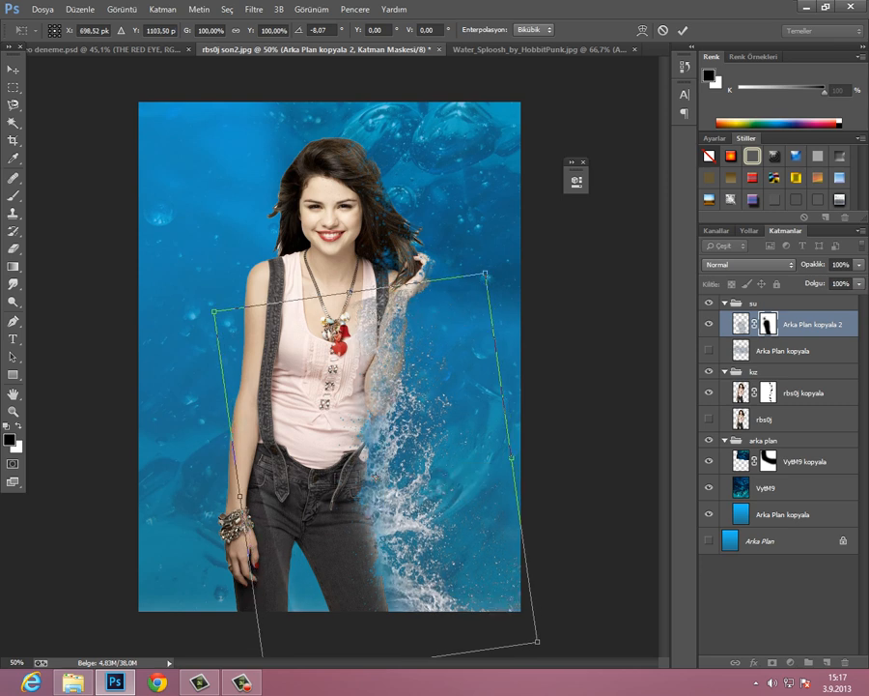
pyautogui.press('Return')
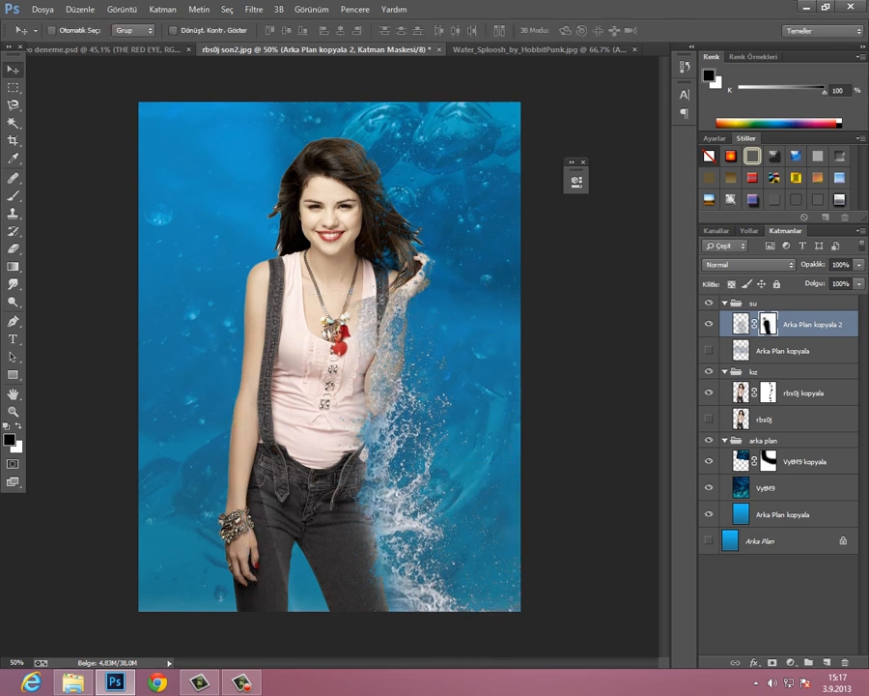
# Step: Mask more of the splash off the raised arm and chest, and check the result against the finished example poster
pyautogui.press('b')
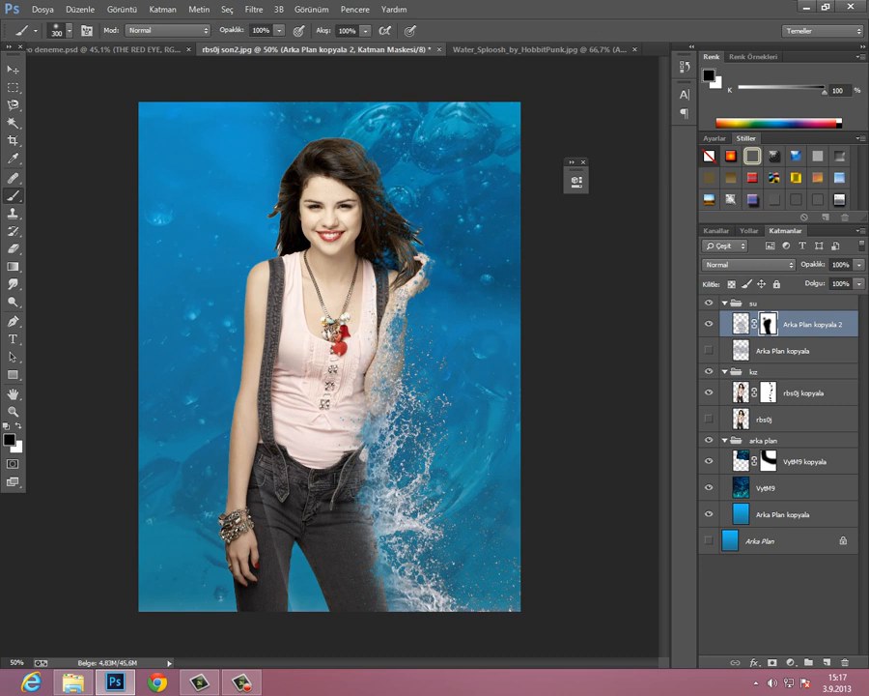
pyautogui.click(109, 49)
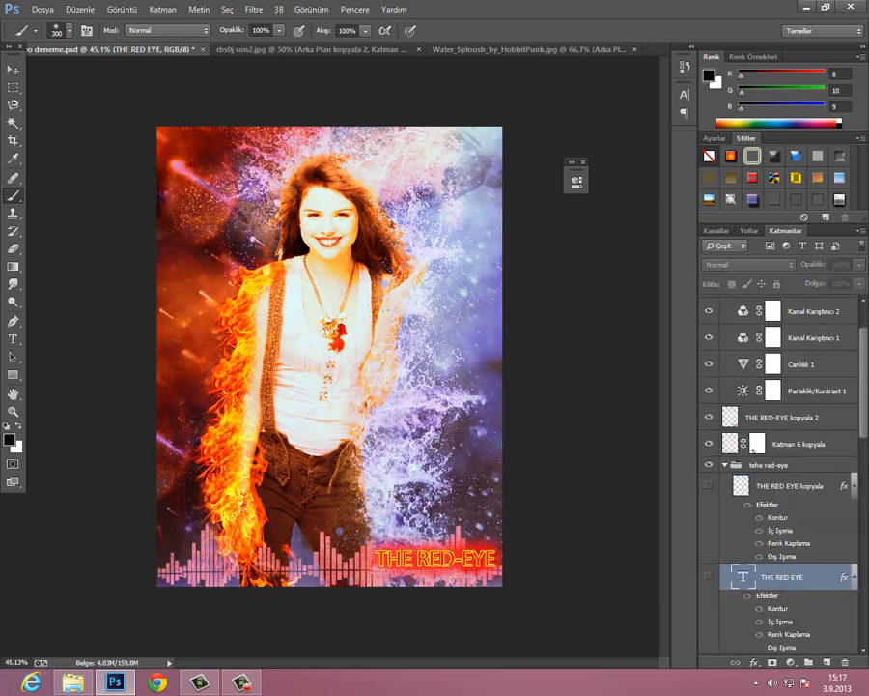
pyautogui.click(312, 49)
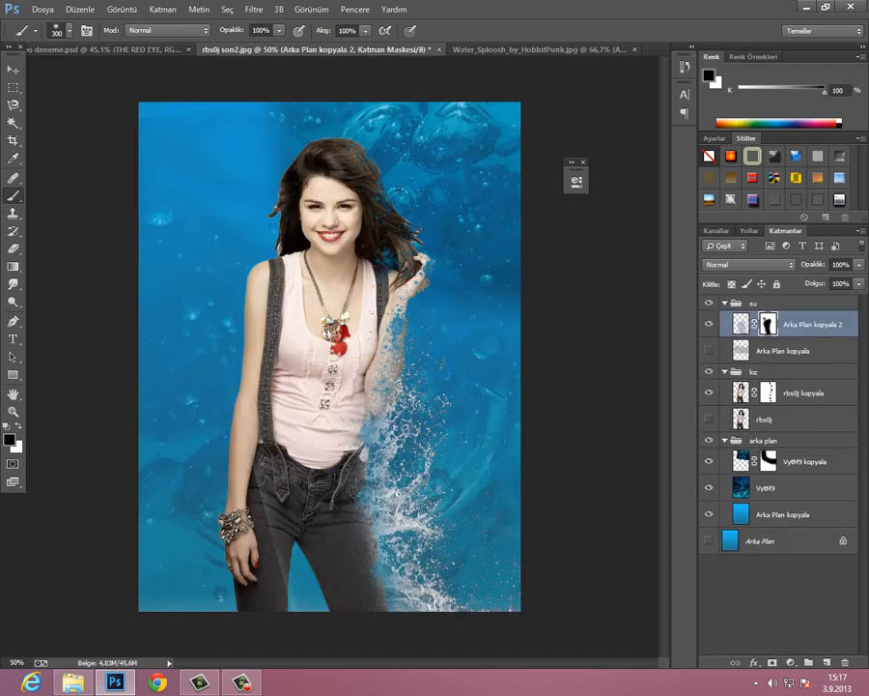
# Step: Duplicate the masked splash layer and place the copy over the hair and raised arm, rotated by 0.55°
pyautogui.moveTo(817, 325); pyautogui.dragTo(827, 663)
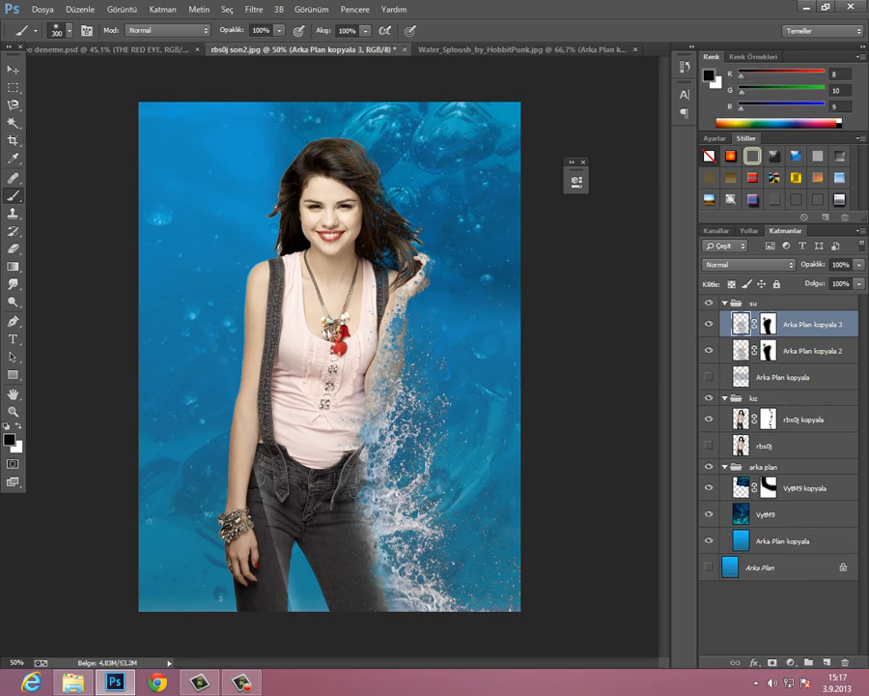
pyautogui.click(12, 69)
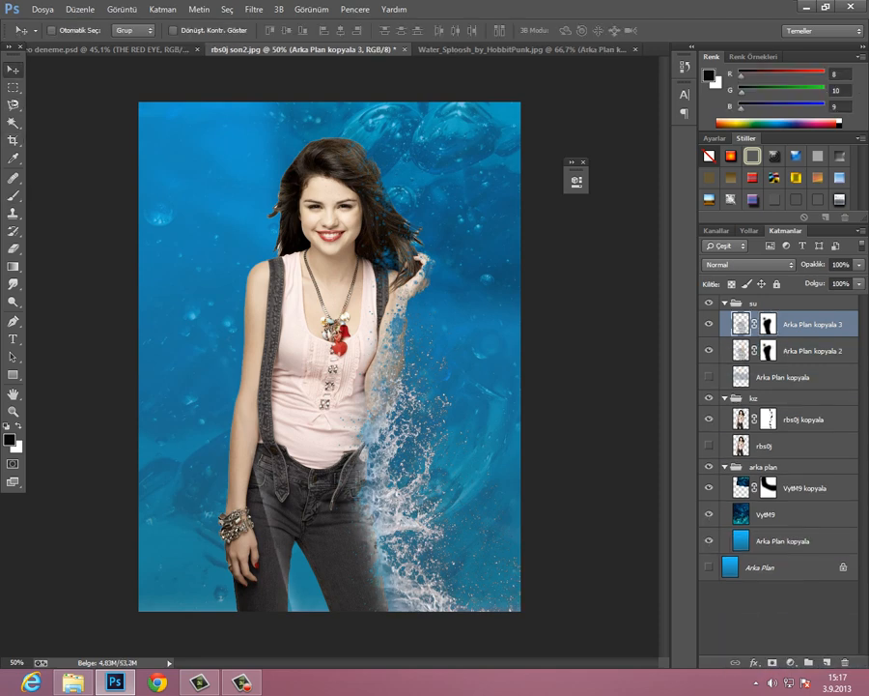
pyautogui.moveTo(385, 506); pyautogui.dragTo(290, 283)
pyautogui.hotkey('ctrl', 't')
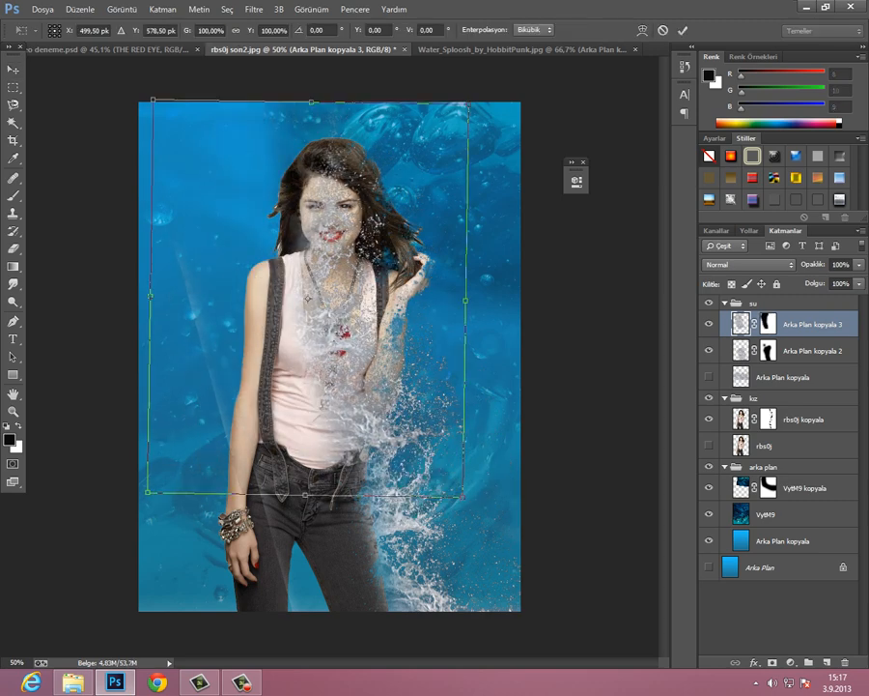
pyautogui.moveTo(526, 317); pyautogui.dragTo(535, 351)
pyautogui.moveTo(296, 305); pyautogui.dragTo(358, 253)
pyautogui.moveTo(523, 352); pyautogui.dragTo(537, 325)
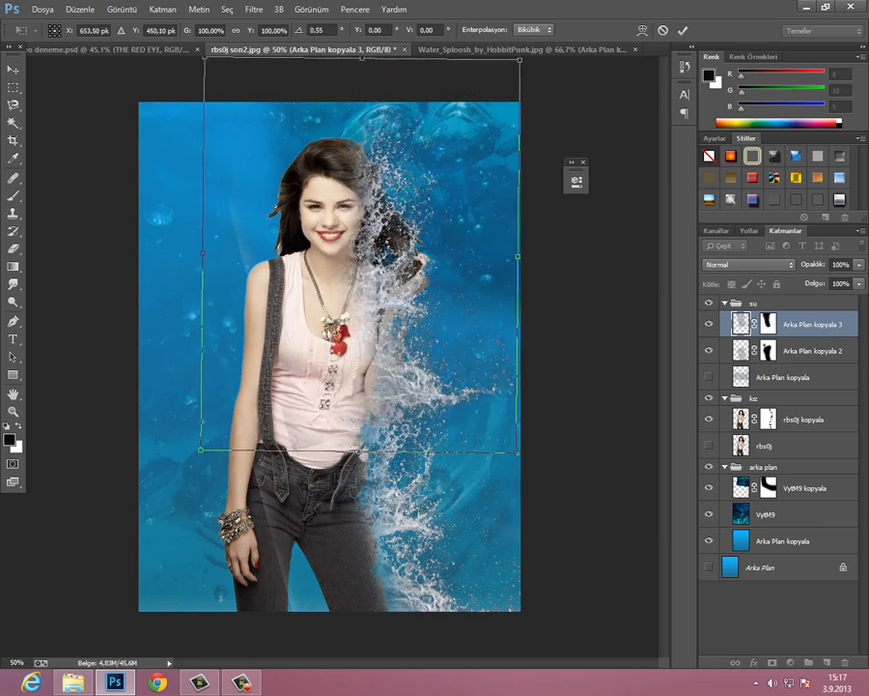
pyautogui.moveTo(363, 311); pyautogui.dragTo(363, 344)
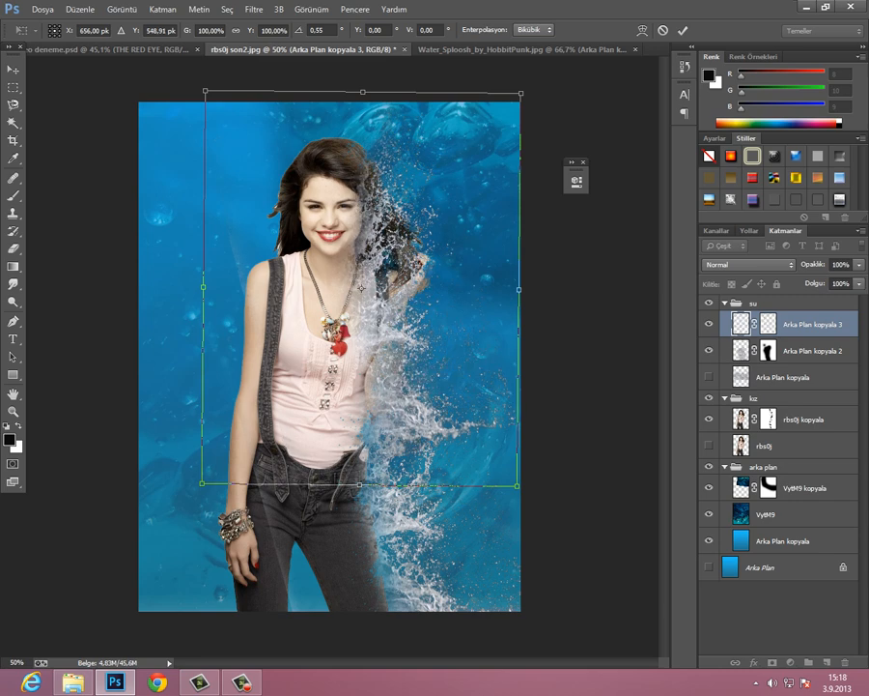
pyautogui.press('Return')
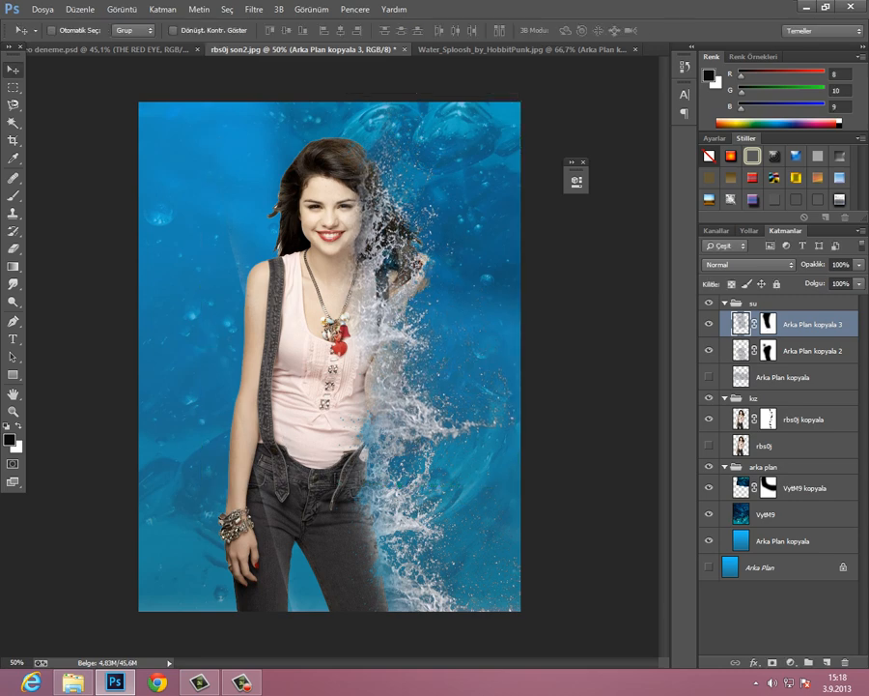
# Step: Mask the duplicated splash off the woman's face, hair and chest with the 300 px black brush
pyautogui.press('b')
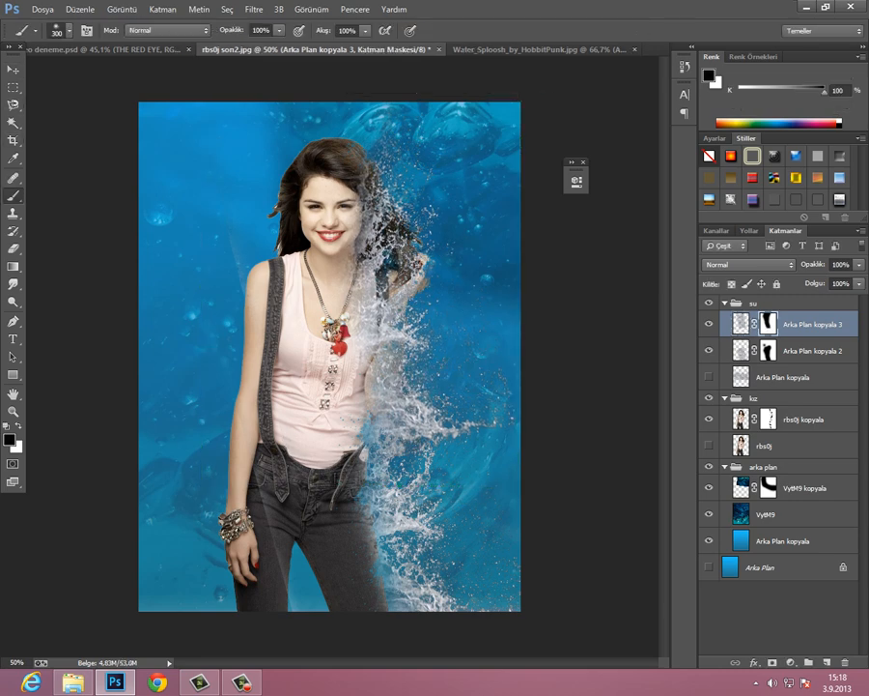
pyautogui.moveTo(359, 173); pyautogui.dragTo(365, 316)
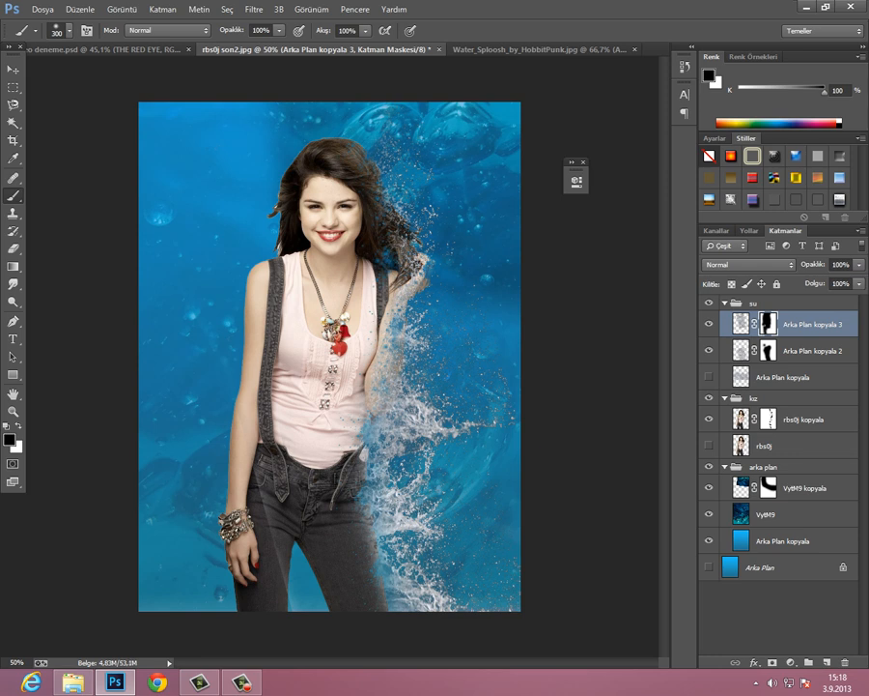
pyautogui.click(768, 350)
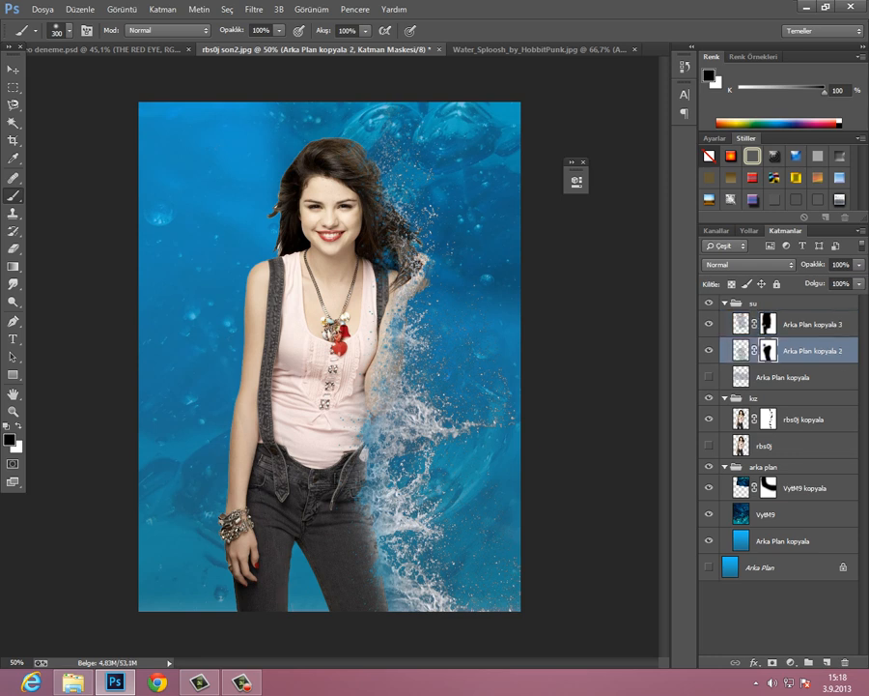
pyautogui.click(741, 324)
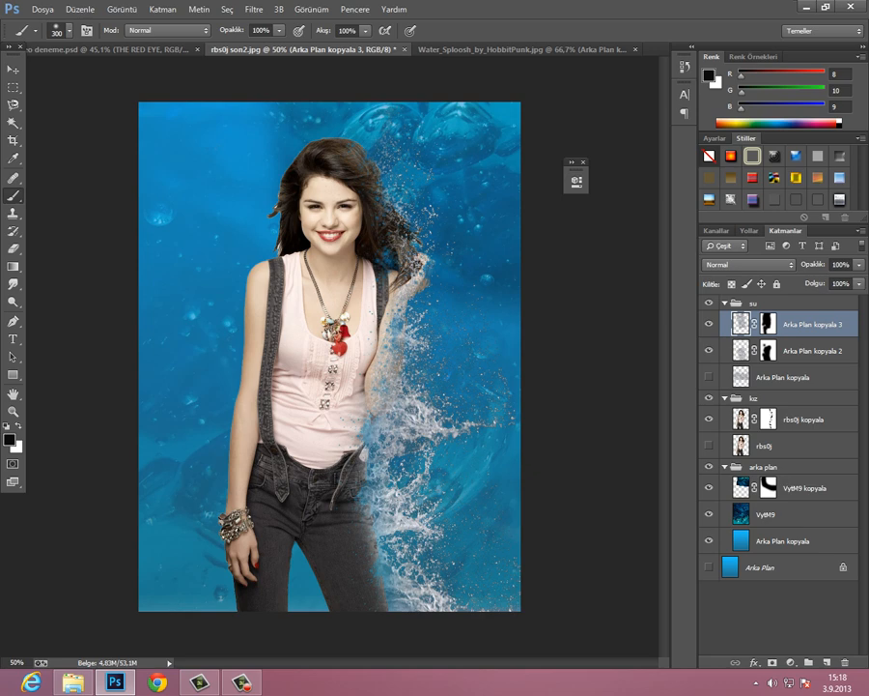
pyautogui.click(338, 201)
pyautogui.press('v')
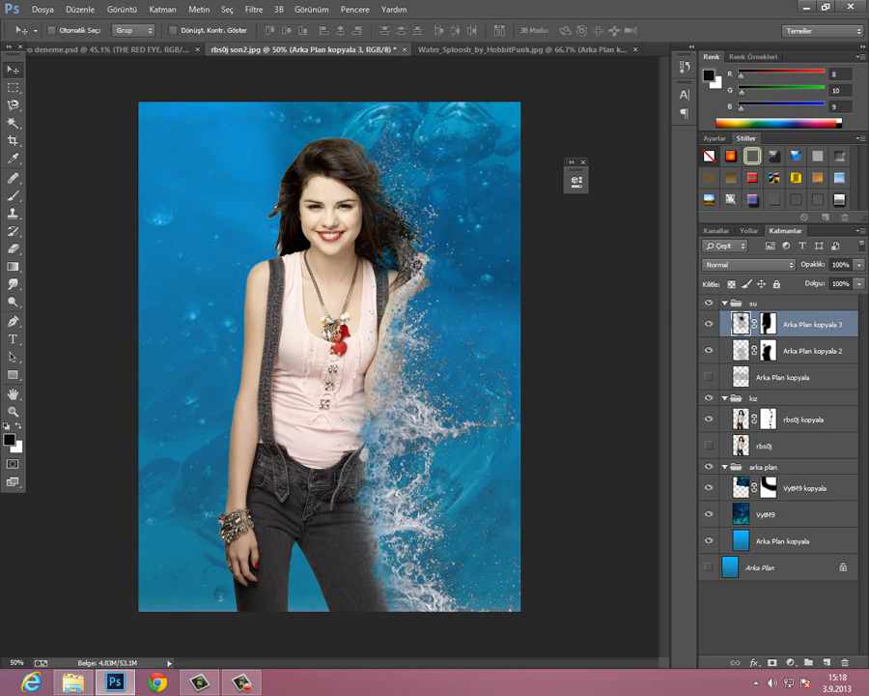
# Step: Duplicate the hidden unmasked splash layer, show the copy and bring it to the top of the "su" group
pyautogui.click(783, 378)
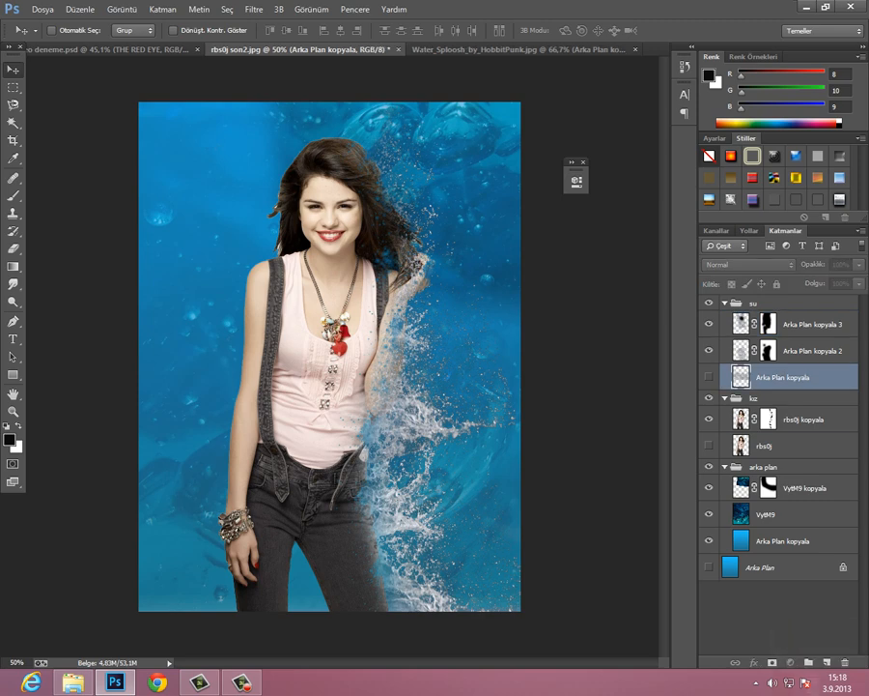
pyautogui.hotkey('ctrl', 'j')
pyautogui.click(709, 377)
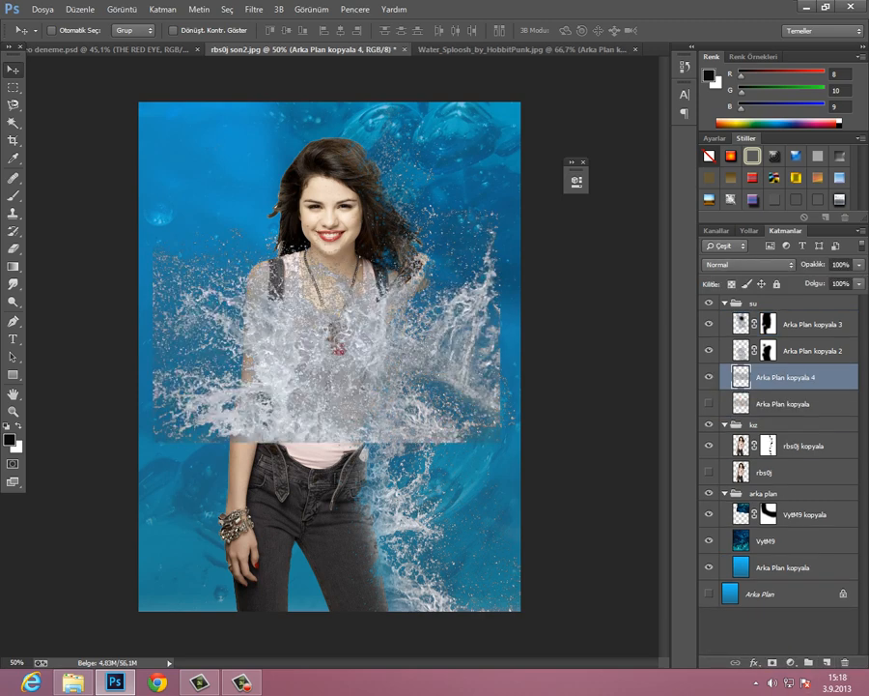
pyautogui.moveTo(792, 377); pyautogui.dragTo(792, 311)
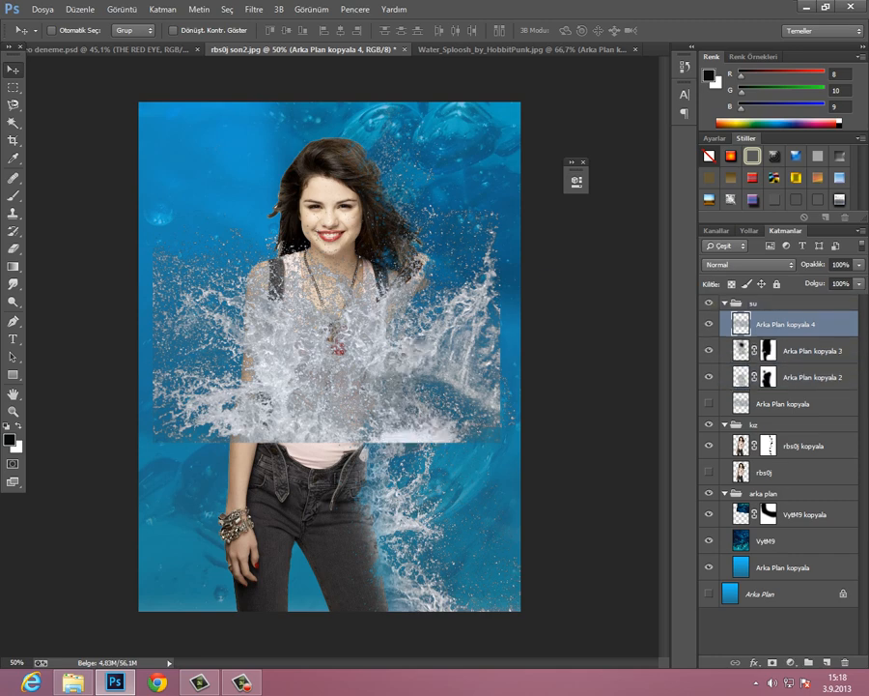
# Step: Move the new splash copy up over the woman's head and scale it to about 81%
pyautogui.moveTo(342, 372); pyautogui.dragTo(280, 174)
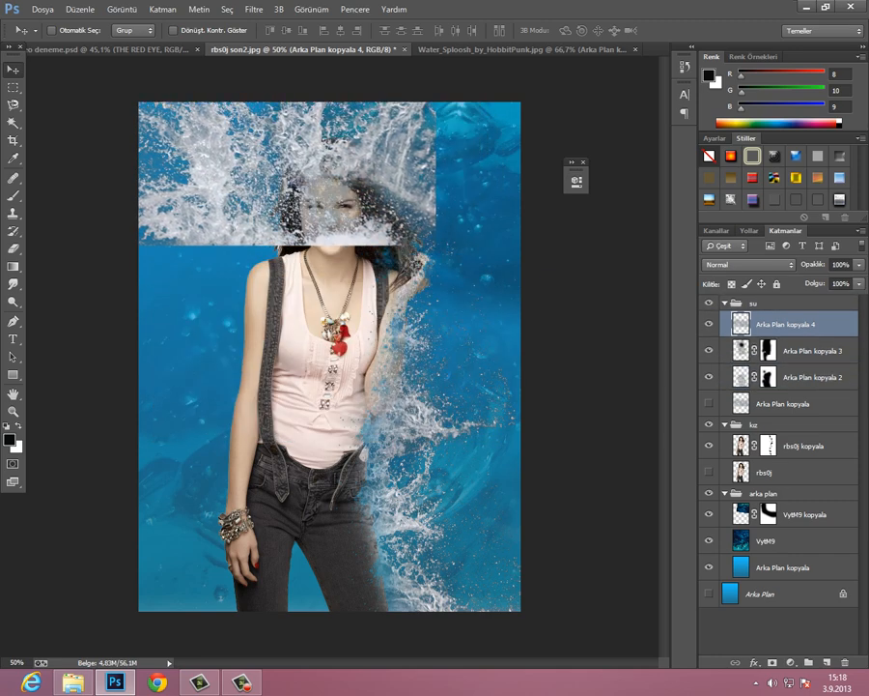
pyautogui.hotkey('ctrl', 't')
pyautogui.moveTo(435, 246); pyautogui.dragTo(369, 201)
pyautogui.moveTo(321, 153); pyautogui.dragTo(392, 125)
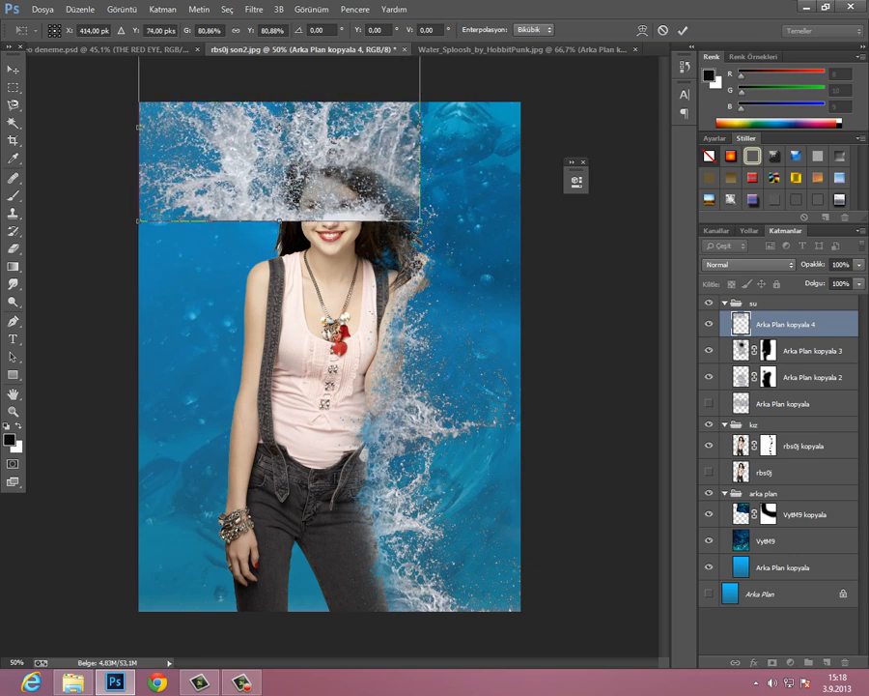
pyautogui.press('Return')
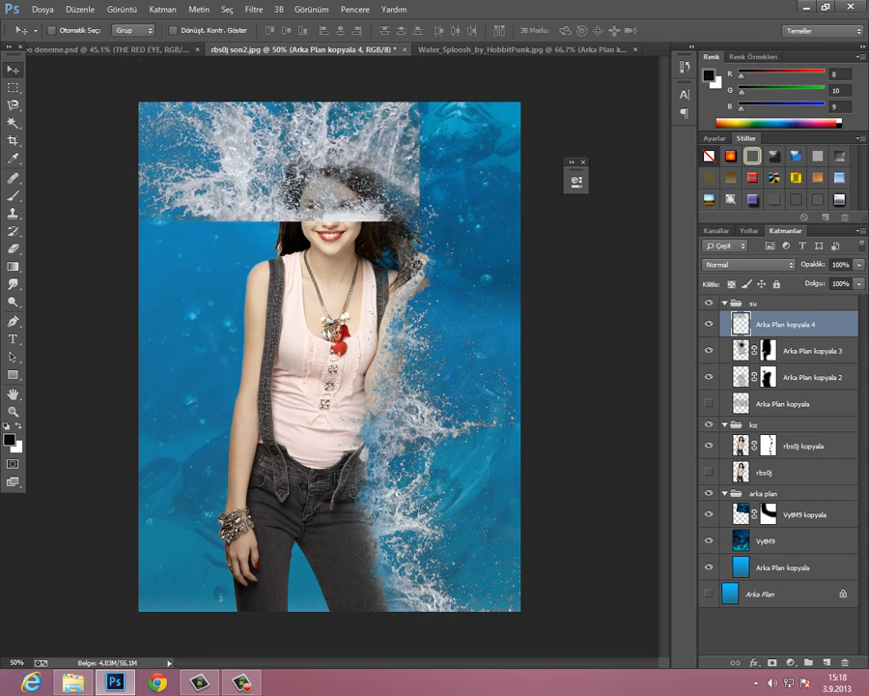
# Step: Add a layer mask to the upper splash and paint it out over the face, hair and the background beside the lowered-arm shoulder
pyautogui.press('b')
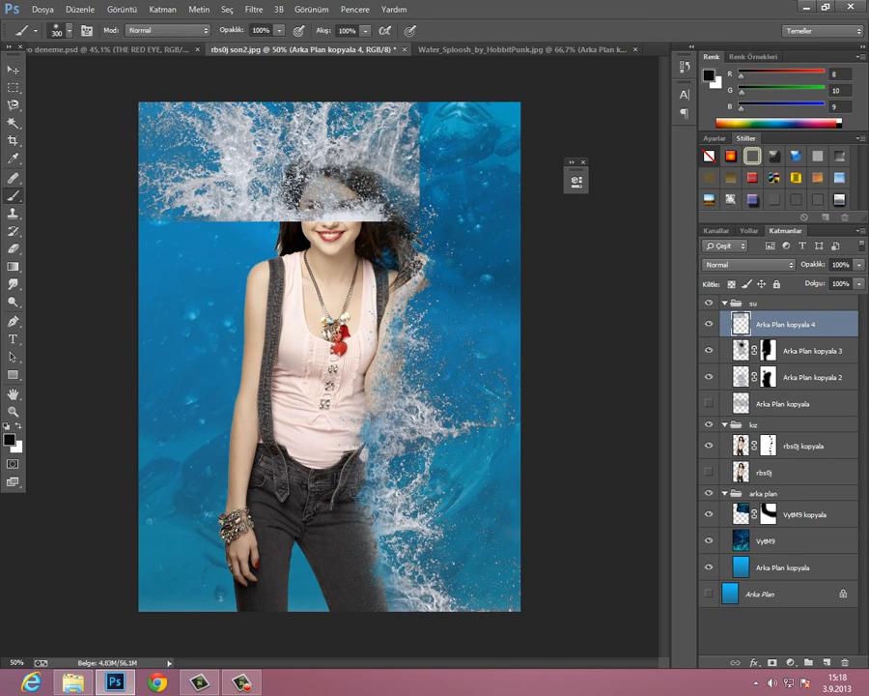
pyautogui.click(771, 663)
pyautogui.moveTo(347, 241)
pyautogui.mouseDown()
pyautogui.moveTo(323, 209)
pyautogui.moveTo(311, 163)
pyautogui.mouseUp()
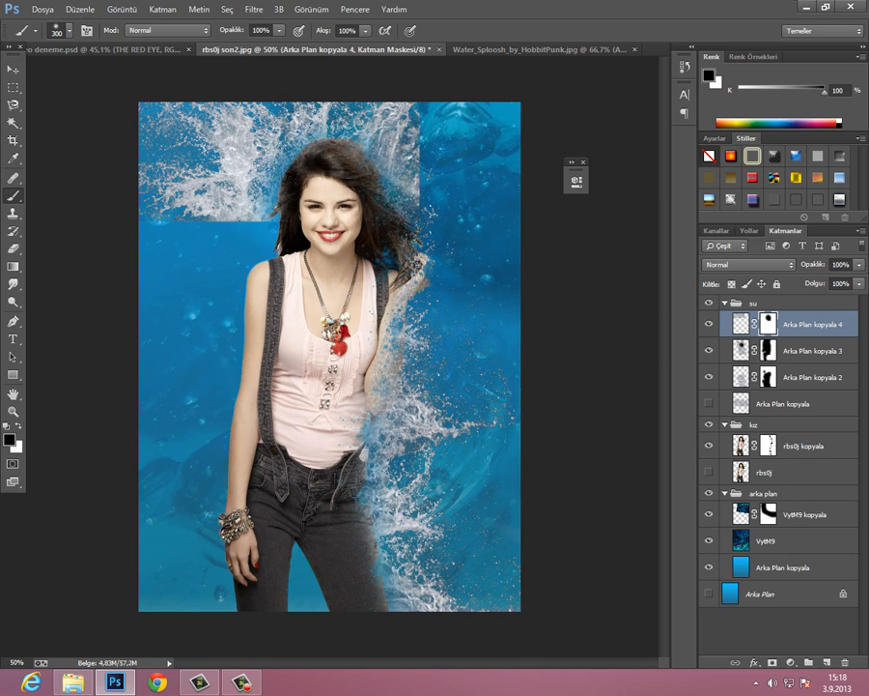
pyautogui.moveTo(259, 207)
pyautogui.mouseDown()
pyautogui.moveTo(185, 205)
pyautogui.moveTo(234, 196)
pyautogui.moveTo(183, 145)
pyautogui.mouseUp()
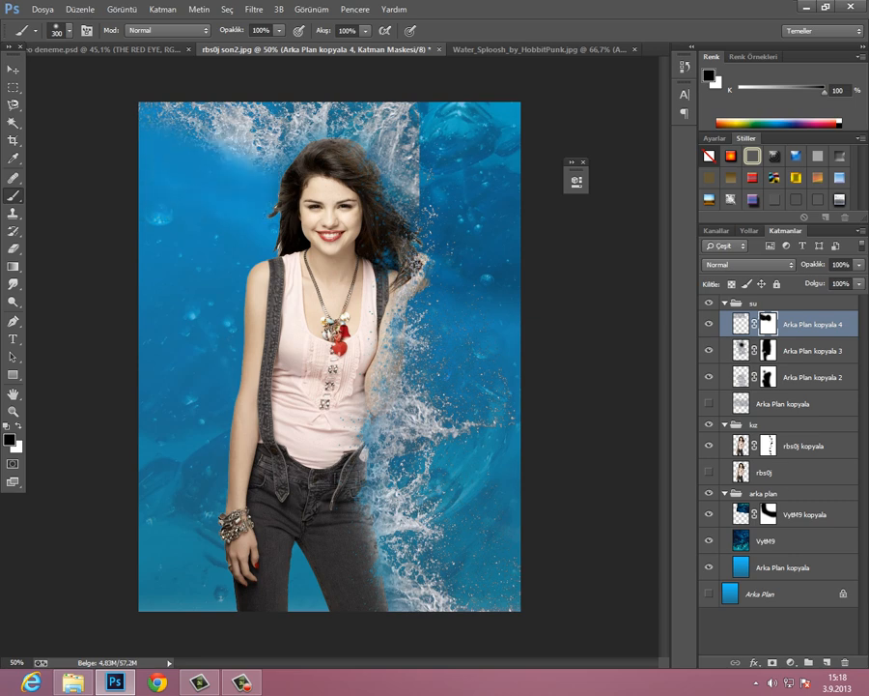
# Step: Duplicate the Arka Plan kopyala 3 splash and shift the copy outward from the raised arm
pyautogui.click(741, 350)
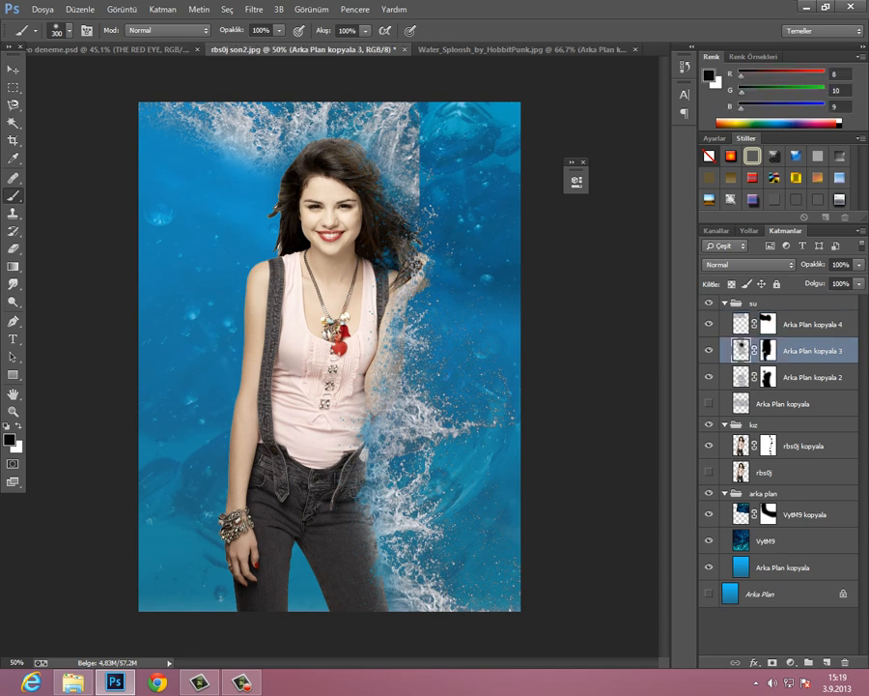
pyautogui.moveTo(741, 351); pyautogui.dragTo(826, 663)
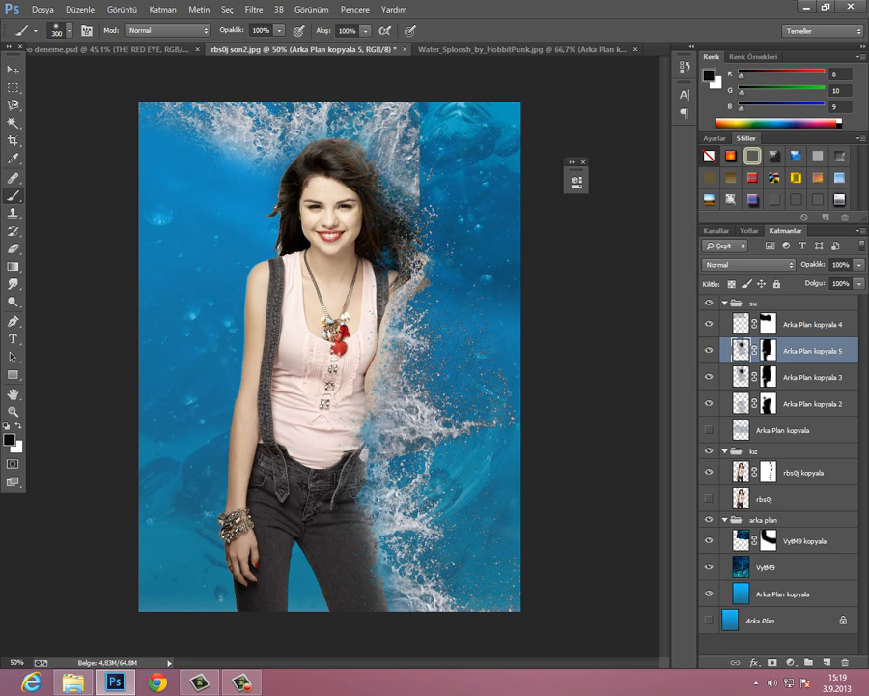
pyautogui.press('v')
pyautogui.moveTo(391, 302); pyautogui.dragTo(475, 286)
# Step: Try to reveal more of the shifted splash around the raised arm by painting its mask white, and undo both strokes
pyautogui.click(768, 350)
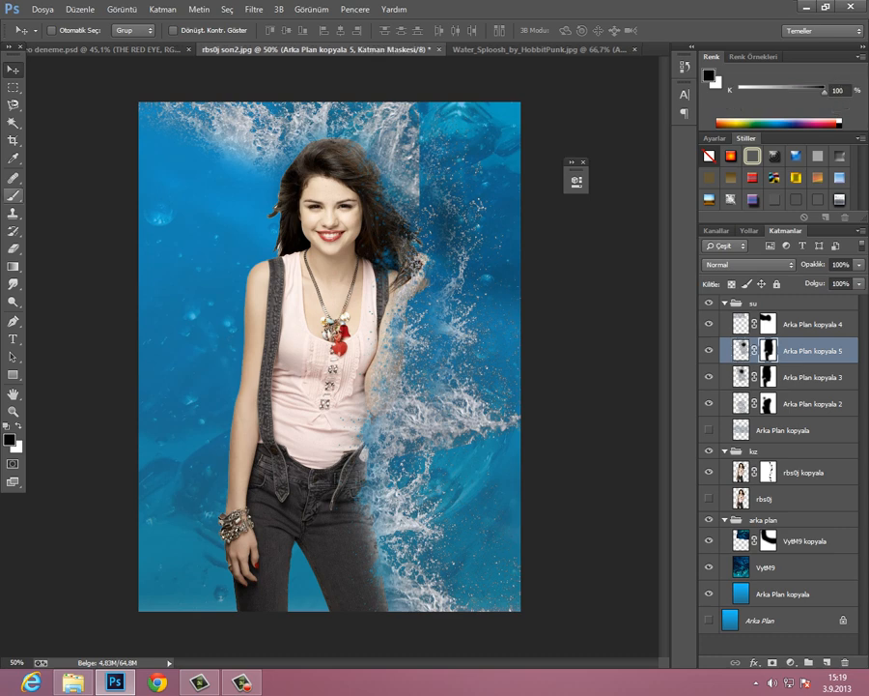
pyautogui.click(14, 195)
pyautogui.press('x')
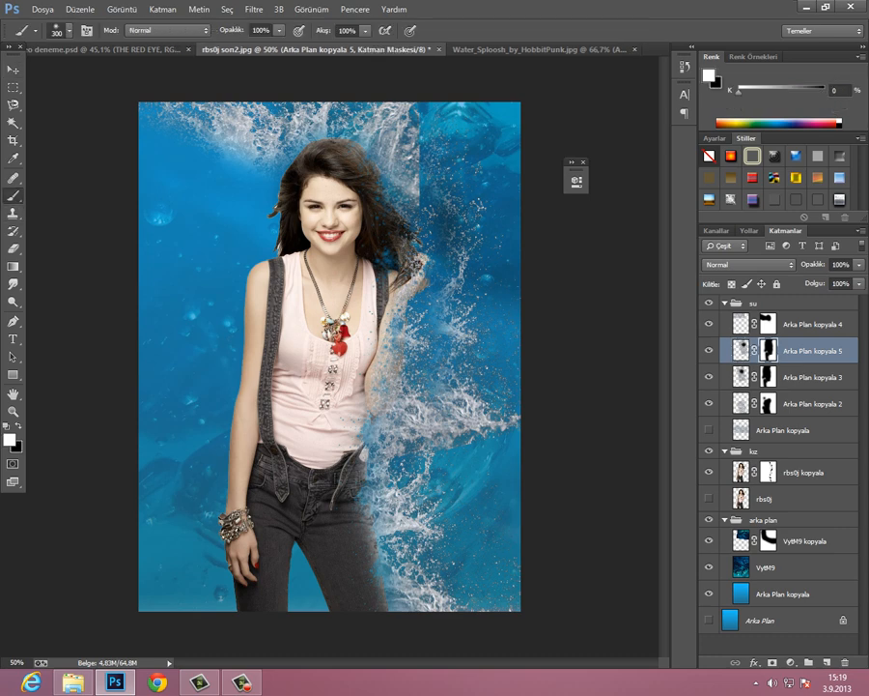
pyautogui.moveTo(421, 272)
pyautogui.mouseDown()
pyautogui.moveTo(418, 301)
pyautogui.moveTo(407, 279)
pyautogui.moveTo(412, 218)
pyautogui.mouseUp()
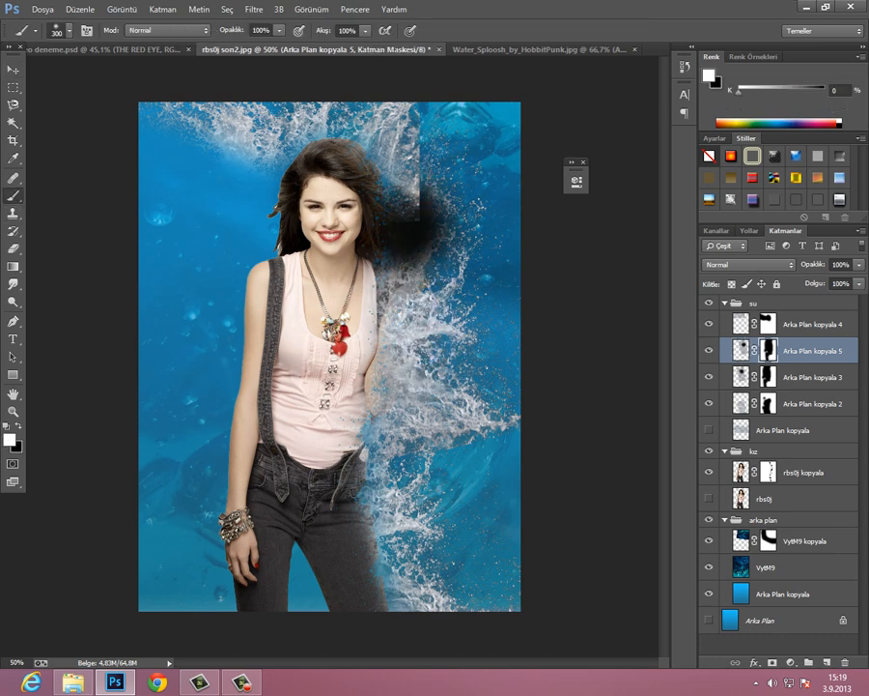
pyautogui.hotkey('ctrl', 'z')
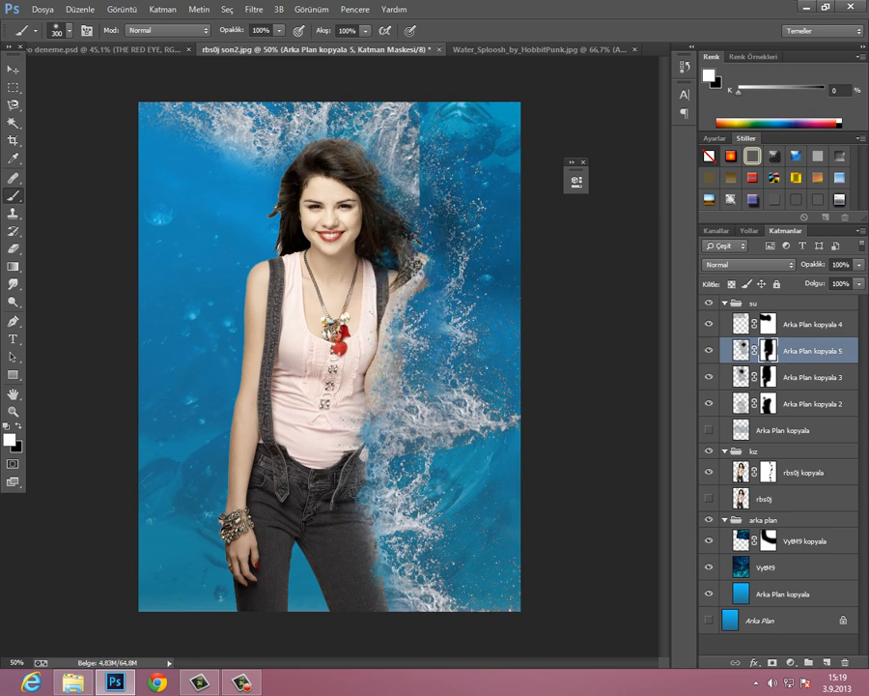
pyautogui.moveTo(427, 290)
pyautogui.mouseDown()
pyautogui.moveTo(409, 228)
pyautogui.moveTo(417, 319)
pyautogui.moveTo(390, 224)
pyautogui.moveTo(391, 323)
pyautogui.mouseUp()
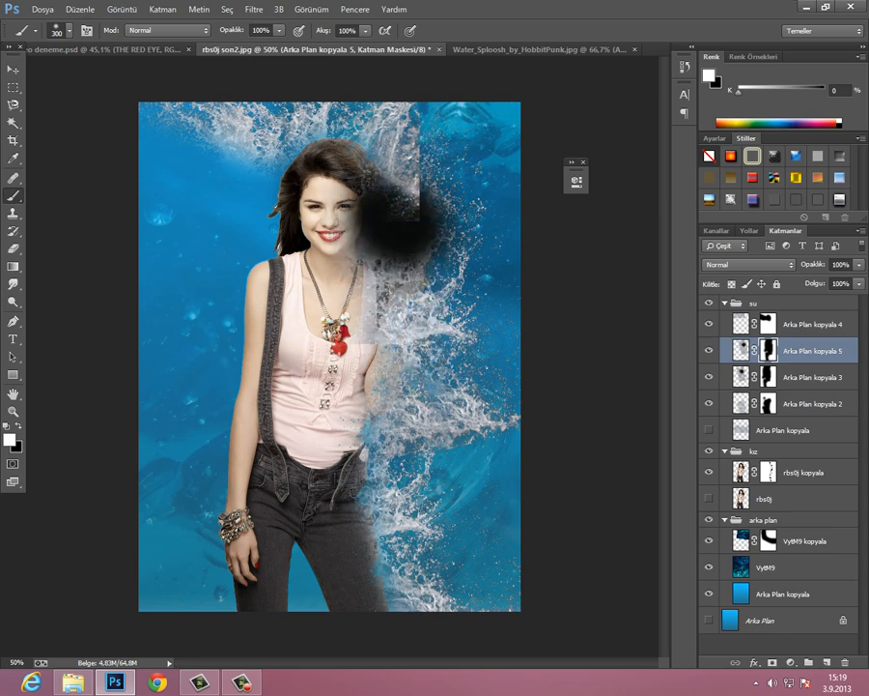
pyautogui.hotkey('ctrl', 'z')
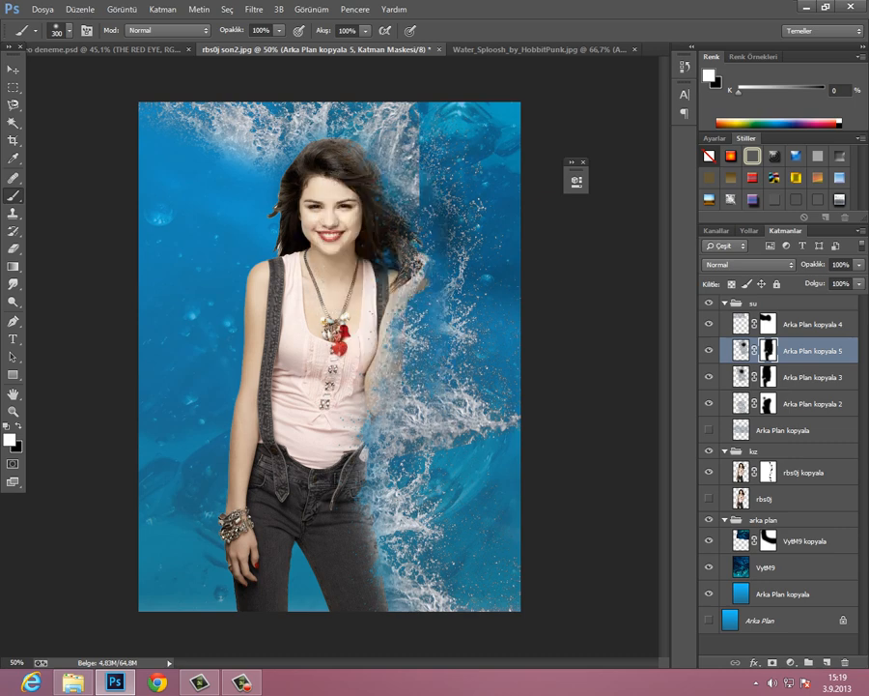
# Step: Delete the Arka Plan kopyala 3 and Arka Plan kopyala 5 splash layers together
pyautogui.click(743, 377)
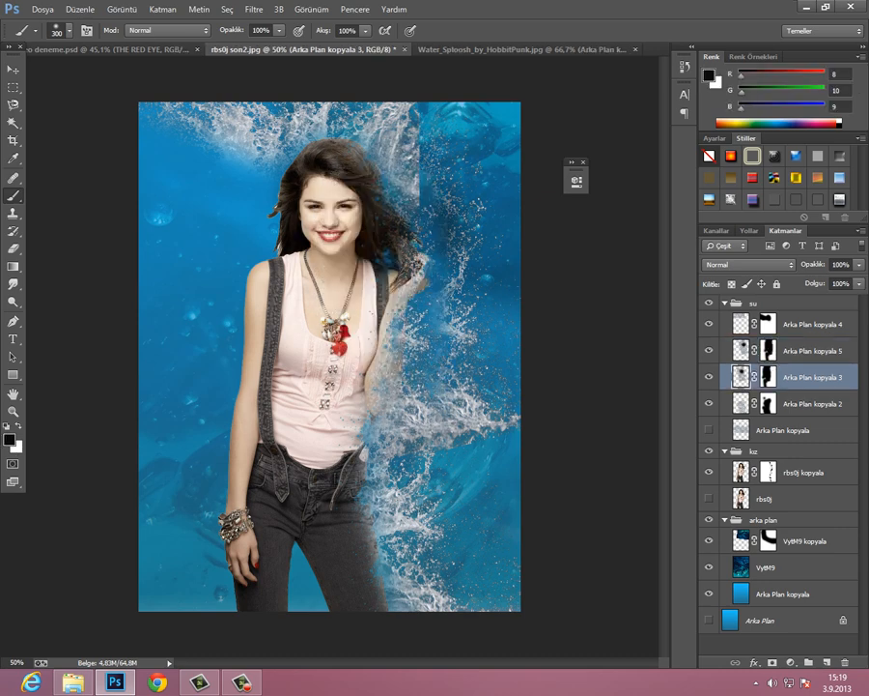
pyautogui.keyDown('ctrl'); pyautogui.click(812, 351); pyautogui.keyUp('ctrl')
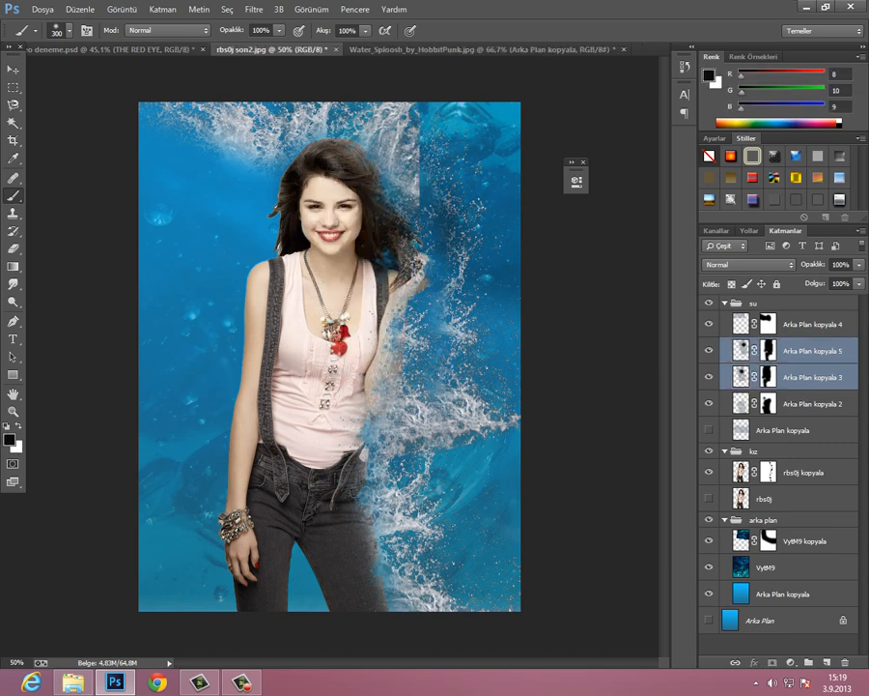
pyautogui.click(845, 661)
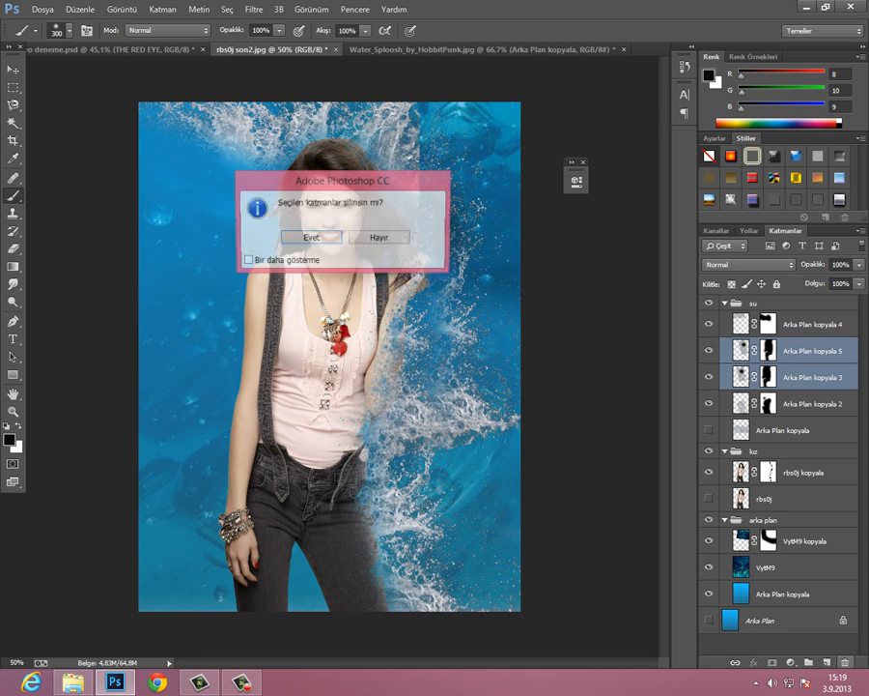
pyautogui.click(310, 237)
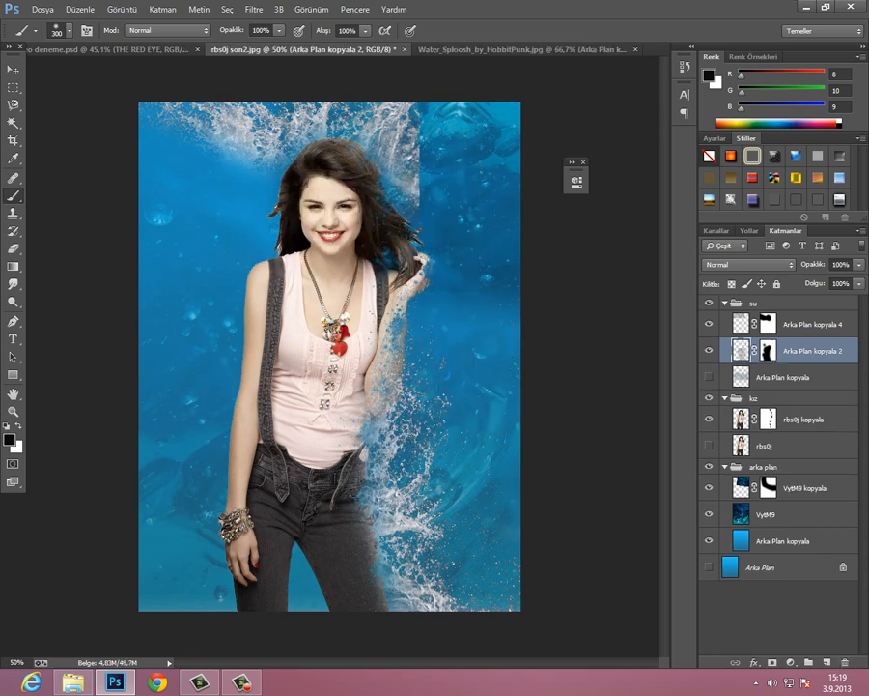
# Step: Duplicate the Arka Plan kopyala 2 splash, move the copy up beside the hair and raised arm, and select its layer mask
pyautogui.moveTo(811, 352); pyautogui.dragTo(827, 662)
pyautogui.click(13, 69)
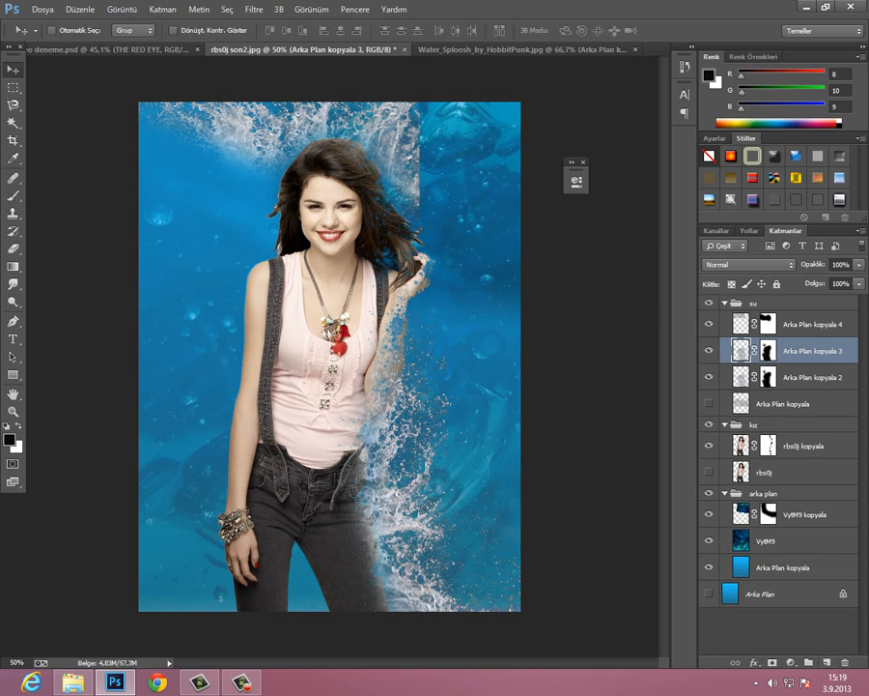
pyautogui.moveTo(385, 372); pyautogui.dragTo(403, 231)
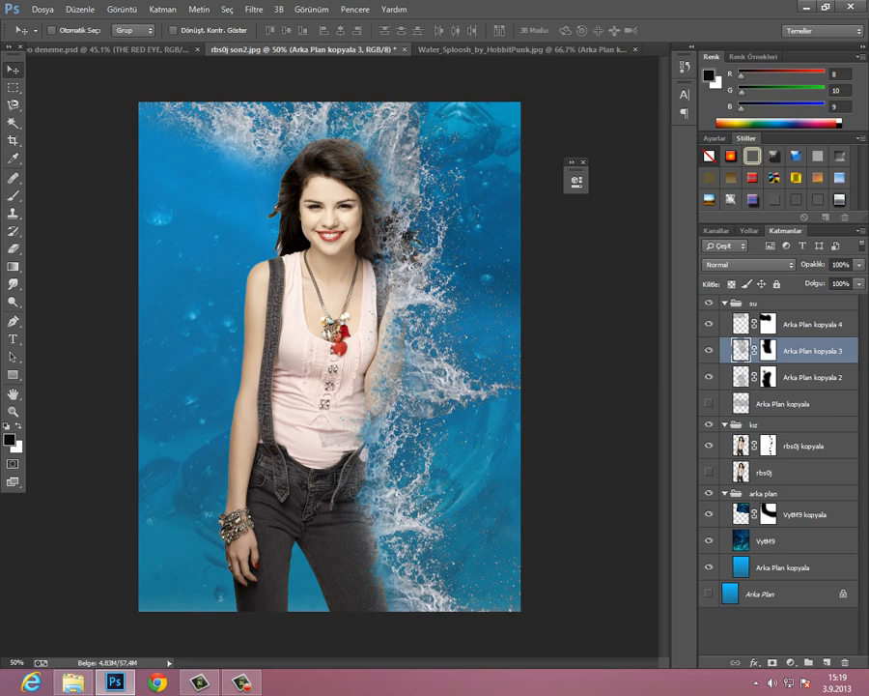
pyautogui.click(768, 351)
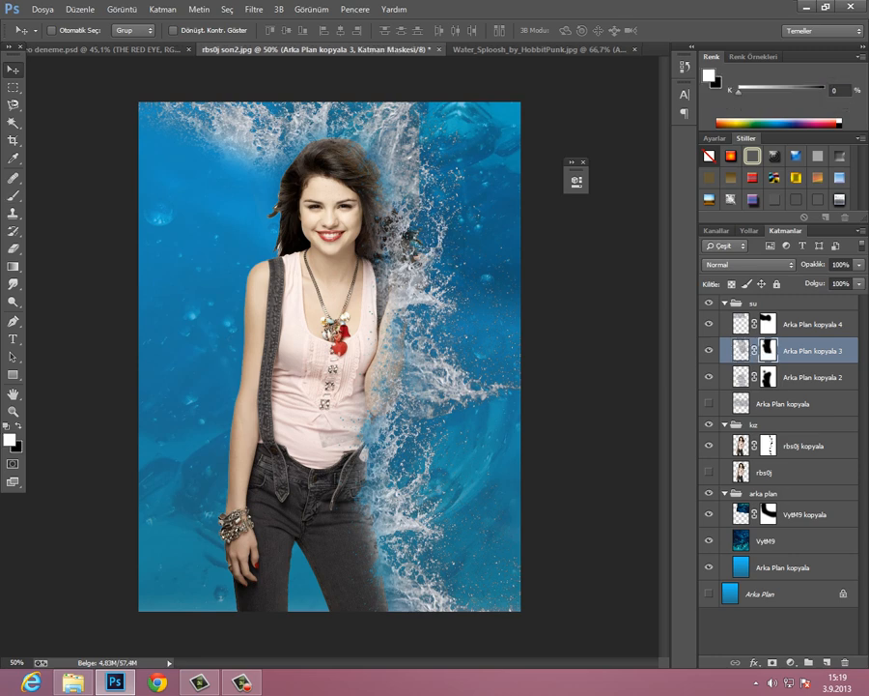
# Step: Paint the Arka Plan kopyala 3 mask black over the woman's torso, raised arm and flowing hair to hide the splash there
pyautogui.press('b')
pyautogui.press('x')
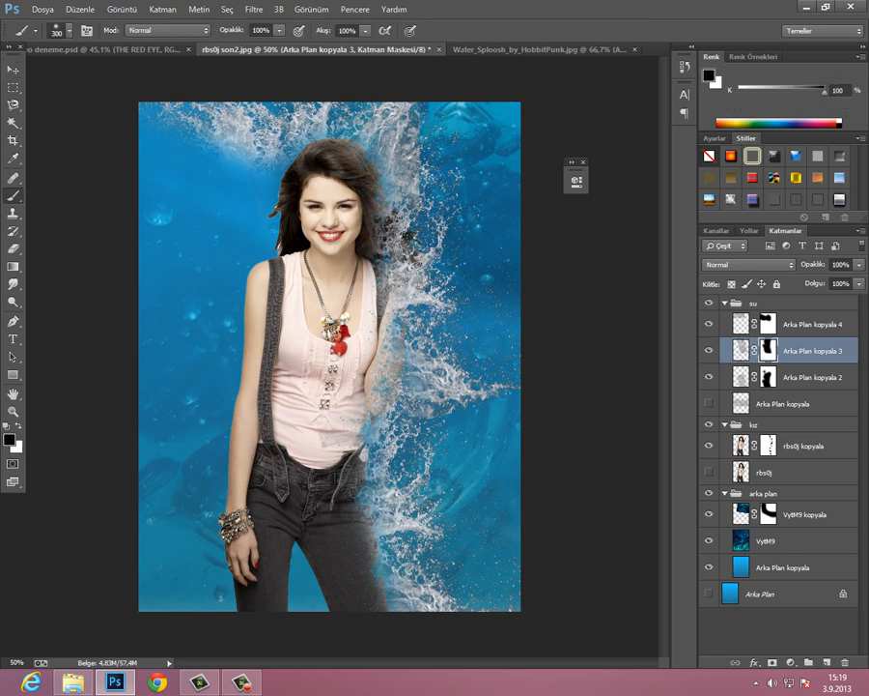
pyautogui.moveTo(362, 298)
pyautogui.mouseDown()
pyautogui.moveTo(376, 259)
pyautogui.moveTo(375, 307)
pyautogui.moveTo(333, 417)
pyautogui.mouseUp()
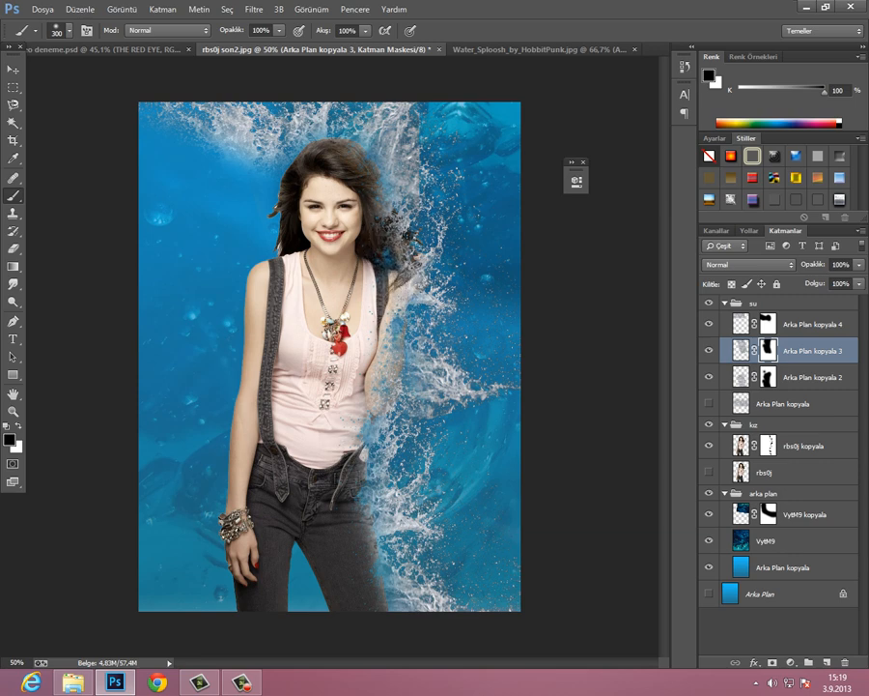
pyautogui.moveTo(384, 282)
pyautogui.mouseDown()
pyautogui.moveTo(374, 214)
pyautogui.moveTo(377, 267)
pyautogui.mouseUp()
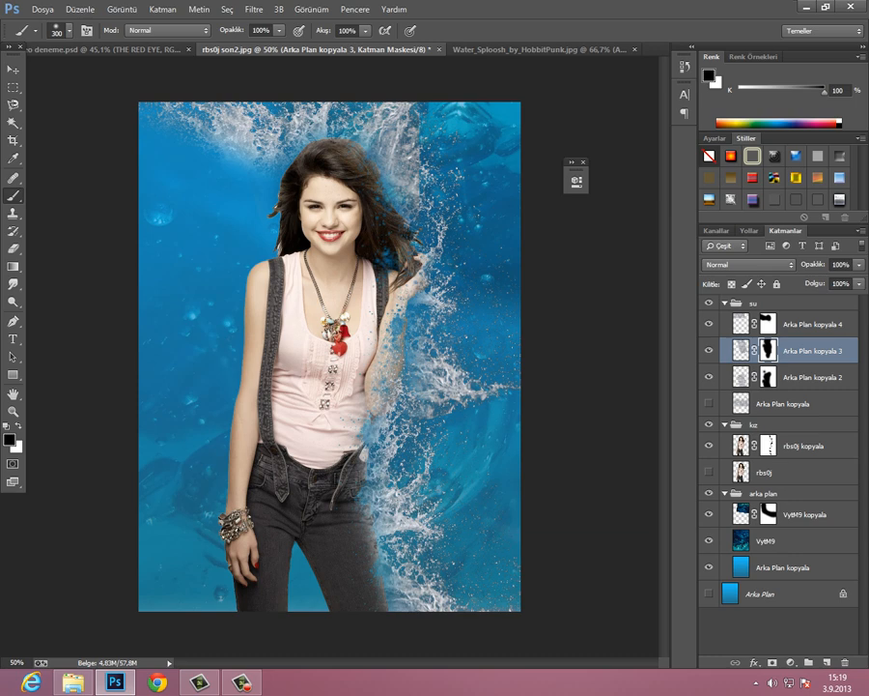
# Step: Duplicate the Arka Plan kopyala 3 splash and move the copy down along the raised-arm side
pyautogui.moveTo(792, 349); pyautogui.dragTo(827, 661)
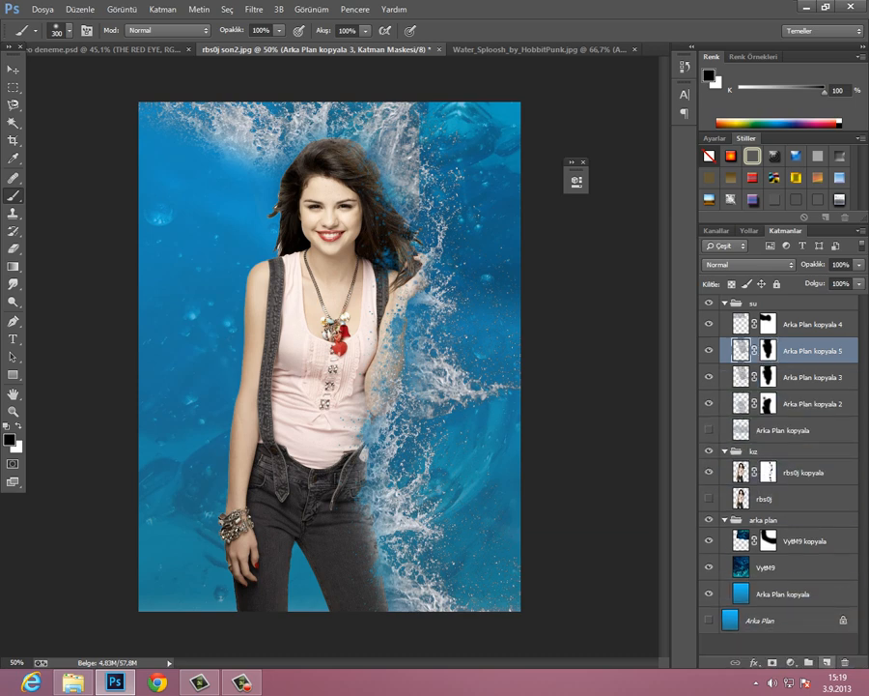
pyautogui.press('v')
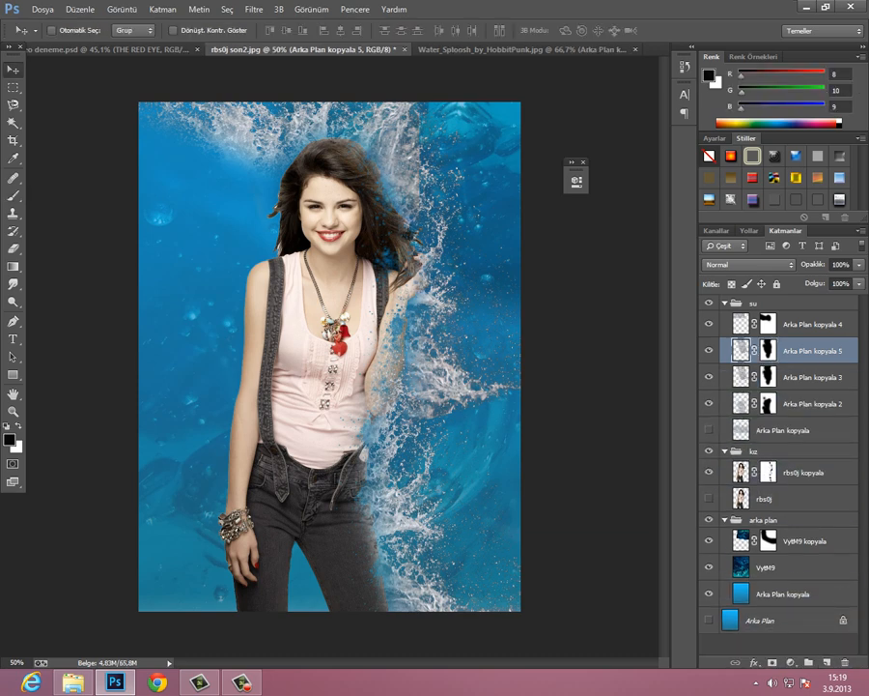
pyautogui.moveTo(416, 213); pyautogui.dragTo(429, 316)
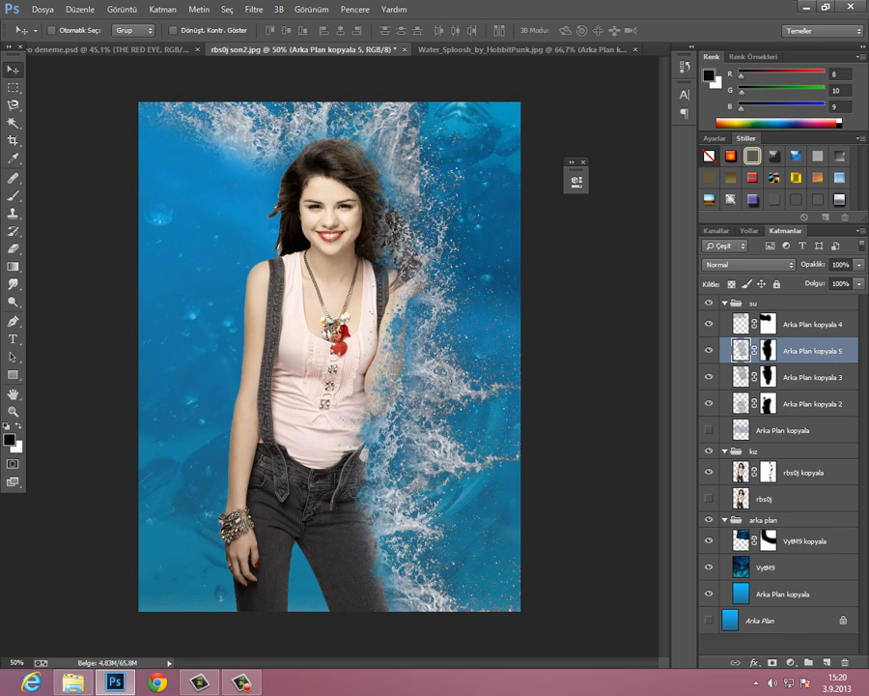
pyautogui.click(813, 324)
pyautogui.keyDown('shift'); pyautogui.click(813, 404); pyautogui.keyUp('shift')
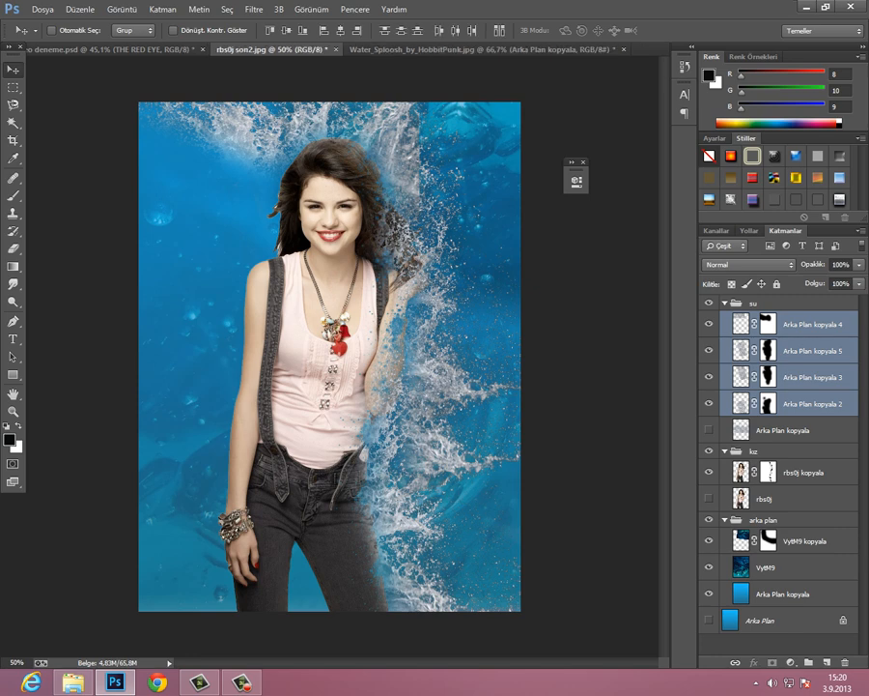
pyautogui.moveTo(813, 319); pyautogui.dragTo(807, 298)
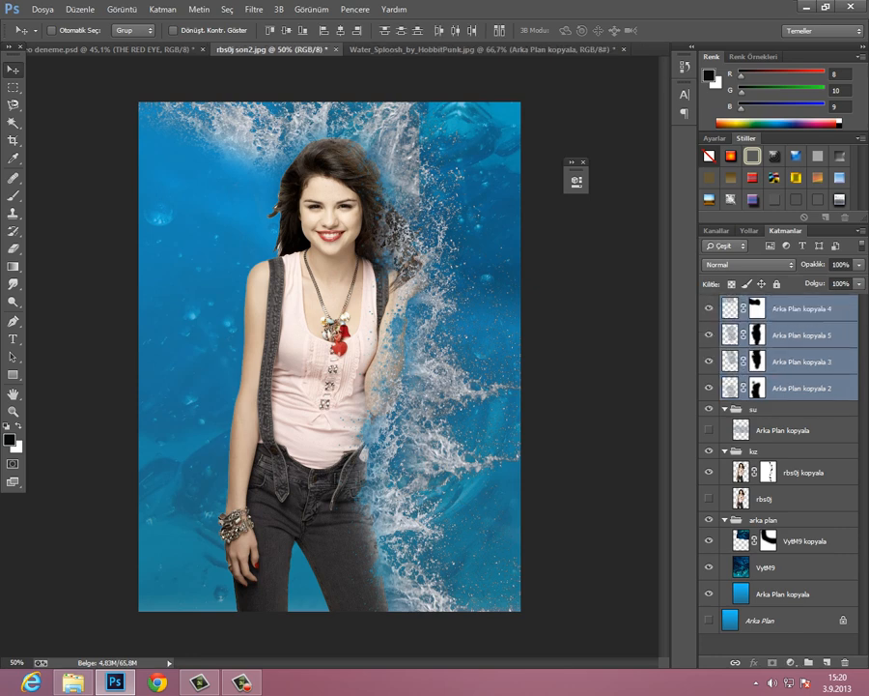
pyautogui.moveTo(808, 381); pyautogui.dragTo(808, 417)
pyautogui.moveTo(799, 325); pyautogui.dragTo(800, 309)
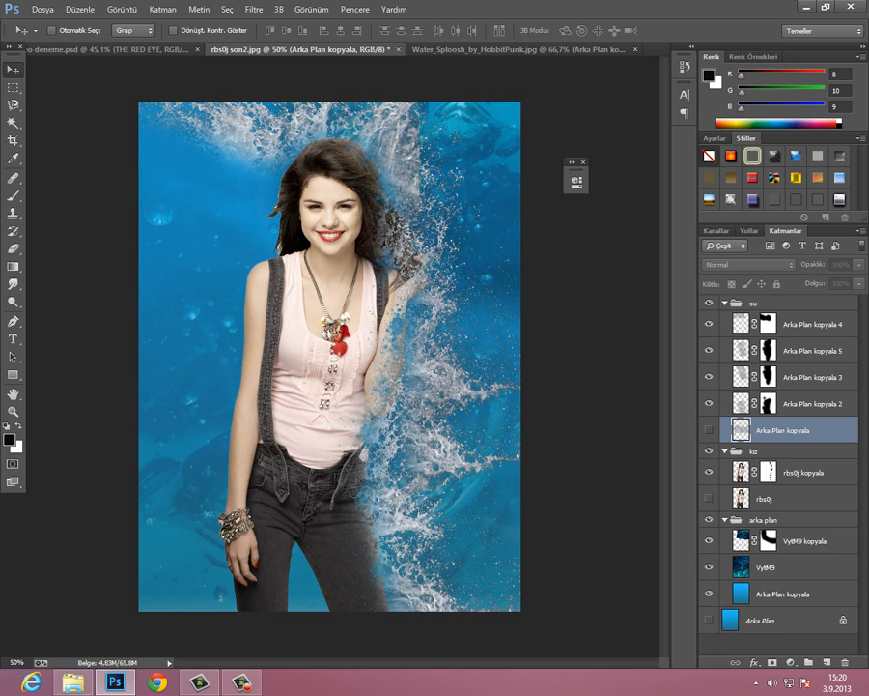
# Step: Create a new group above the su group and name it res. renk
pyautogui.click(787, 304)
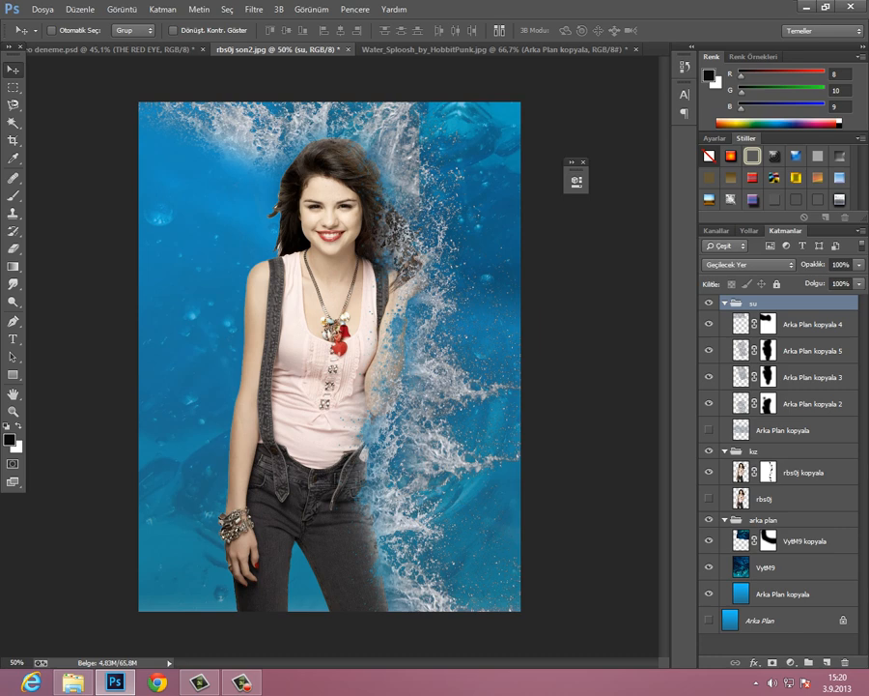
pyautogui.hotkey('ctrl', 'g')
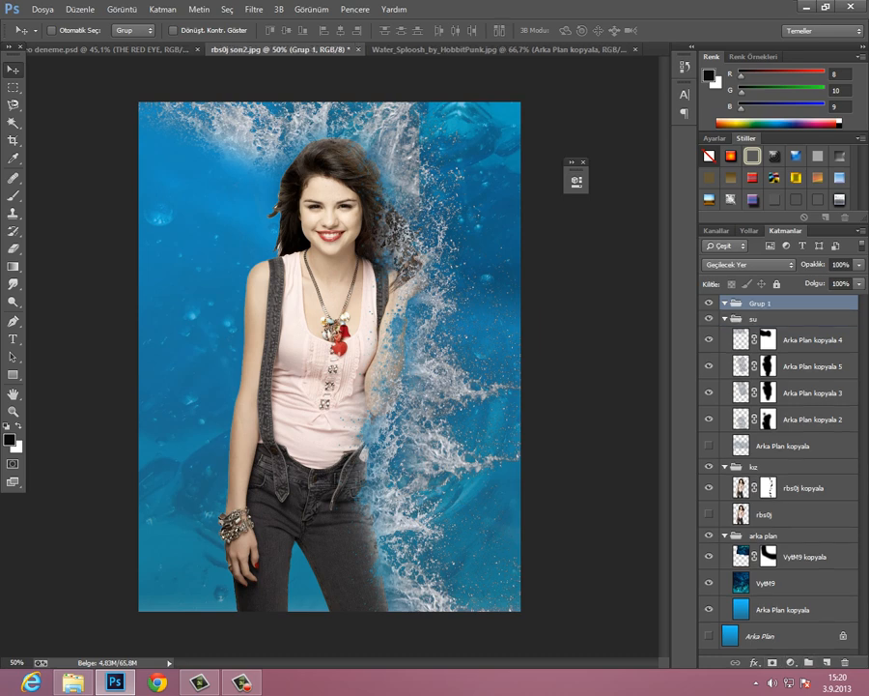
pyautogui.doubleClick(761, 303)
pyautogui.write('res. renk')
pyautogui.press('Return')
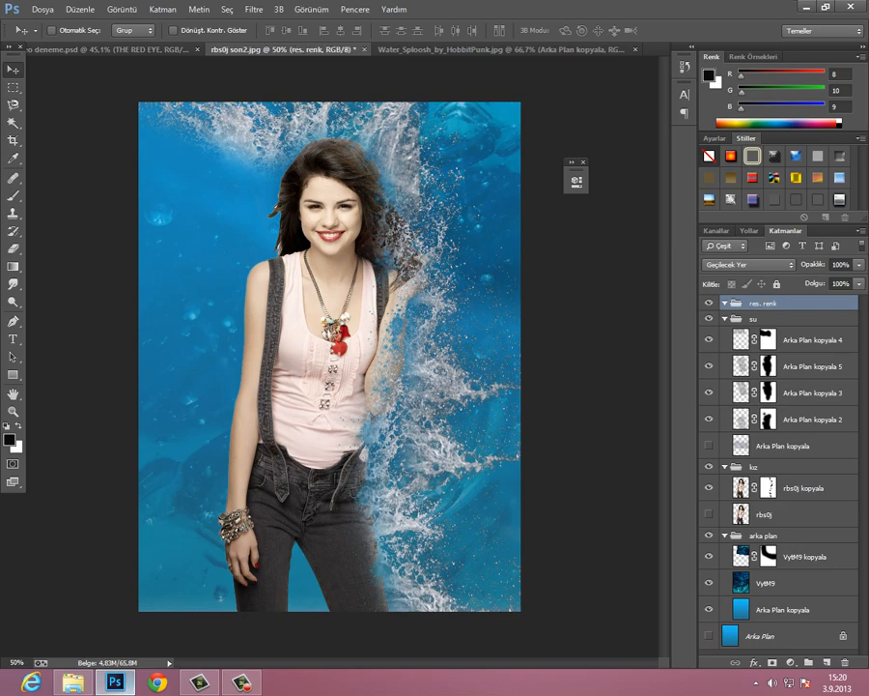
# Step: Place the Painted_Texture_by_ArrsistableStock and Texture_102_by_WanderingSoul_Stox images from the mazemeler folder into the poster
pyautogui.click(73, 682)
pyautogui.click(602, 103)
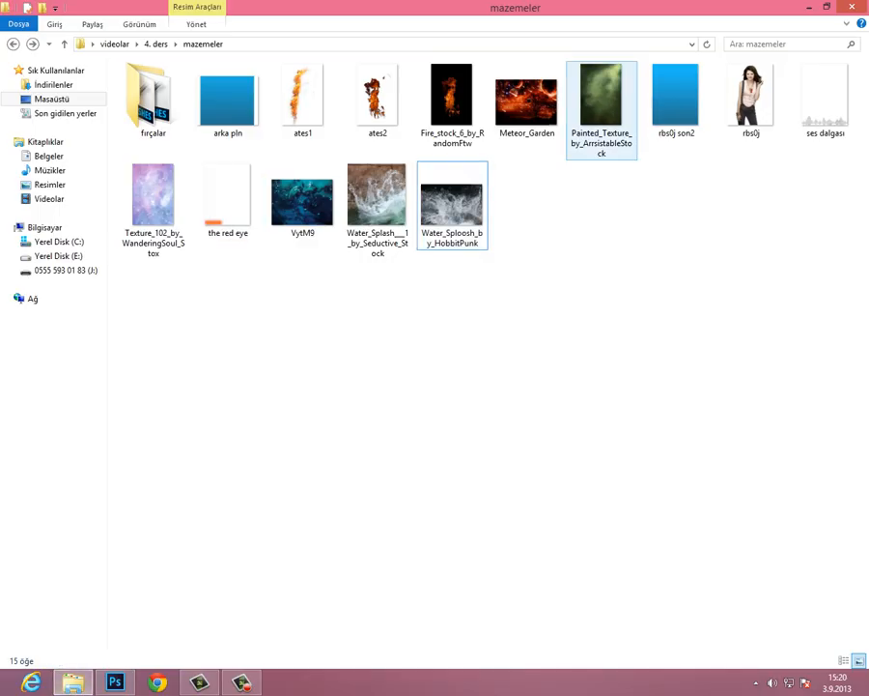
pyautogui.keyDown('ctrl'); pyautogui.click(153, 198); pyautogui.keyUp('ctrl')
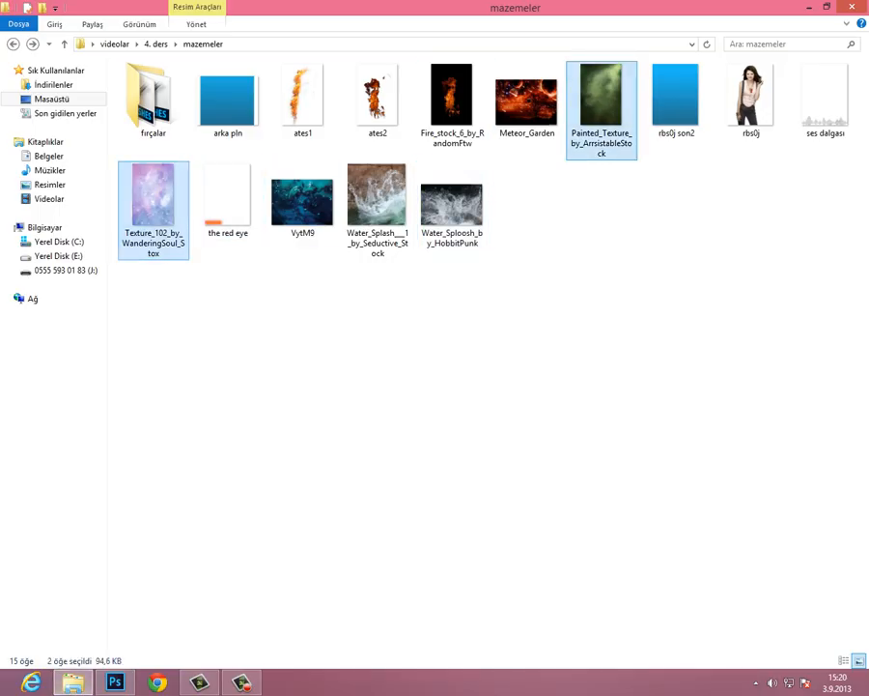
pyautogui.moveTo(153, 198); pyautogui.dragTo(329, 358)
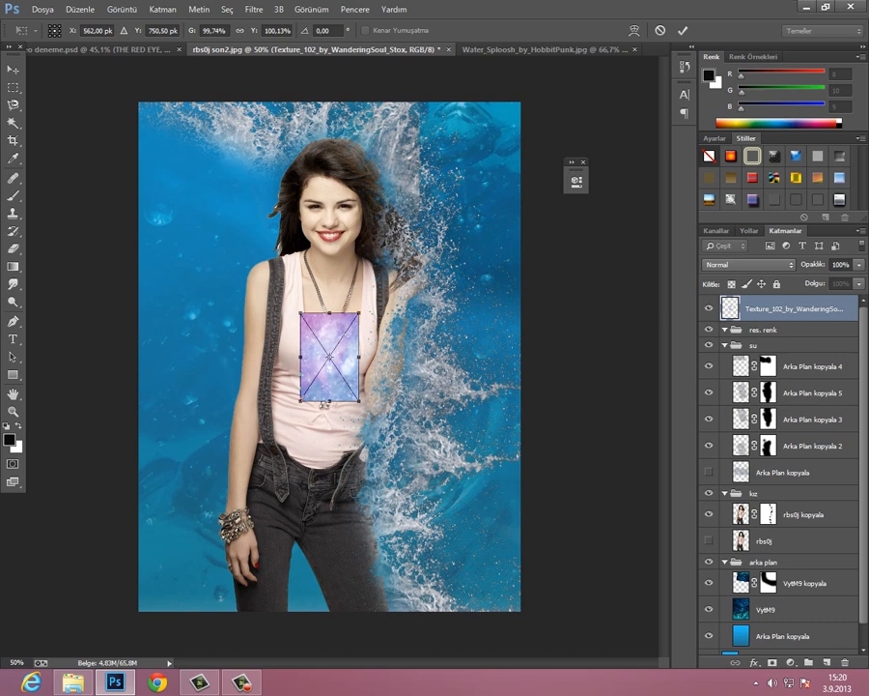
# Step: Enlarge the placed Texture_102_by_WanderingSoul_Stox image to cover the whole canvas
pyautogui.moveTo(359, 312); pyautogui.dragTo(511, 85)
pyautogui.moveTo(302, 400); pyautogui.dragTo(135, 649)
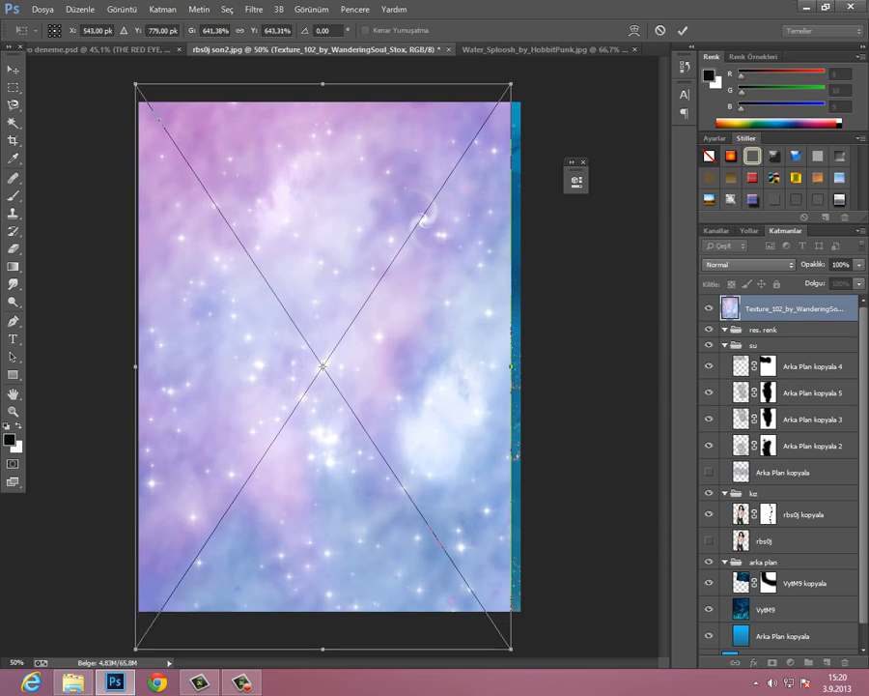
pyautogui.moveTo(511, 85); pyautogui.dragTo(559, 74)
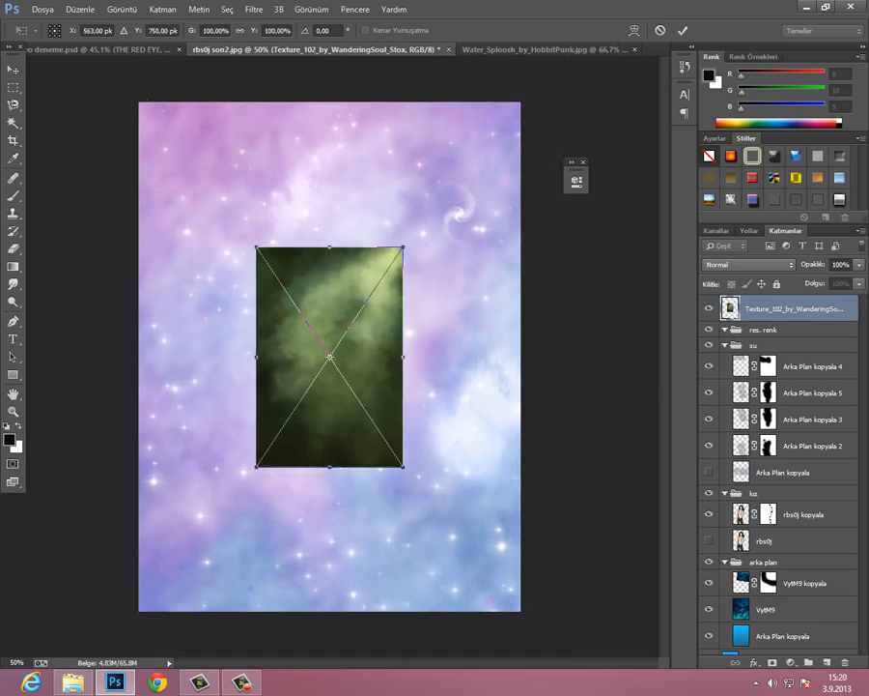
# Step: Enlarge the placed Painted_Texture_by_ArrsistableStock image to cover the whole canvas
pyautogui.moveTo(403, 247); pyautogui.dragTo(524, 64)
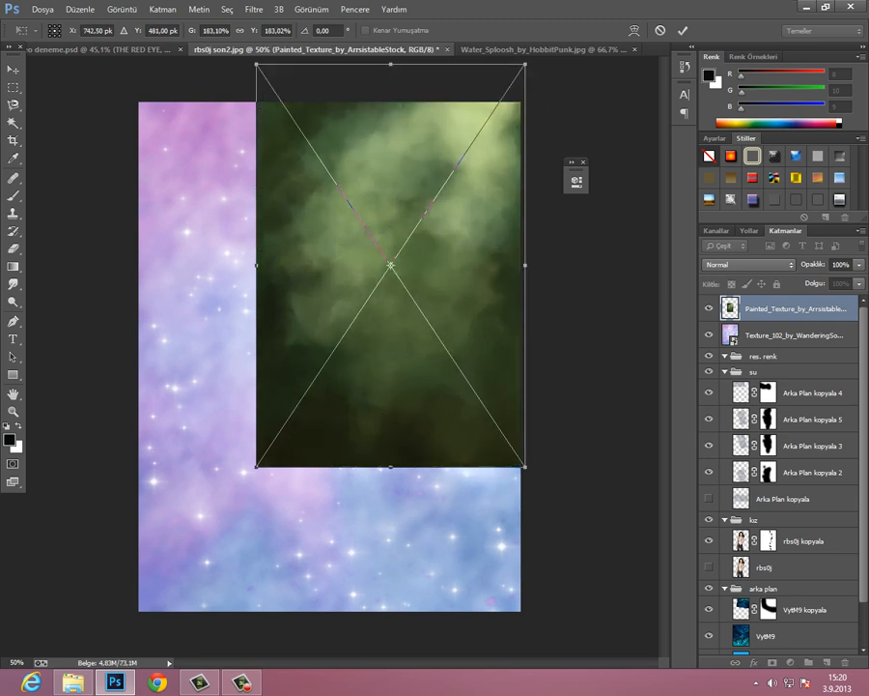
pyautogui.moveTo(256, 466); pyautogui.dragTo(133, 650)
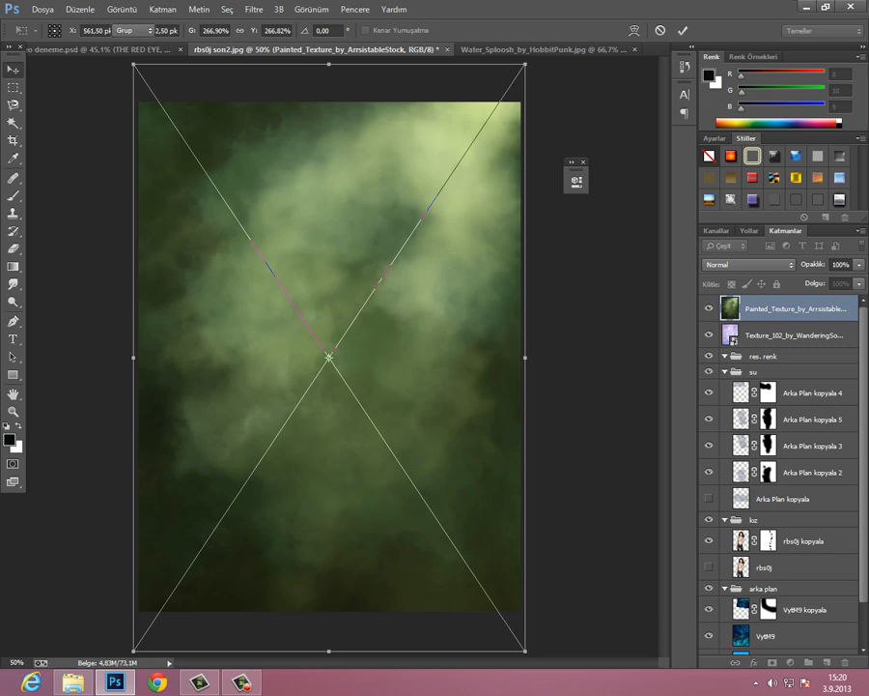
pyautogui.press('Return')
# Step: Rasterize the Painted_Texture and Texture_102 layers together
pyautogui.keyDown('shift'); pyautogui.click(777, 335); pyautogui.keyUp('shift')
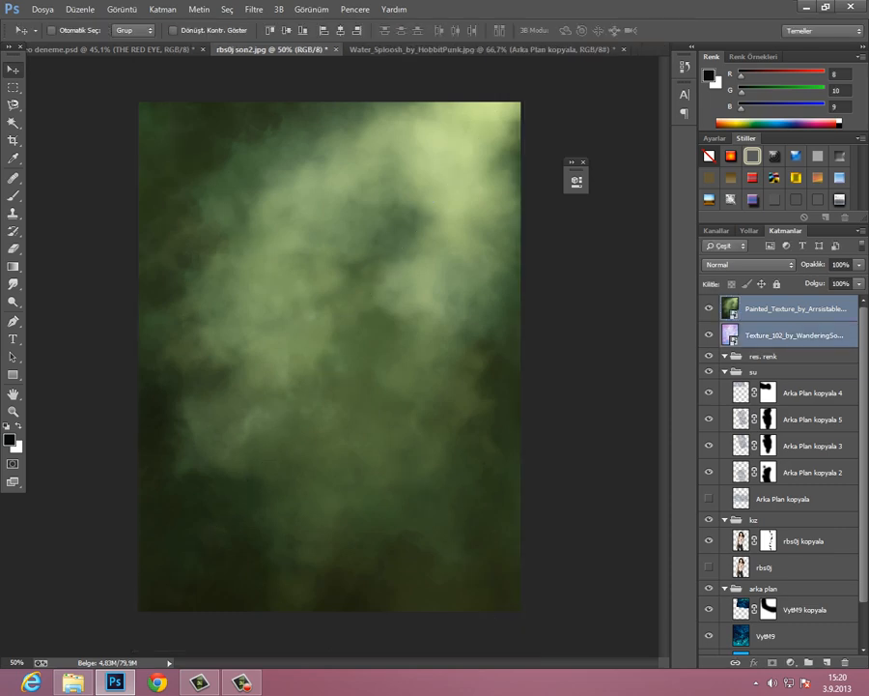
pyautogui.rightClick(778, 335)
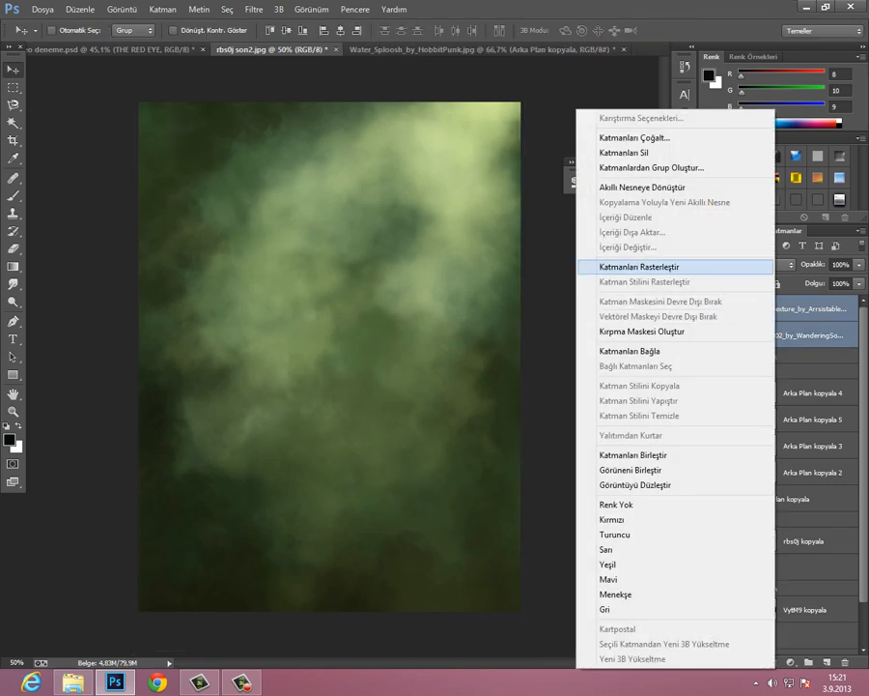
pyautogui.click(618, 267)
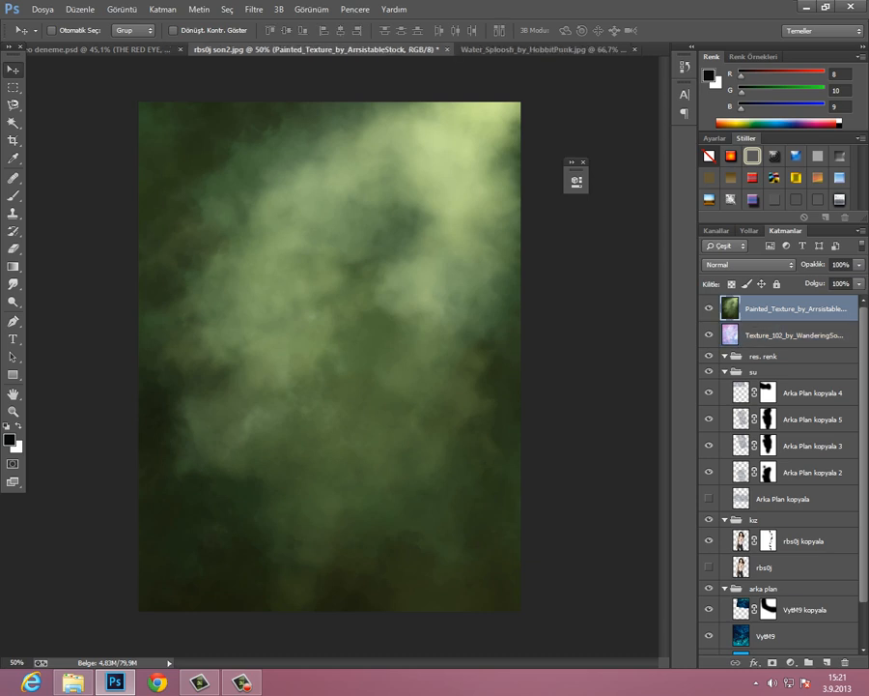
# Step: Move the Painted_Texture layer below the Texture_102 layer and hide Texture_102
pyautogui.click(777, 335)
pyautogui.click(778, 309)
pyautogui.moveTo(777, 309); pyautogui.dragTo(778, 346)
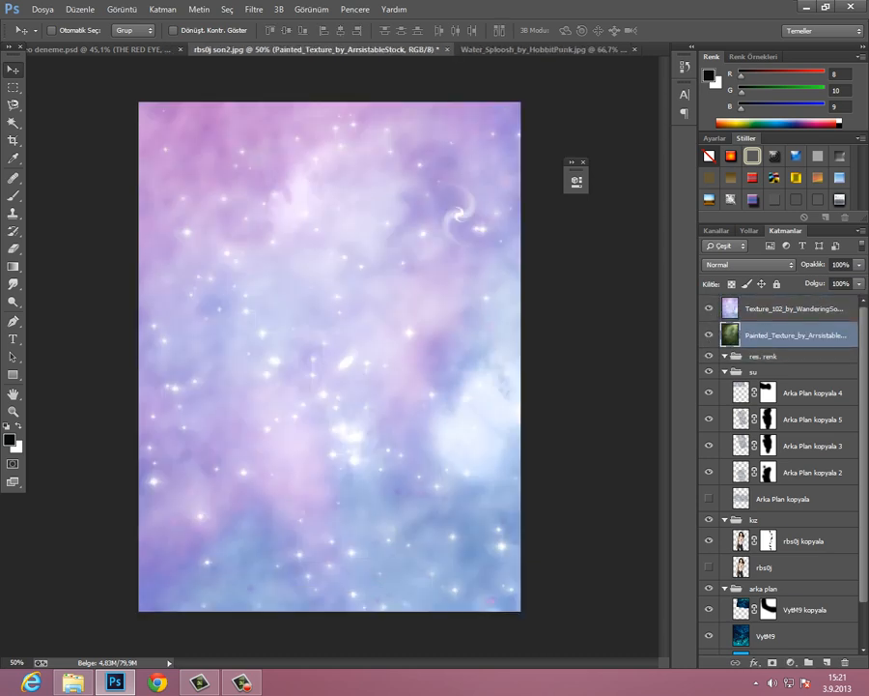
pyautogui.click(709, 309)
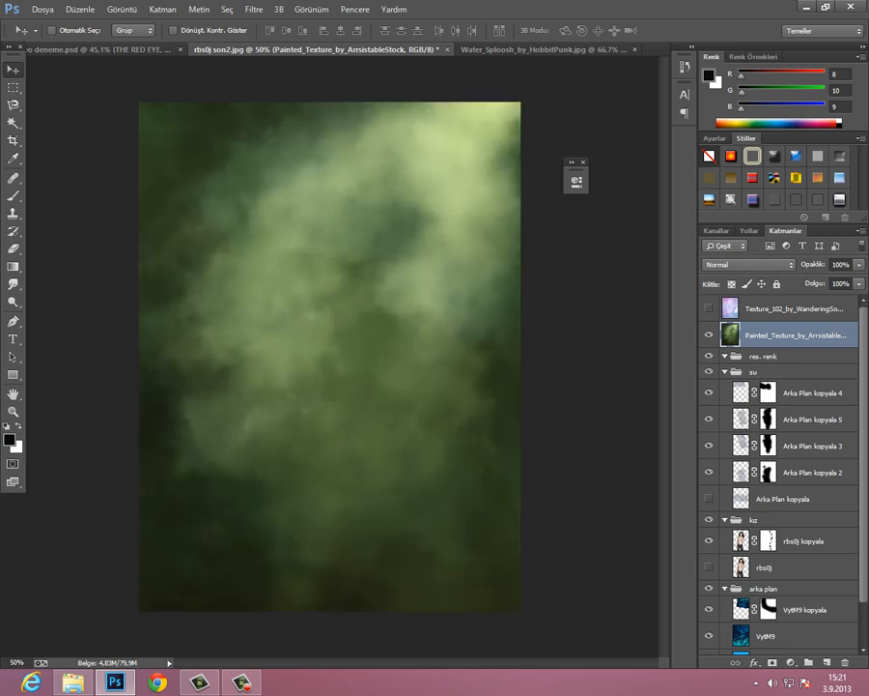
# Step: Set the Painted_Texture layer's blend mode to Kaplama (Overlay) and its opacity to 72%
pyautogui.click(749, 265)
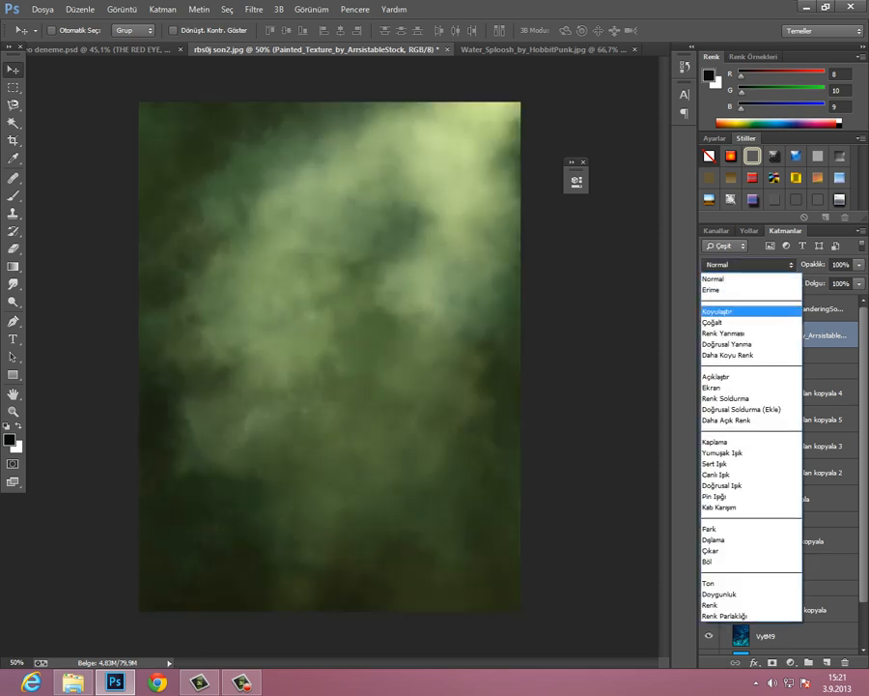
pyautogui.click(717, 376)
pyautogui.click(748, 265)
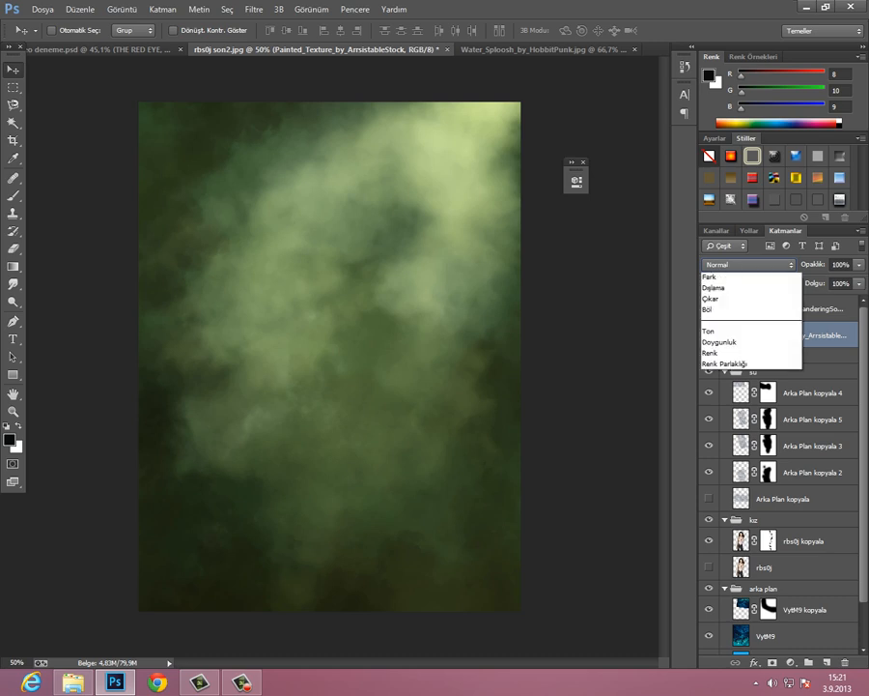
pyautogui.click(718, 440)
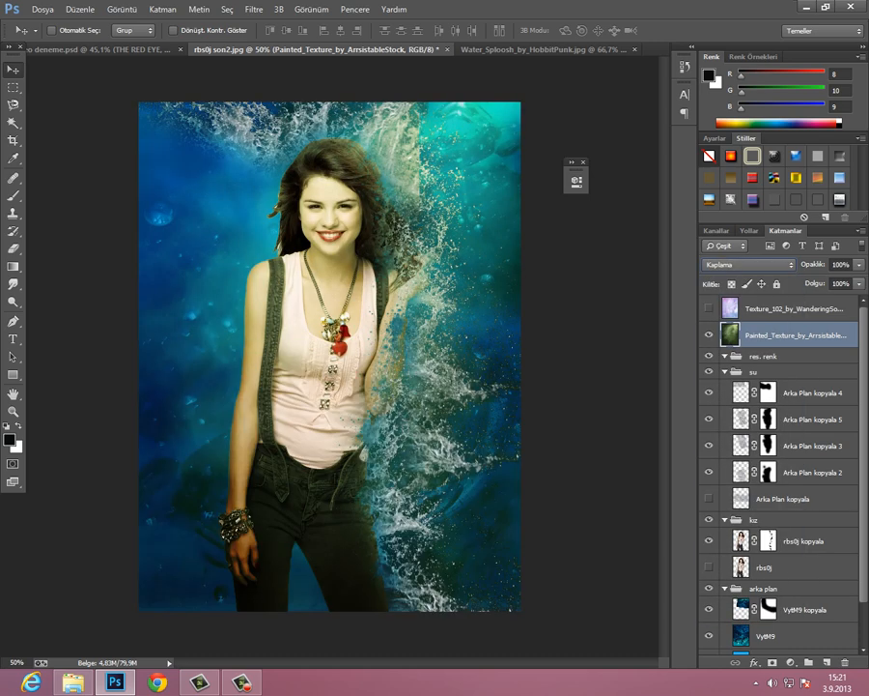
pyautogui.click(859, 265)
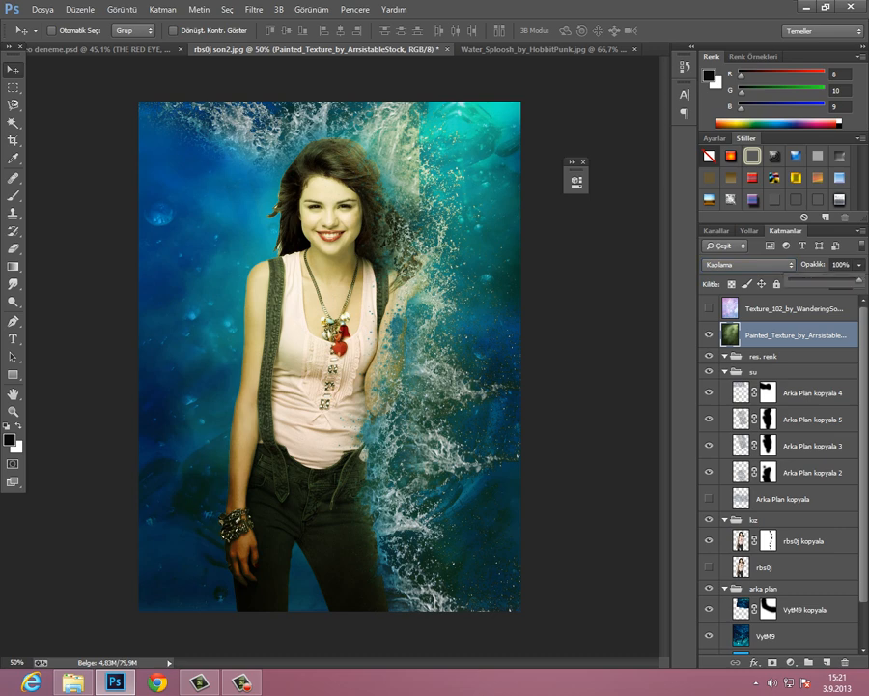
pyautogui.moveTo(859, 280); pyautogui.dragTo(840, 280)
# Step: Show the Texture_102 layer, set its blend mode to Kaplama (Overlay) and lower its opacity
pyautogui.click(709, 309)
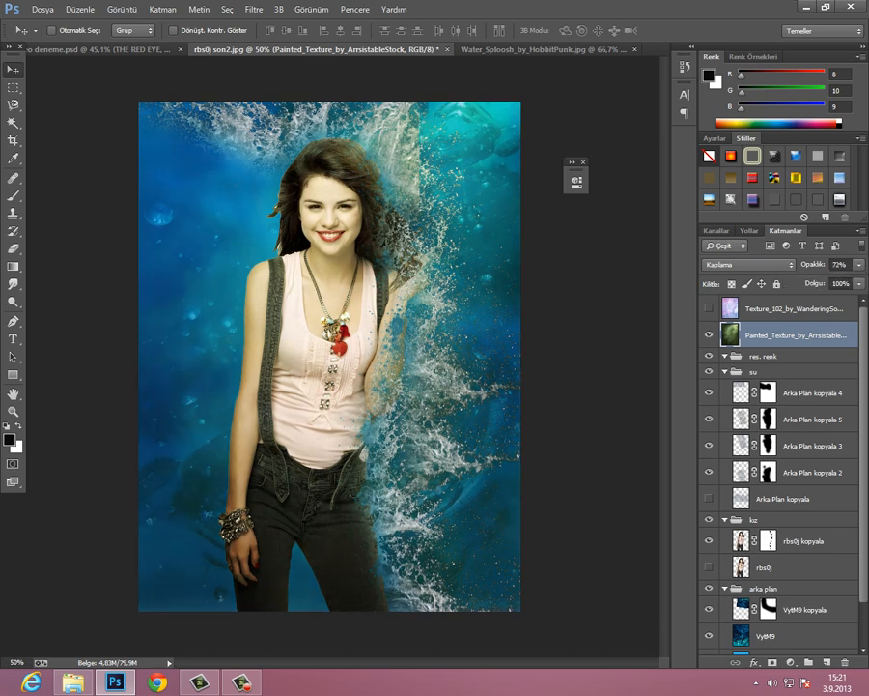
pyautogui.click(709, 309)
pyautogui.click(792, 308)
pyautogui.click(750, 265)
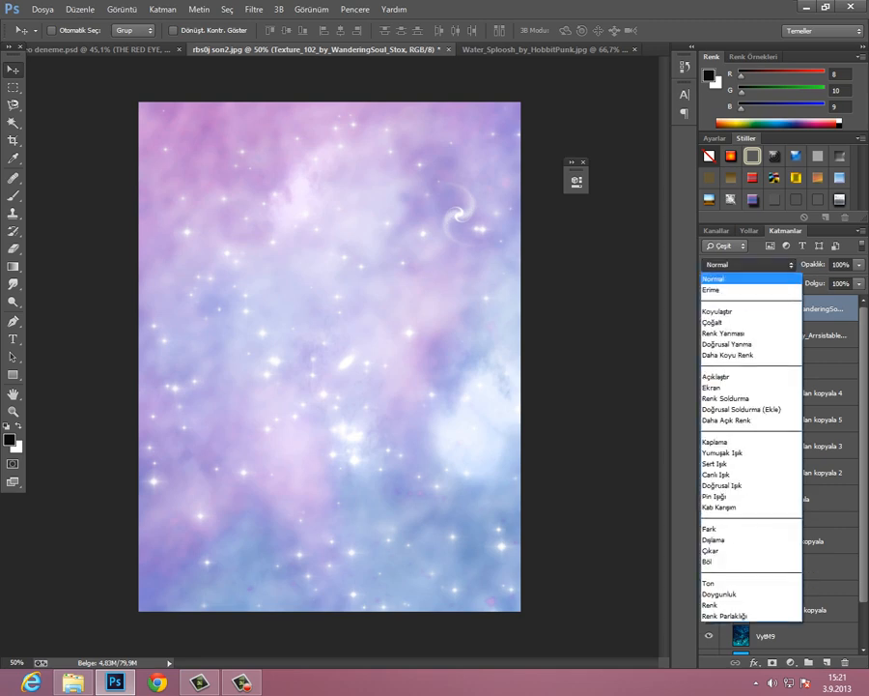
pyautogui.click(719, 441)
pyautogui.click(859, 264)
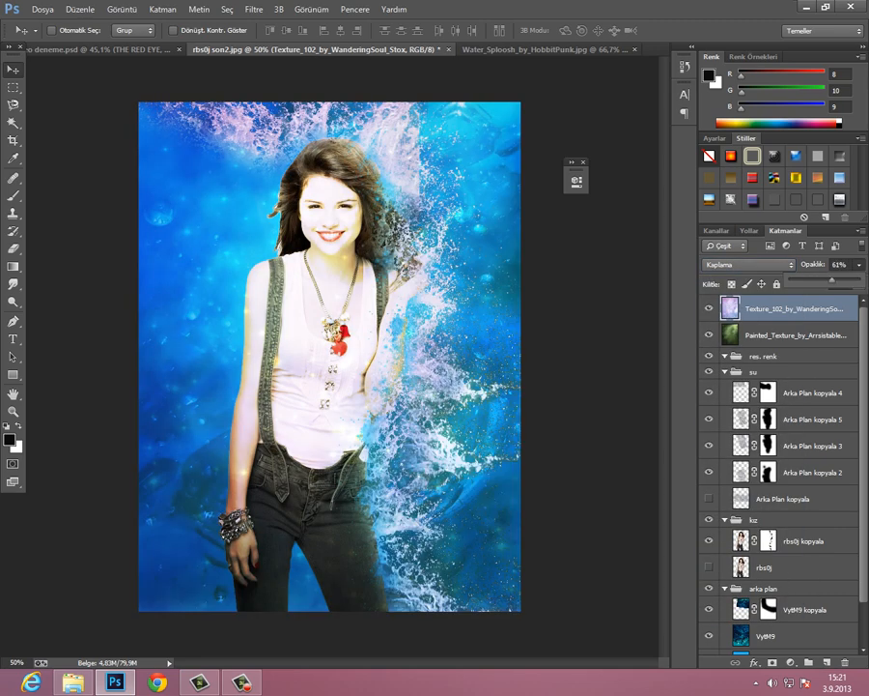
pyautogui.moveTo(859, 280); pyautogui.dragTo(826, 280)
pyautogui.click(795, 336)
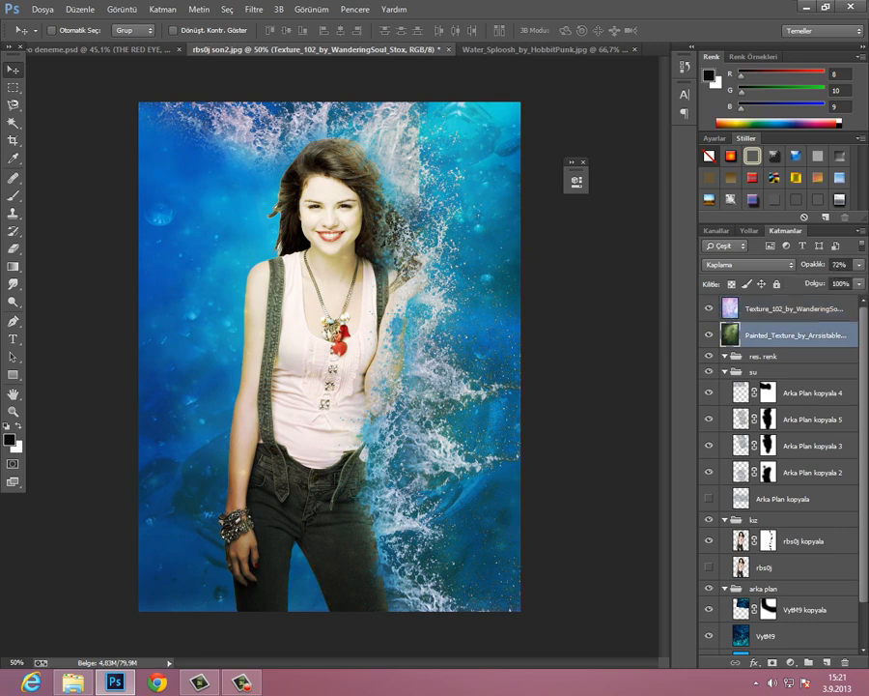
# Step: Move the Texture_102 and Painted_Texture layers into the res. renk group and hide that group
pyautogui.keyDown('ctrl'); pyautogui.click(795, 310); pyautogui.keyUp('ctrl')
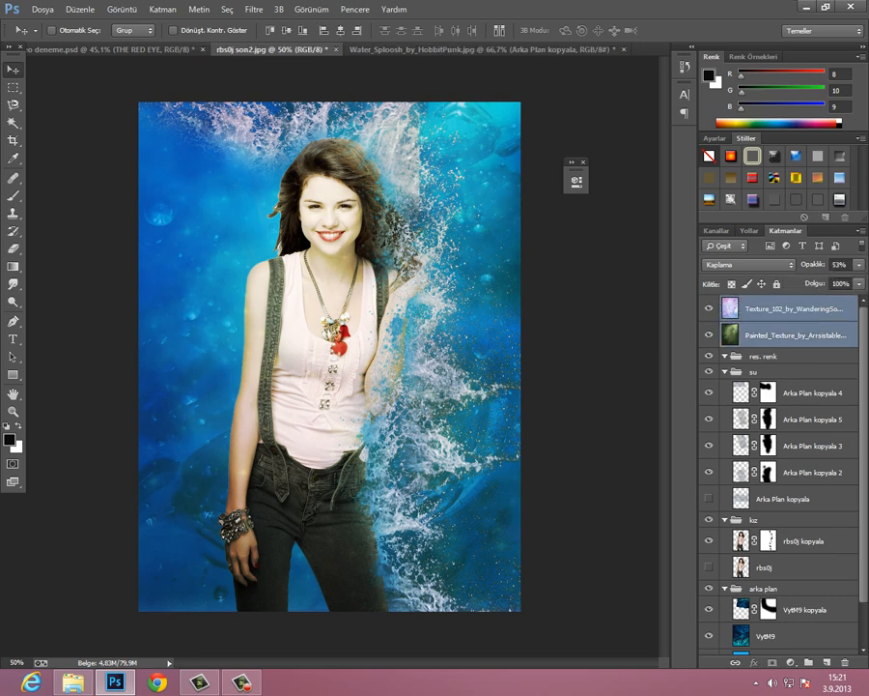
pyautogui.moveTo(795, 312); pyautogui.dragTo(795, 356)
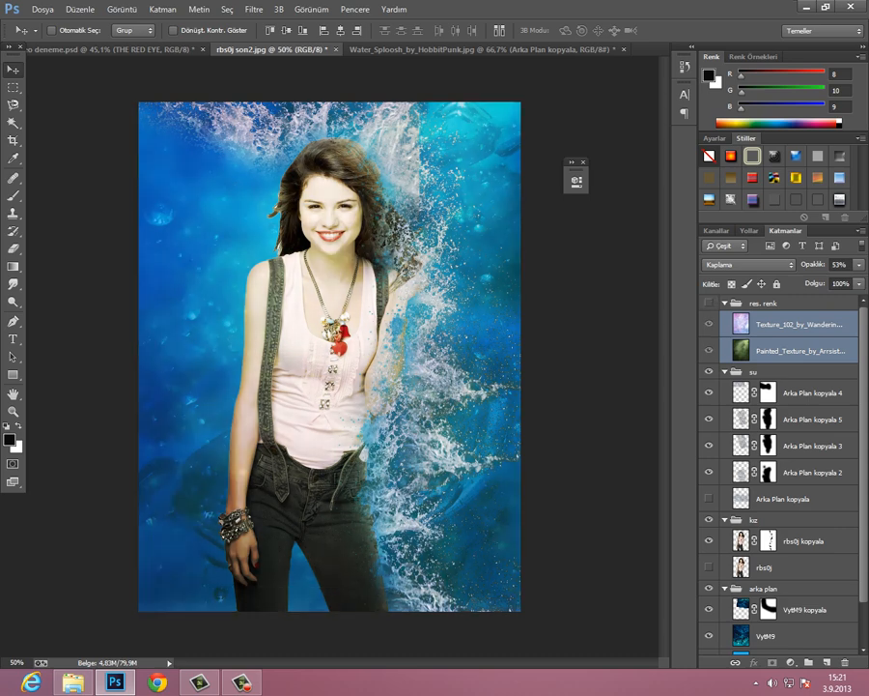
pyautogui.click(709, 303)
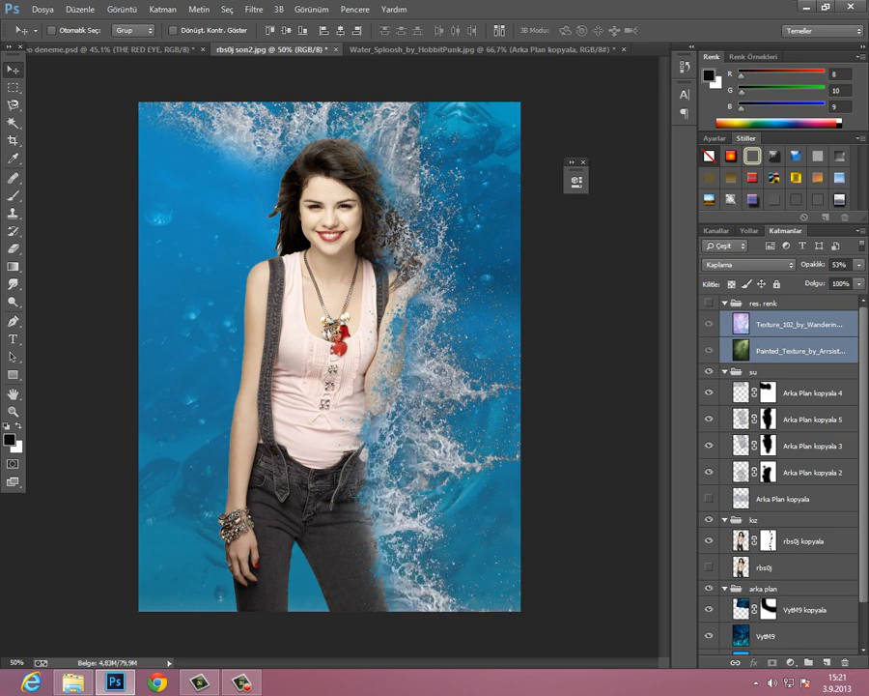
# Step: Set the blend mode of the water layers Arka Plan kopyala 2, 3, 4 and 5 to Renk Parlaklığı
pyautogui.click(812, 472)
pyautogui.keyDown('shift'); pyautogui.click(812, 393); pyautogui.keyUp('shift')
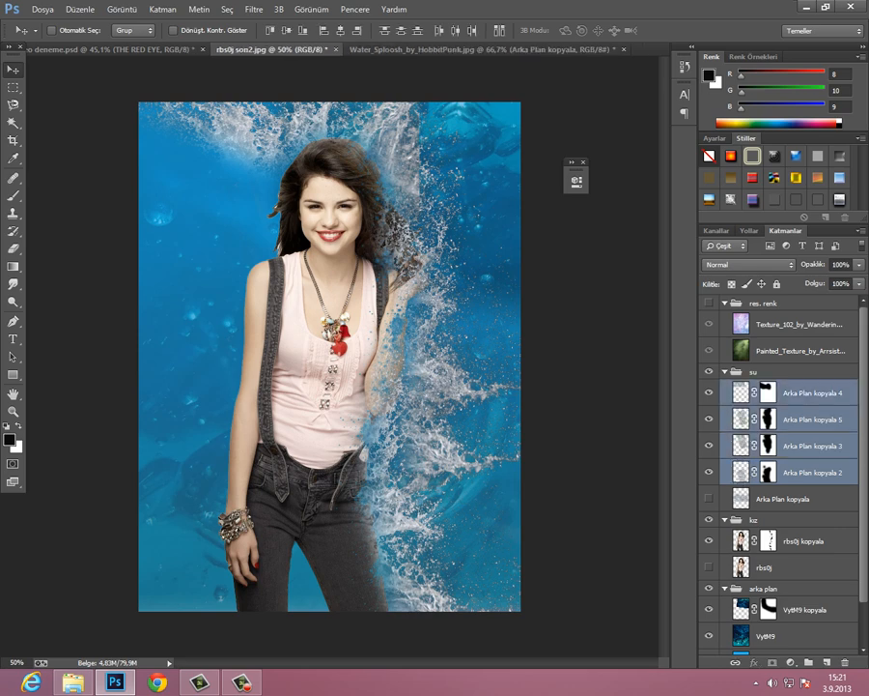
pyautogui.click(749, 263)
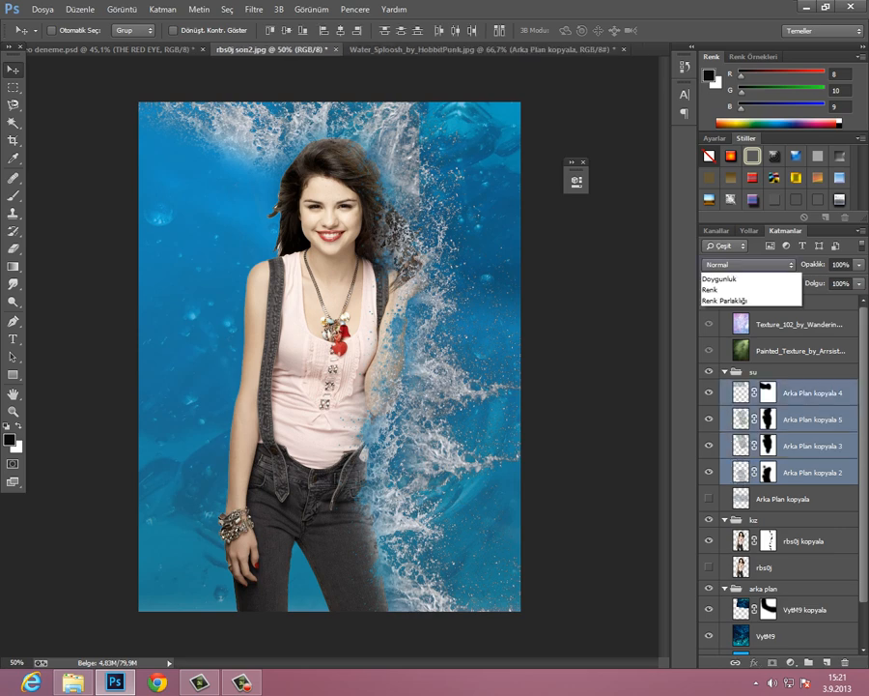
pyautogui.click(736, 611)
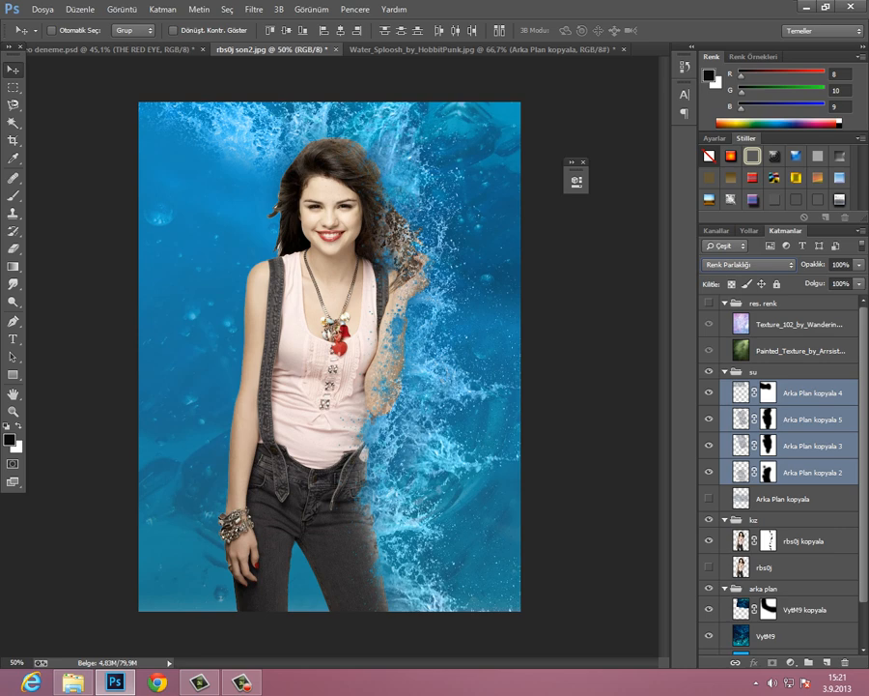
# Step: Return Arka Plan kopyala 4 to Normal blending and brush away its hard edge beside the hair on its layer mask
pyautogui.click(812, 393)
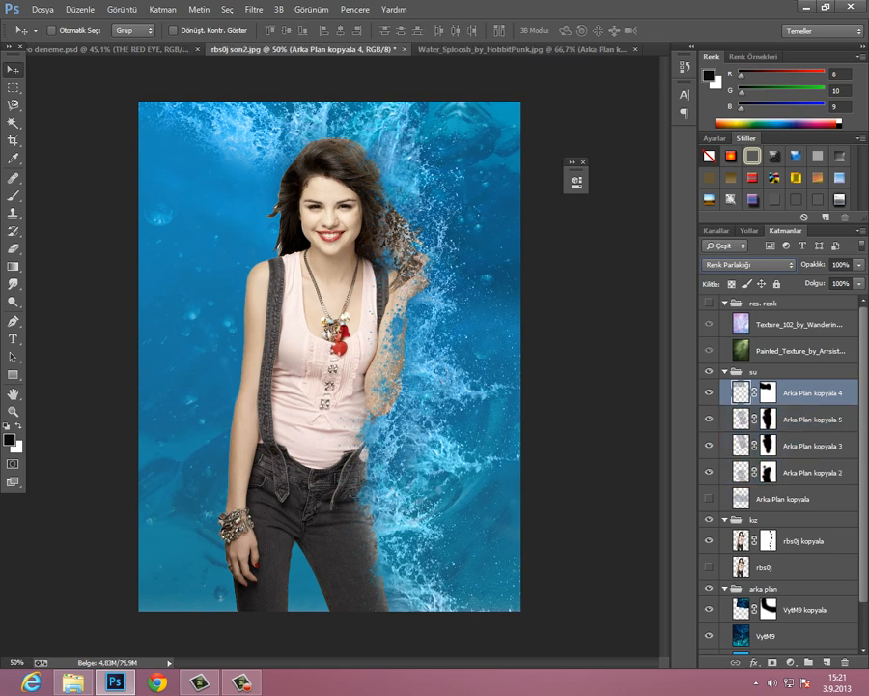
pyautogui.click(749, 264)
pyautogui.click(736, 276)
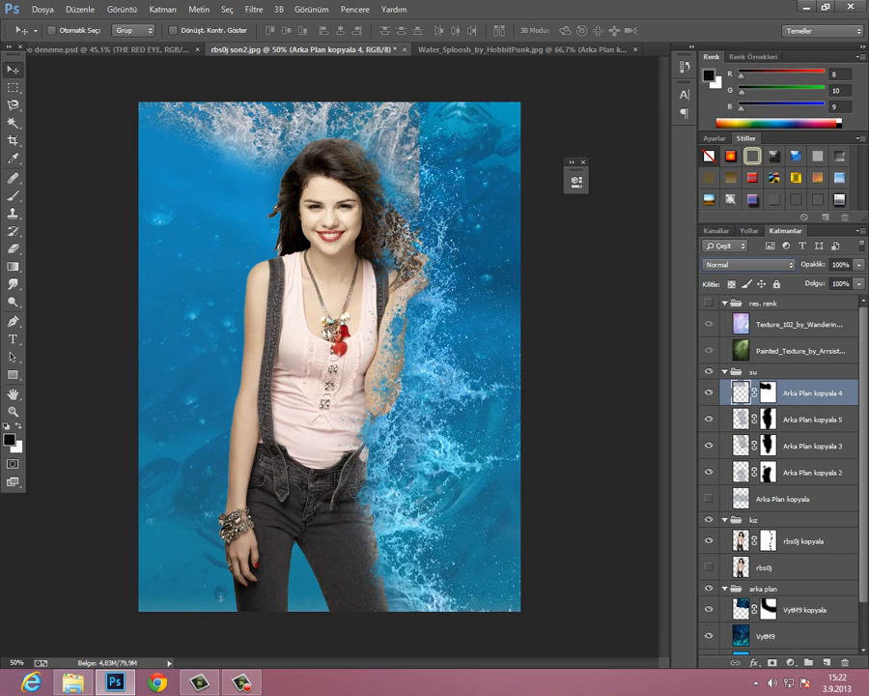
pyautogui.press('b')
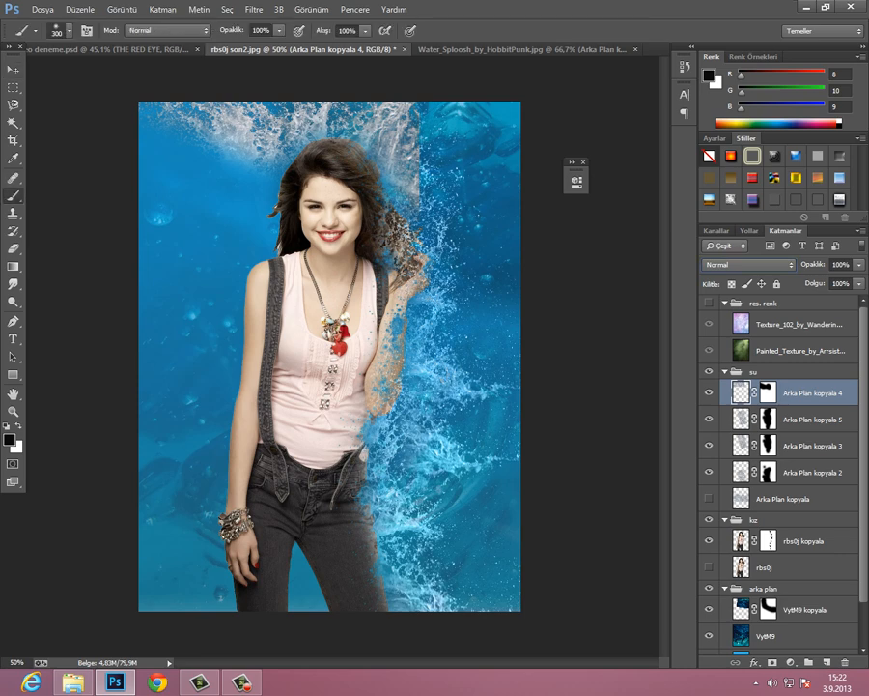
pyautogui.click(768, 392)
pyautogui.moveTo(461, 201); pyautogui.dragTo(452, 147)
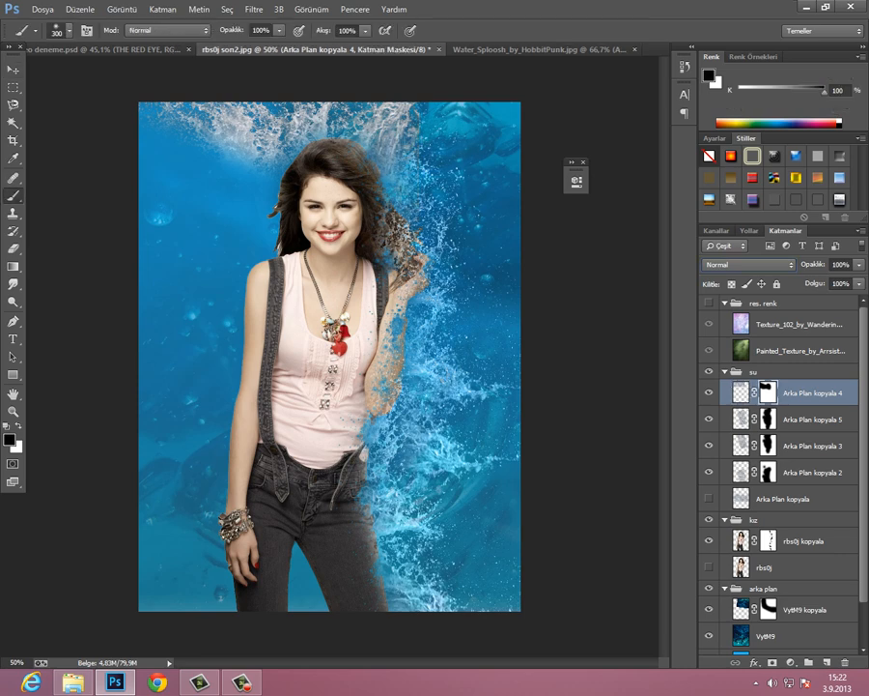
# Step: Lower the brush opacity to 22% and soften the water beside the figure on the masks of Arka Plan kopyala 2, 3 and 5
pyautogui.press('v')
pyautogui.click(812, 472)
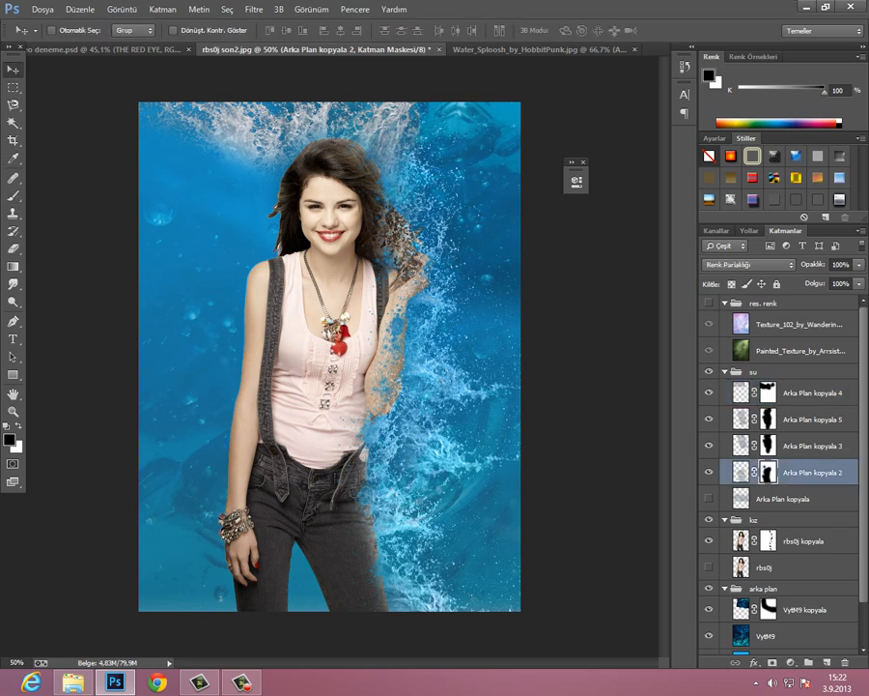
pyautogui.press('b')
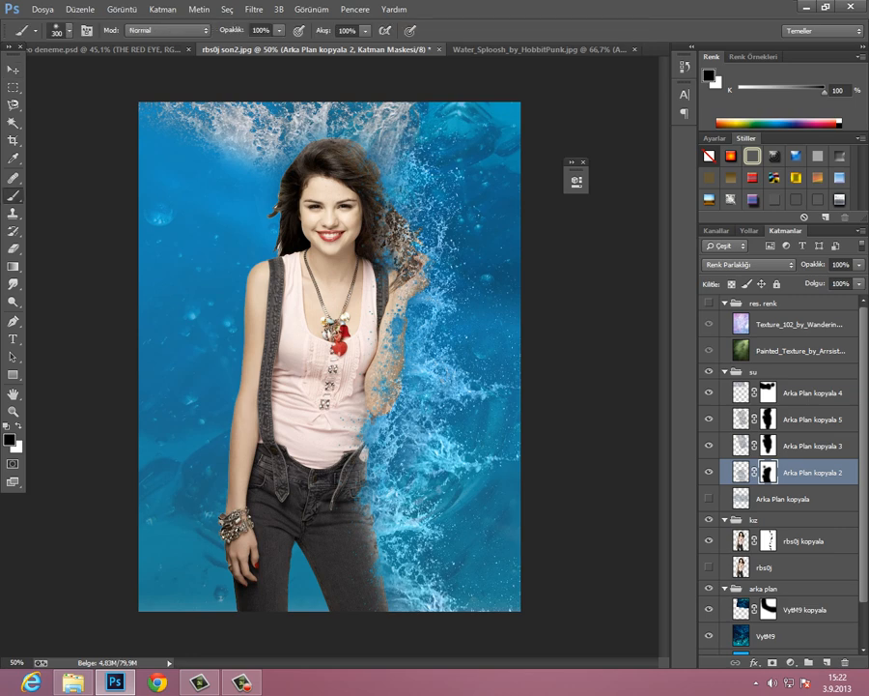
pyautogui.click(279, 31)
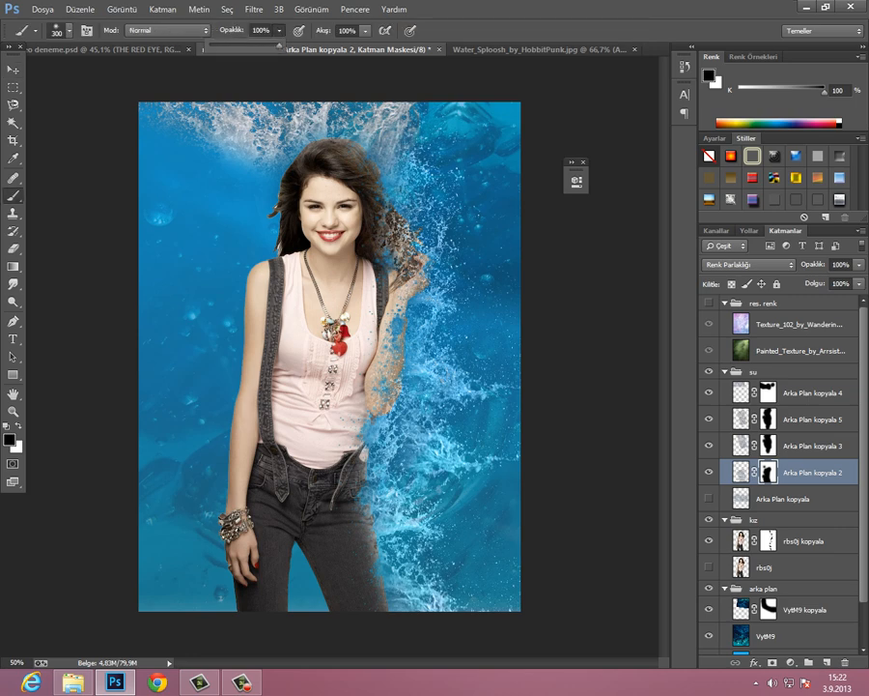
pyautogui.moveTo(279, 44); pyautogui.dragTo(224, 44)
pyautogui.press('Return')
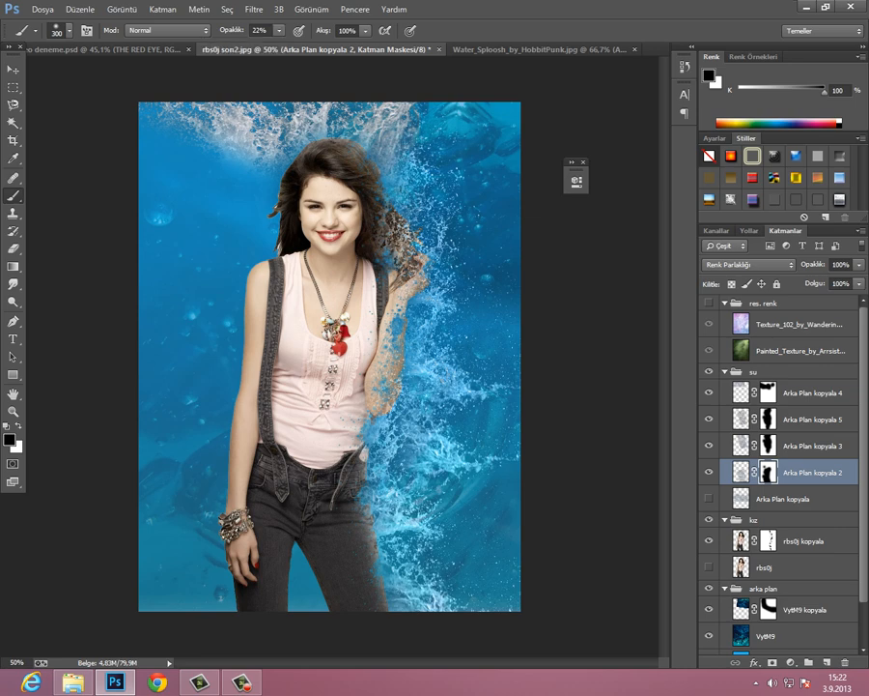
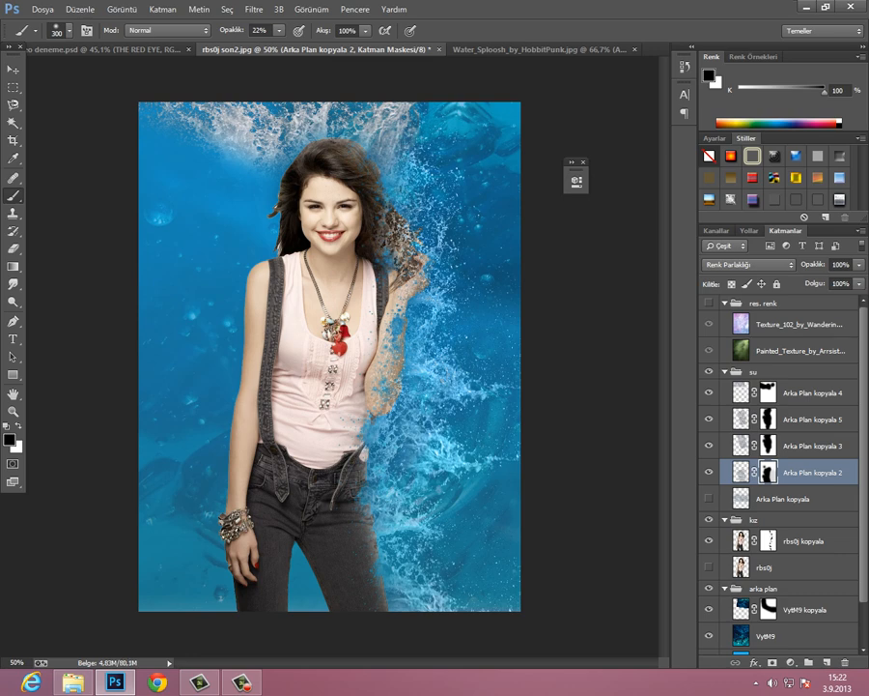
pyautogui.moveTo(444, 140); pyautogui.dragTo(486, 253)
pyautogui.click(811, 445)
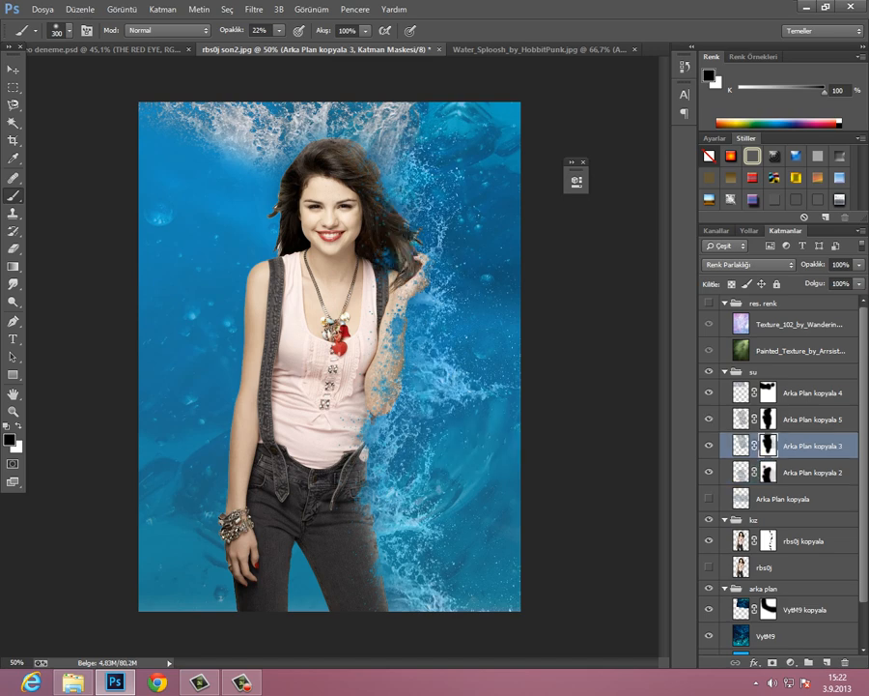
pyautogui.click(811, 419)
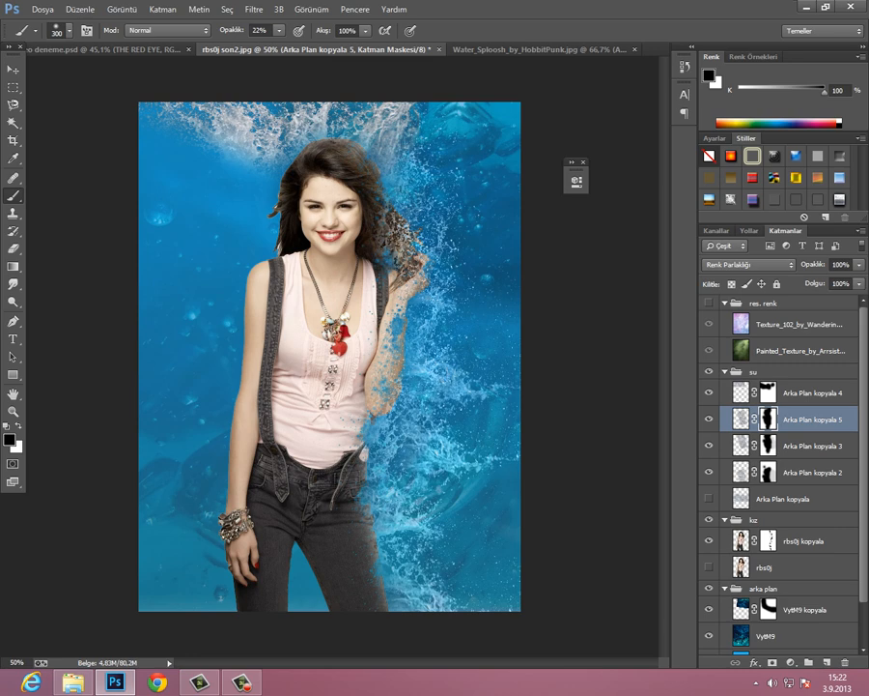
# Step: Check the effect of Arka Plan kopyala 4 by toggling its visibility, then show the res. renk group and select it
pyautogui.click(709, 393)
pyautogui.click(709, 393)
pyautogui.click(709, 303)
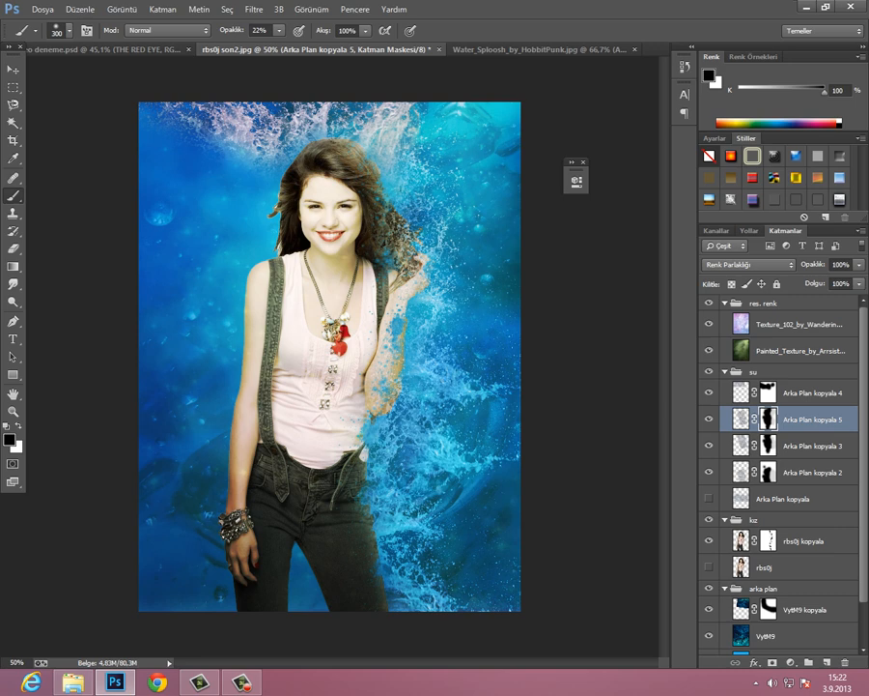
pyautogui.click(770, 303)
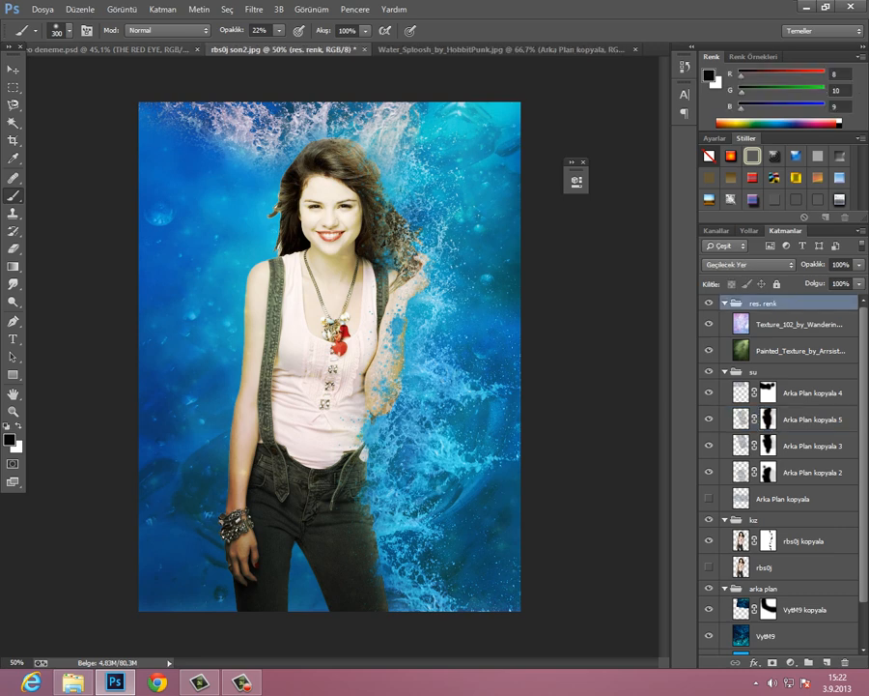
# Step: Compare the composition with the finished fire-and-water poster in the deneme.psd document
pyautogui.click(120, 49)
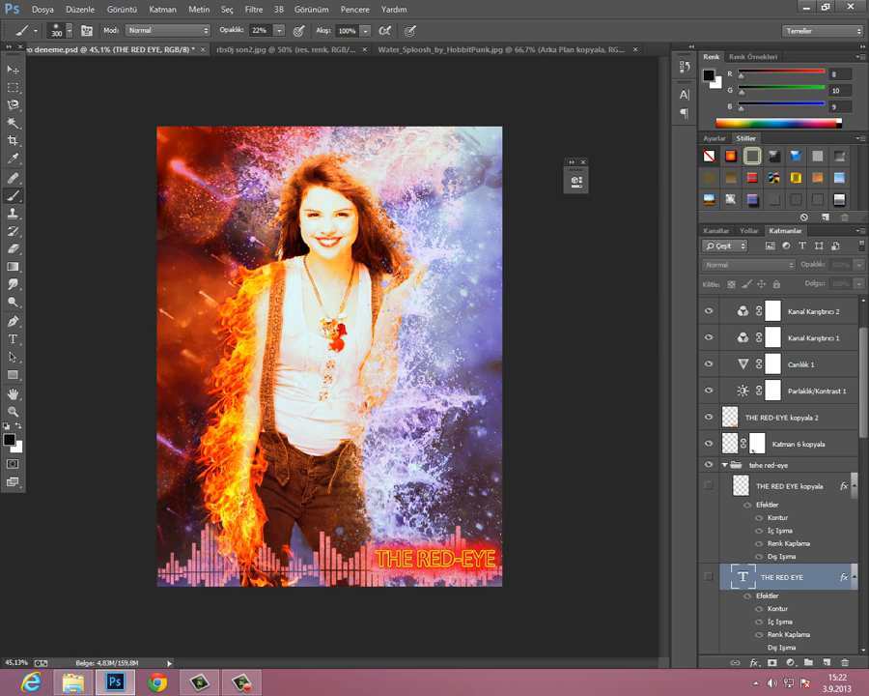
pyautogui.press('v')
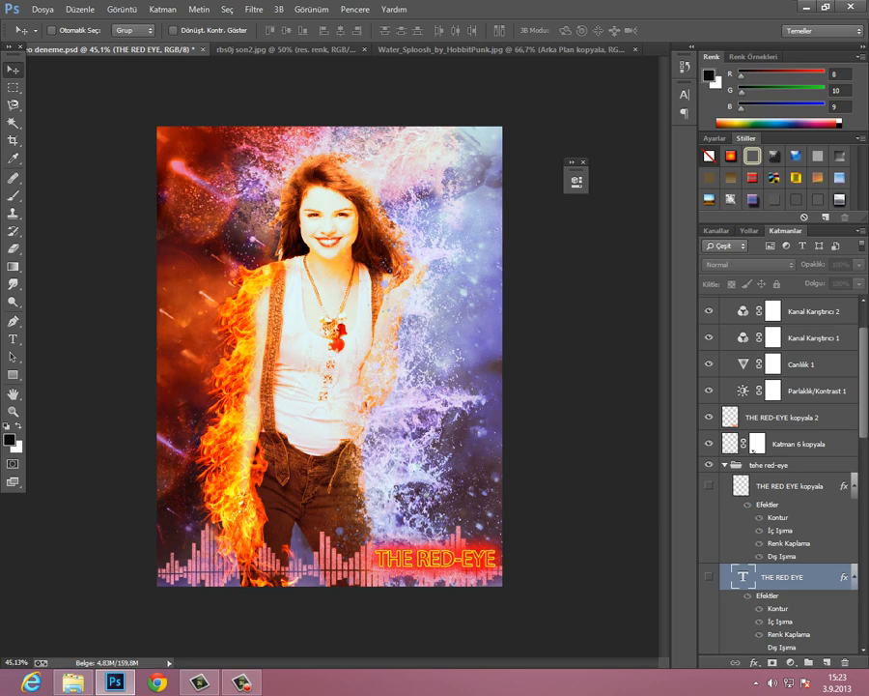
pyautogui.click(280, 49)
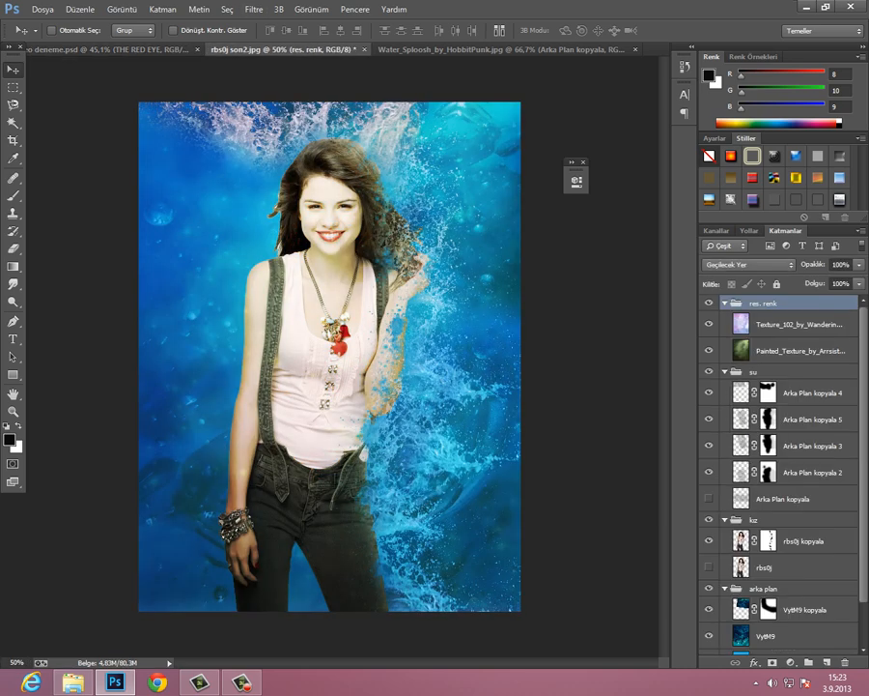
# Step: Place the ates1 flame image from the mazemeler folder into the composition, above the res. renk group
pyautogui.click(74, 681)
pyautogui.click(314, 333)
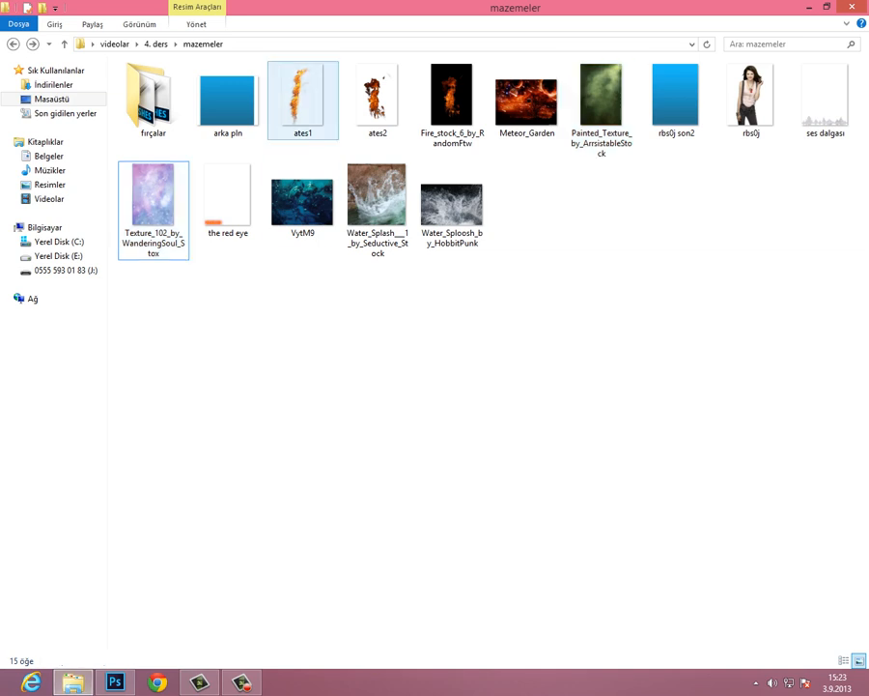
pyautogui.click(303, 101)
pyautogui.moveTo(303, 101); pyautogui.dragTo(241, 406)
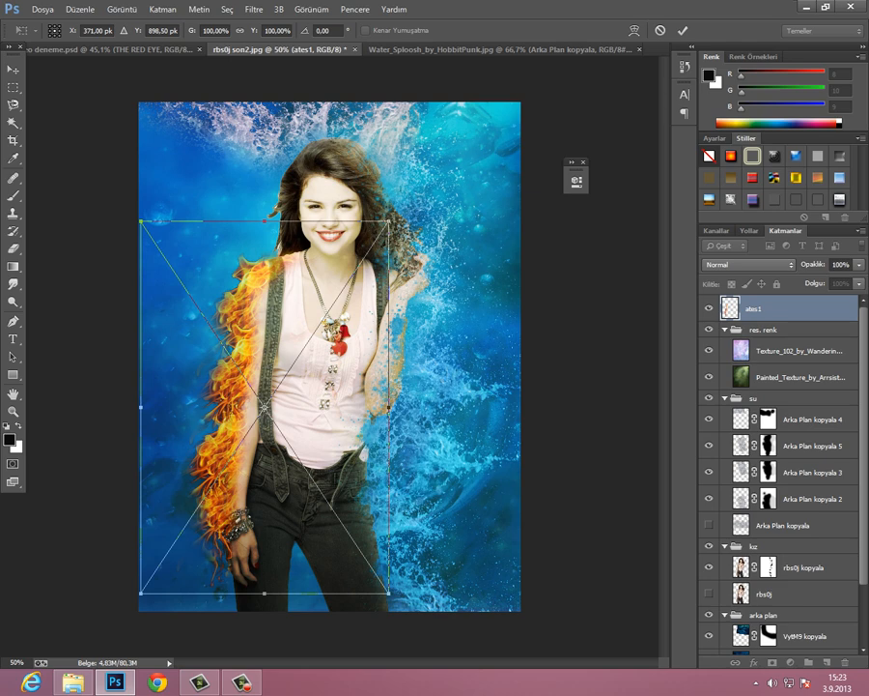
# Step: Scale the placed flame to 98.48%, rotate it to -1.88° and fit it along the woman's lowered arm
pyautogui.moveTo(430, 411); pyautogui.dragTo(428, 395)
pyautogui.moveTo(247, 300)
pyautogui.mouseDown()
pyautogui.moveTo(255, 291)
pyautogui.moveTo(251, 299)
pyautogui.mouseUp()
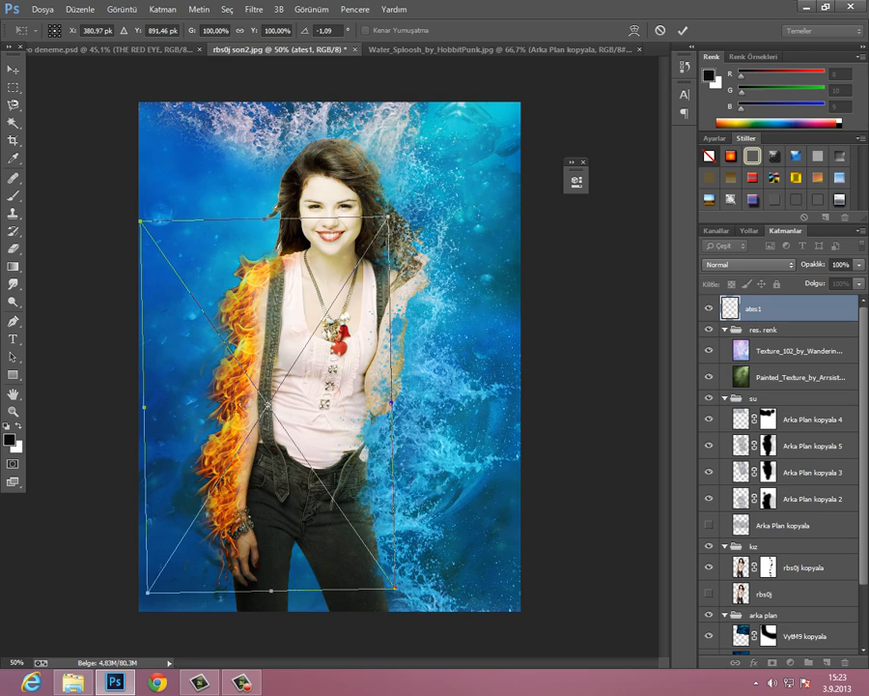
pyautogui.moveTo(388, 217); pyautogui.dragTo(384, 222)
pyautogui.moveTo(262, 266); pyautogui.dragTo(271, 264)
pyautogui.moveTo(516, 219); pyautogui.dragTo(514, 215)
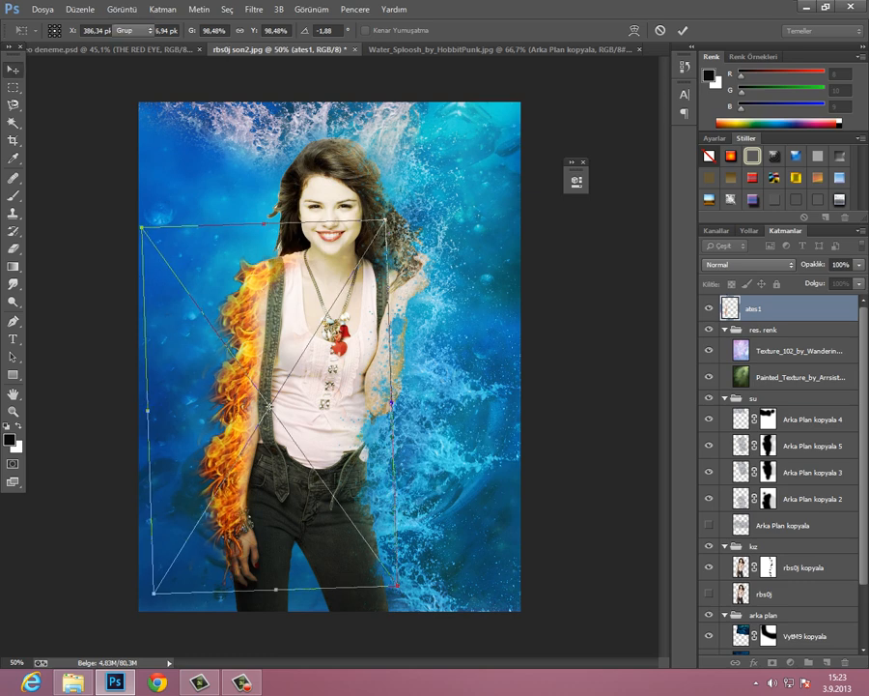
pyautogui.press('Return')
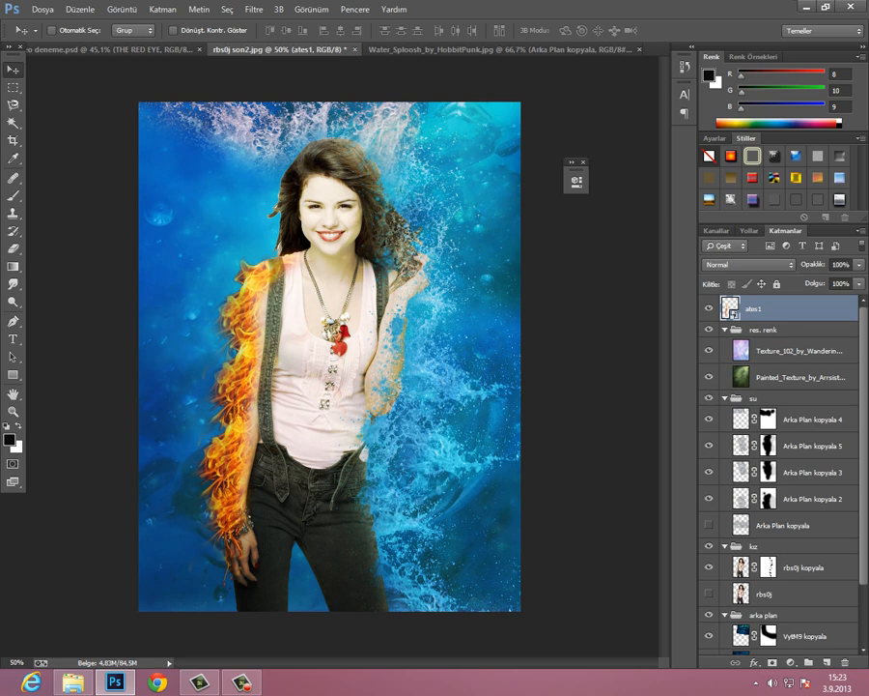
# Step: Check the flame against the finished poster in deneme.psd and rasterize the ates1 layer
pyautogui.click(116, 49)
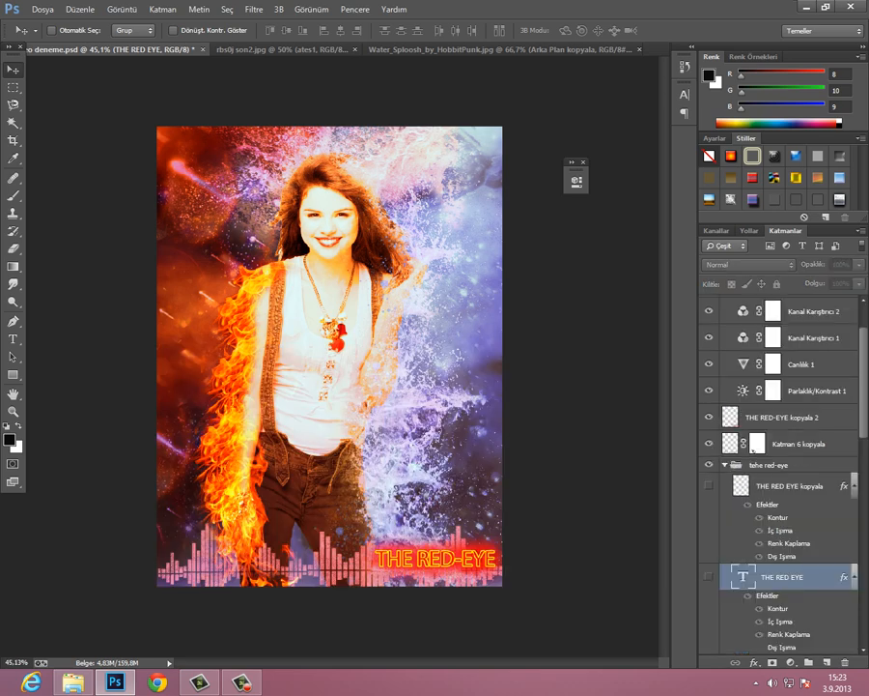
pyautogui.click(275, 49)
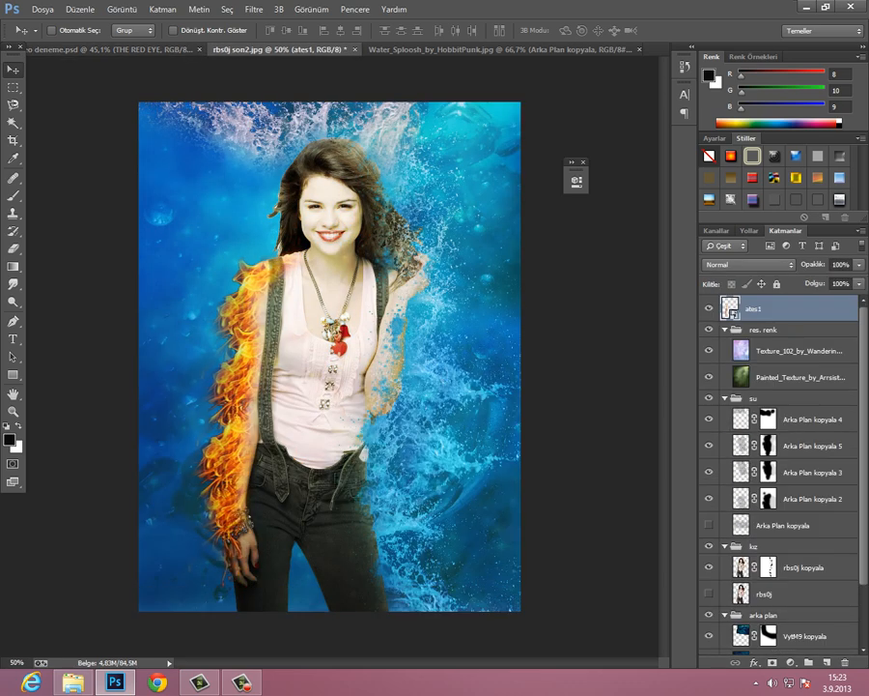
pyautogui.rightClick(766, 309)
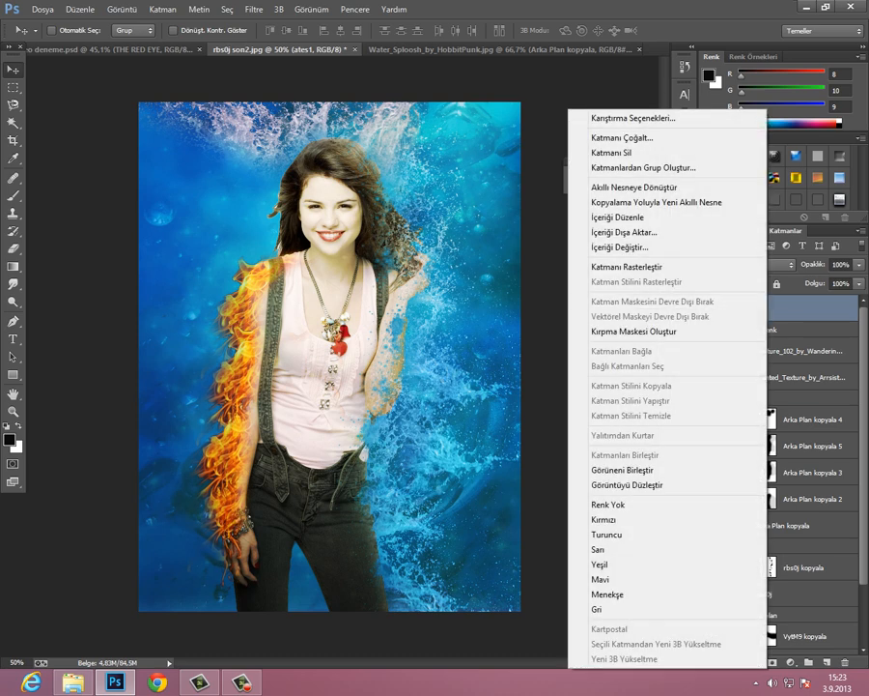
pyautogui.click(676, 265)
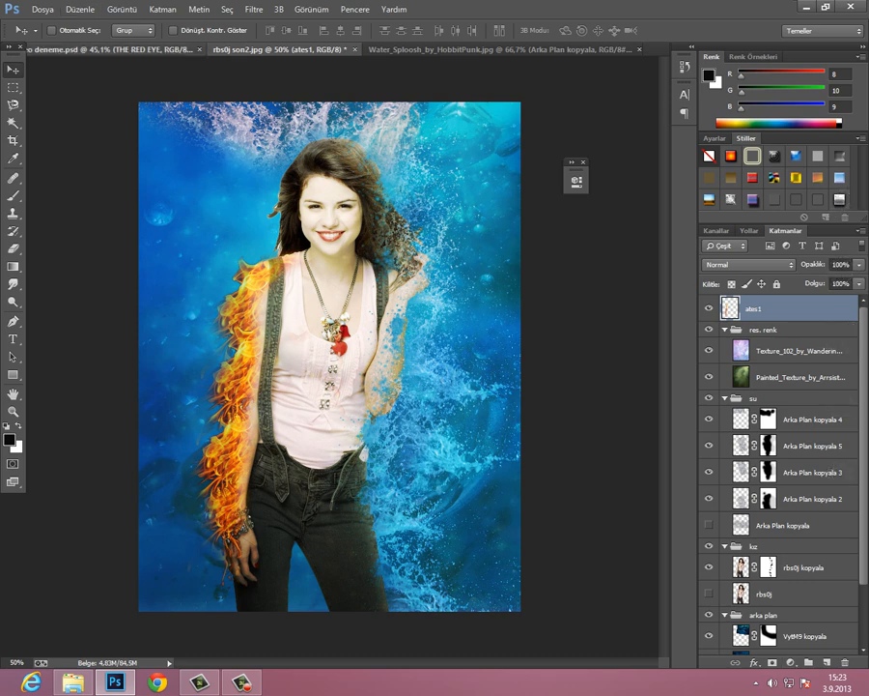
# Step: Check the finished poster again and open Fire_stock_6_by_RandomFtw from the mazemeler folder as a separate document
pyautogui.click(99, 50)
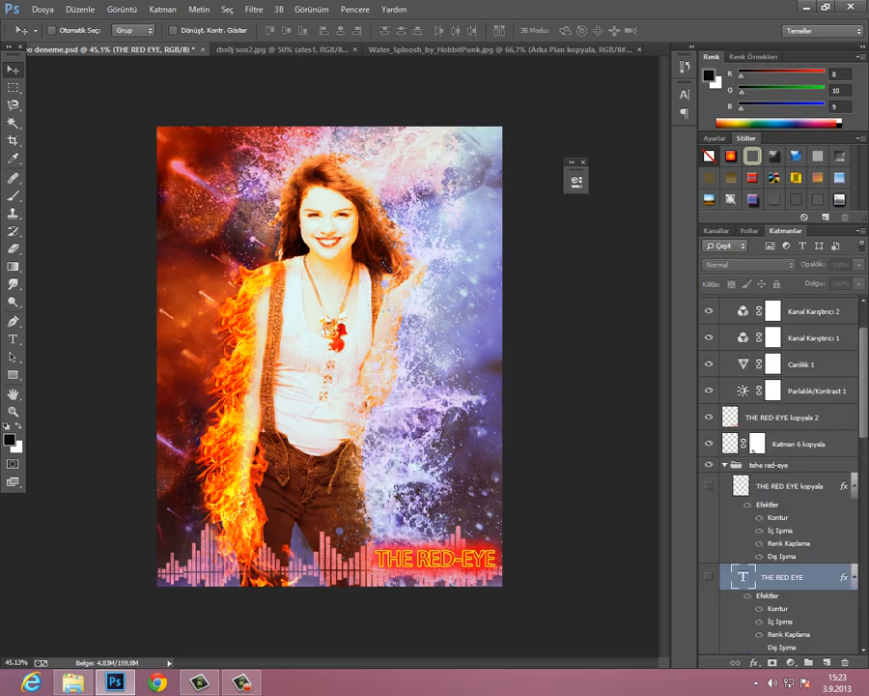
pyautogui.click(280, 50)
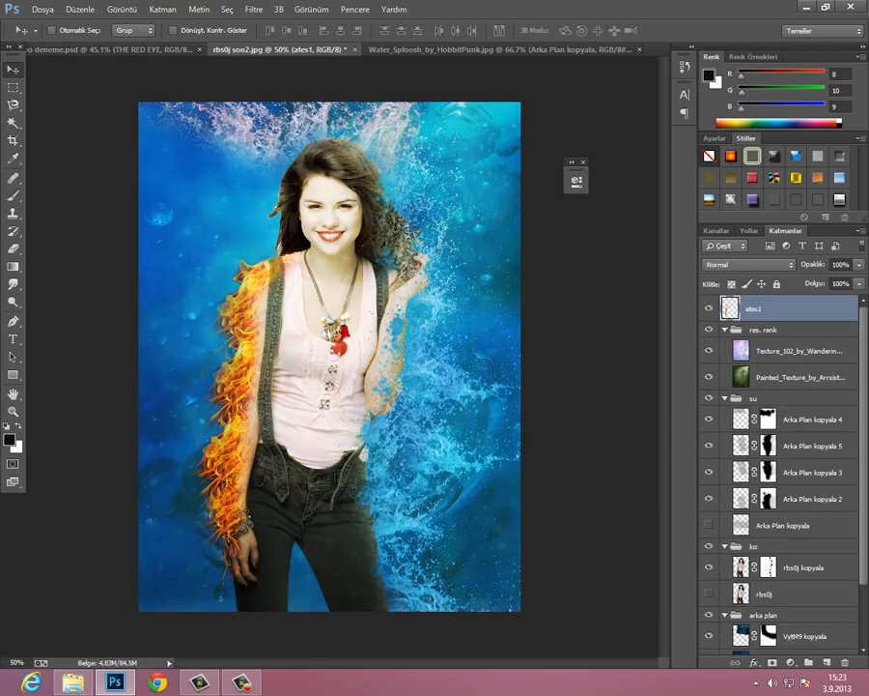
pyautogui.click(73, 682)
pyautogui.click(456, 309)
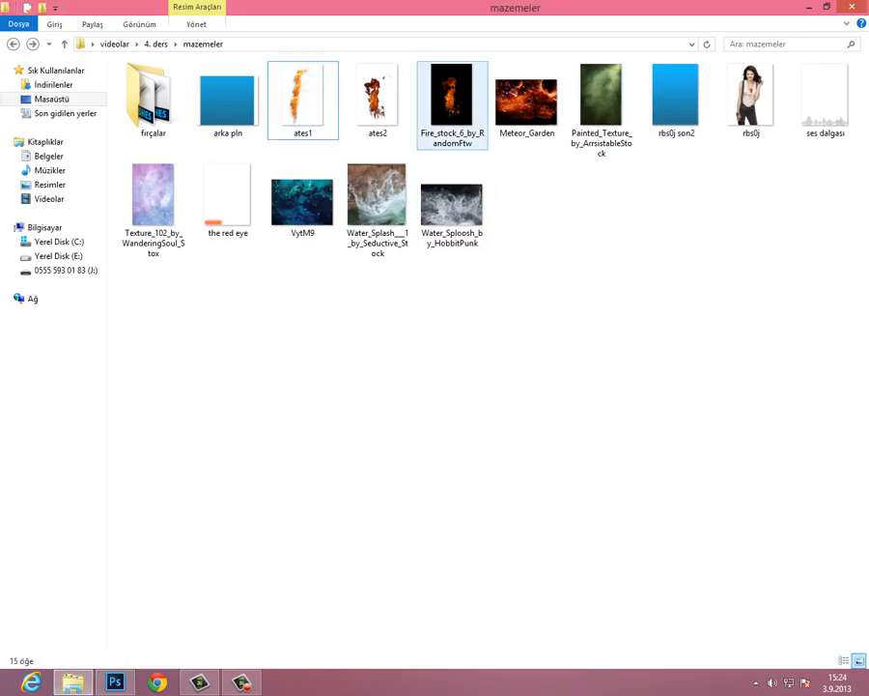
pyautogui.click(452, 105)
pyautogui.moveTo(452, 105); pyautogui.dragTo(319, 367)
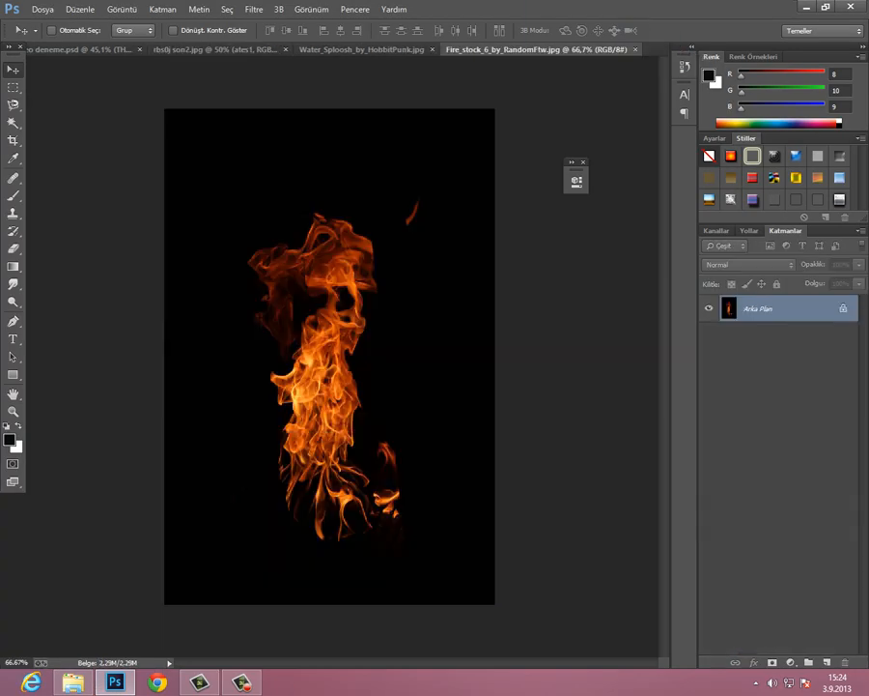
# Step: Close the Water_Sploosh_by_HobbitPunk document without saving its changes
pyautogui.click(372, 49)
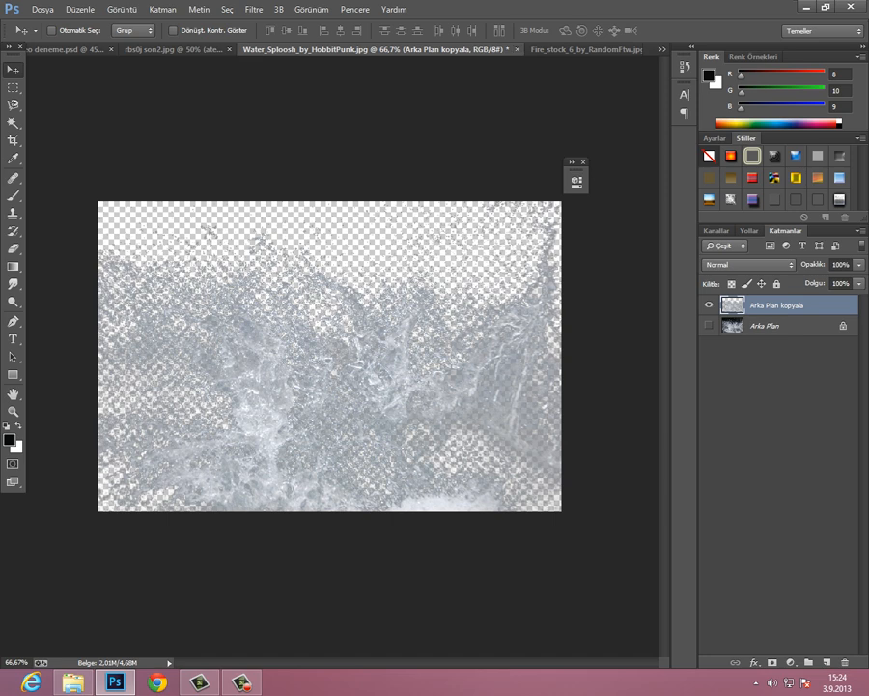
pyautogui.hotkey('ctrl', 'w')
pyautogui.press('Right')
pyautogui.press('Return')
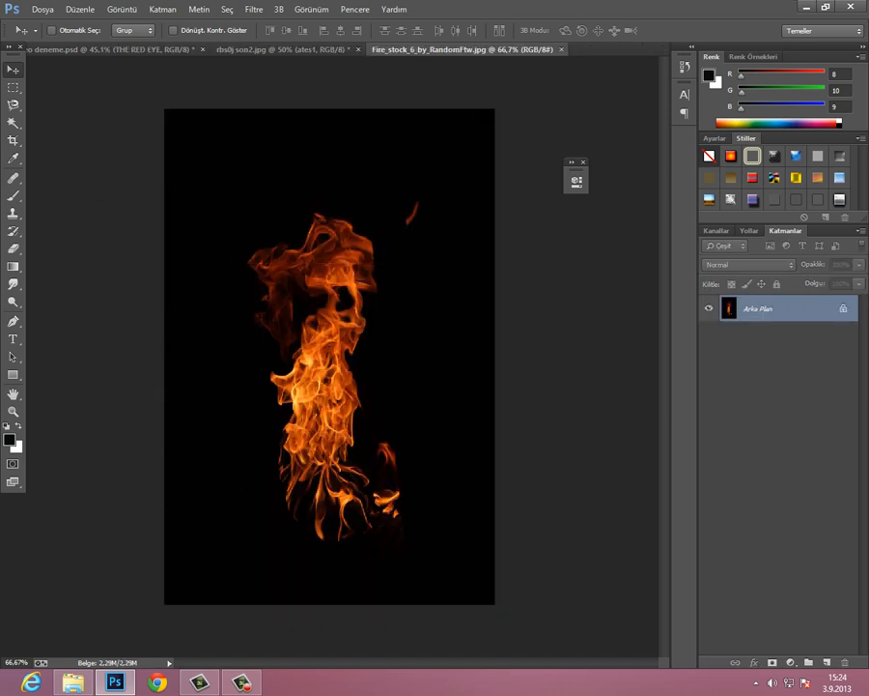
# Step: Duplicate the fire photo's background layer, hide the original, and select the black on the copy with Color Range at fuzziness 138
pyautogui.moveTo(753, 308); pyautogui.dragTo(827, 662)
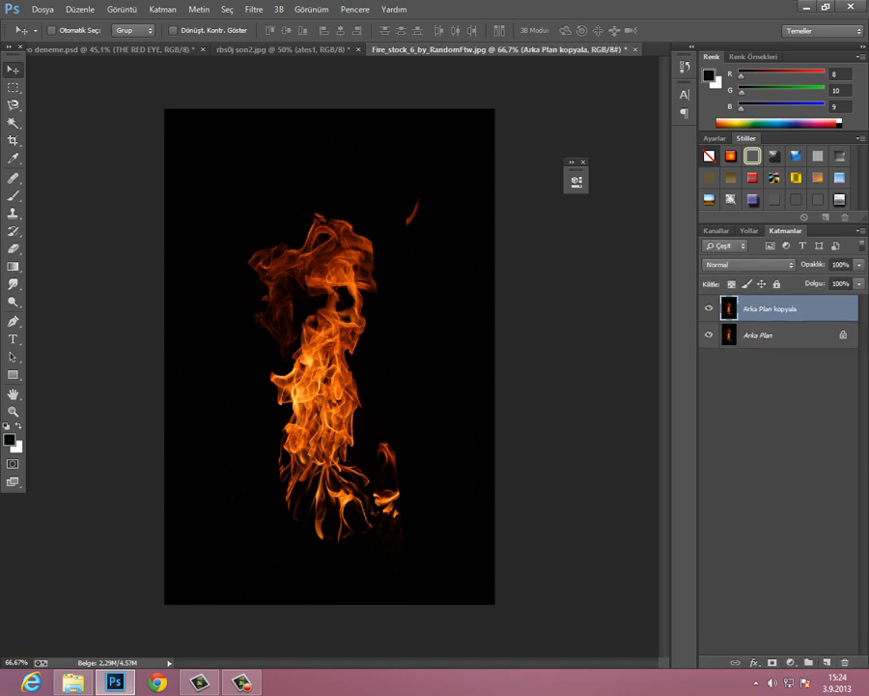
pyautogui.click(709, 334)
pyautogui.click(227, 9)
pyautogui.click(253, 139)
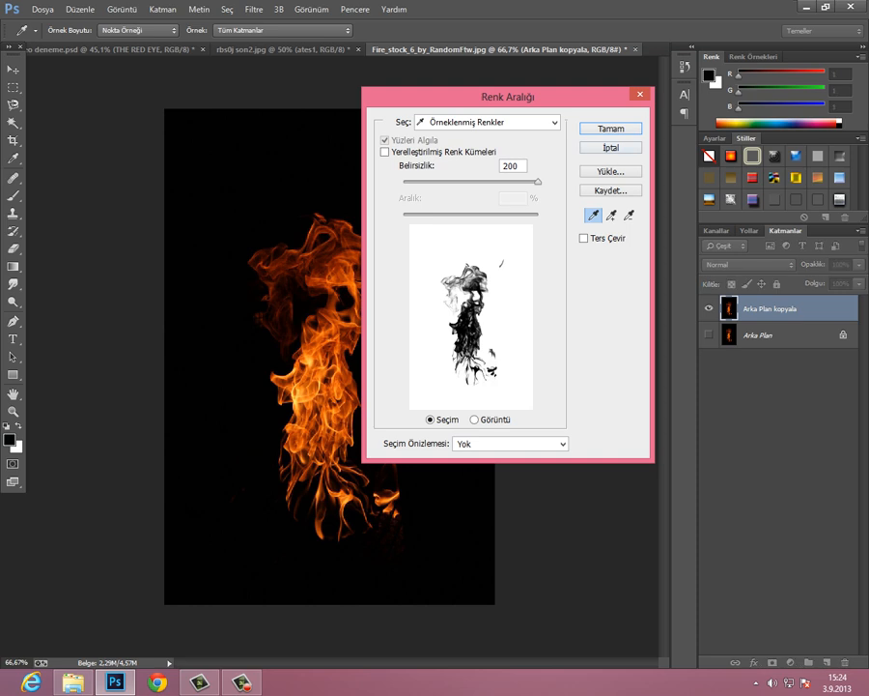
pyautogui.moveTo(538, 181); pyautogui.dragTo(495, 182)
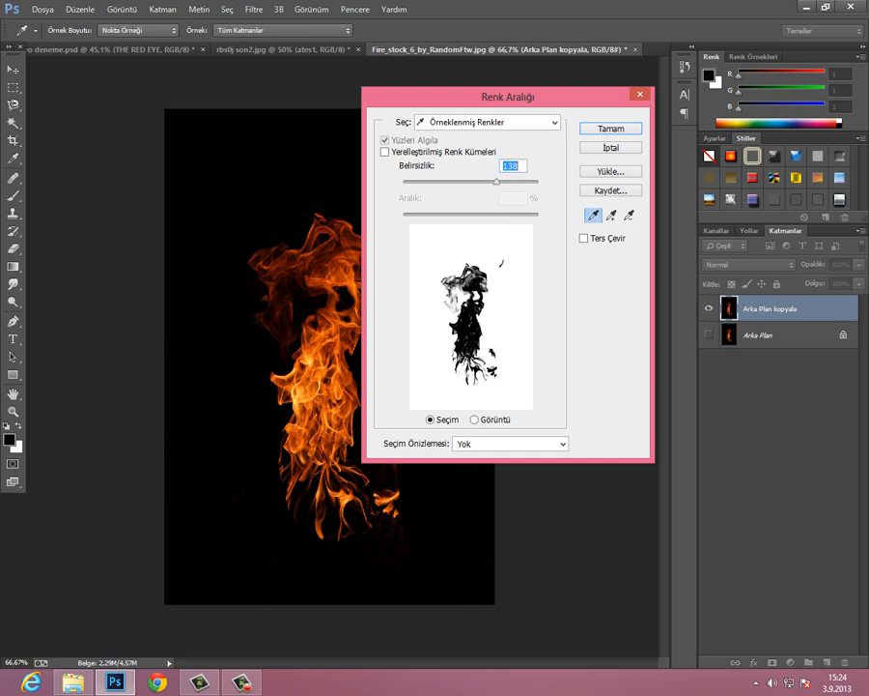
pyautogui.press('Return')
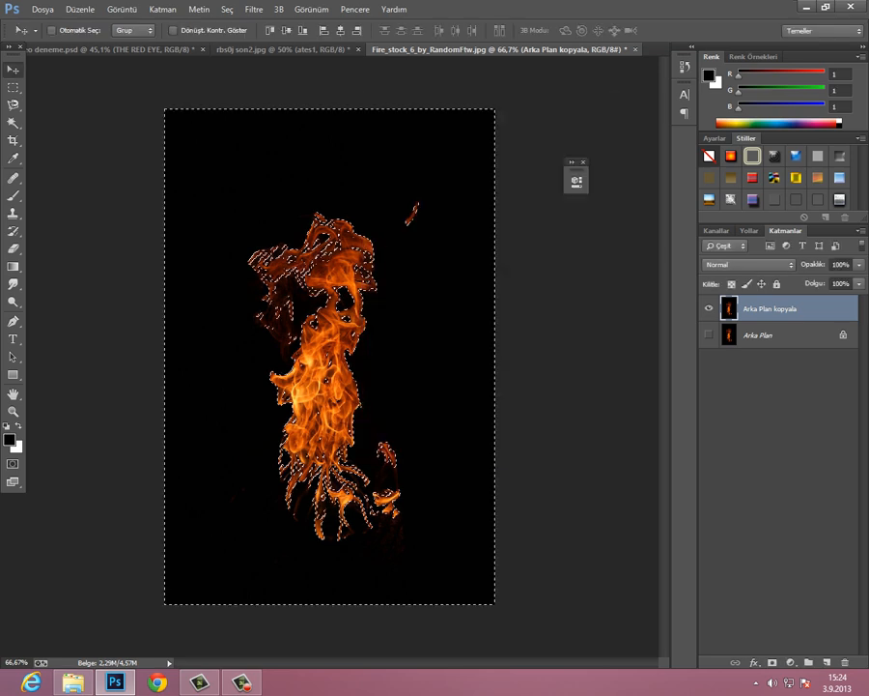
# Step: Delete the selected black area from the fire layer copy and clear the selection
pyautogui.press('Delete')
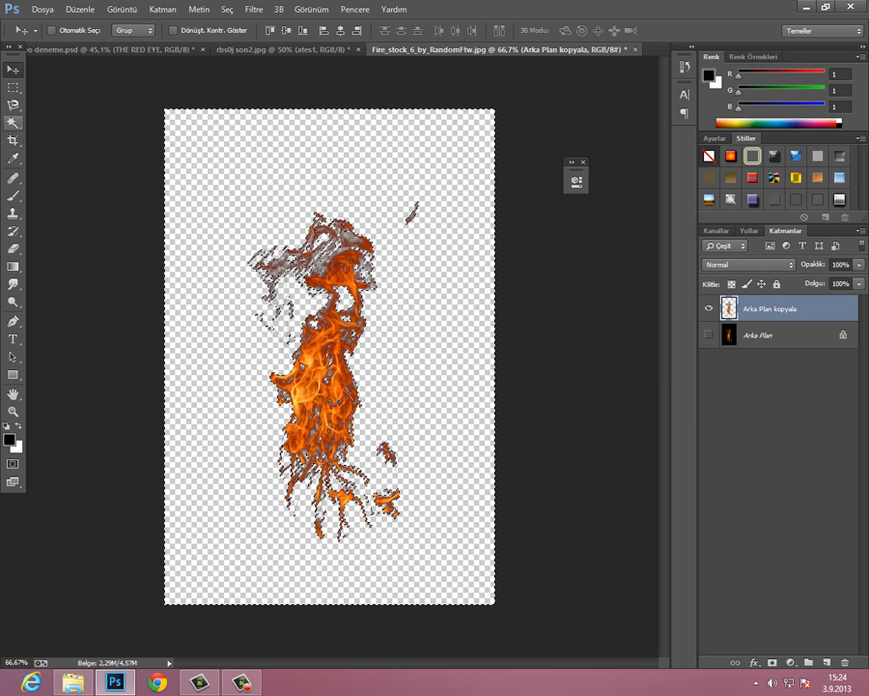
pyautogui.click(13, 104)
pyautogui.rightClick(332, 279)
pyautogui.click(360, 287)
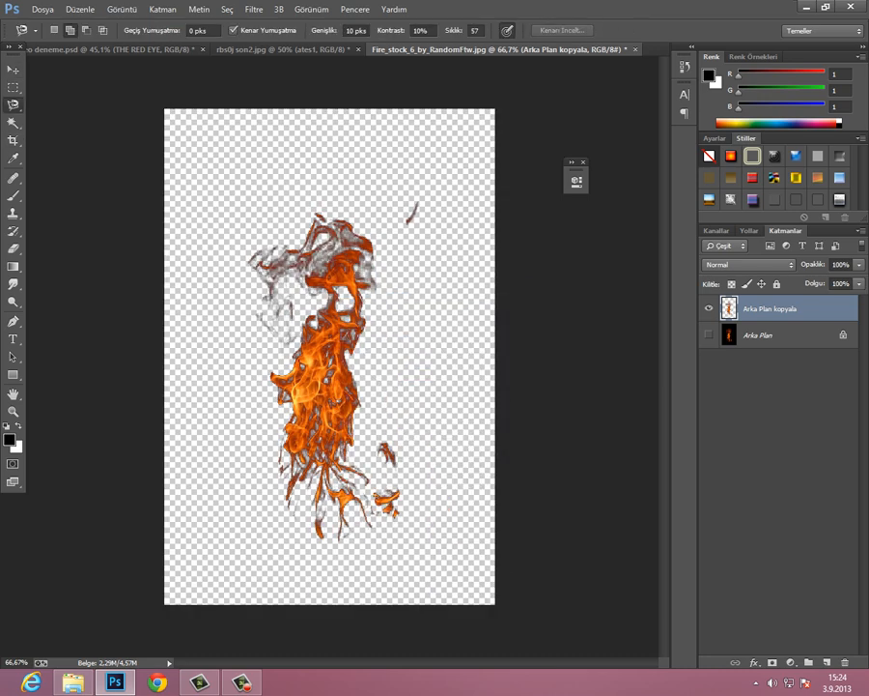
# Step: Move the cut-out flame into the rbs0j son2 composition over the lowered arm and set its blend mode to Linear Dodge (Add)
pyautogui.press('v')
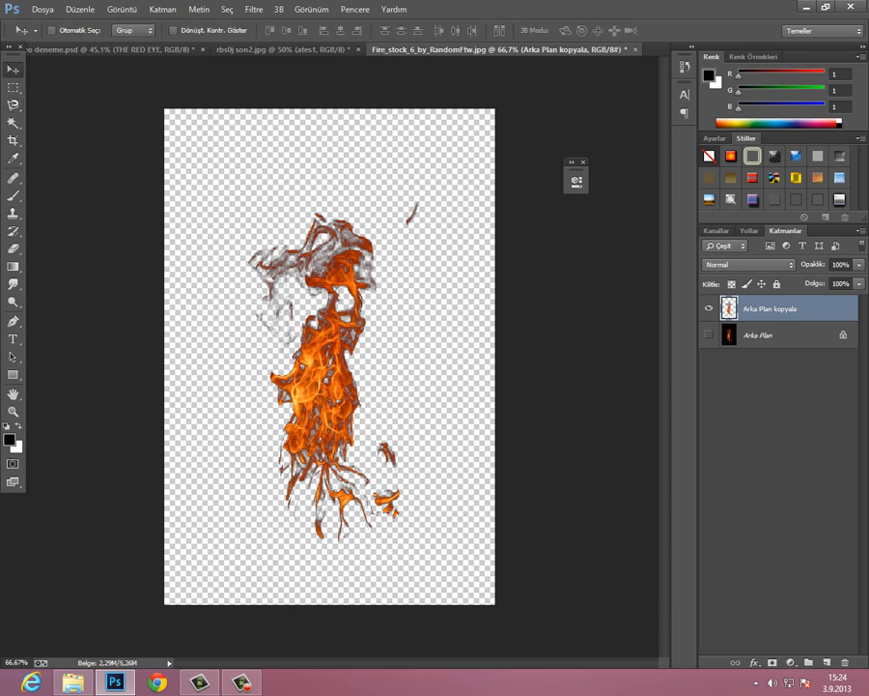
pyautogui.moveTo(354, 312); pyautogui.dragTo(251, 432)
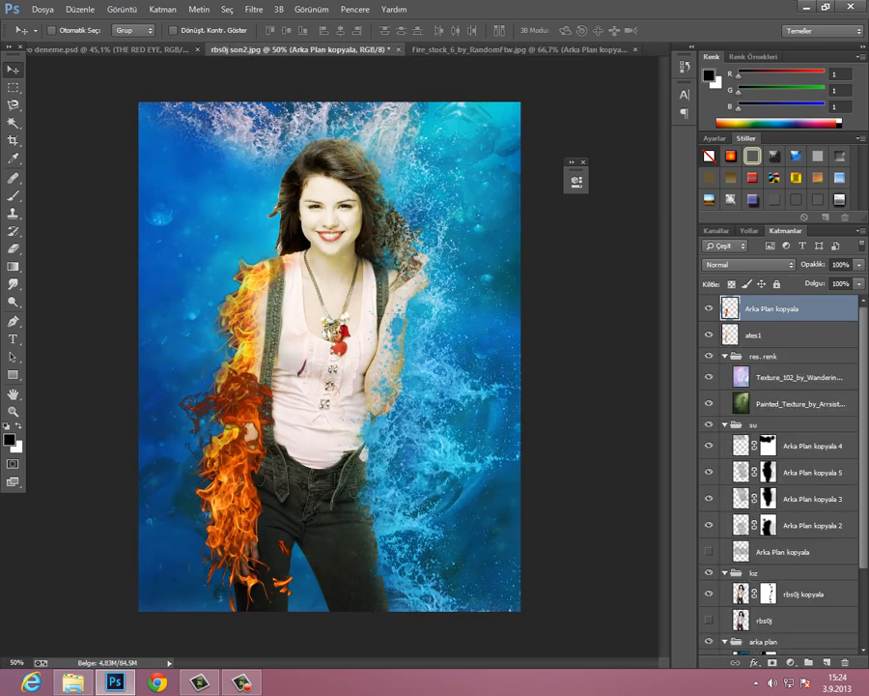
pyautogui.click(748, 264)
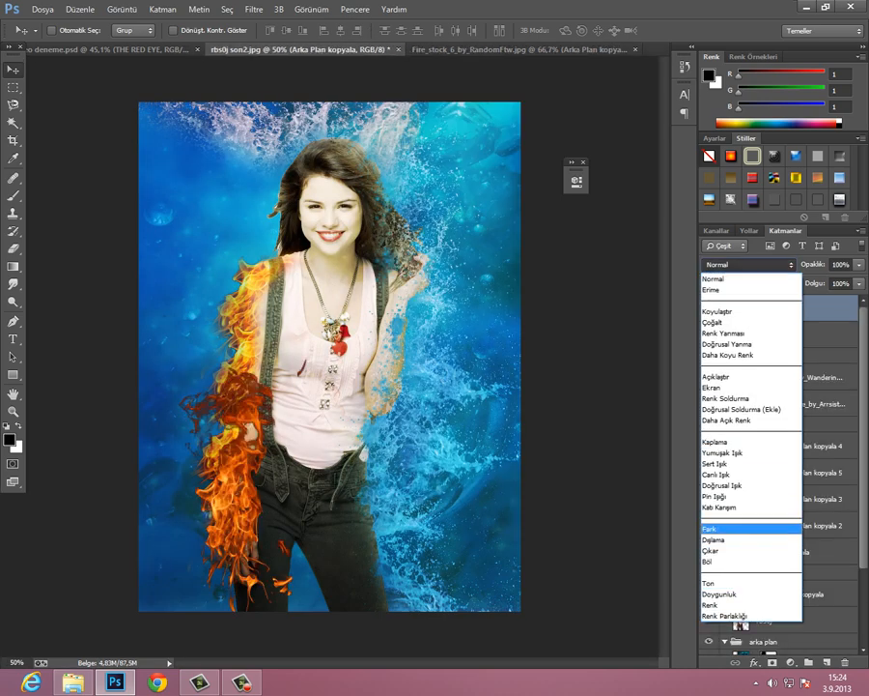
pyautogui.click(749, 409)
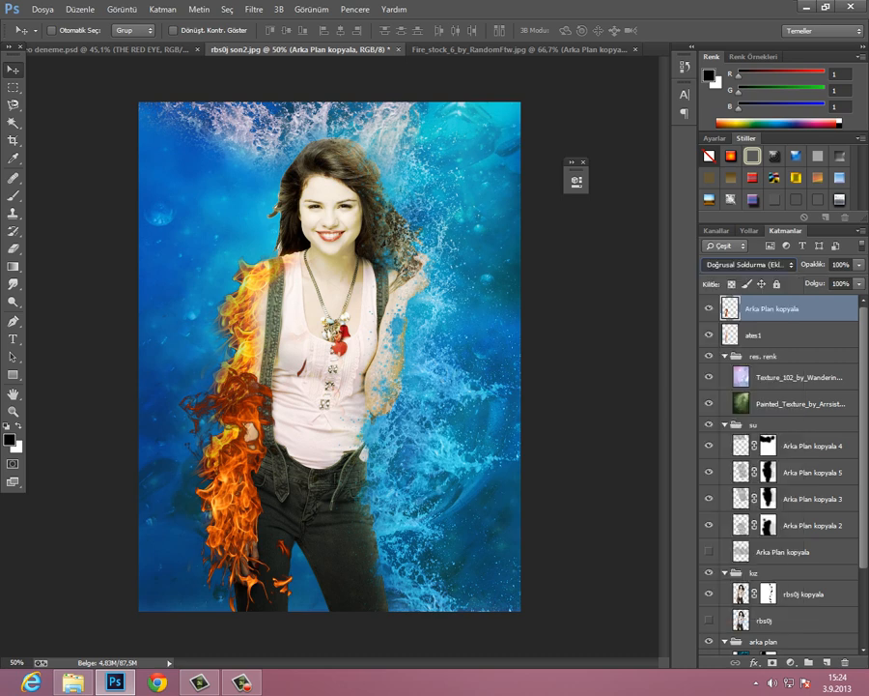
pyautogui.moveTo(248, 434)
pyautogui.mouseDown()
pyautogui.moveTo(261, 468)
pyautogui.moveTo(284, 427)
pyautogui.moveTo(243, 452)
pyautogui.moveTo(237, 433)
pyautogui.moveTo(262, 445)
pyautogui.mouseUp()
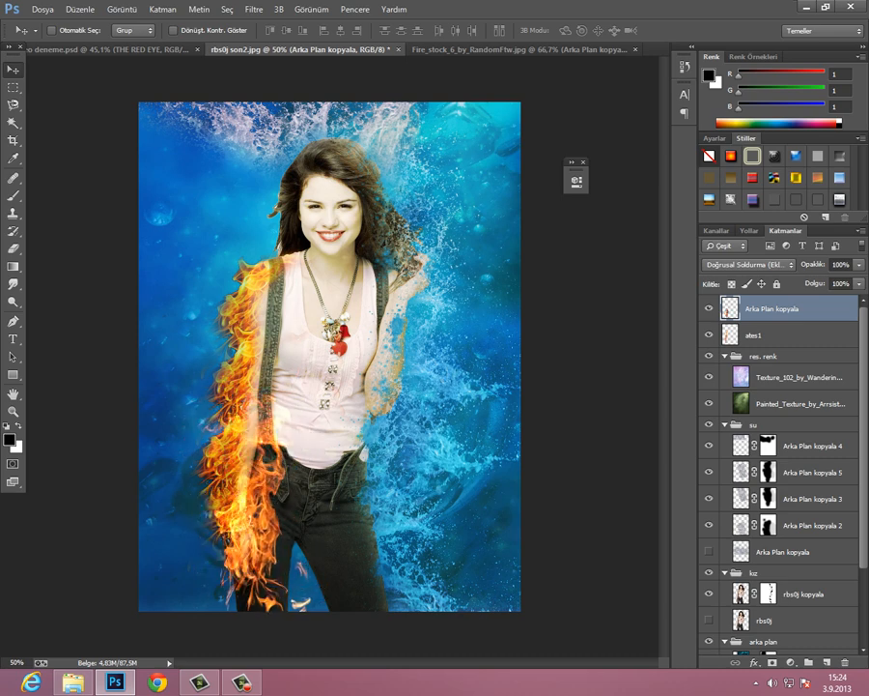
# Step: Scale the new flame to 83.66%, rotate it to -2.79° and move it over the woman's forearm and hand
pyautogui.hotkey('ctrl', 't')
pyautogui.moveTo(375, 480); pyautogui.dragTo(375, 473)
pyautogui.moveTo(319, 375); pyautogui.dragTo(298, 420)
pyautogui.moveTo(230, 501); pyautogui.dragTo(183, 250)
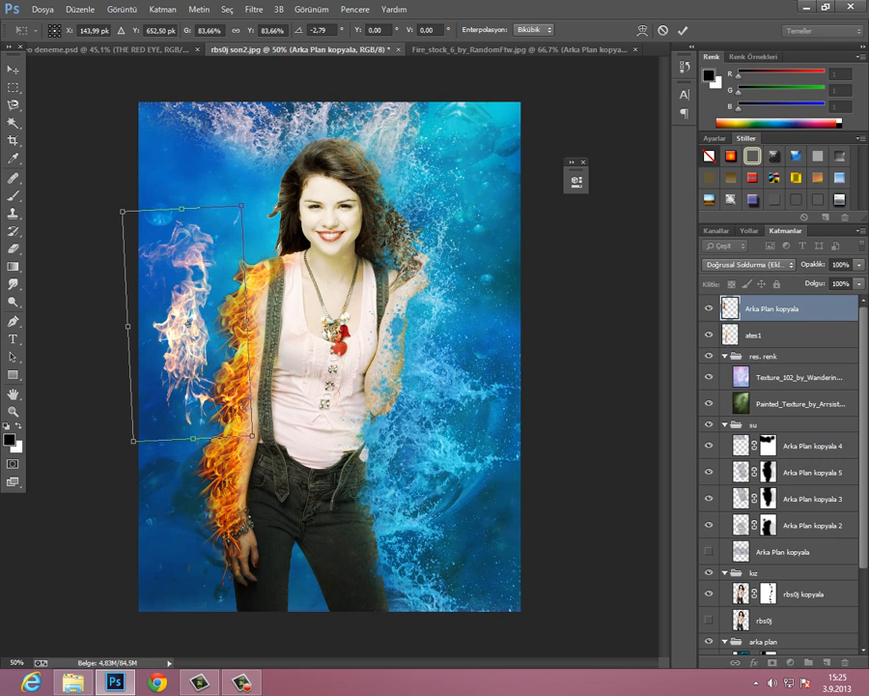
pyautogui.moveTo(183, 250); pyautogui.dragTo(226, 382)
pyautogui.moveTo(236, 338); pyautogui.dragTo(247, 414)
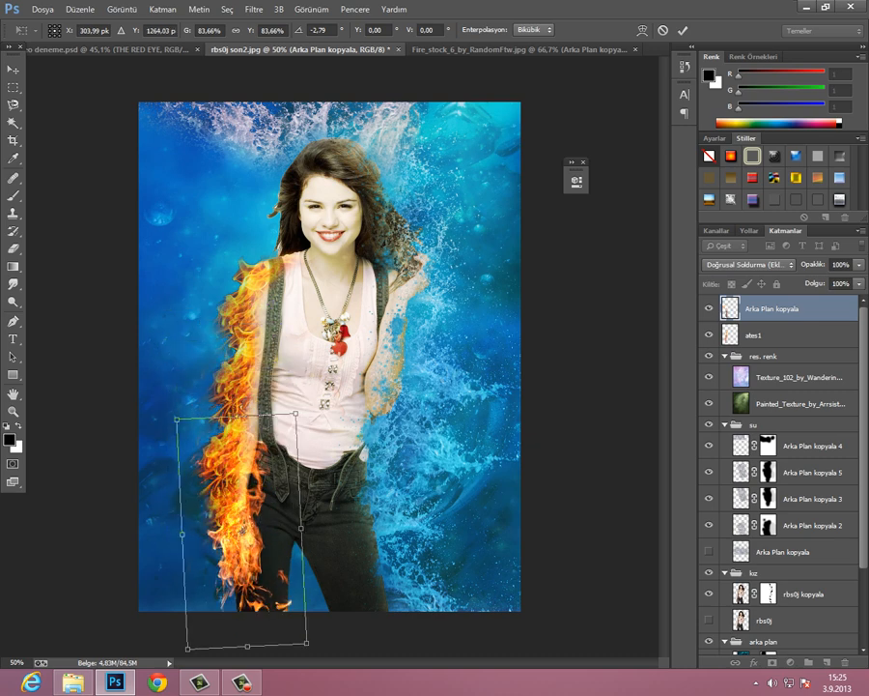
# Step: Refine the forearm flame's fit with a -6.17° rotation and 79.63% scale, and apply the transformation
pyautogui.moveTo(374, 462); pyautogui.dragTo(367, 451)
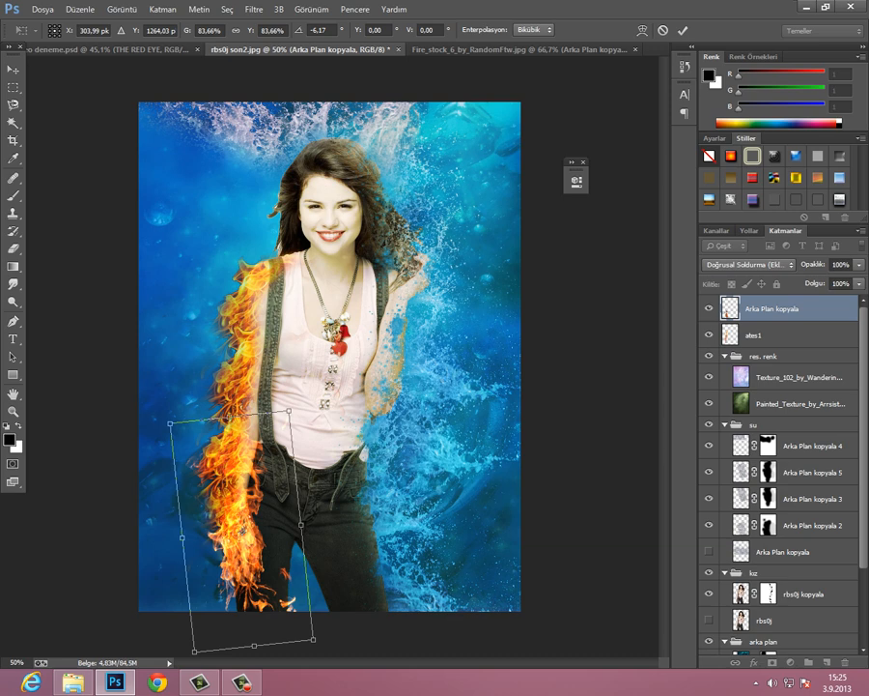
pyautogui.moveTo(249, 468); pyautogui.dragTo(252, 466)
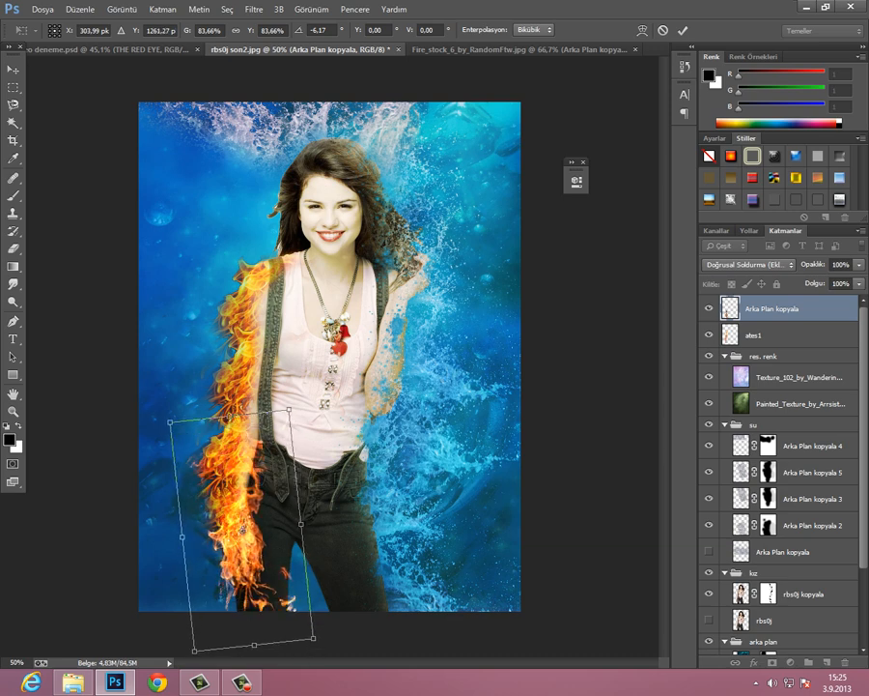
pyautogui.moveTo(289, 410); pyautogui.dragTo(284, 422)
pyautogui.moveTo(246, 467)
pyautogui.mouseDown()
pyautogui.moveTo(251, 478)
pyautogui.moveTo(247, 466)
pyautogui.mouseUp()
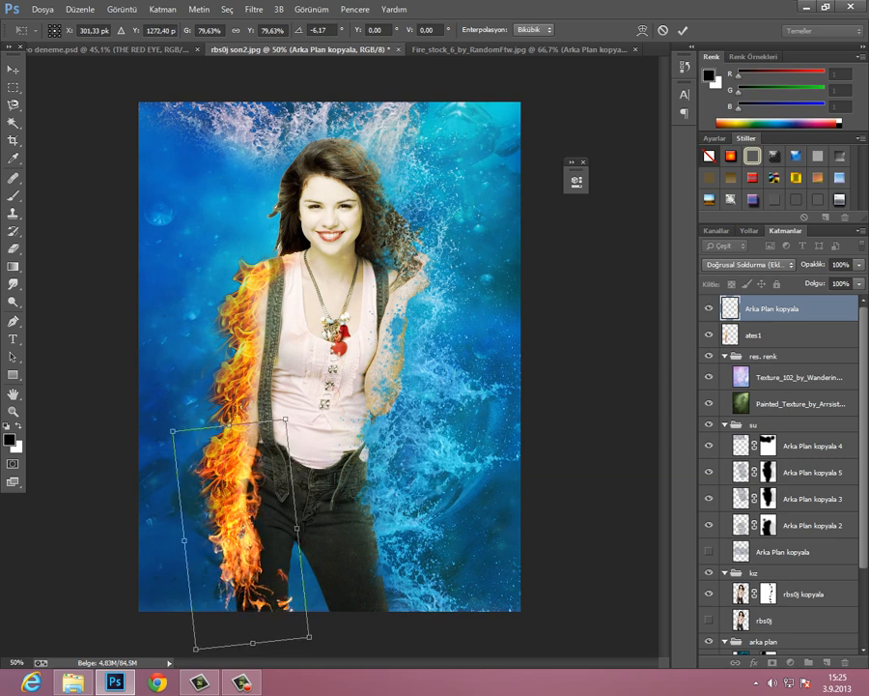
pyautogui.press('Return')
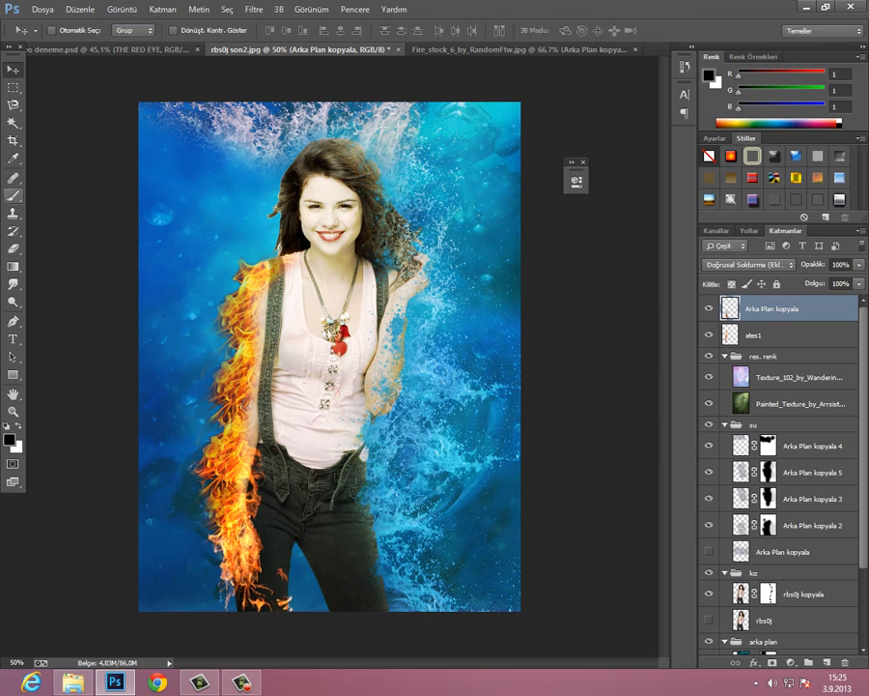
# Step: Add a layer mask to the forearm flame and softly fade its lower part with a size 300 black brush at 22% opacity
pyautogui.press('b')
pyautogui.click(771, 663)
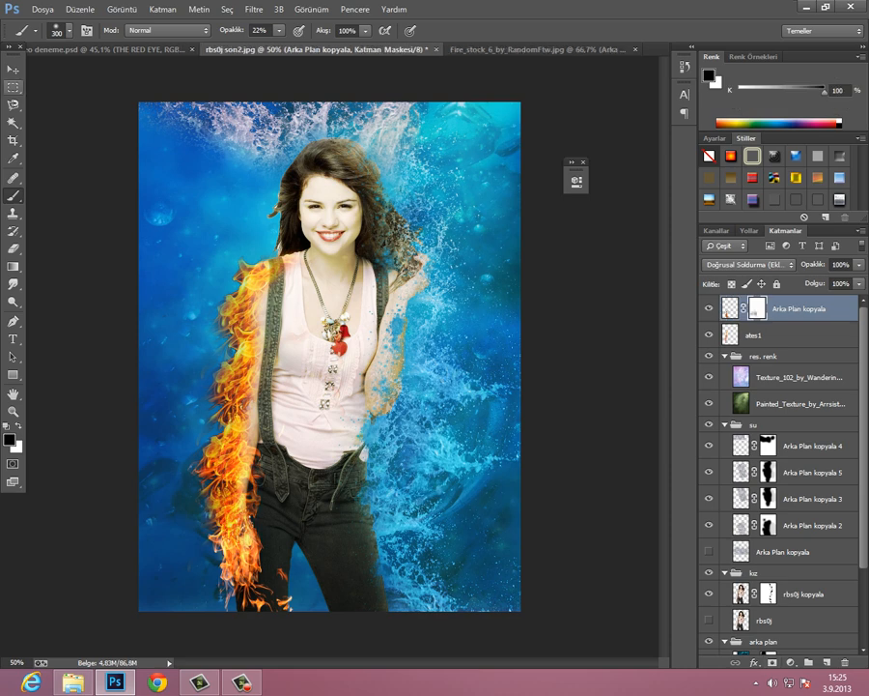
pyautogui.press('v')
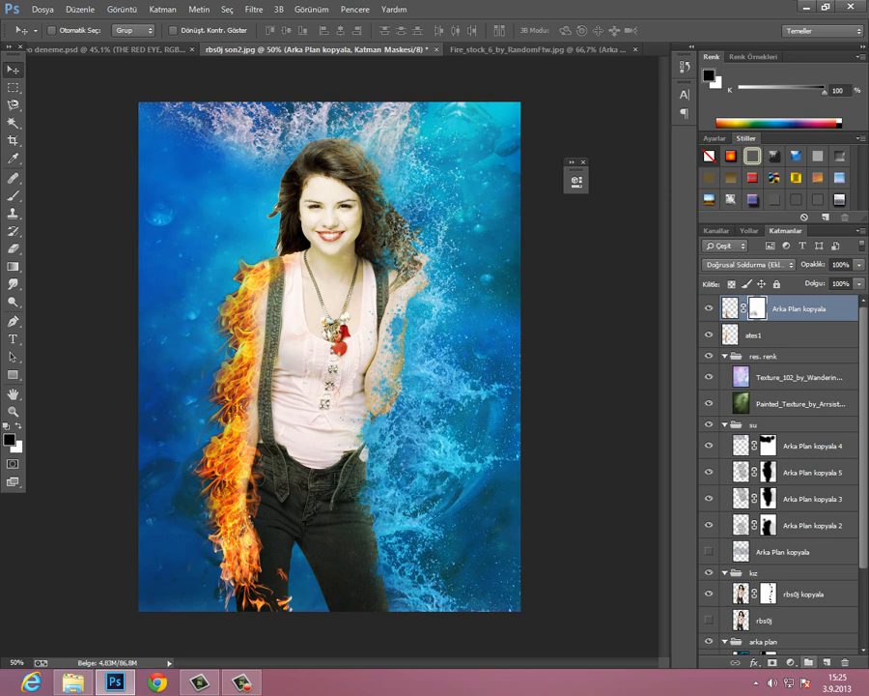
# Step: Create a layer group named ates, move both flame layers into it and collapse the group
pyautogui.click(809, 662)
pyautogui.doubleClick(761, 303)
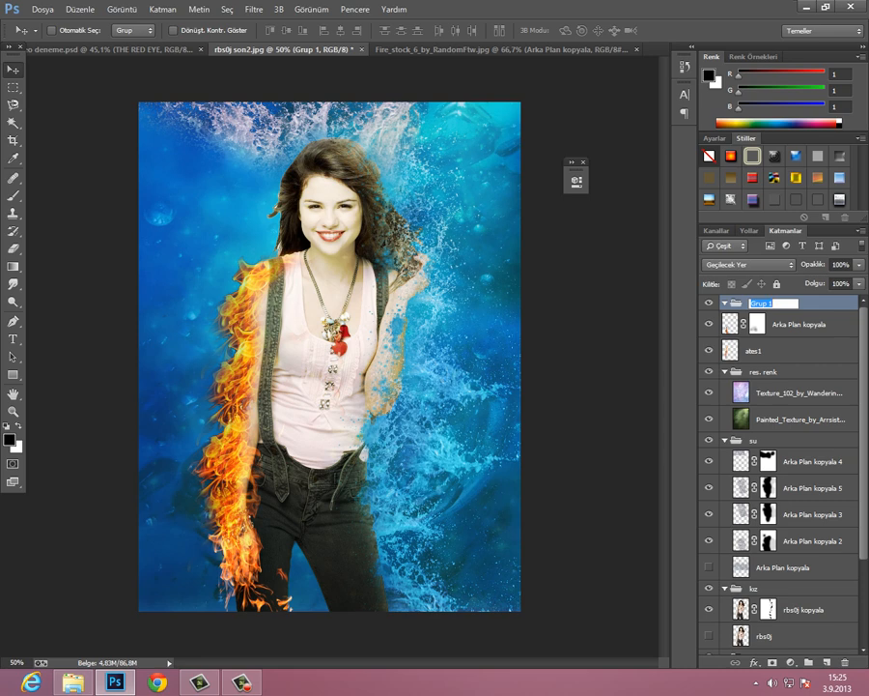
pyautogui.write('ates')
pyautogui.press('Return')
pyautogui.click(735, 325)
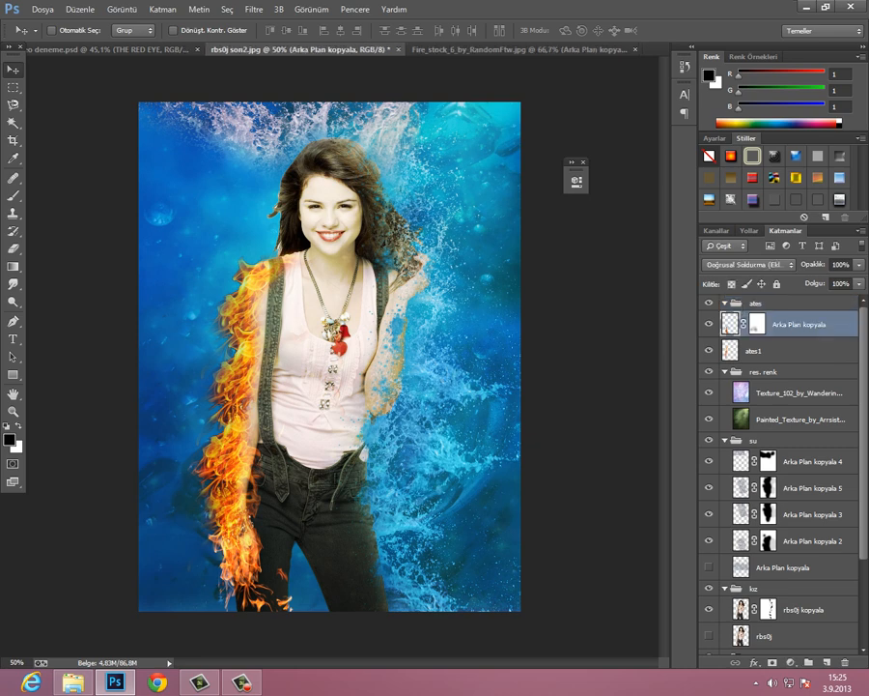
pyautogui.keyDown('shift'); pyautogui.click(755, 350); pyautogui.keyUp('shift')
pyautogui.moveTo(756, 348); pyautogui.dragTo(756, 304)
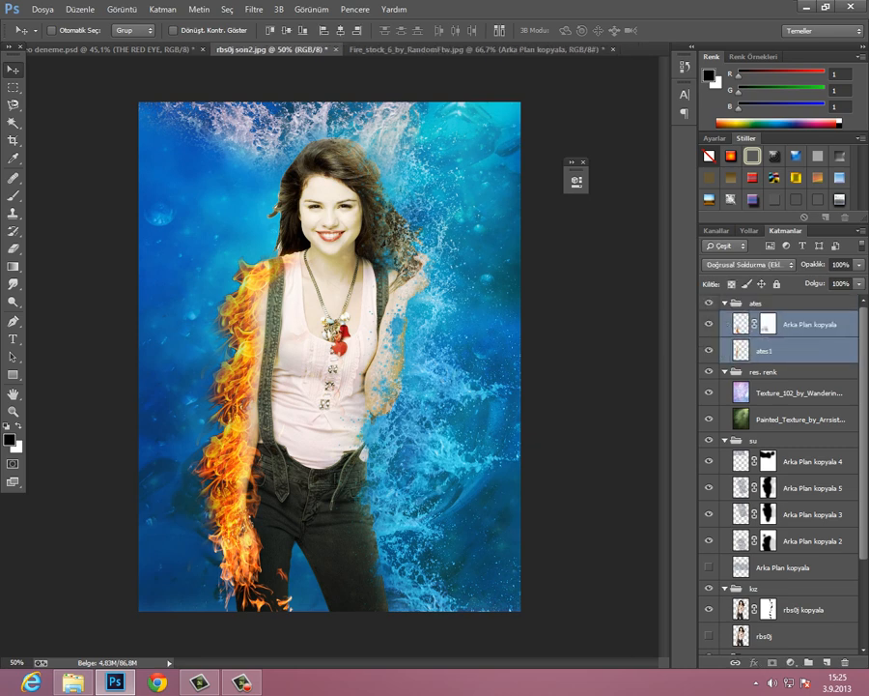
pyautogui.click(726, 304)
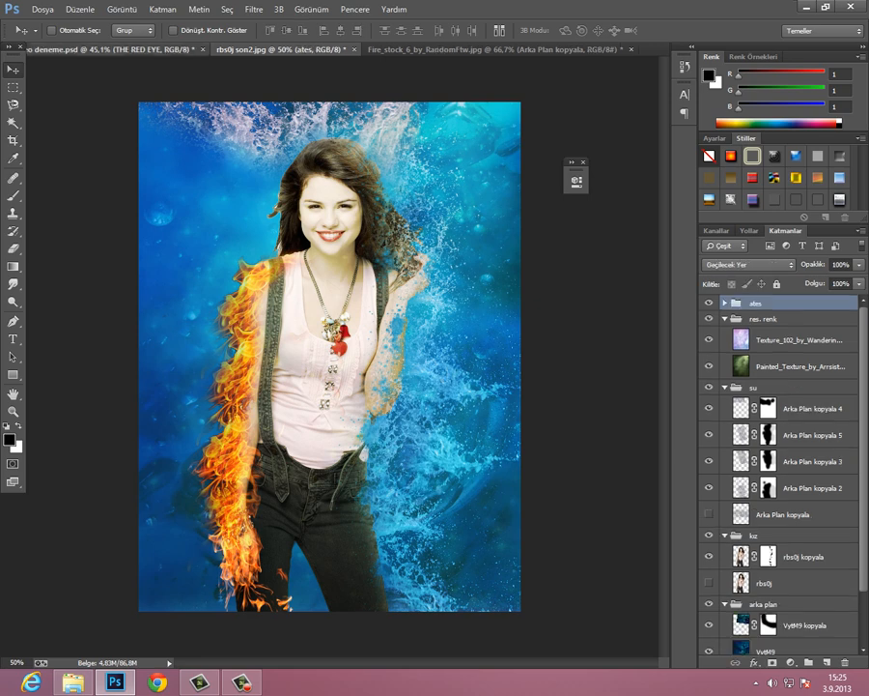
# Step: Check the finished poster in deneme.psd and place the Meteor_Garden image from the mazemeler folder into the rbs0j son2 composition
pyautogui.click(116, 49)
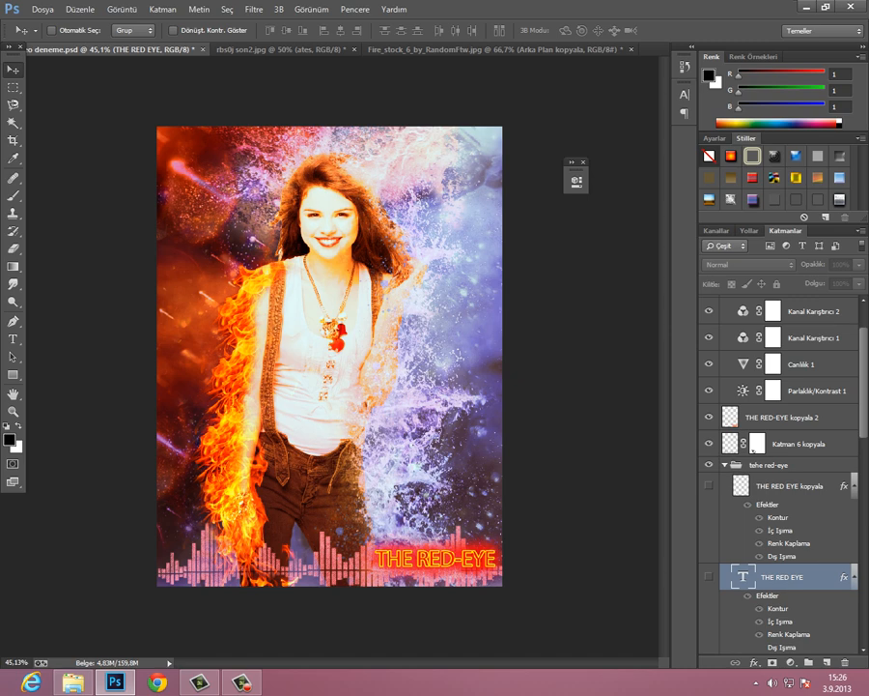
pyautogui.click(278, 50)
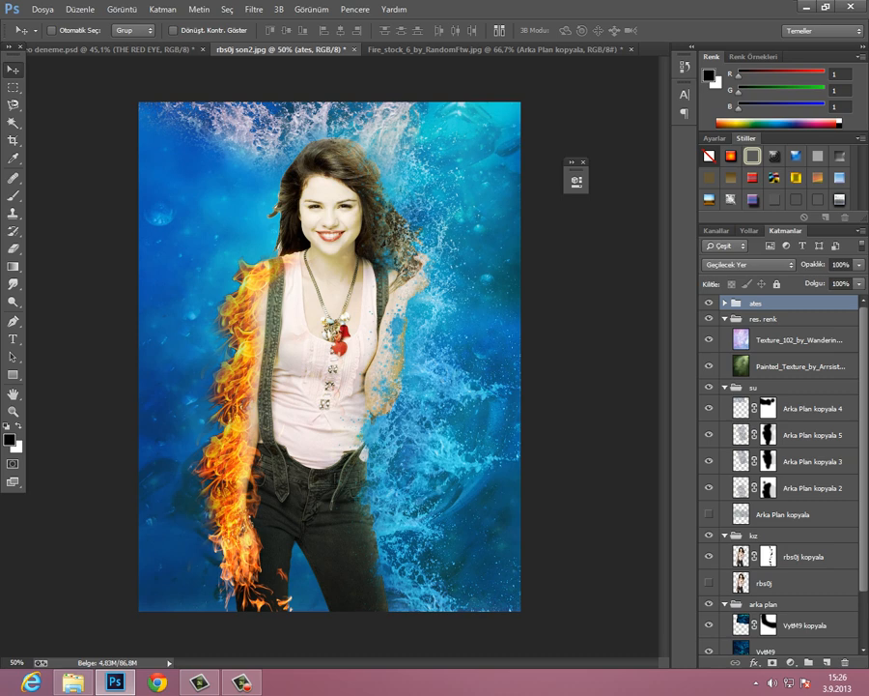
pyautogui.click(725, 304)
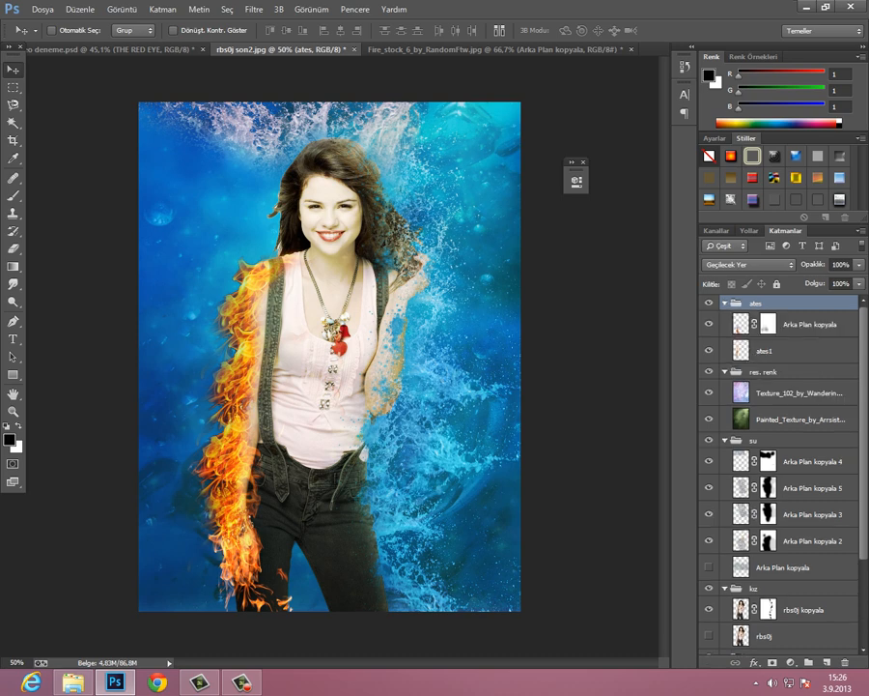
pyautogui.scroll(-3, 779, 473)
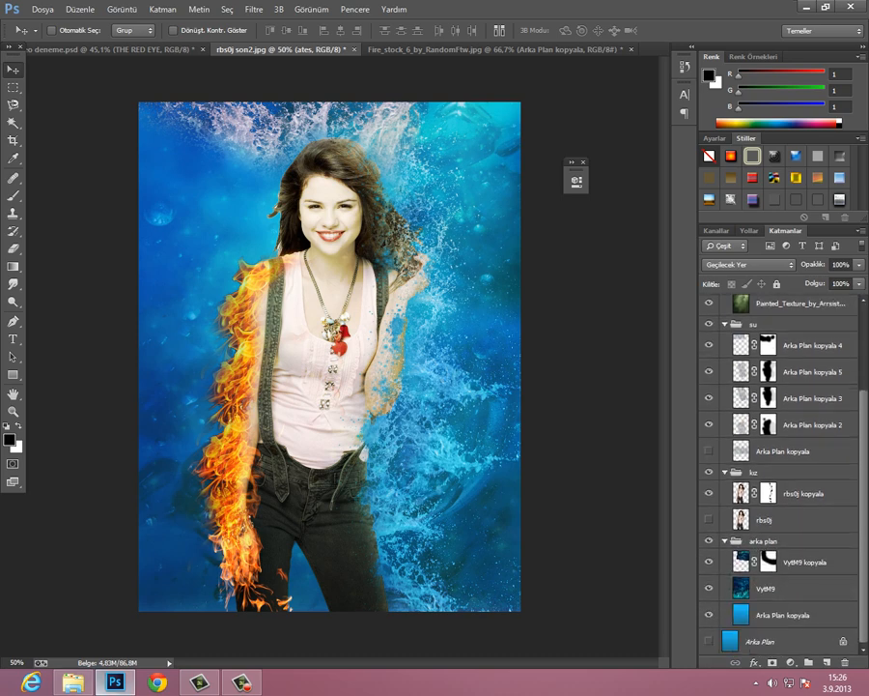
pyautogui.click(72, 682)
pyautogui.click(527, 99)
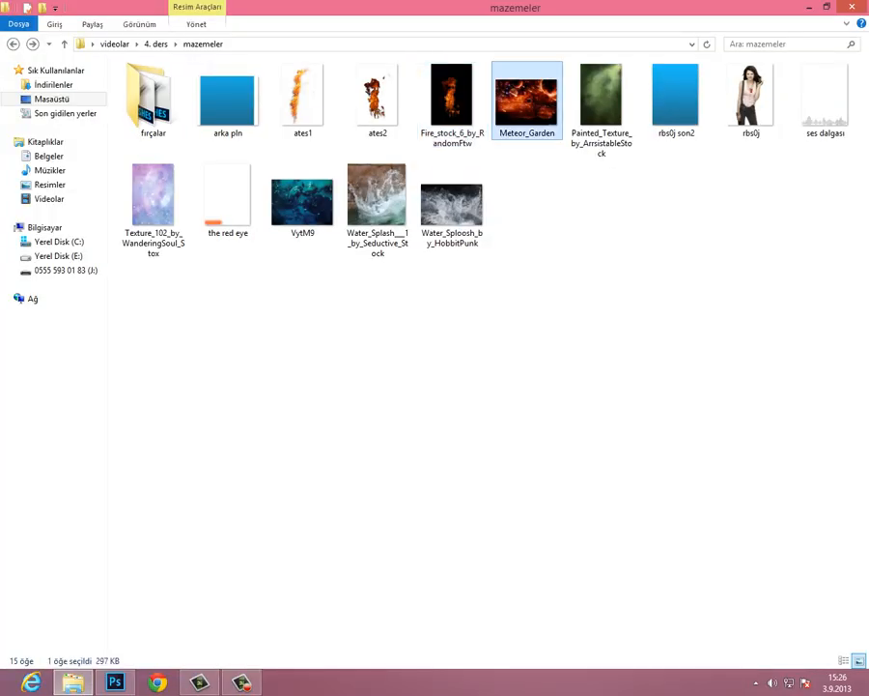
pyautogui.moveTo(526, 100); pyautogui.dragTo(319, 386)
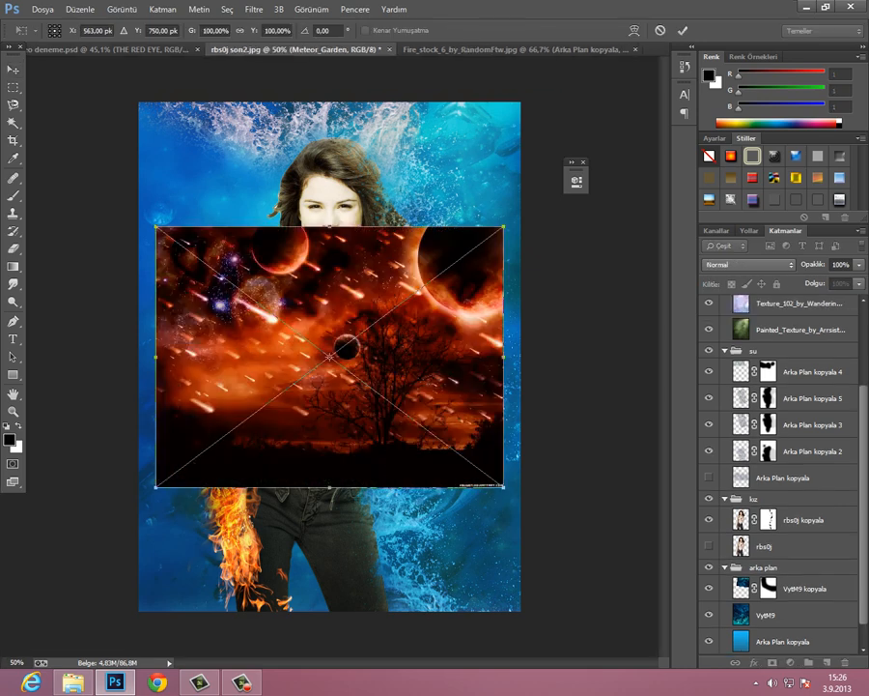
# Step: Flip the placed Meteor_Garden image horizontally and vertically, and commit the placement
pyautogui.rightClick(310, 407)
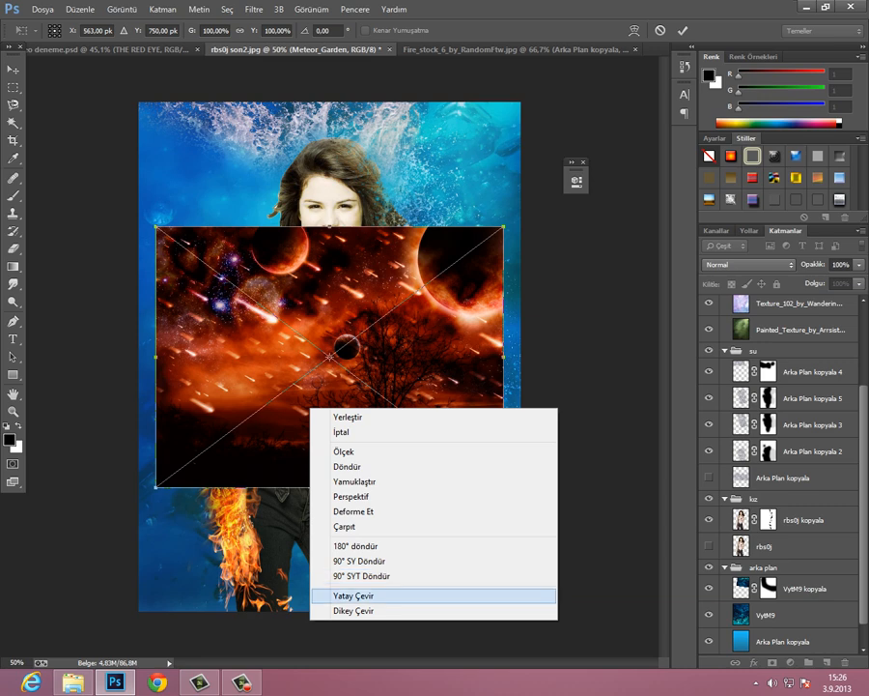
pyautogui.click(348, 595)
pyautogui.rightClick(297, 417)
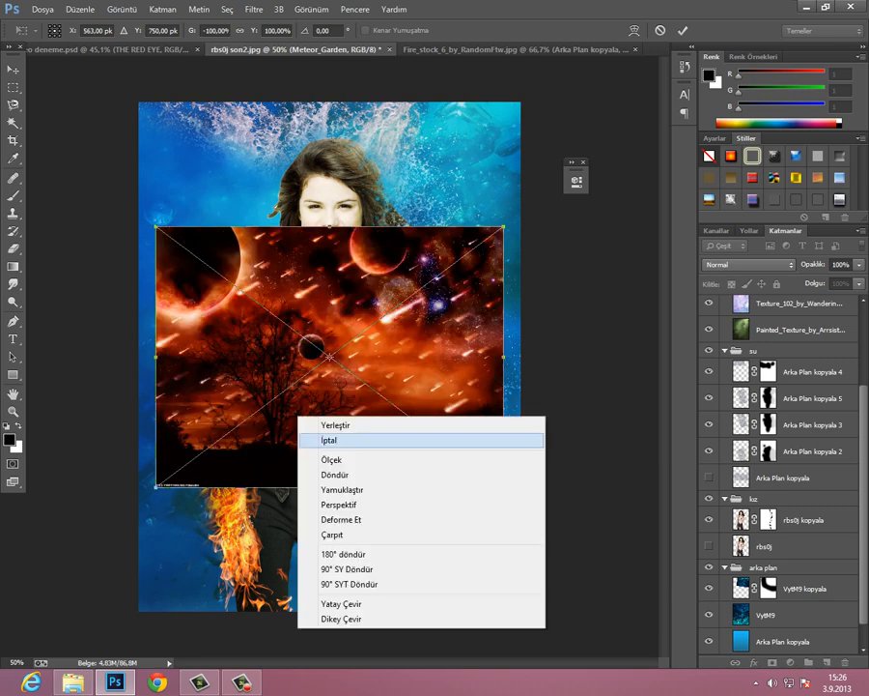
pyautogui.click(333, 618)
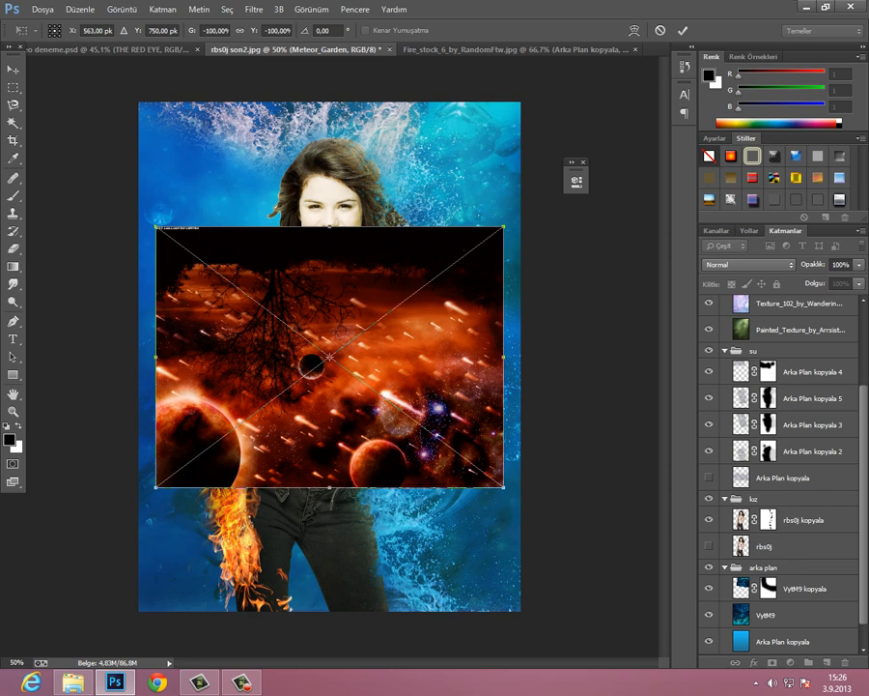
pyautogui.press('Return')
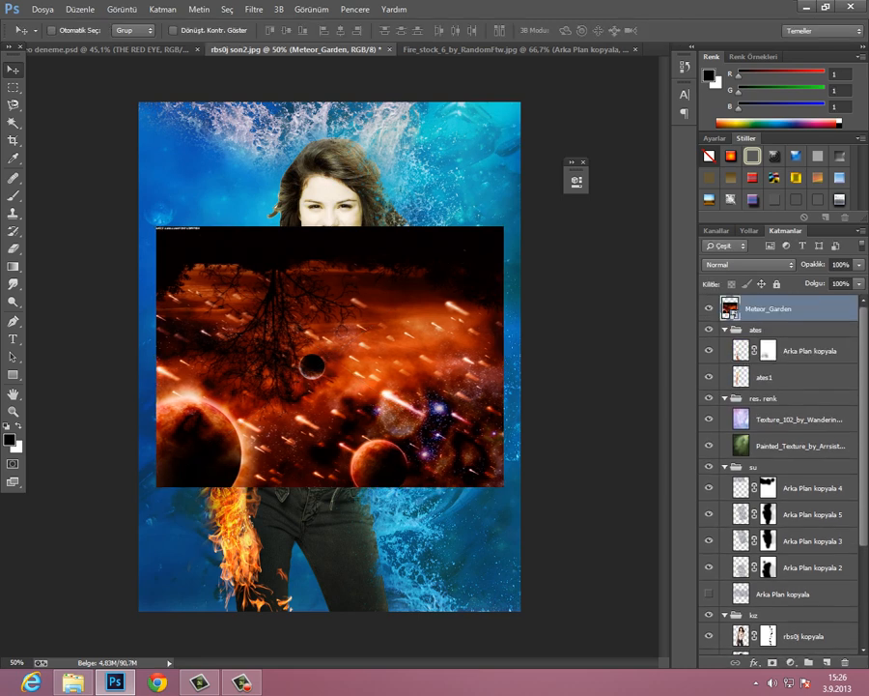
# Step: Move the Meteor_Garden layer into the arka plan group, between the VytM9 and Arka Plan kopyala layers
pyautogui.moveTo(777, 308); pyautogui.dragTo(773, 628)
pyautogui.scroll(-5, 773, 541)
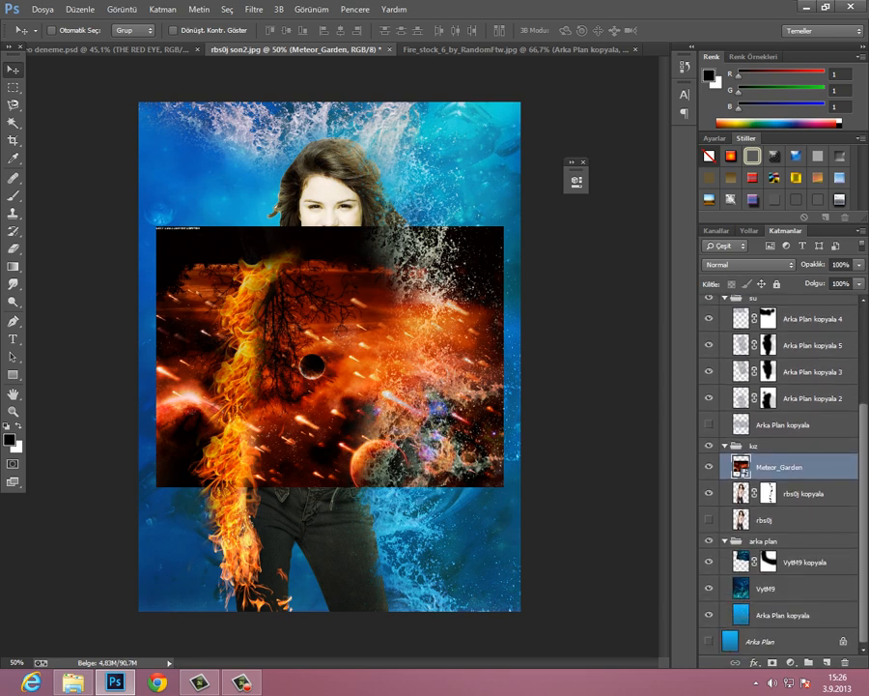
pyautogui.moveTo(773, 466); pyautogui.dragTo(773, 587)
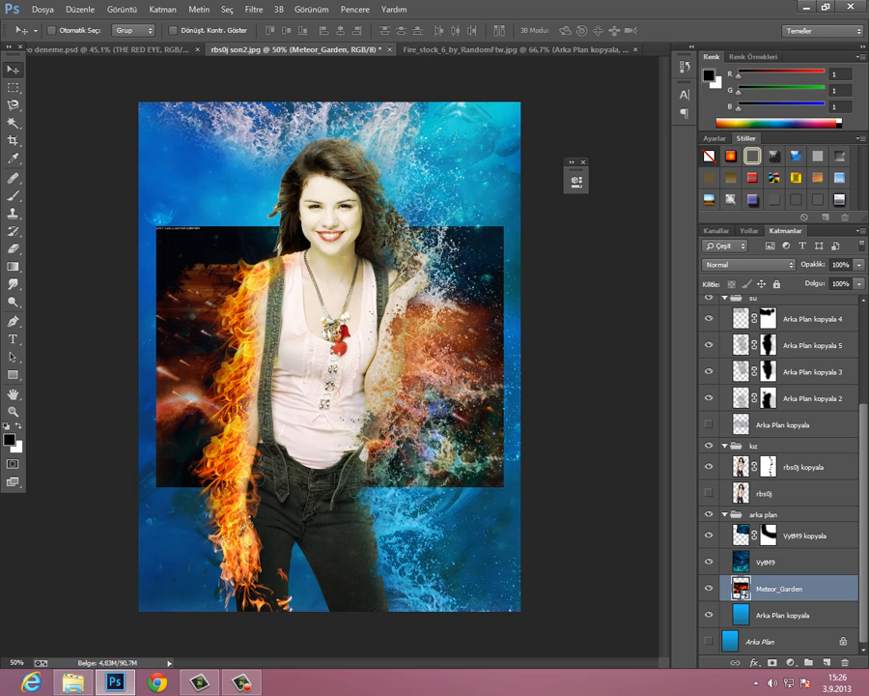
# Step: Enlarge the Meteor_Garden image to about 212% in magnitude and position it over the poster's left half behind the woman
pyautogui.hotkey('ctrl', 't')
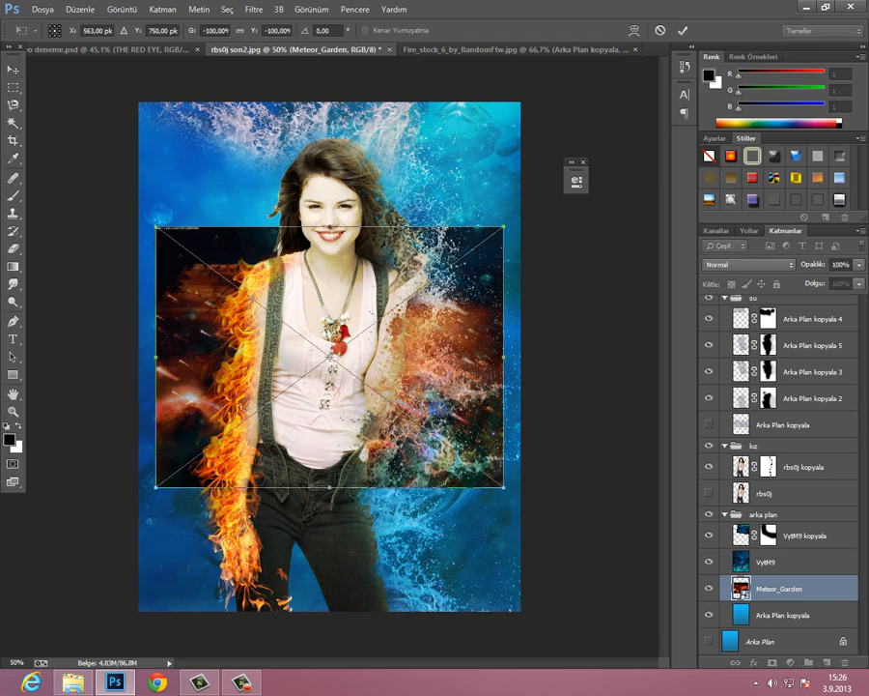
pyautogui.moveTo(155, 227); pyautogui.dragTo(27, 100)
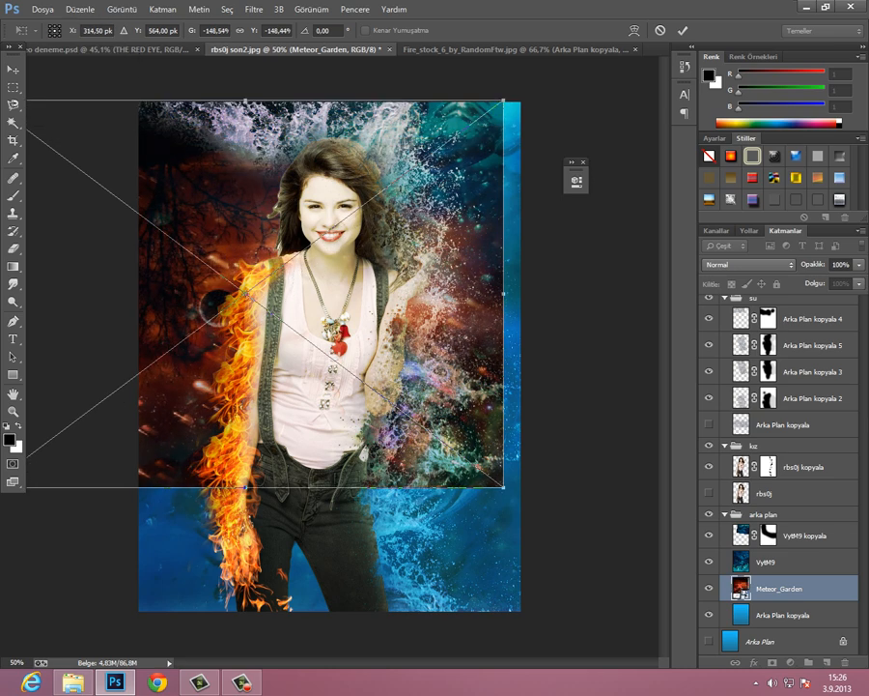
pyautogui.moveTo(503, 486); pyautogui.dragTo(617, 572)
pyautogui.moveTo(515, 407); pyautogui.dragTo(209, 374)
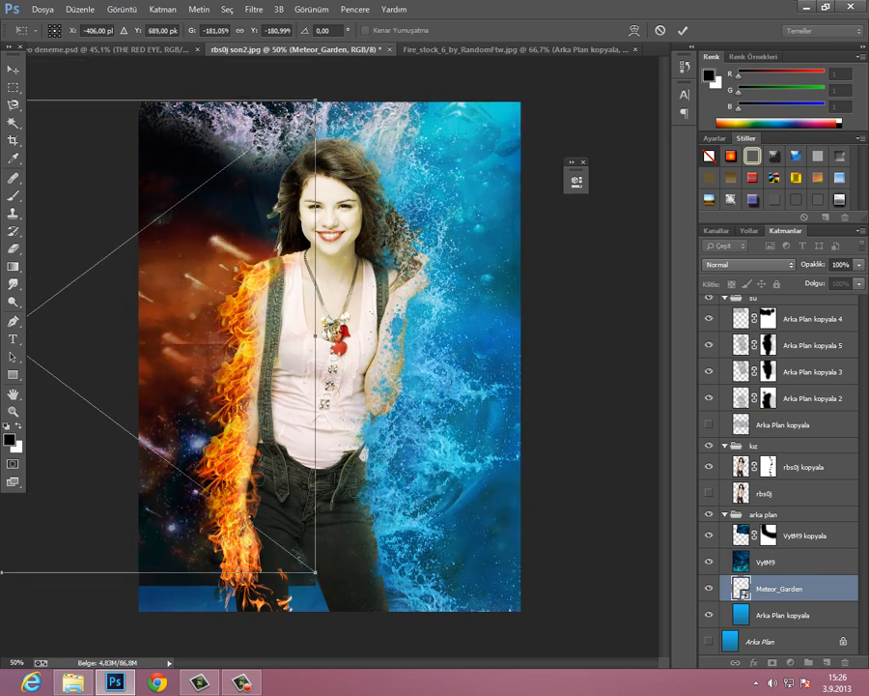
pyautogui.moveTo(316, 571); pyautogui.dragTo(424, 652)
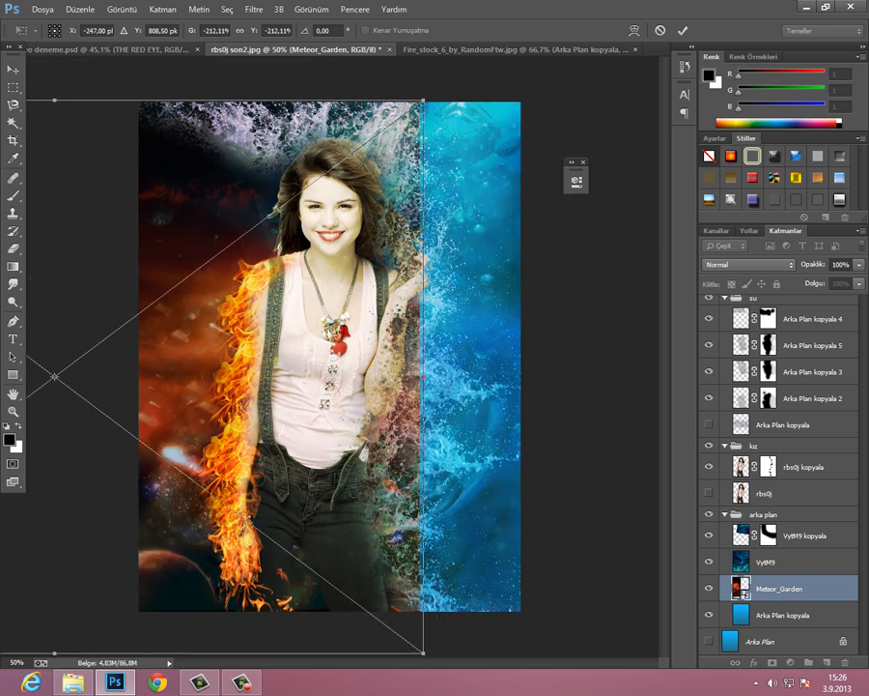
pyautogui.moveTo(279, 435); pyautogui.dragTo(156, 400)
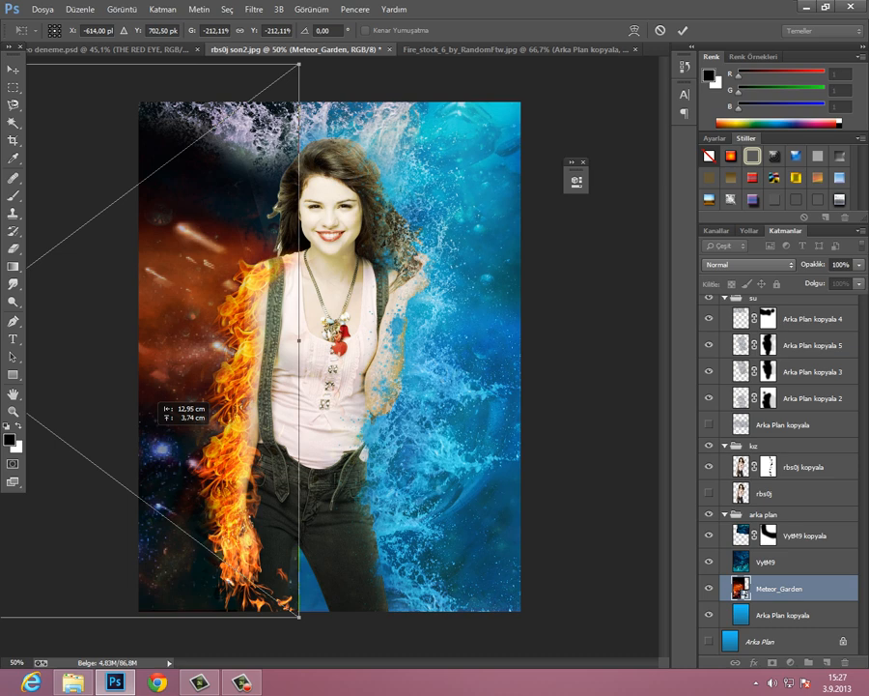
pyautogui.press('Return')
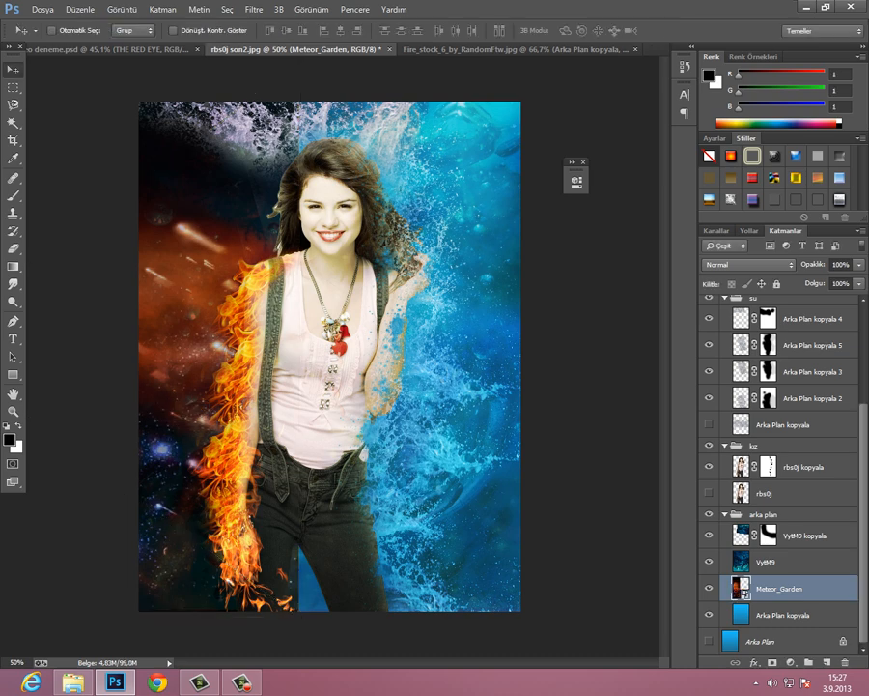
# Step: Assign the grey (Gri) colour label to the Meteor_Garden layer
pyautogui.rightClick(741, 582)
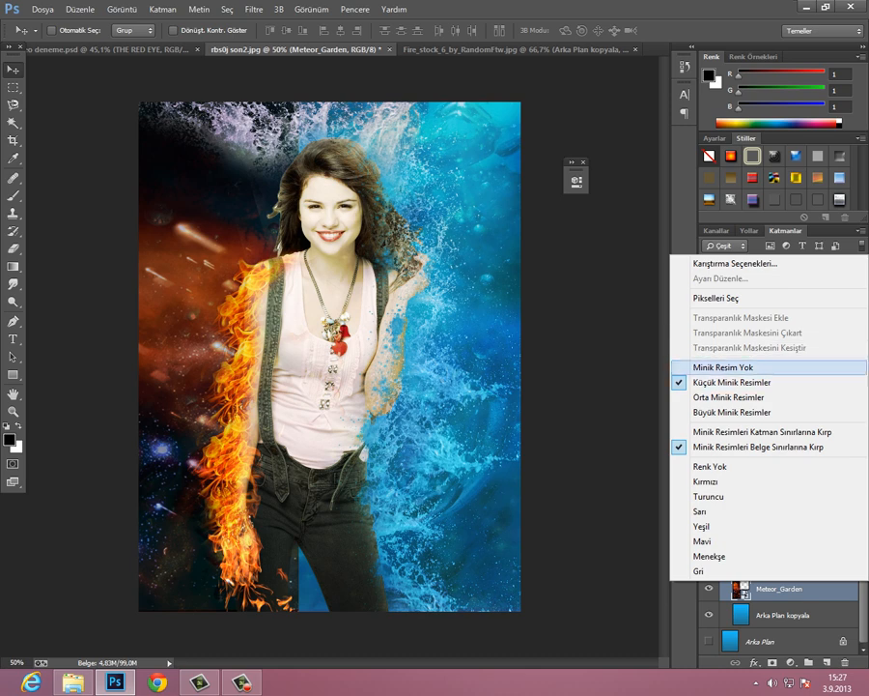
pyautogui.click(731, 571)
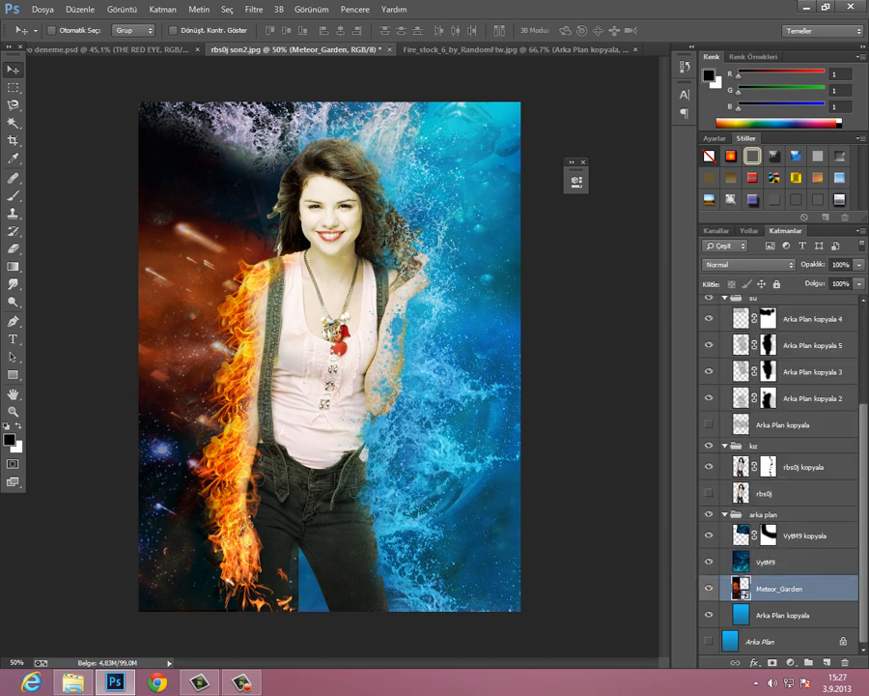
# Step: Rasterize the Meteor_Garden layer and add a layer mask to it
pyautogui.rightClick(797, 586)
pyautogui.click(742, 180)
pyautogui.click(772, 663)
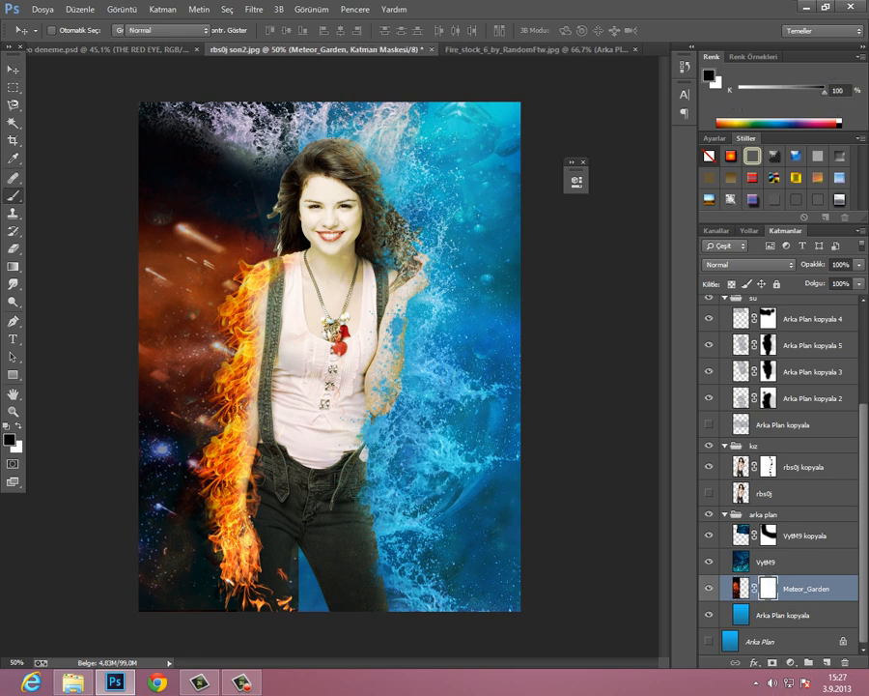
# Step: Mask the Meteor_Garden layer's right, lower and upper edges with a size 300 black brush, first at 22% and finally at 100% opacity
pyautogui.press('b')
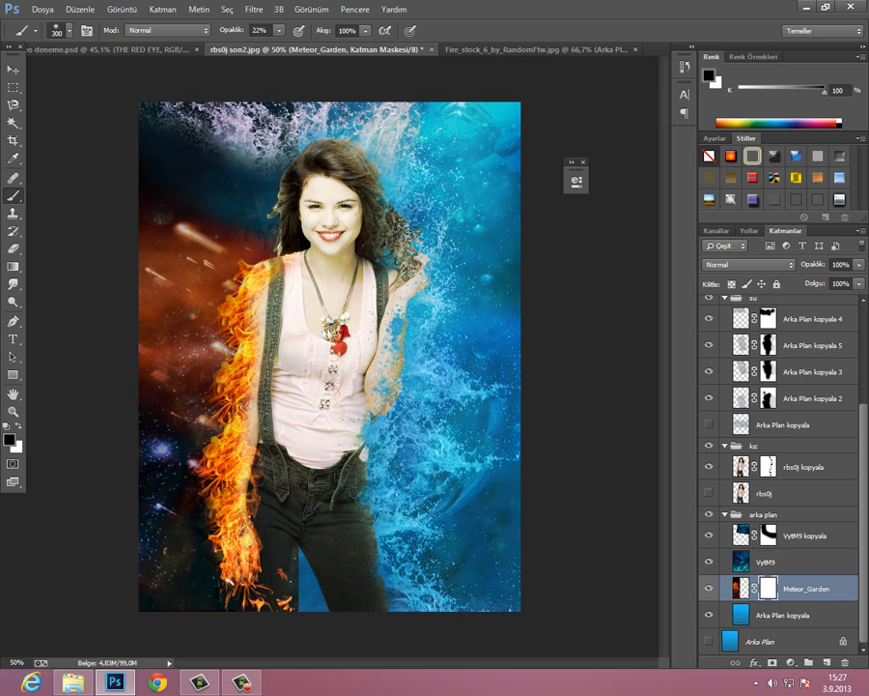
pyautogui.moveTo(324, 222); pyautogui.dragTo(314, 435)
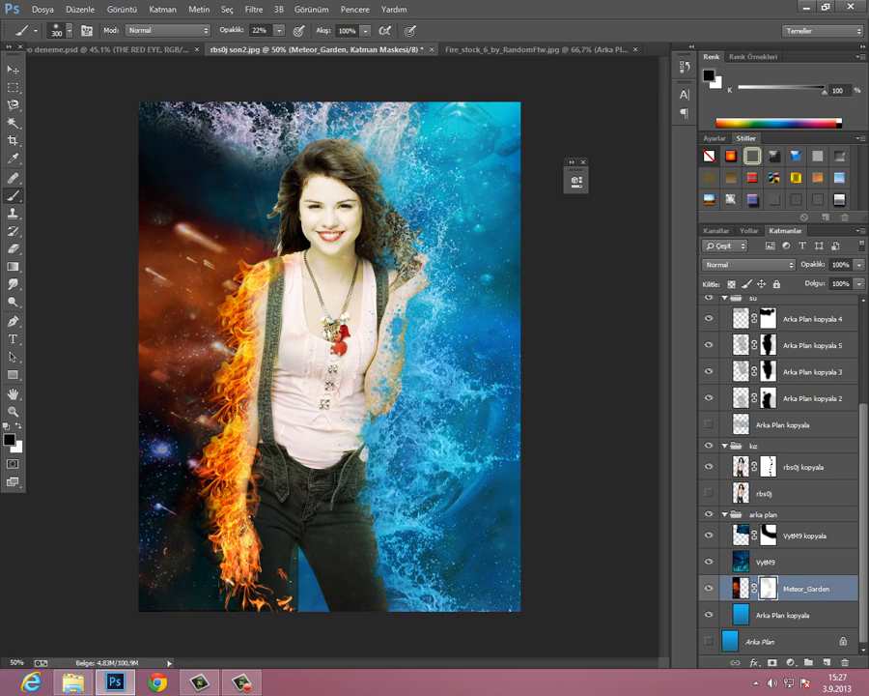
pyautogui.click(279, 31)
pyautogui.moveTo(281, 48); pyautogui.dragTo(337, 47)
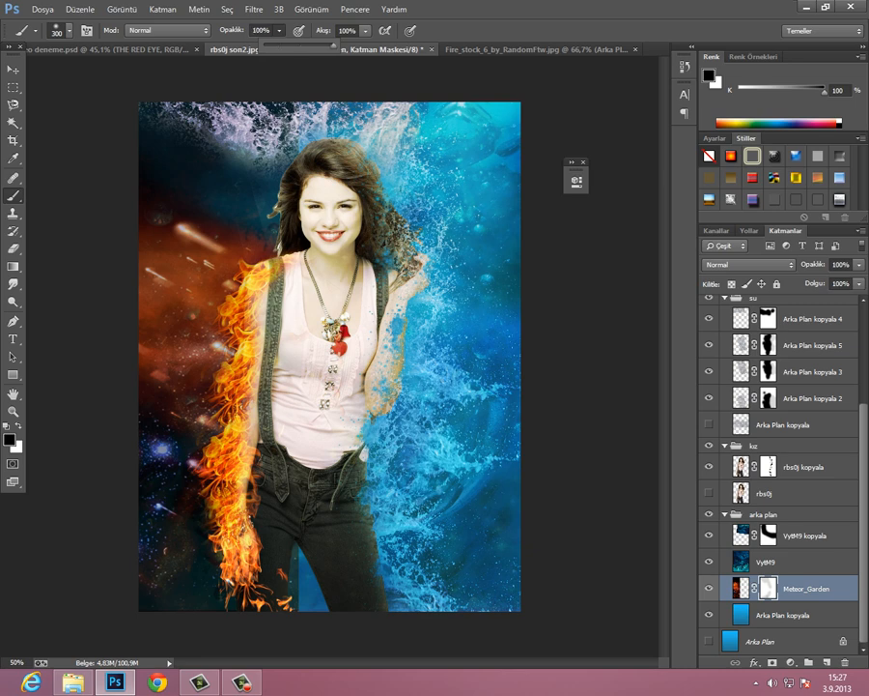
pyautogui.press('Return')
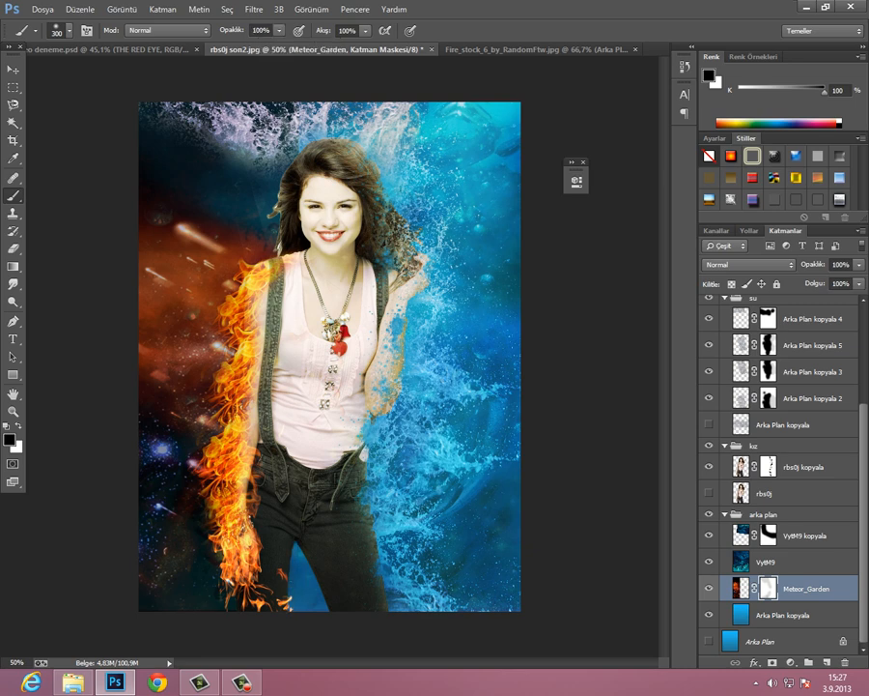
pyautogui.moveTo(193, 597); pyautogui.dragTo(338, 591)
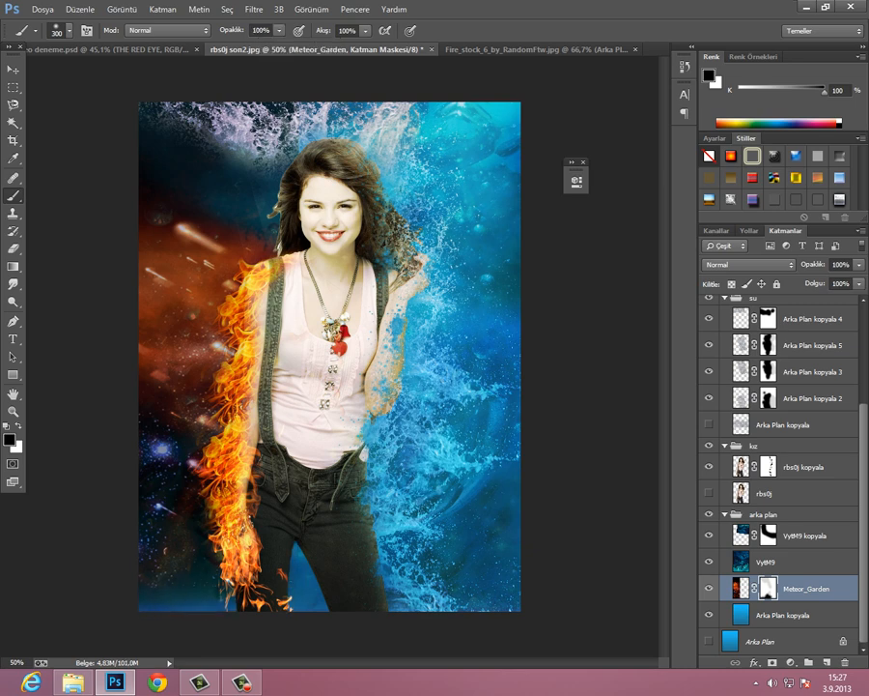
pyautogui.moveTo(314, 309)
pyautogui.mouseDown()
pyautogui.moveTo(288, 114)
pyautogui.moveTo(282, 198)
pyautogui.moveTo(217, 108)
pyautogui.moveTo(181, 102)
pyautogui.mouseUp()
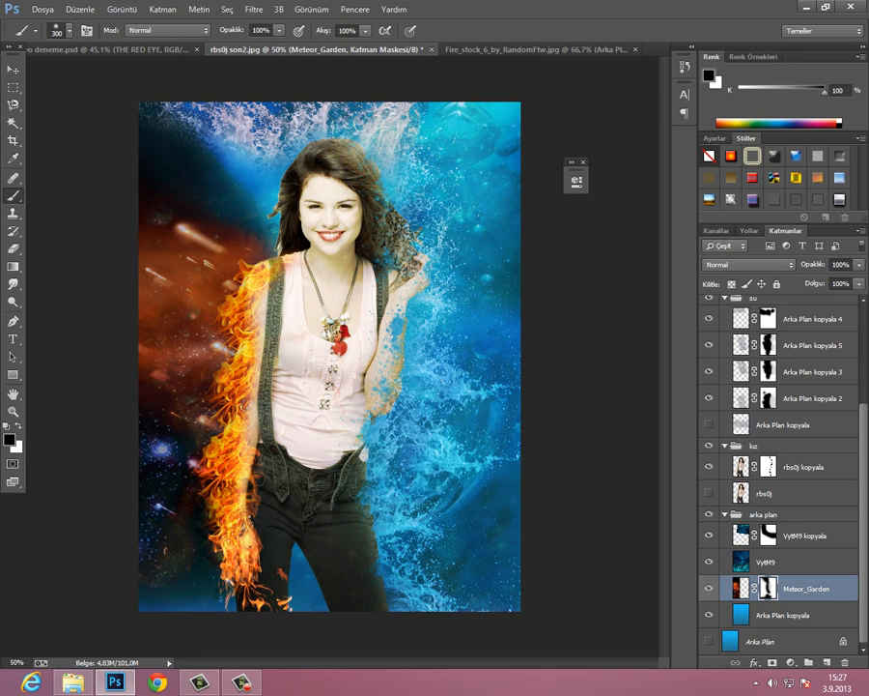
# Step: Duplicate the Meteor_Garden layer and move the copy so its large meteor streak lies in the poster's upper left beside the woman's head
pyautogui.hotkey('ctrl', 'j')
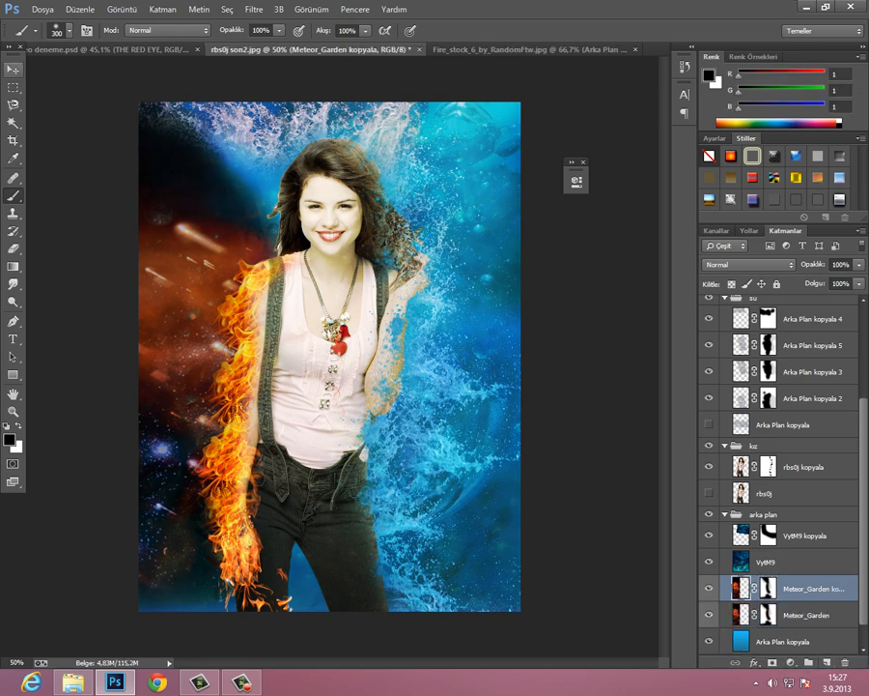
pyautogui.press('v')
pyautogui.moveTo(183, 275)
pyautogui.mouseDown()
pyautogui.moveTo(405, 272)
pyautogui.moveTo(450, 222)
pyautogui.moveTo(422, 207)
pyautogui.mouseUp()
pyautogui.moveTo(153, 322); pyautogui.dragTo(61, 179)
pyautogui.moveTo(234, 178); pyautogui.dragTo(145, 92)
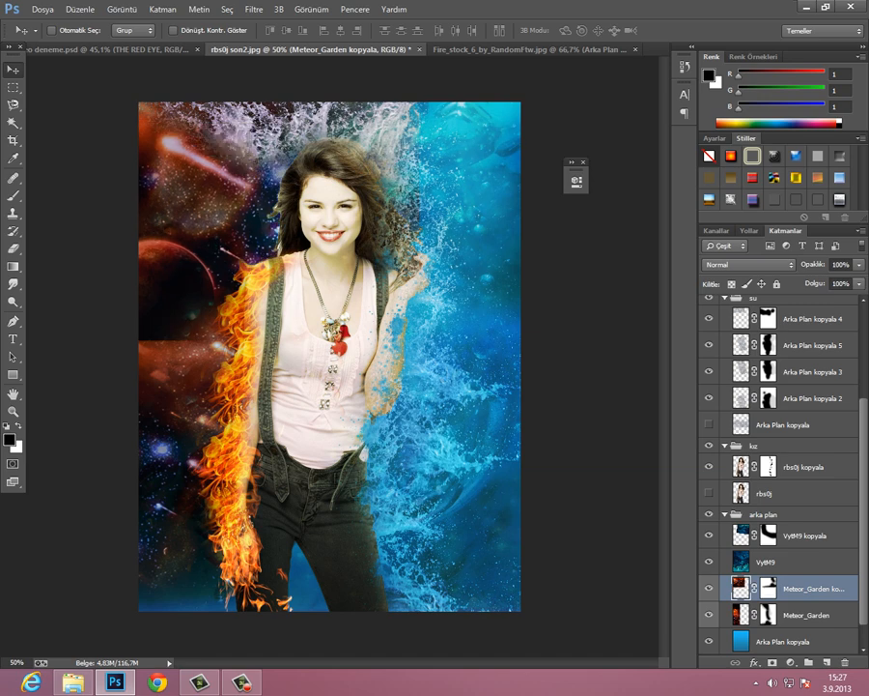
# Step: Blend the Meteor_Garden copy's lower and right edges on its mask with the 100% black brush, and compare with the finished poster in deneme.psd
pyautogui.press('b')
pyautogui.click(769, 588)
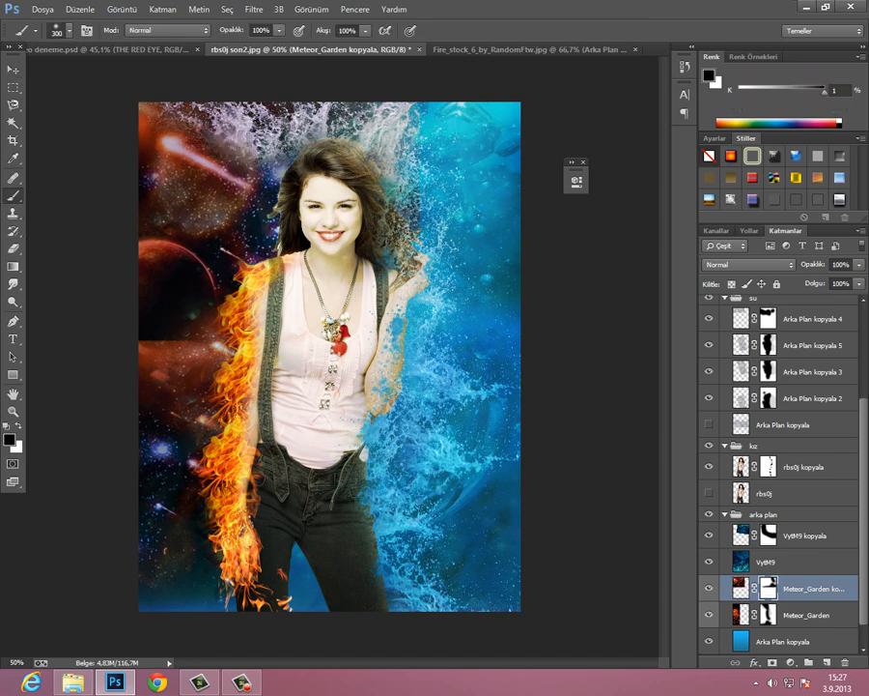
pyautogui.moveTo(164, 326)
pyautogui.mouseDown()
pyautogui.moveTo(201, 296)
pyautogui.moveTo(159, 246)
pyautogui.moveTo(243, 259)
pyautogui.moveTo(373, 182)
pyautogui.moveTo(275, 118)
pyautogui.mouseUp()
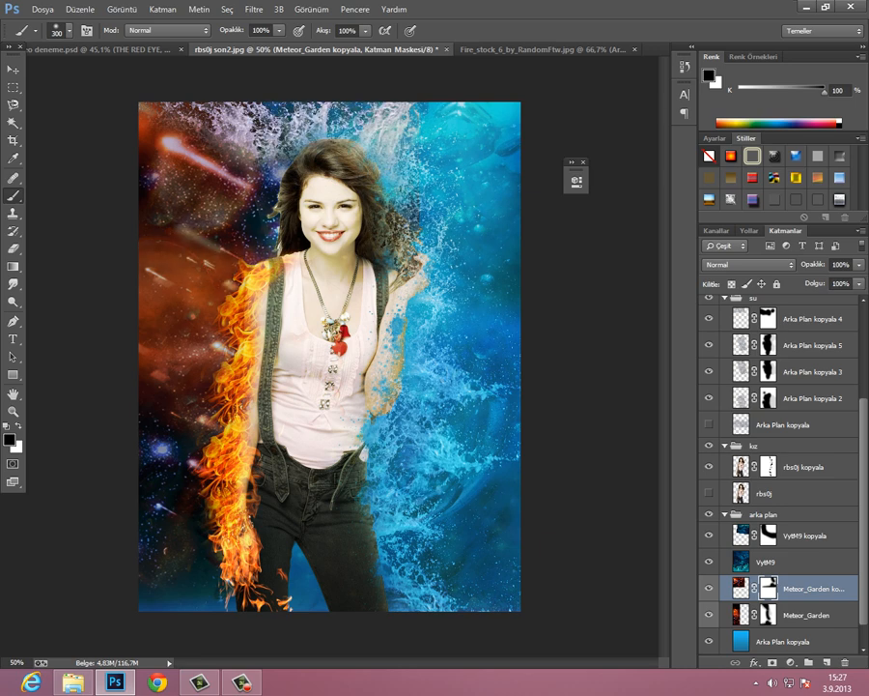
pyautogui.moveTo(401, 201); pyautogui.dragTo(372, 290)
pyautogui.click(101, 50)
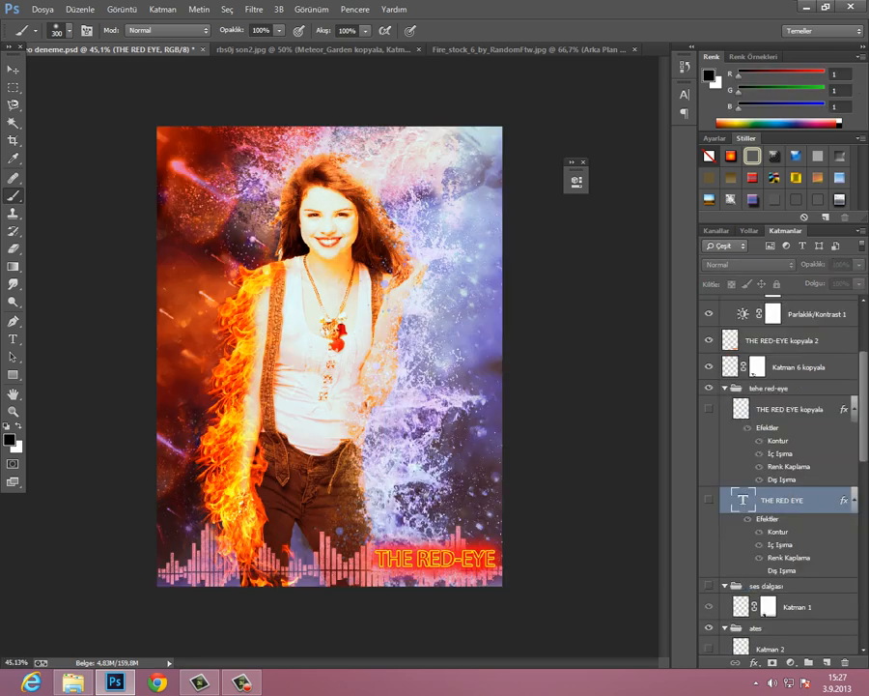
pyautogui.click(290, 49)
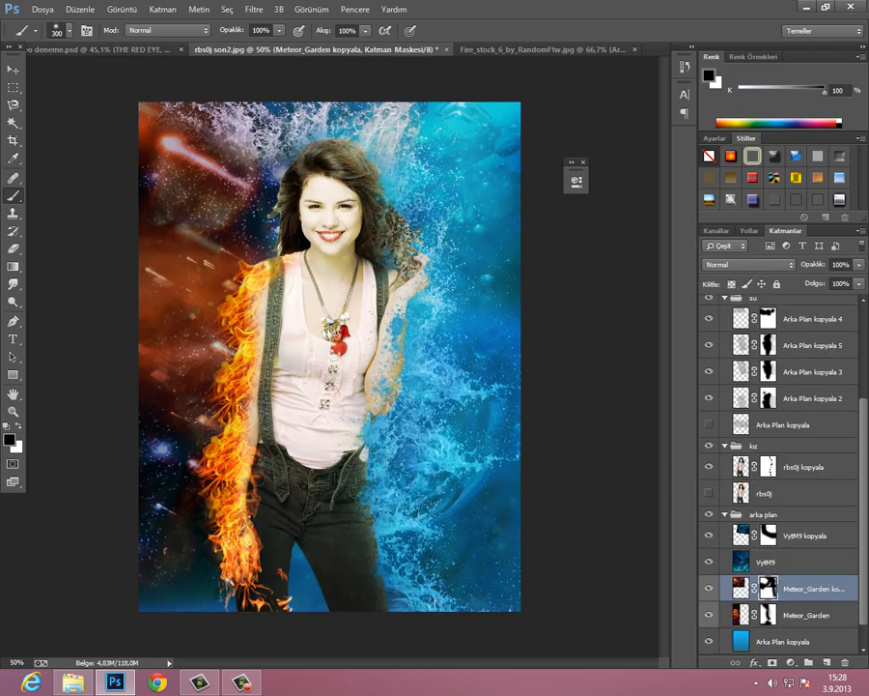
# Step: Fade the original Meteor_Garden layer on its mask with a black brush at 23% opacity, hiding the copy while painting and showing it again
pyautogui.moveTo(864, 568)
pyautogui.mouseDown()
pyautogui.moveTo(863, 482)
pyautogui.moveTo(864, 569)
pyautogui.mouseUp()
pyautogui.click(807, 588)
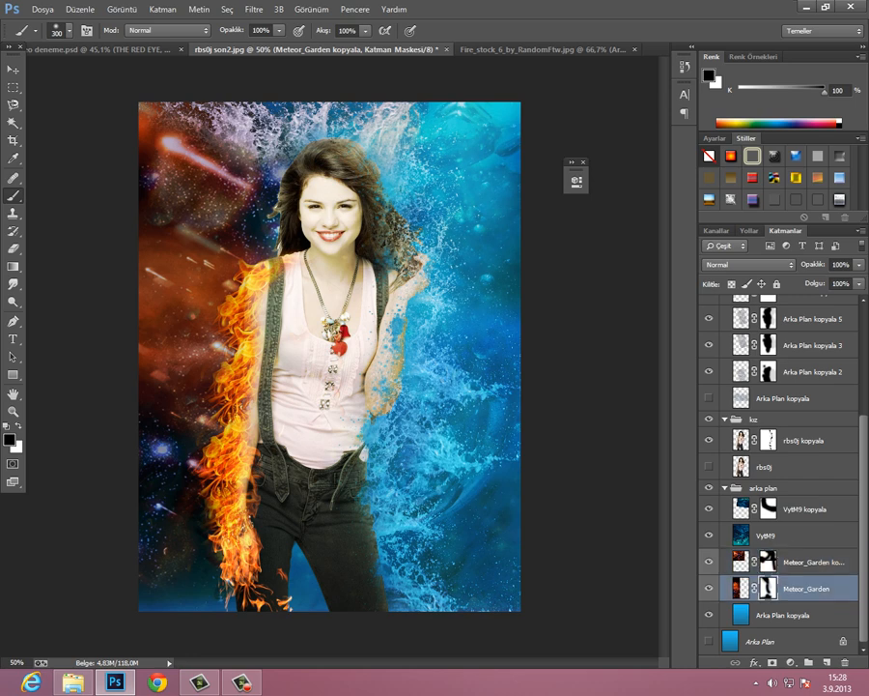
pyautogui.click(741, 588)
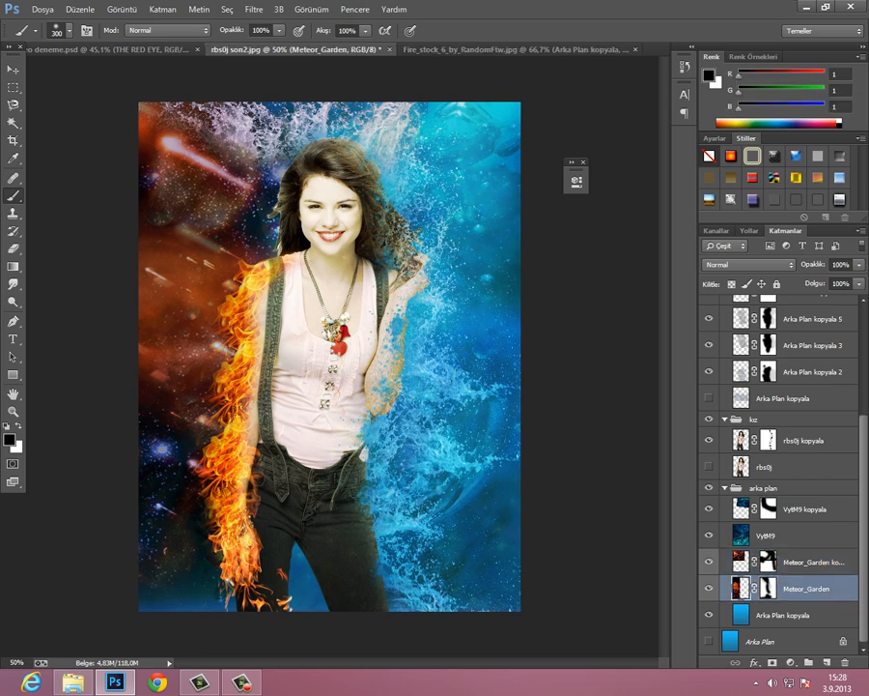
pyautogui.click(710, 562)
pyautogui.click(768, 589)
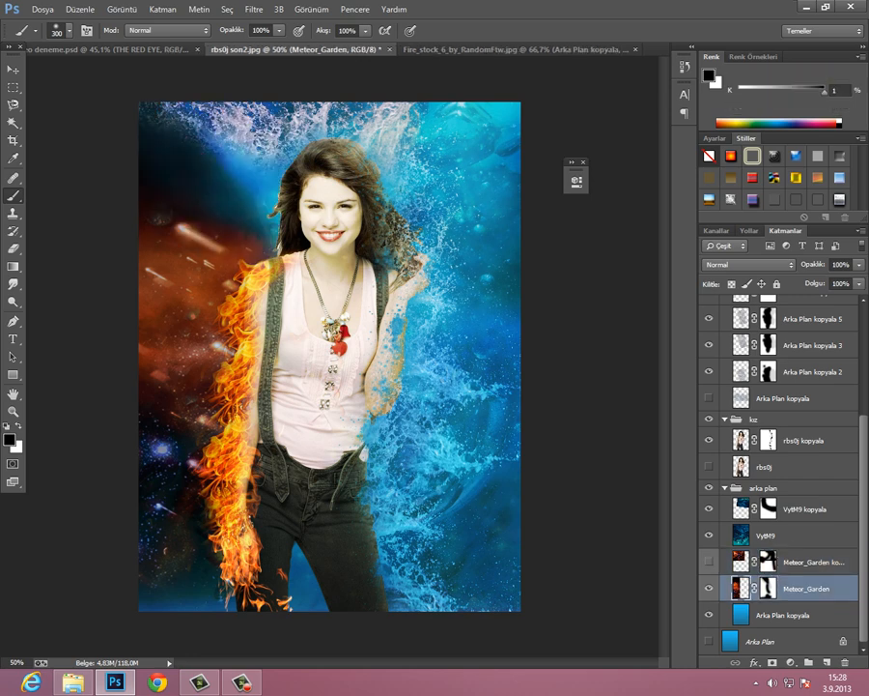
pyautogui.click(279, 31)
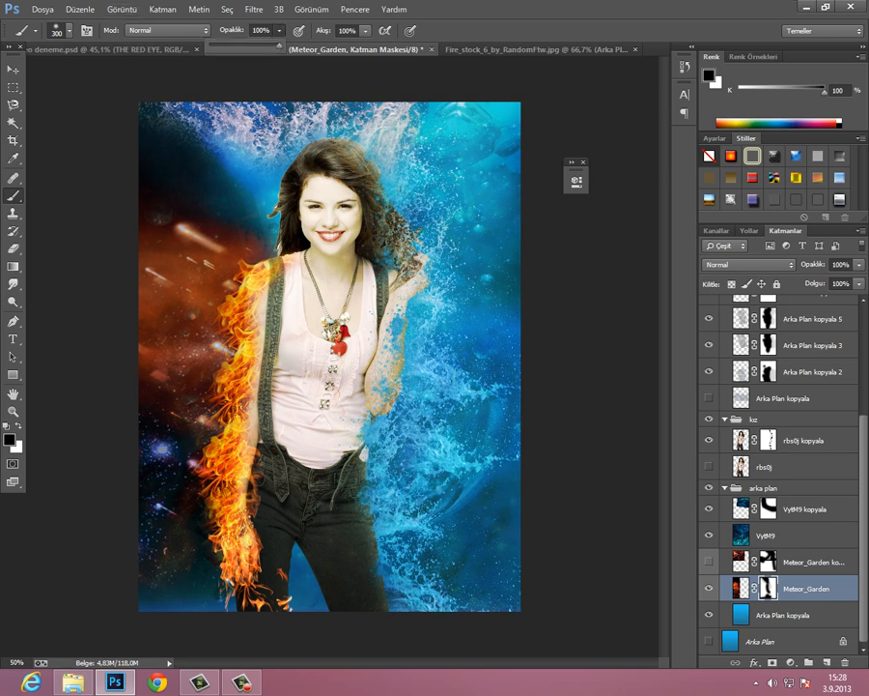
pyautogui.moveTo(280, 45); pyautogui.dragTo(229, 46)
pyautogui.click(178, 445)
pyautogui.moveTo(181, 363); pyautogui.dragTo(198, 217)
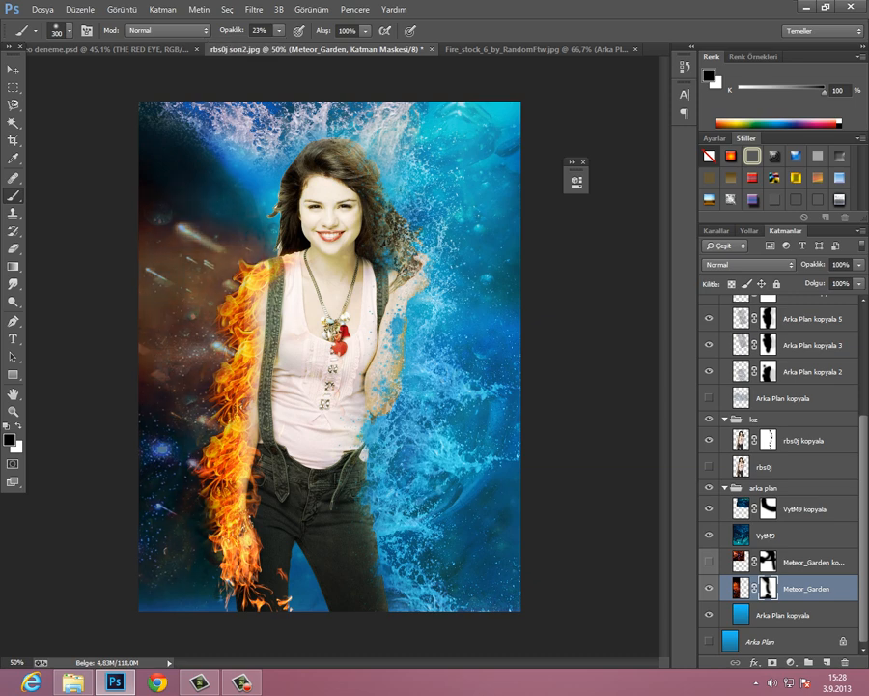
pyautogui.moveTo(149, 146); pyautogui.dragTo(146, 176)
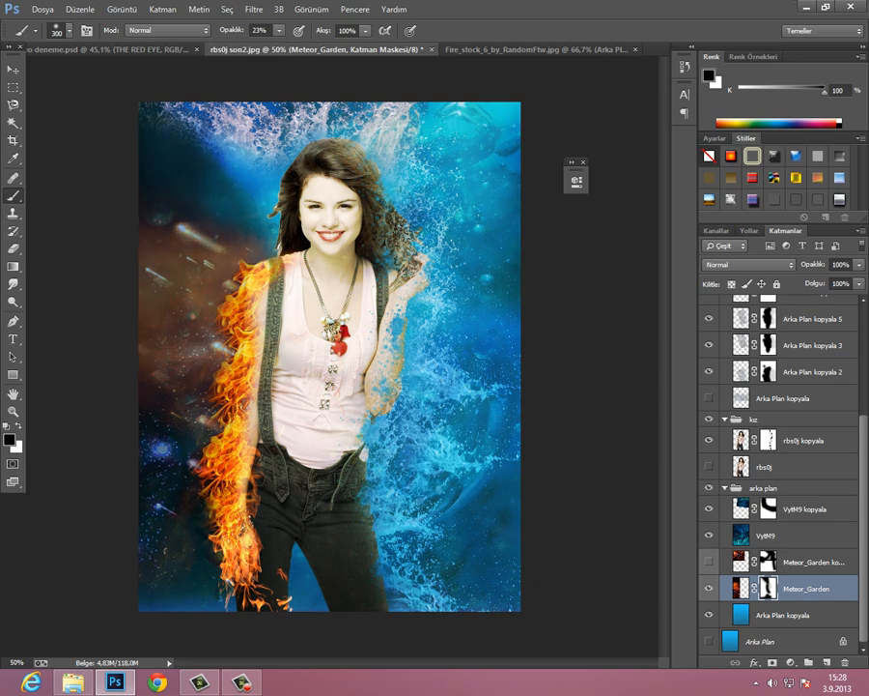
pyautogui.click(709, 562)
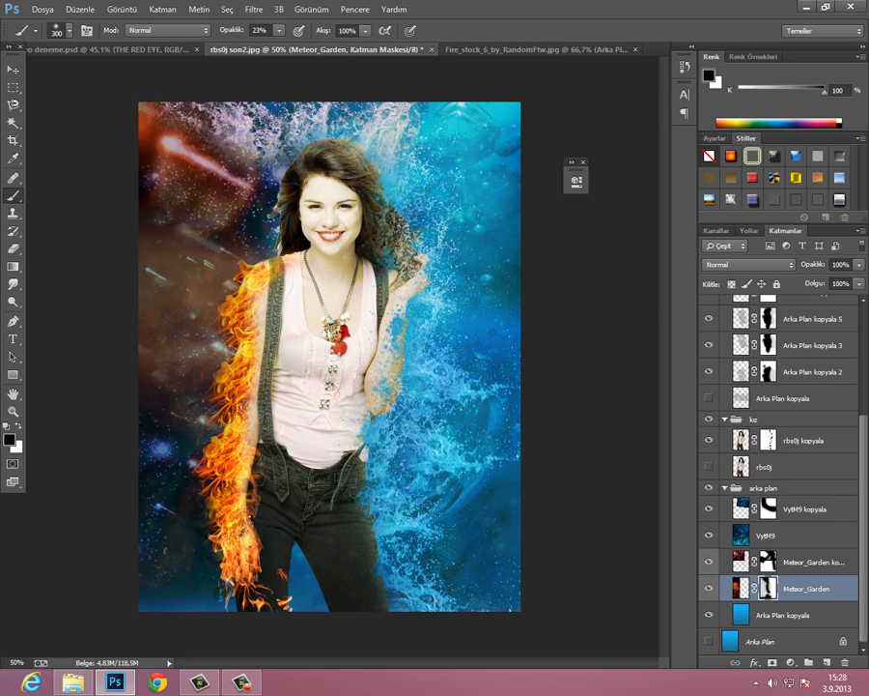
# Step: Fade the upper meteor area on the Meteor_Garden copy's mask with the 23% black brush, and compare with the finished poster in deneme.psd
pyautogui.click(811, 561)
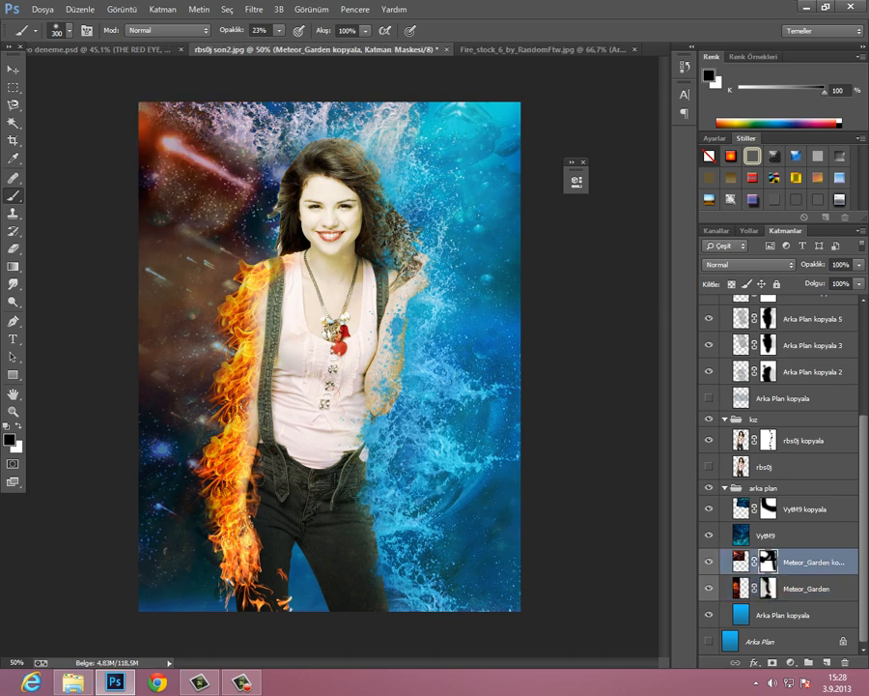
pyautogui.moveTo(242, 183)
pyautogui.mouseDown()
pyautogui.moveTo(159, 137)
pyautogui.moveTo(170, 145)
pyautogui.mouseUp()
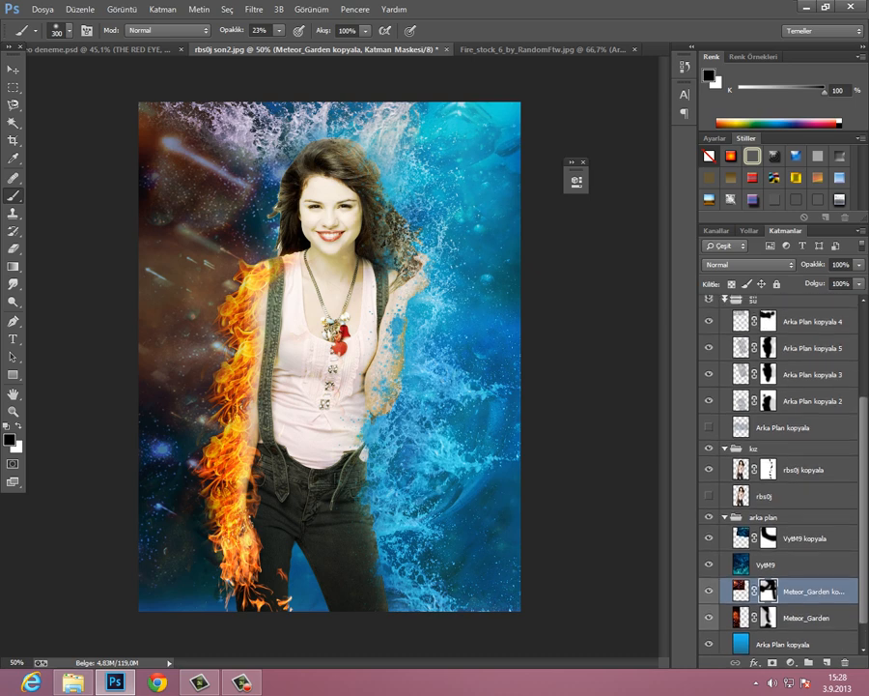
pyautogui.scroll(5, 779, 473)
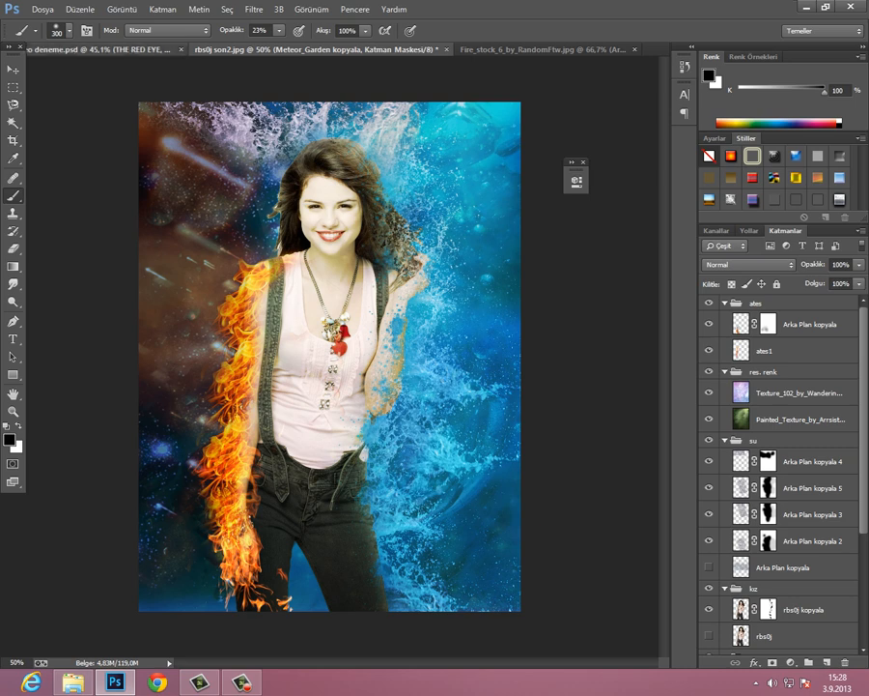
pyautogui.click(108, 49)
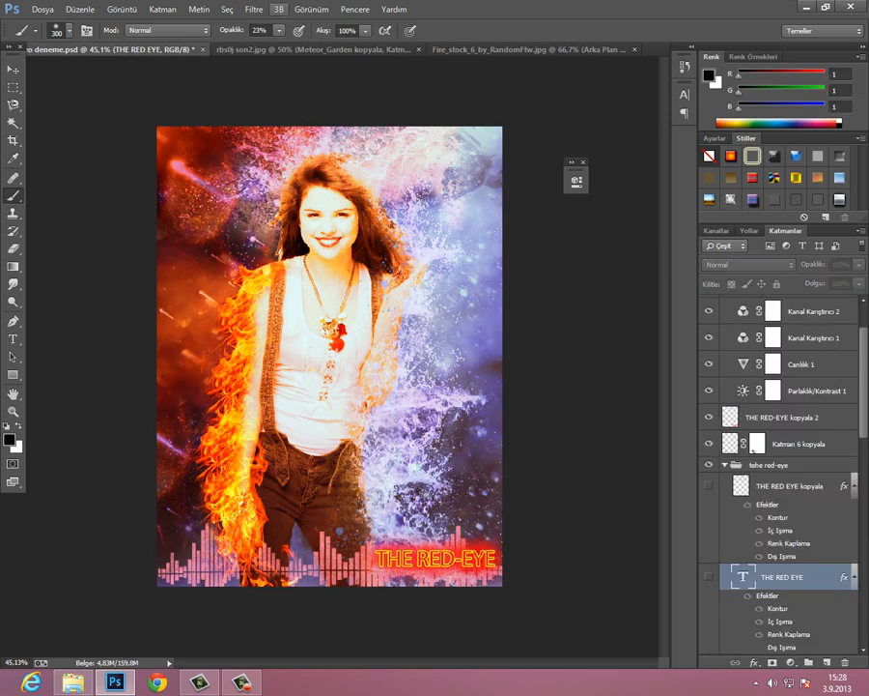
pyautogui.click(294, 50)
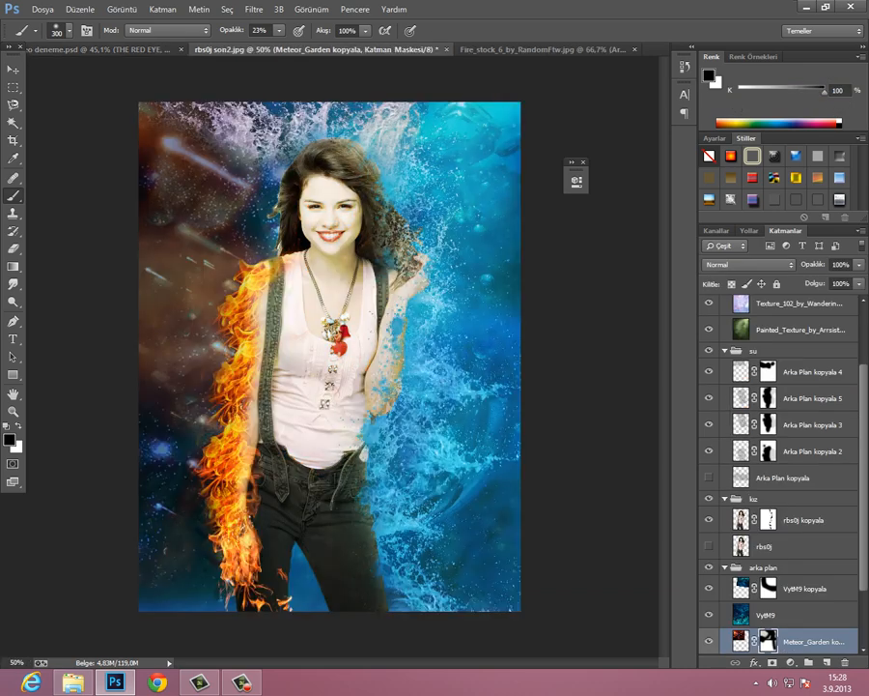
# Step: Create a group named "ses dalgası" above the ates group and add an empty layer inside it
pyautogui.press('v')
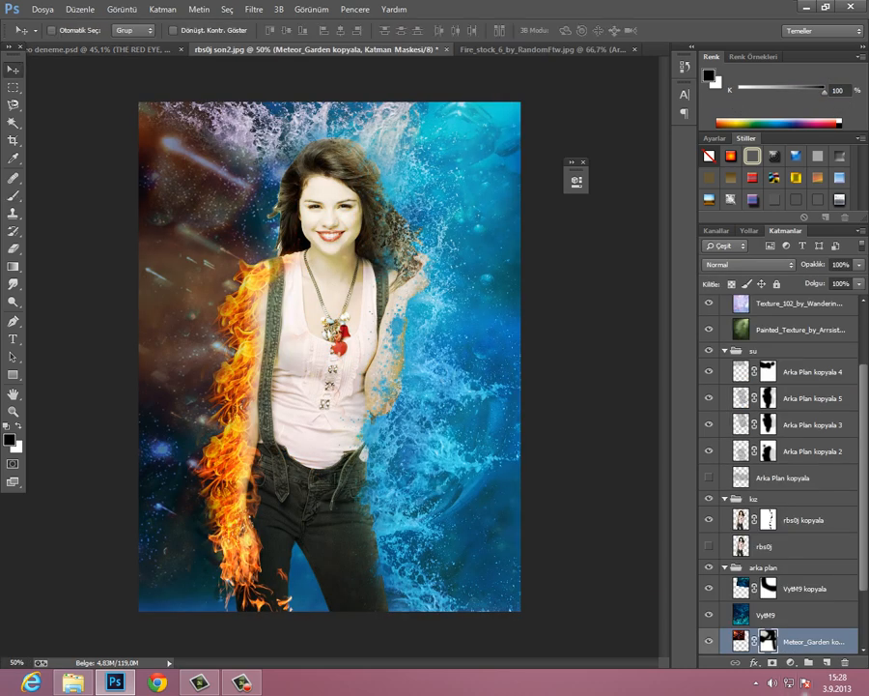
pyautogui.scroll(3, 779, 473)
pyautogui.click(757, 303)
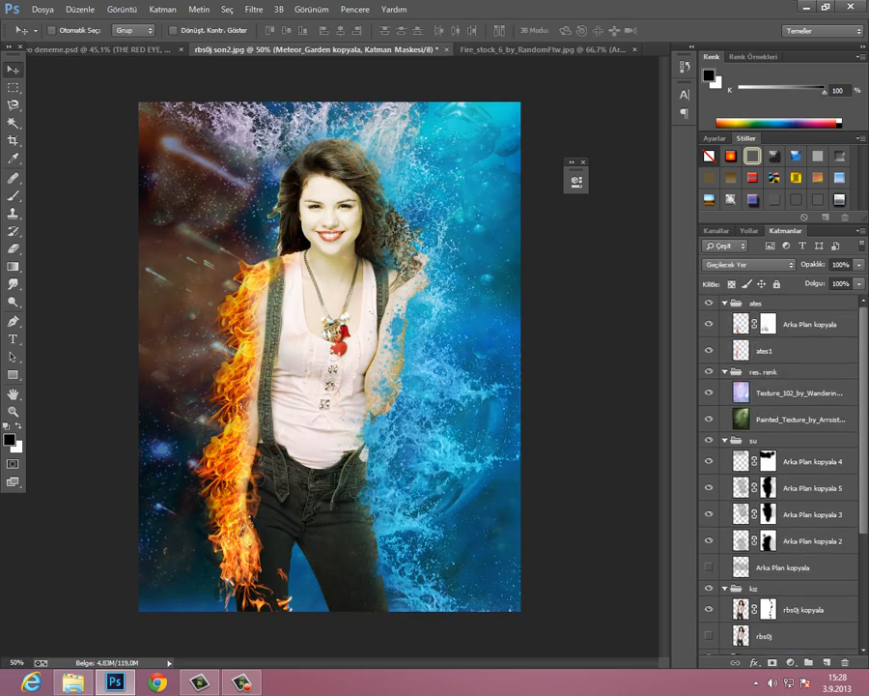
pyautogui.hotkey('ctrl', 'g')
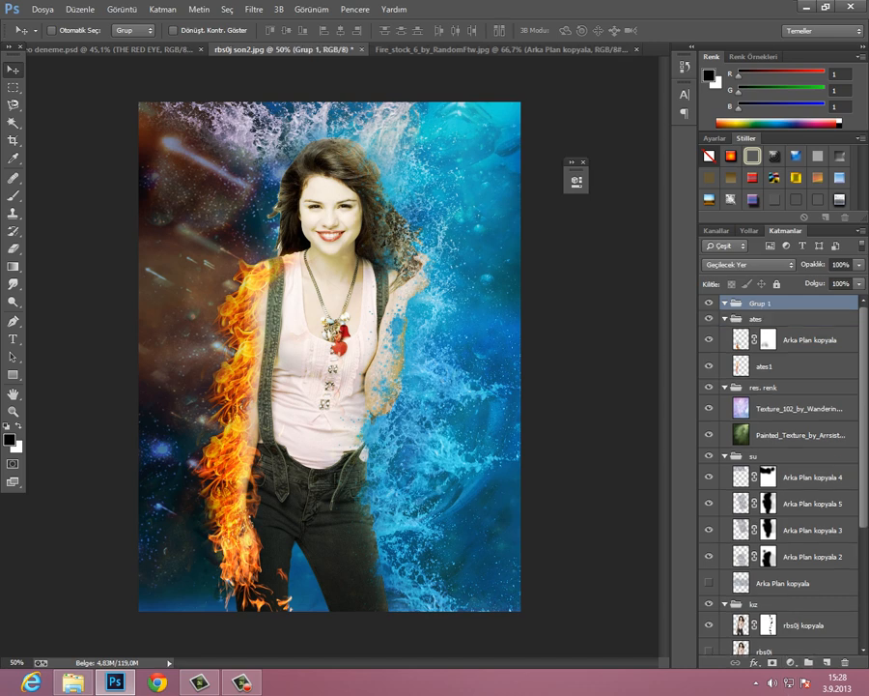
pyautogui.doubleClick(760, 304)
pyautogui.write('ses dalgası')
pyautogui.press('Return')
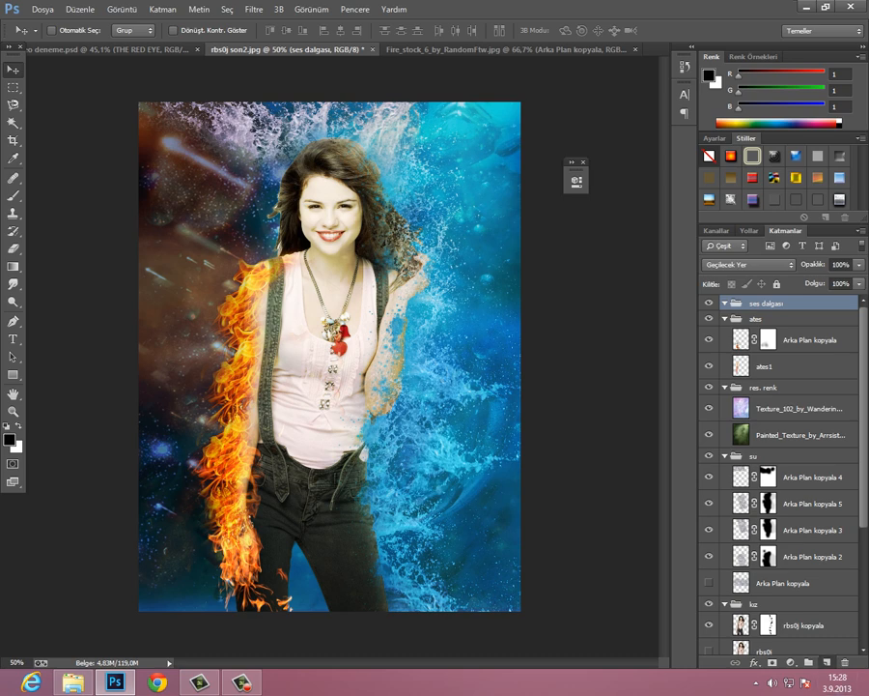
pyautogui.click(826, 662)
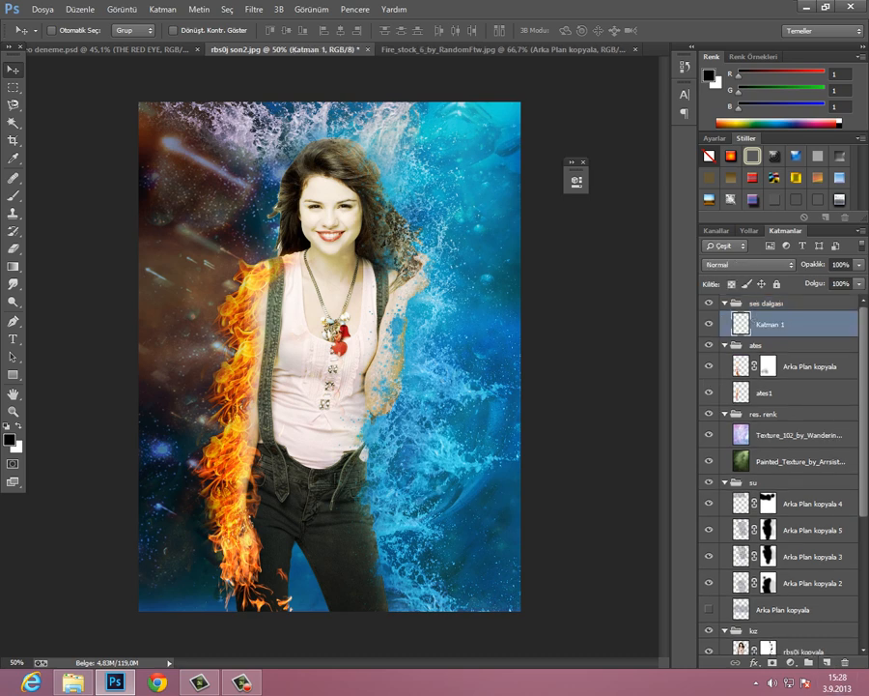
# Step: Load the ses2 brush set, choose its 321 px sound-wave brush, and try one stamp over the woman's waist
pyautogui.press('b')
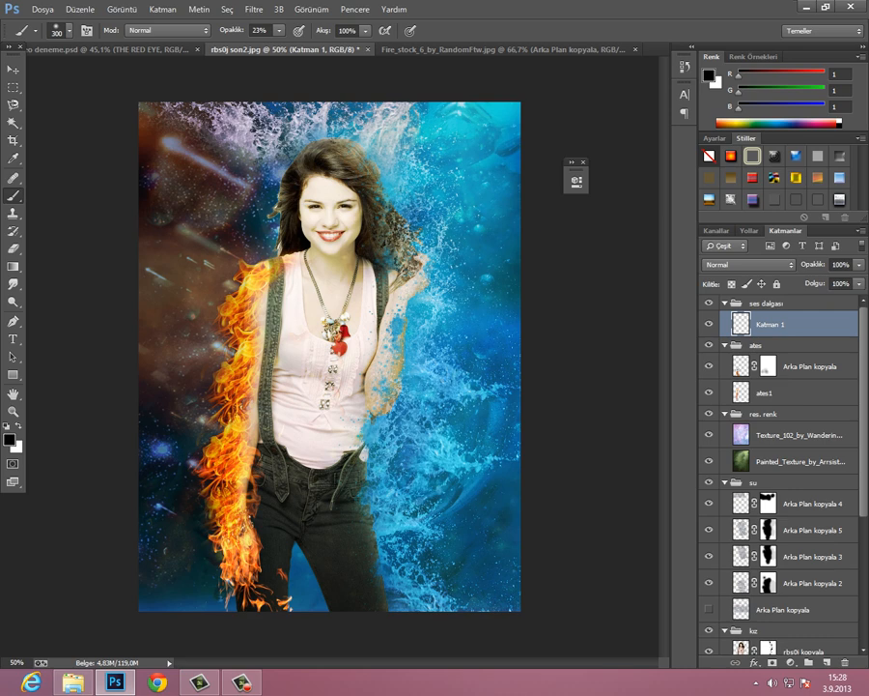
pyautogui.click(70, 31)
pyautogui.moveTo(158, 142)
pyautogui.mouseDown()
pyautogui.moveTo(159, 191)
pyautogui.moveTo(159, 142)
pyautogui.mouseUp()
pyautogui.click(179, 55)
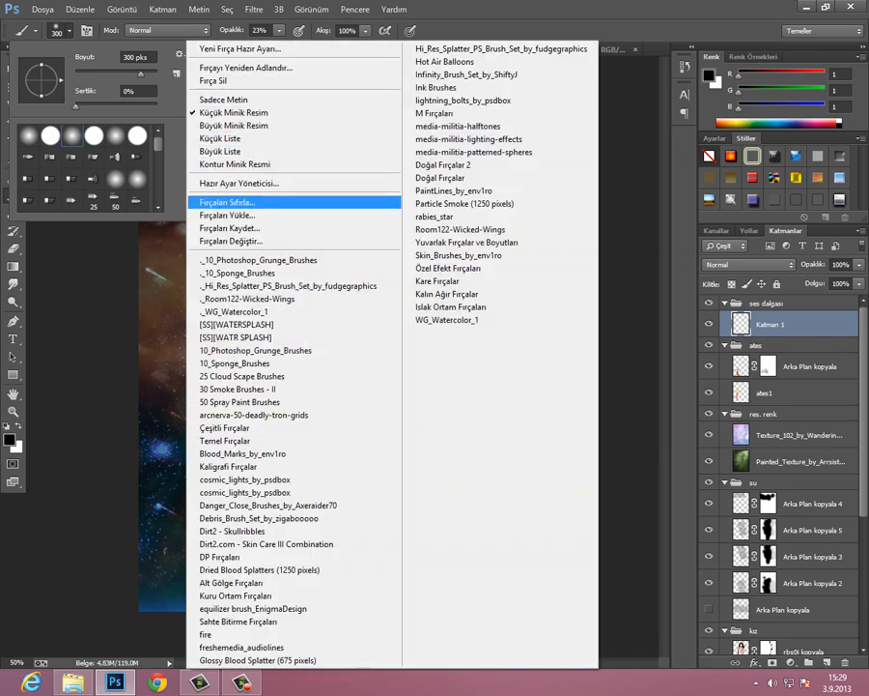
pyautogui.click(227, 214)
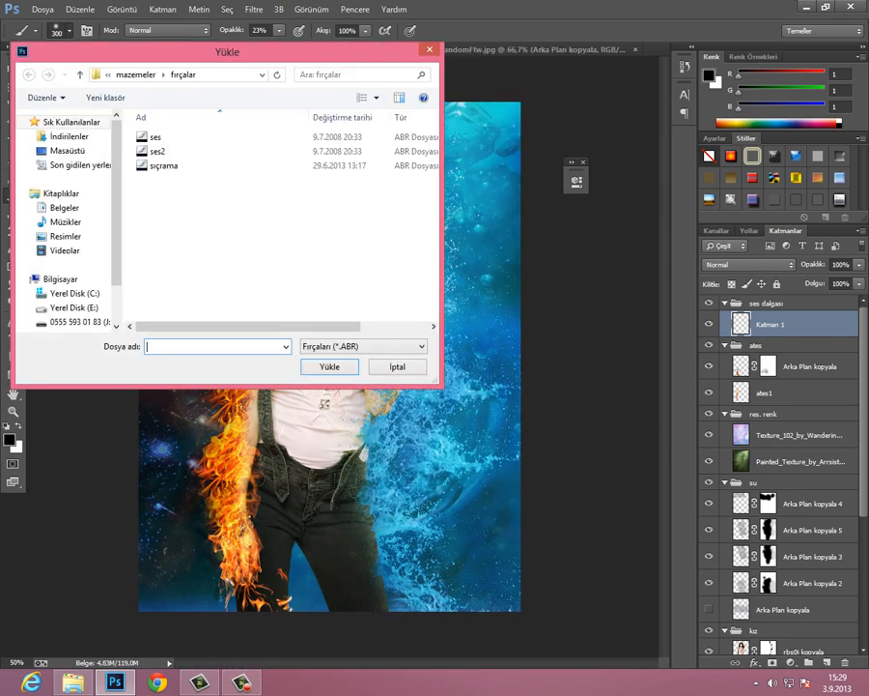
pyautogui.click(156, 151)
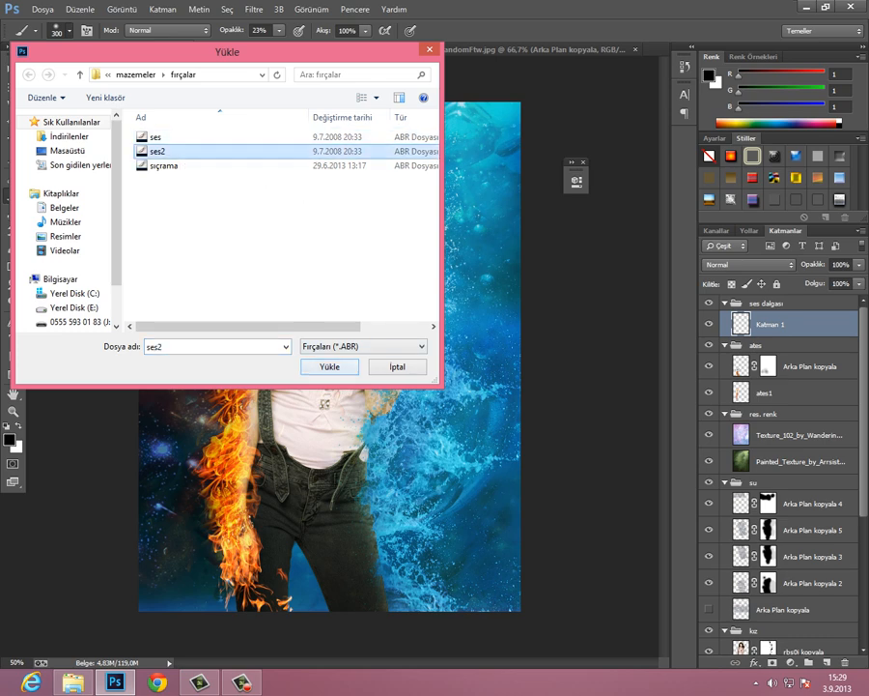
pyautogui.press('Return')
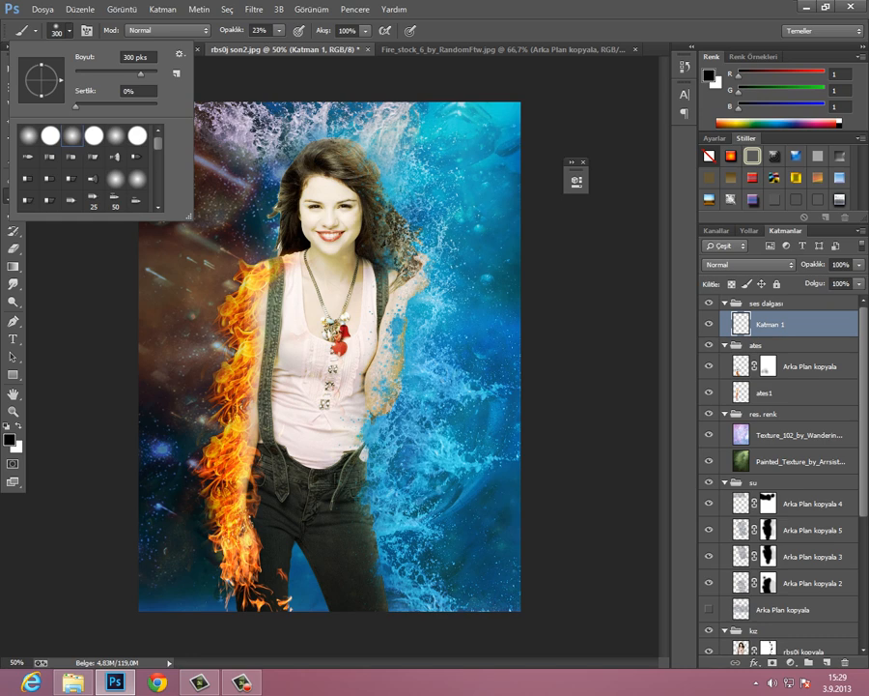
pyautogui.scroll(-10, 87, 166)
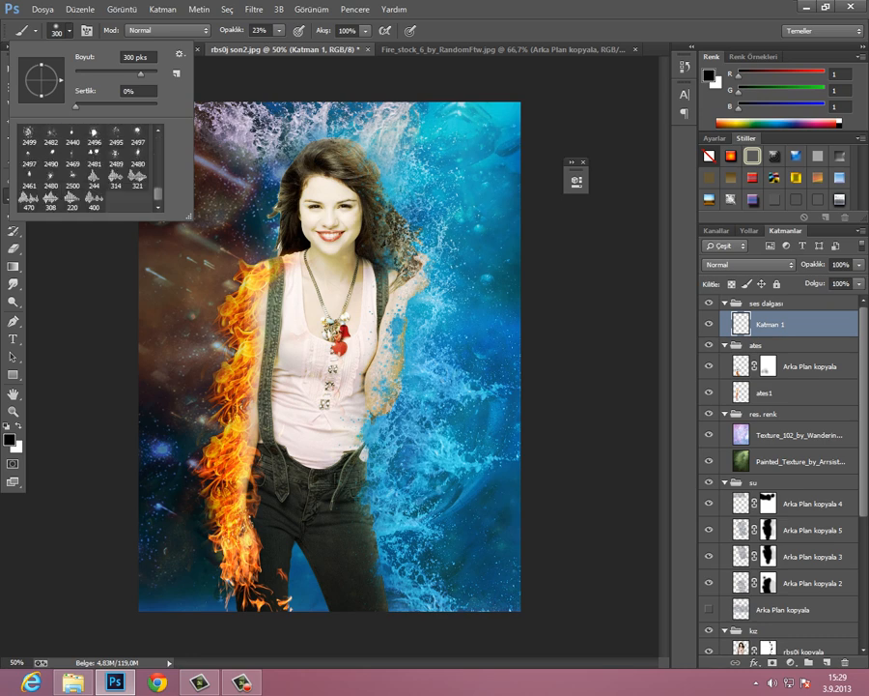
pyautogui.click(137, 178)
pyautogui.click(288, 460)
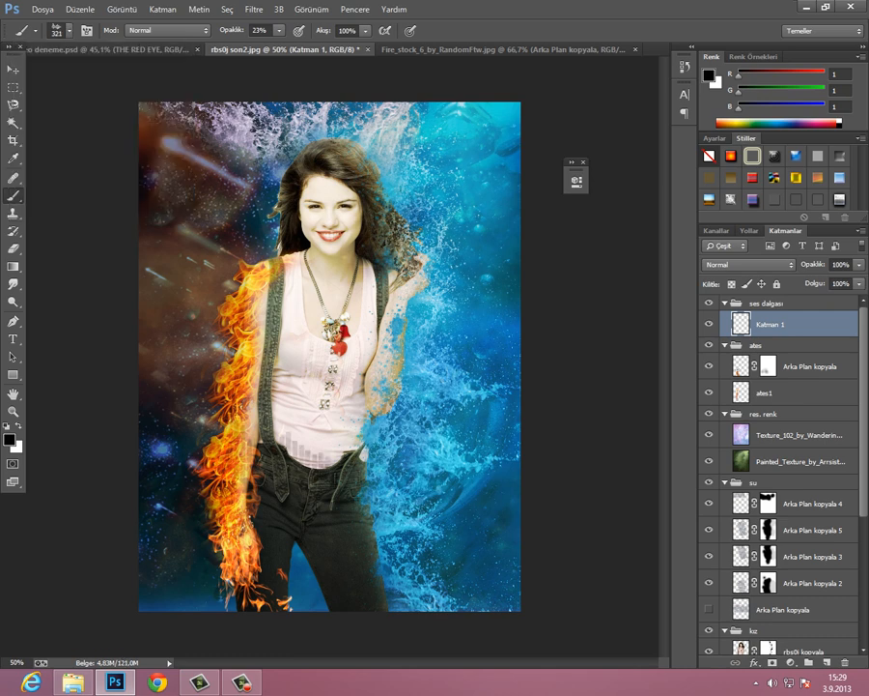
pyautogui.hotkey('ctrl', 'z')
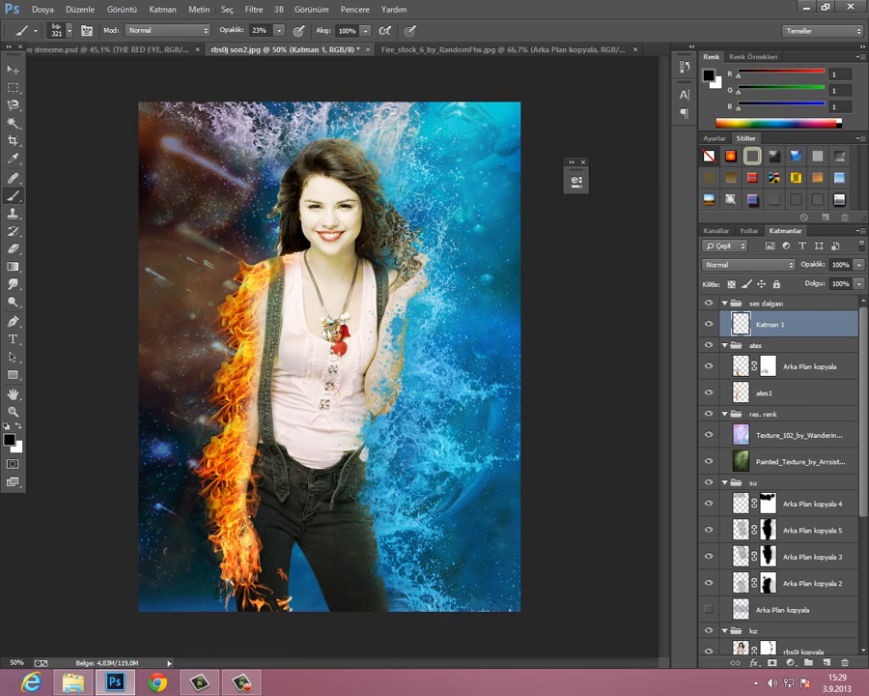
# Step: Stamp a row of four white sound-wave bars at 73% brush opacity along the poster's bottom edge on Katman 1
pyautogui.click(279, 31)
pyautogui.moveTo(279, 45); pyautogui.dragTo(314, 44)
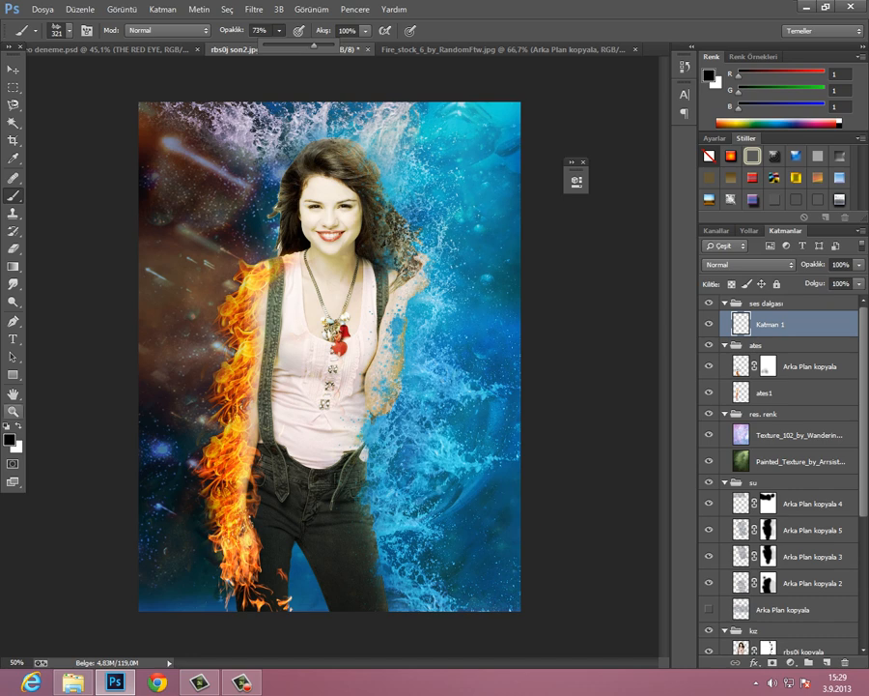
pyautogui.press('x')
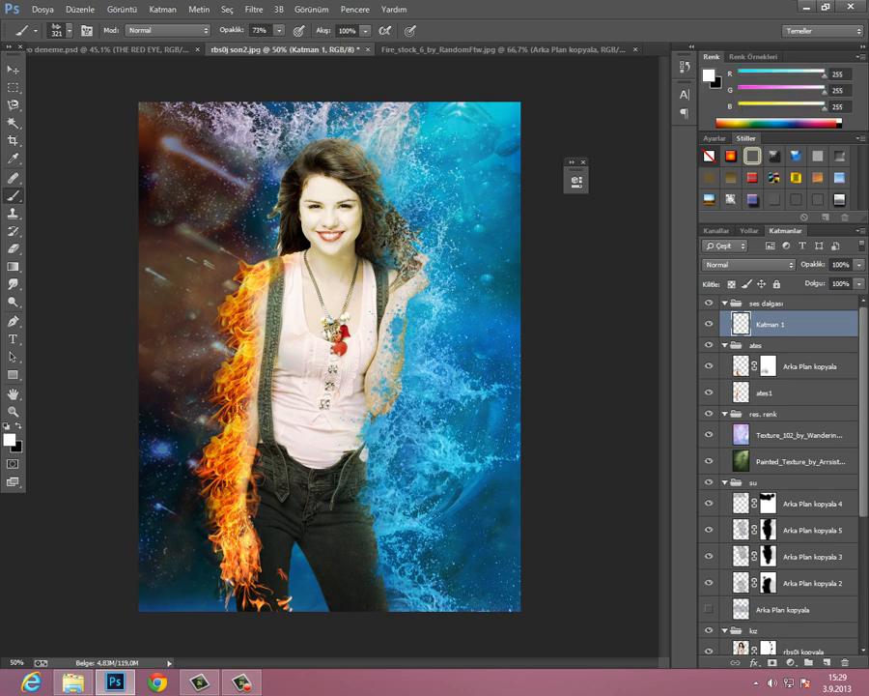
pyautogui.click(191, 551)
pyautogui.hotkey('ctrl', 'z')
pyautogui.click(191, 577)
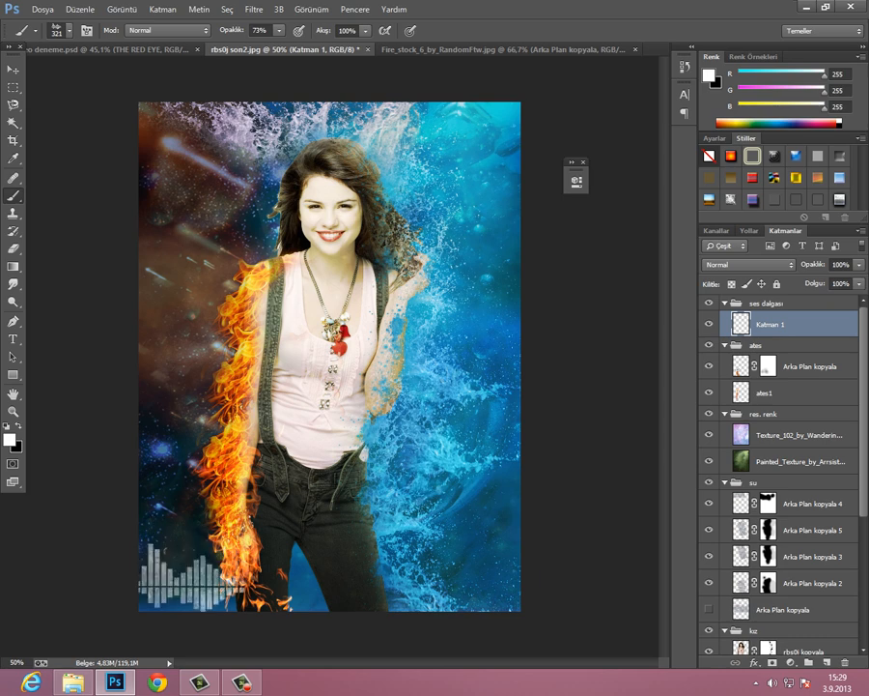
pyautogui.click(299, 577)
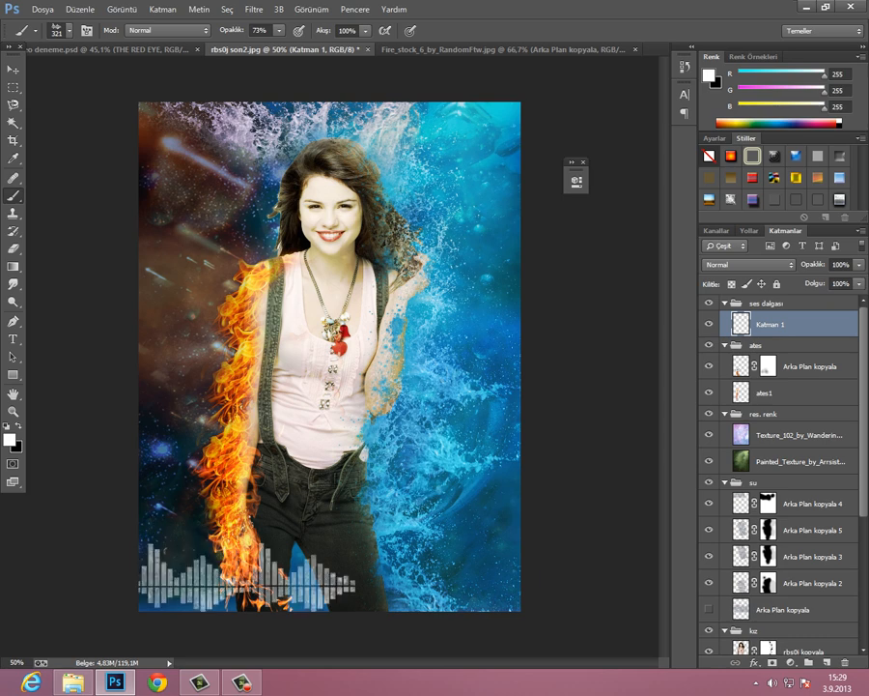
pyautogui.click(410, 577)
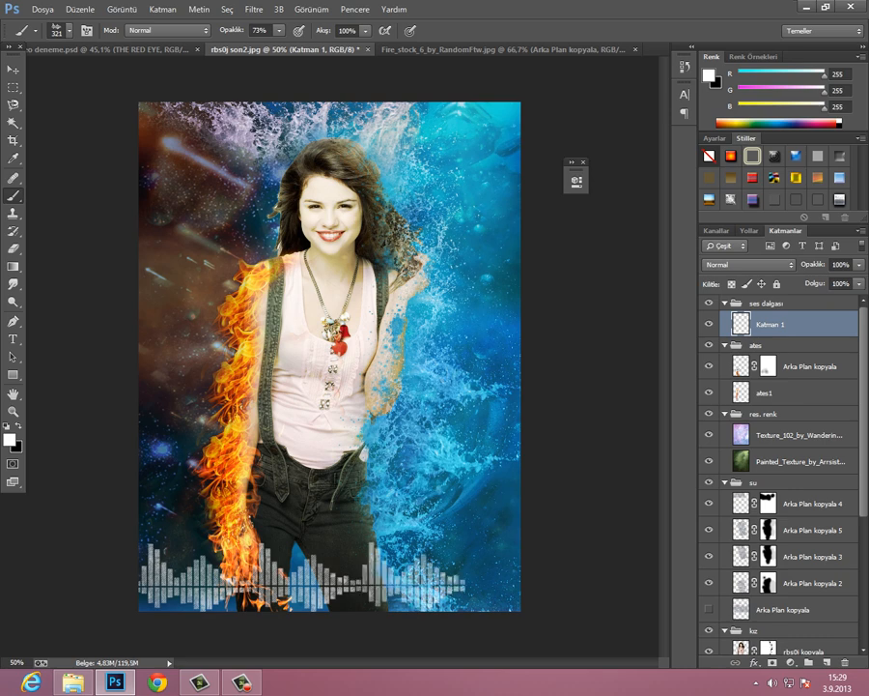
pyautogui.click(520, 577)
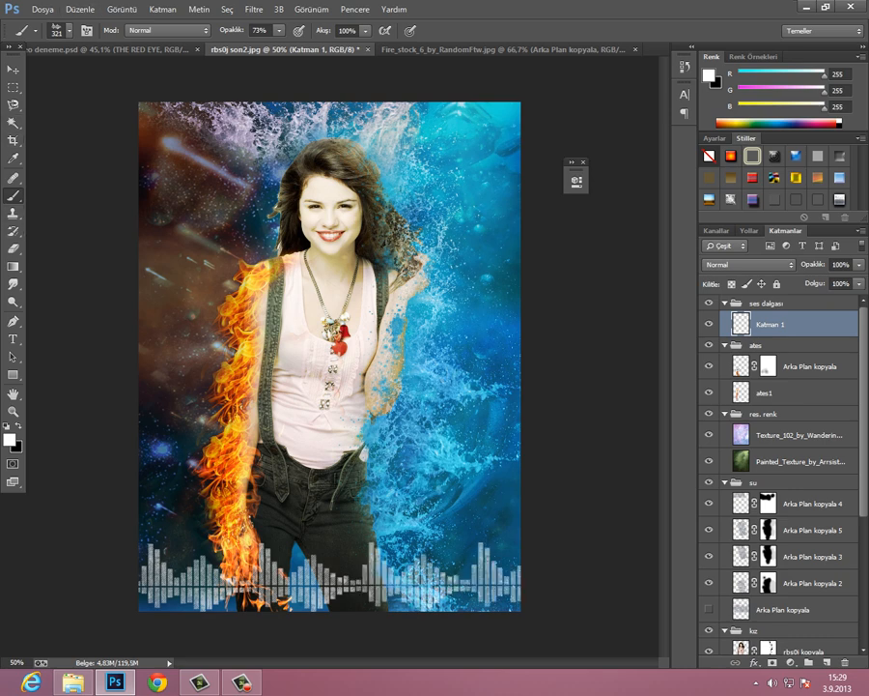
# Step: Compare with the finished poster in deneme.psd, and place the ses dalgası image from the mazemeler folder at full size into the poster
pyautogui.click(114, 50)
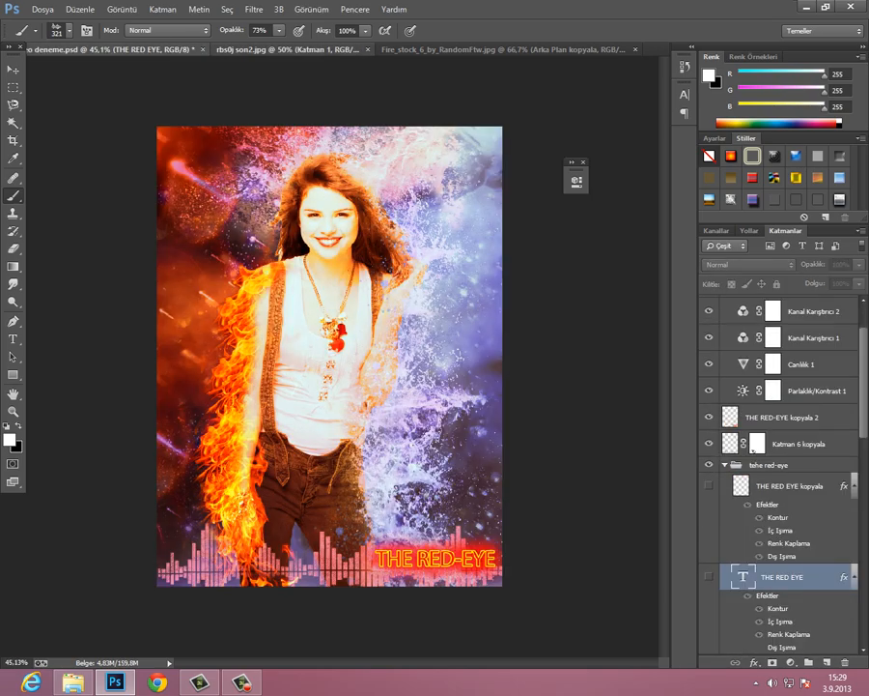
pyautogui.click(280, 49)
pyautogui.click(73, 682)
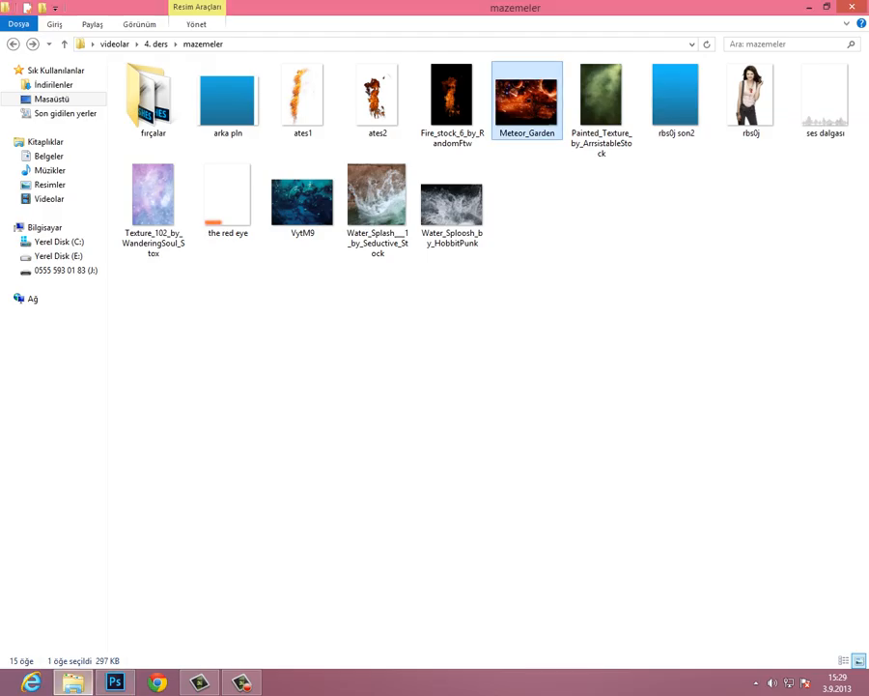
pyautogui.click(599, 328)
pyautogui.click(826, 102)
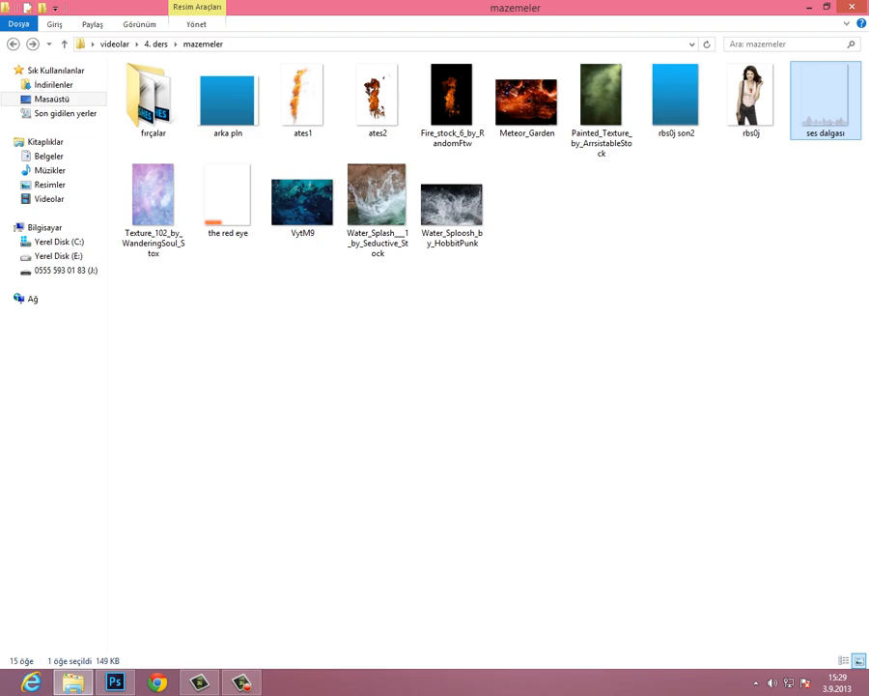
pyautogui.moveTo(826, 101); pyautogui.dragTo(329, 387)
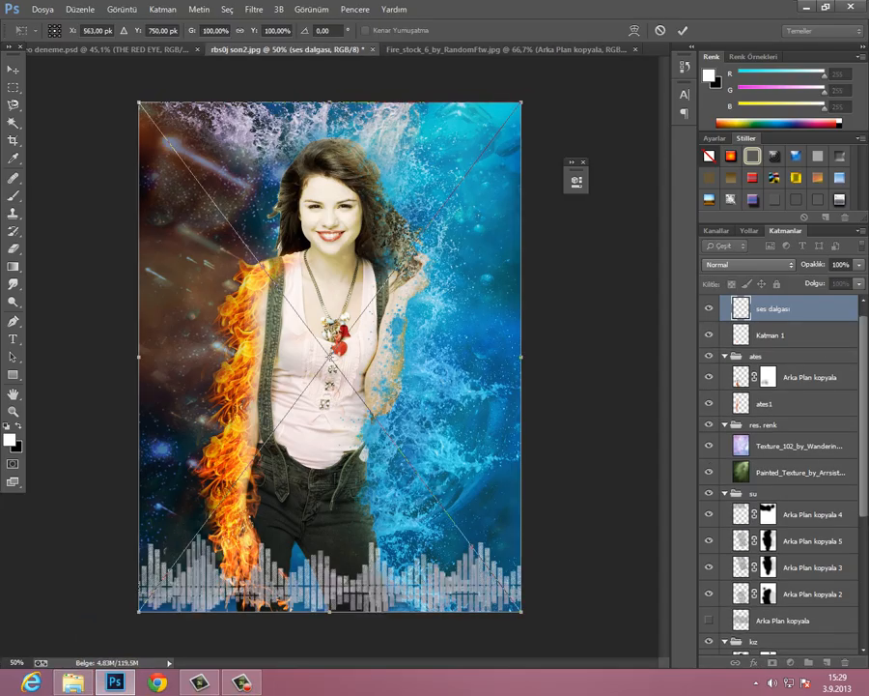
pyautogui.click(14, 70)
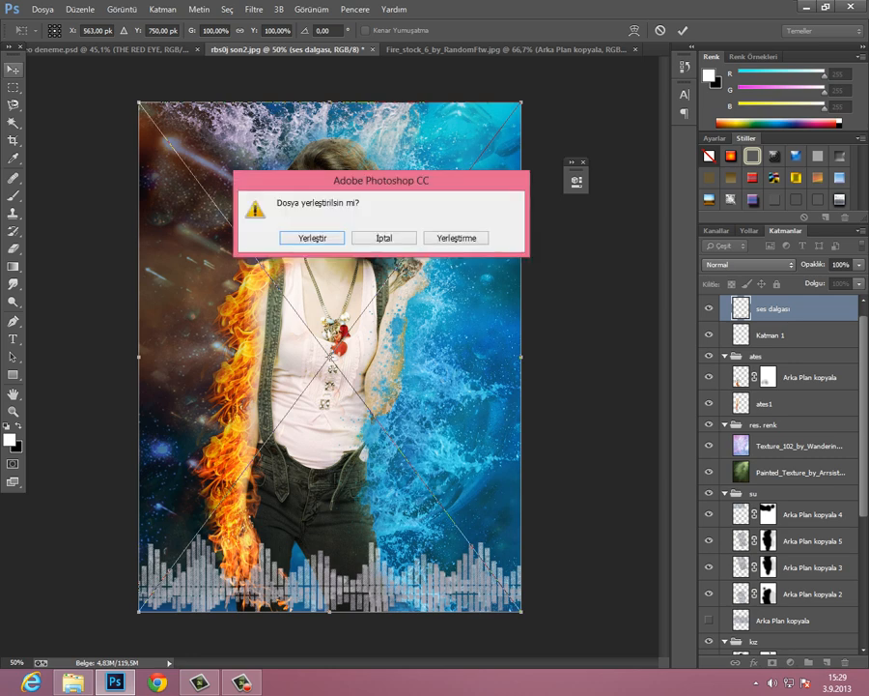
pyautogui.press('Return')
# Step: Move the placed ses dalgası wave up to the woman's hips, above the stamped bars, and rasterize its layer
pyautogui.moveTo(302, 581); pyautogui.dragTo(300, 488)
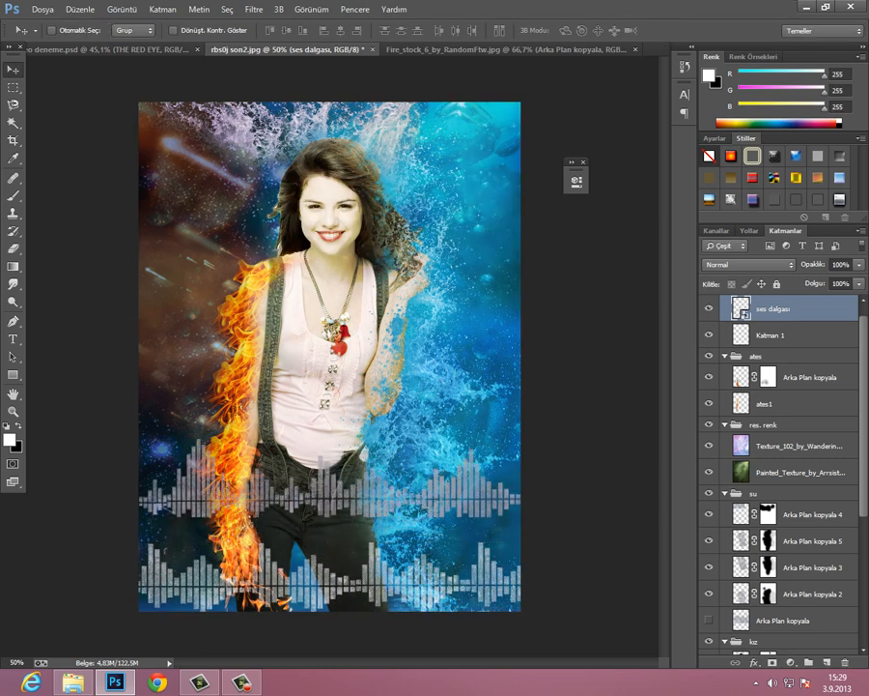
pyautogui.rightClick(797, 308)
pyautogui.click(628, 263)
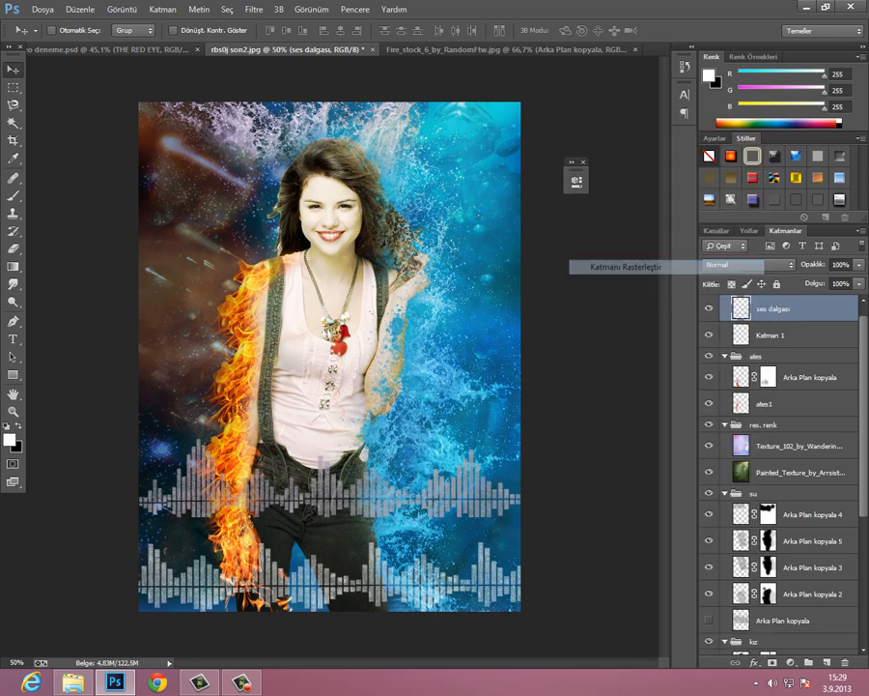
# Step: Delete the Katman 1 layer with the stamped bars, and move the ses dalgası wave down to the poster's bottom edge
pyautogui.click(709, 334)
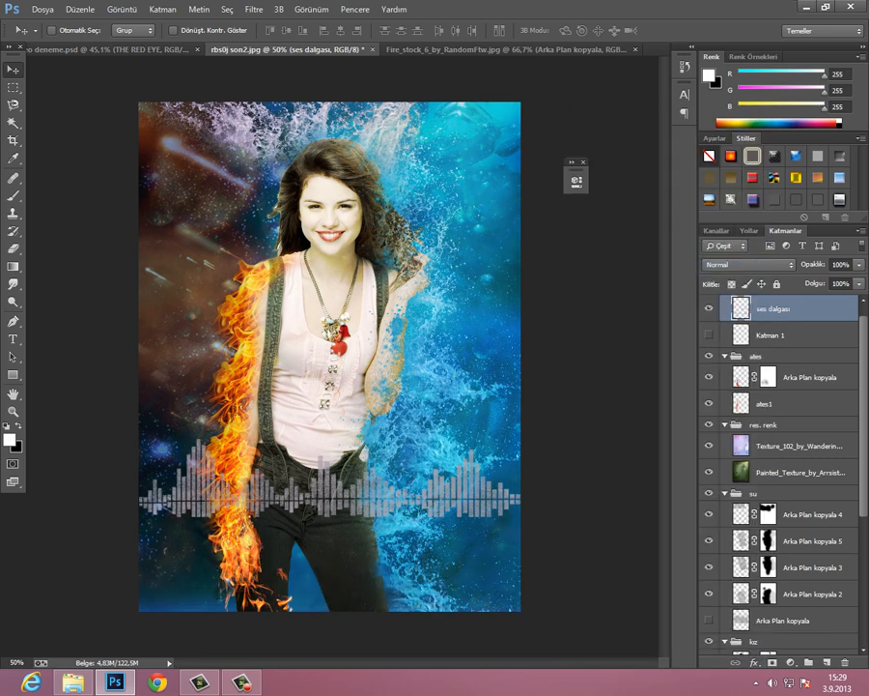
pyautogui.click(794, 336)
pyautogui.click(845, 663)
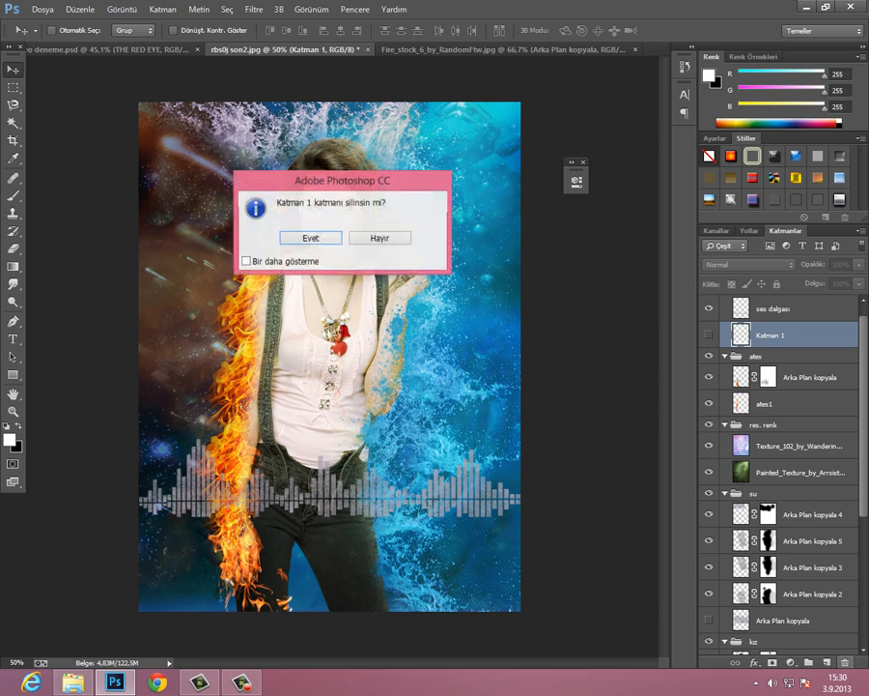
pyautogui.press('Return')
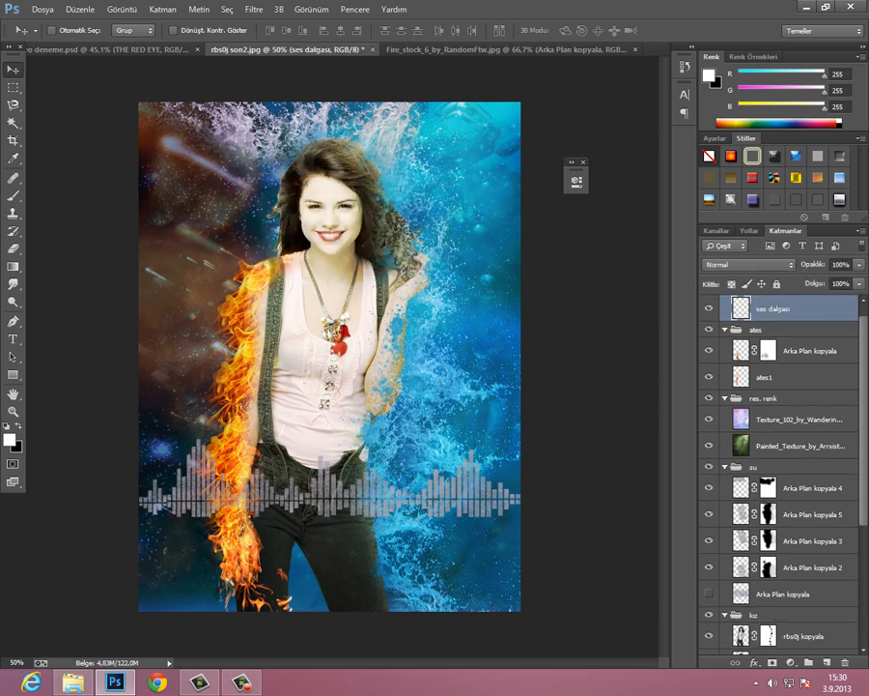
pyautogui.scroll(1, 778, 473)
pyautogui.moveTo(286, 470); pyautogui.dragTo(286, 556)
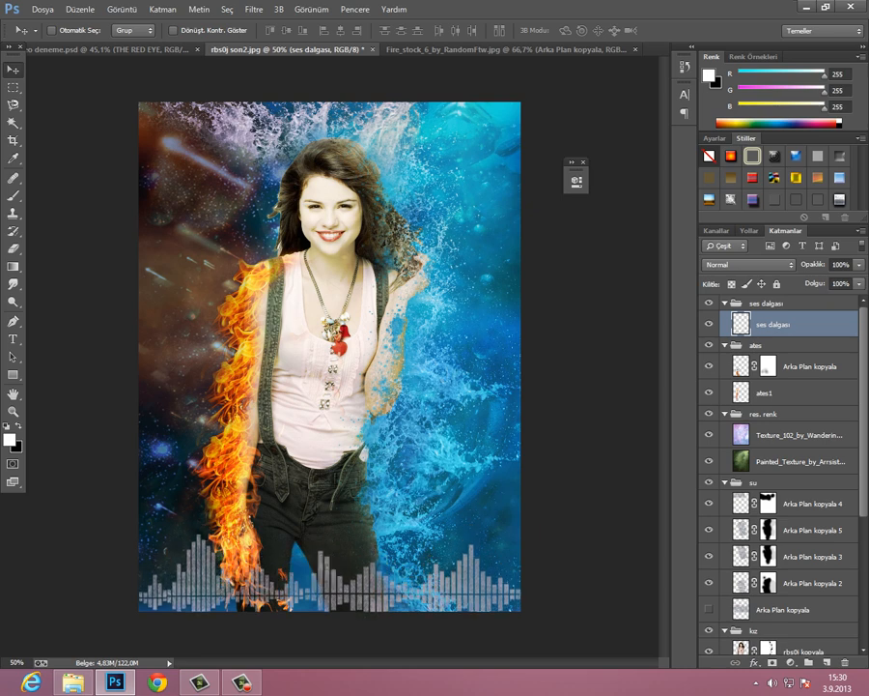
# Step: Create a group named "yazı" above the ses dalgası group
pyautogui.click(769, 303)
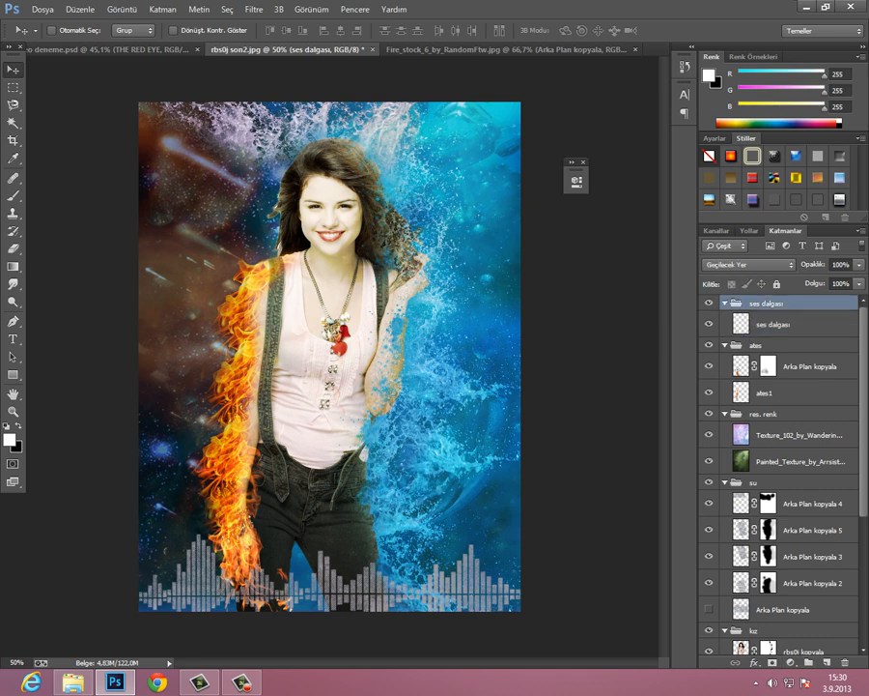
pyautogui.hotkey('ctrl', 'g')
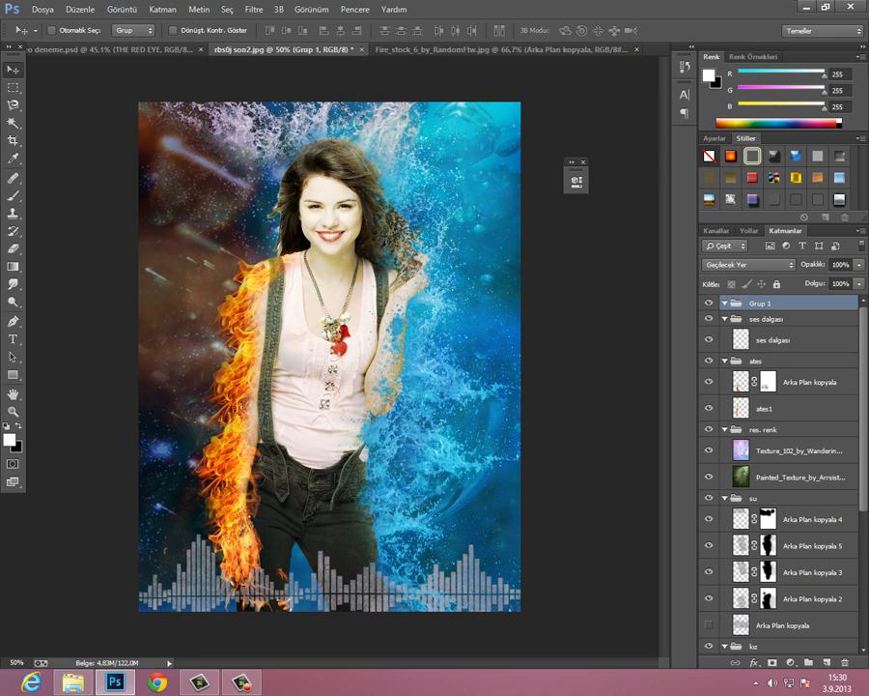
pyautogui.doubleClick(761, 303)
pyautogui.write('yazı')
pyautogui.press('Return')
# Step: Check the ates group's contribution to the poster by hiding it and showing it again
pyautogui.moveTo(773, 340); pyautogui.dragTo(773, 320)
pyautogui.click(809, 381)
pyautogui.click(709, 361)
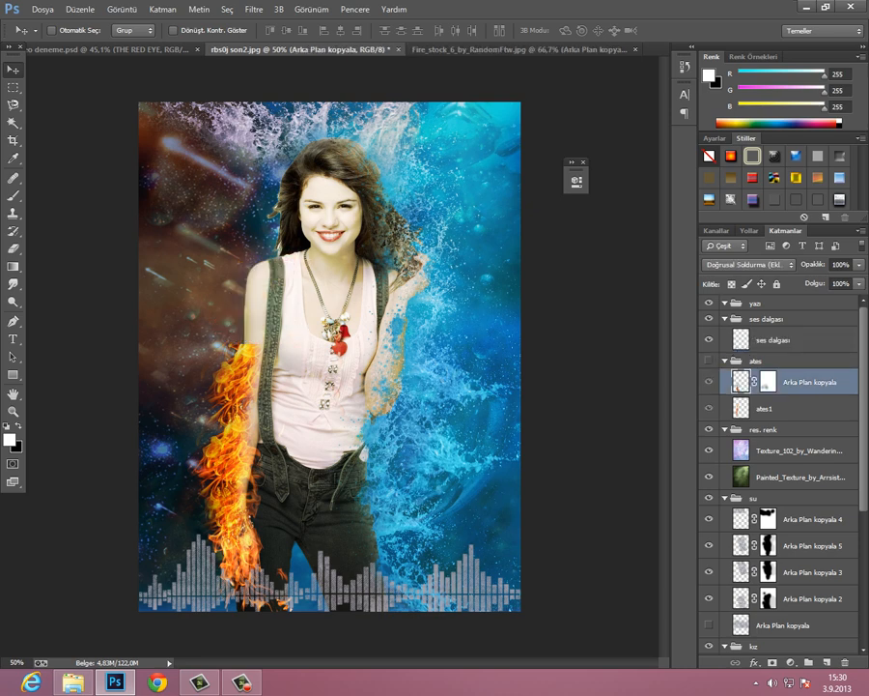
pyautogui.click(709, 361)
# Step: Add the text "The Red-Eye" in red 72 pt Myriad Pro over the sound wave, inside the yazı group
pyautogui.click(761, 304)
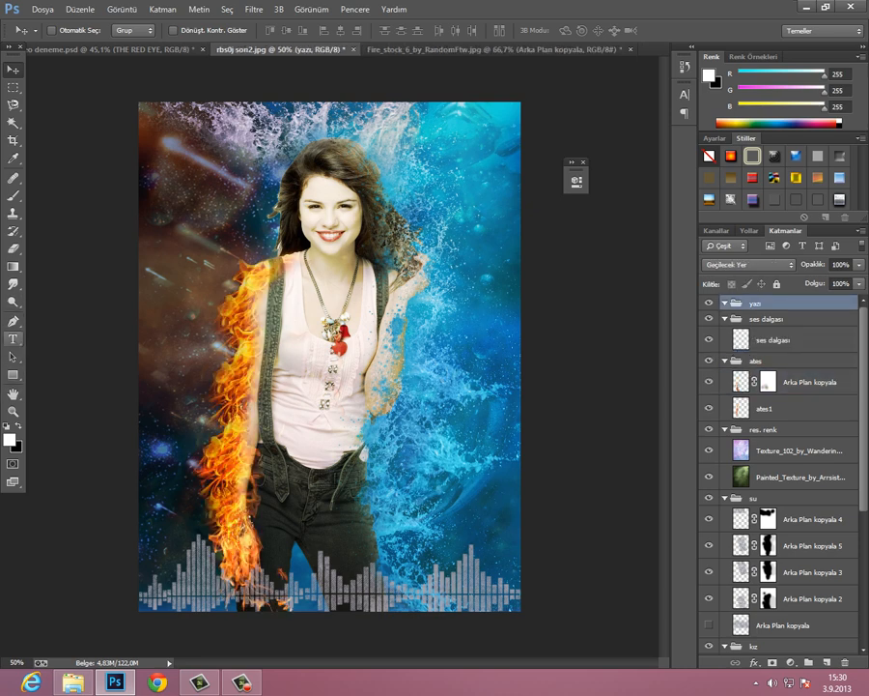
pyautogui.press('t')
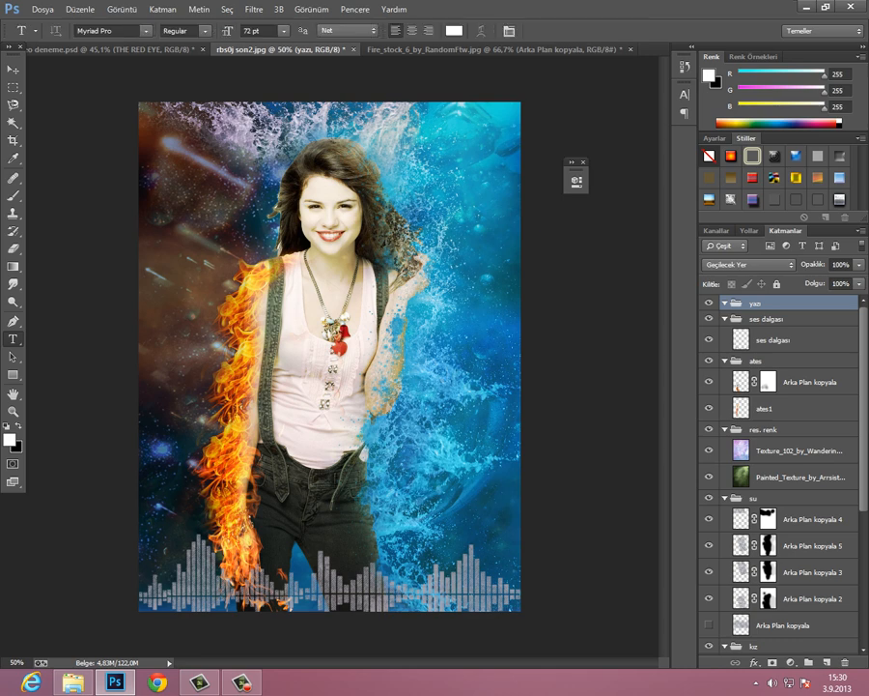
pyautogui.click(9, 440)
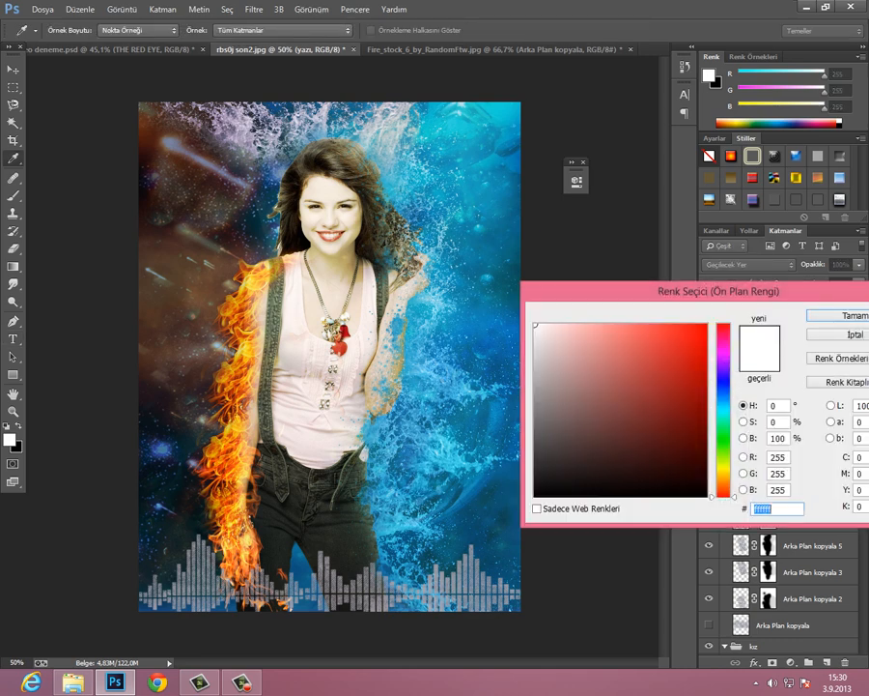
pyautogui.click(706, 324)
pyautogui.press('Return')
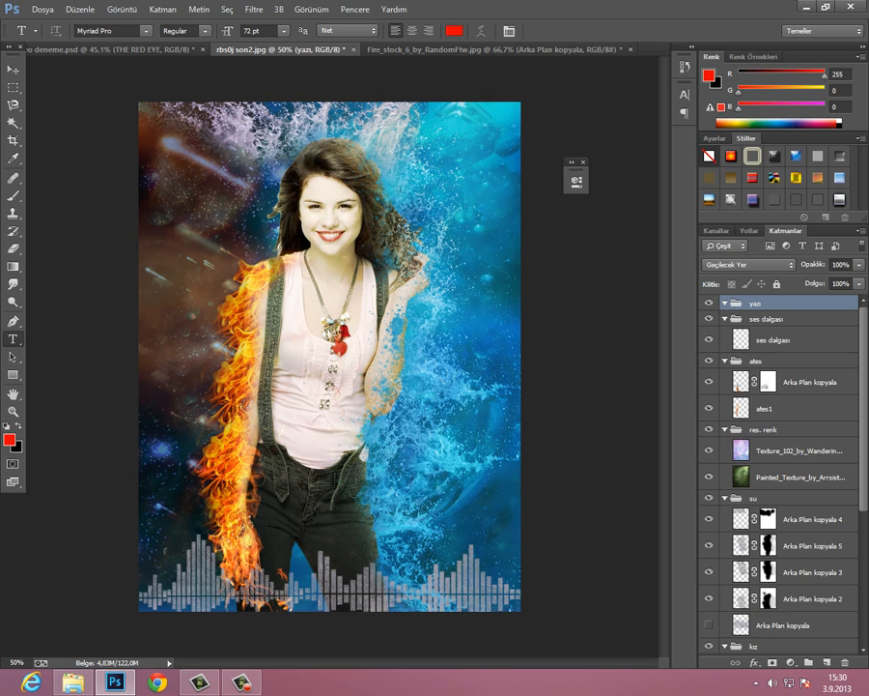
pyautogui.click(359, 582)
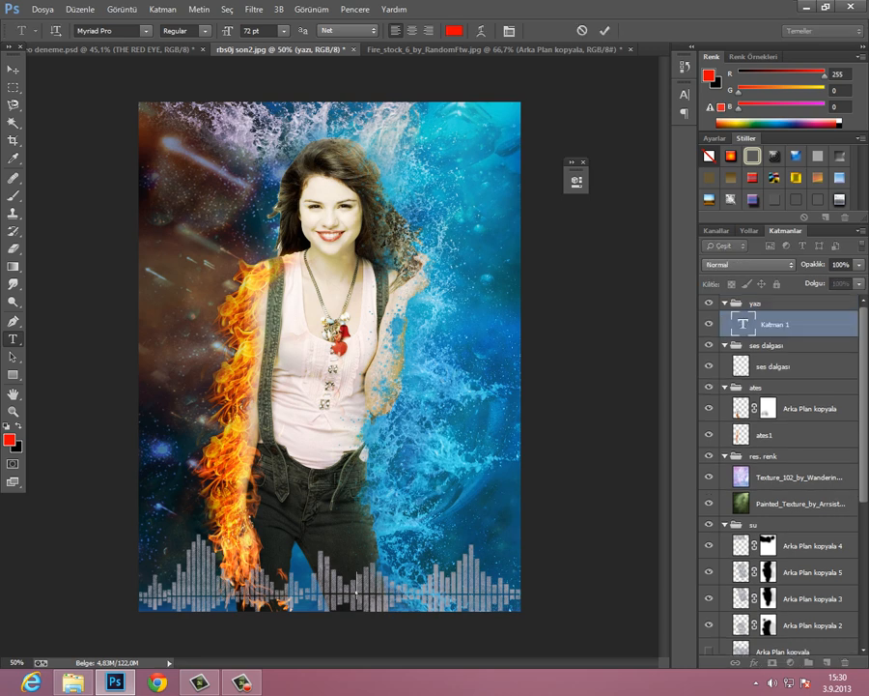
pyautogui.write('The Red-E')
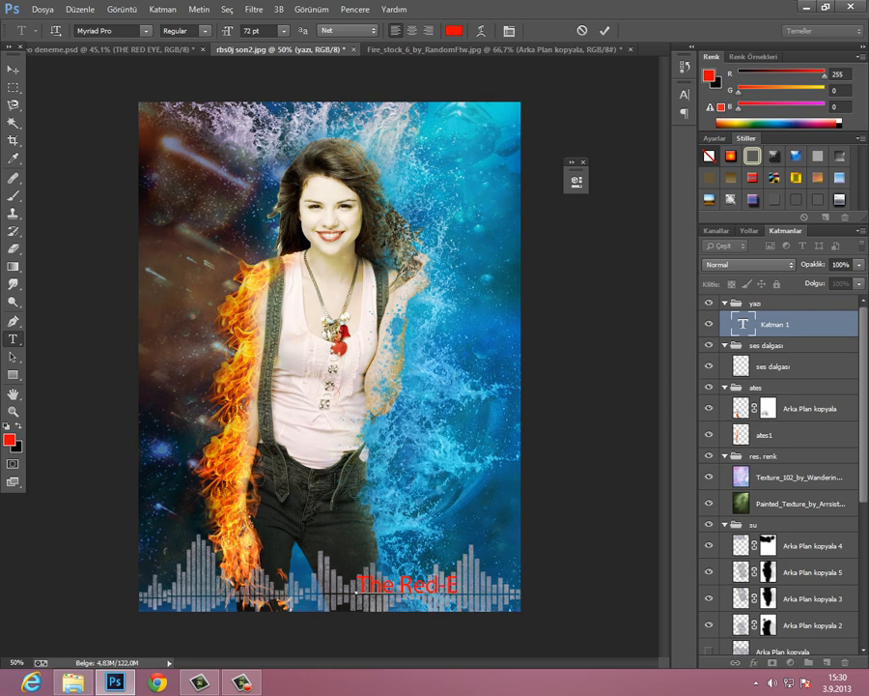
pyautogui.write('ye')
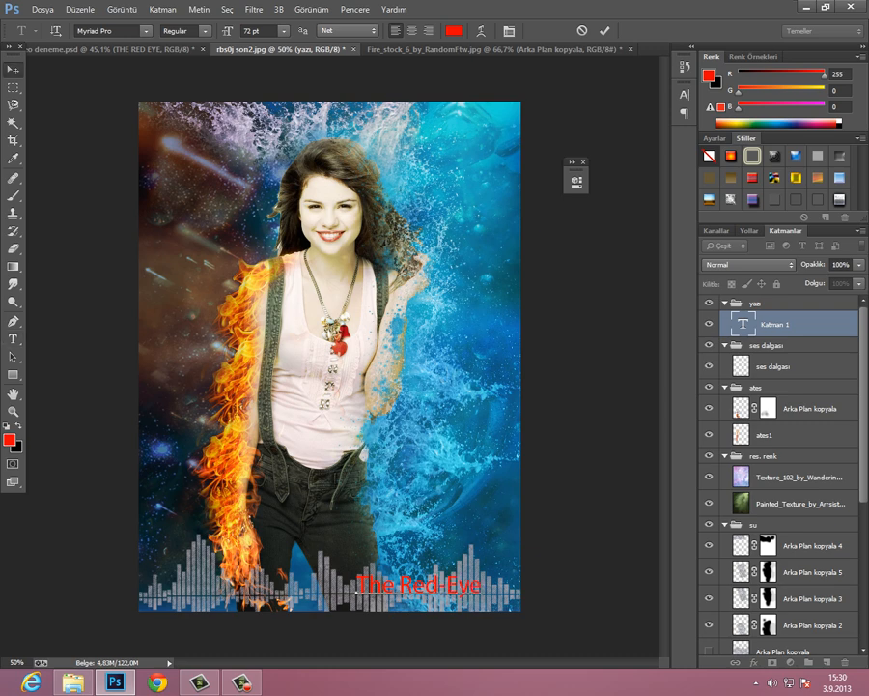
pyautogui.click(12, 70)
pyautogui.moveTo(435, 583); pyautogui.dragTo(423, 583)
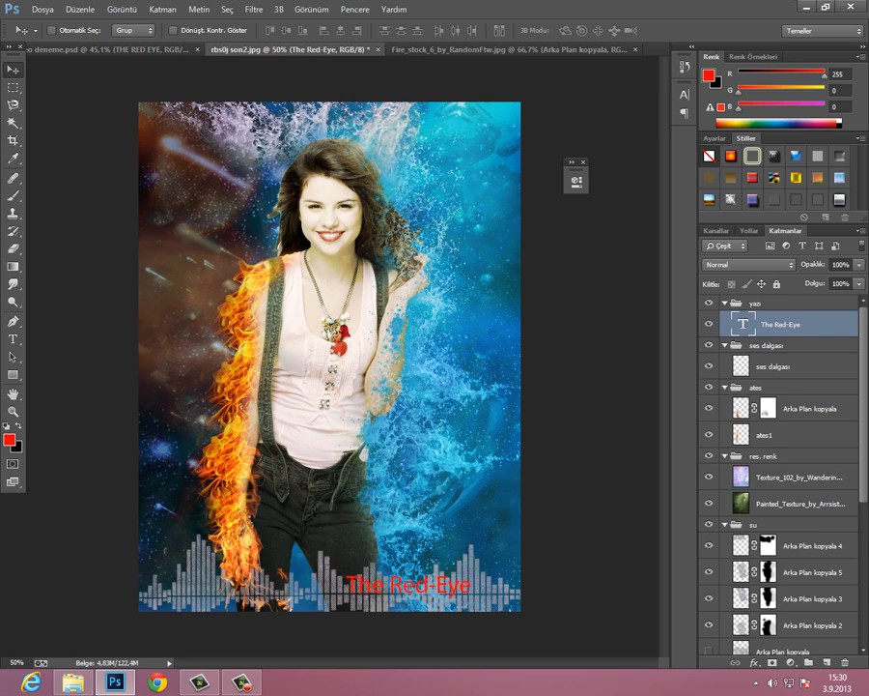
# Step: Give The Red-Eye text a 3 px outside stroke in bright yellow
pyautogui.doubleClick(829, 325)
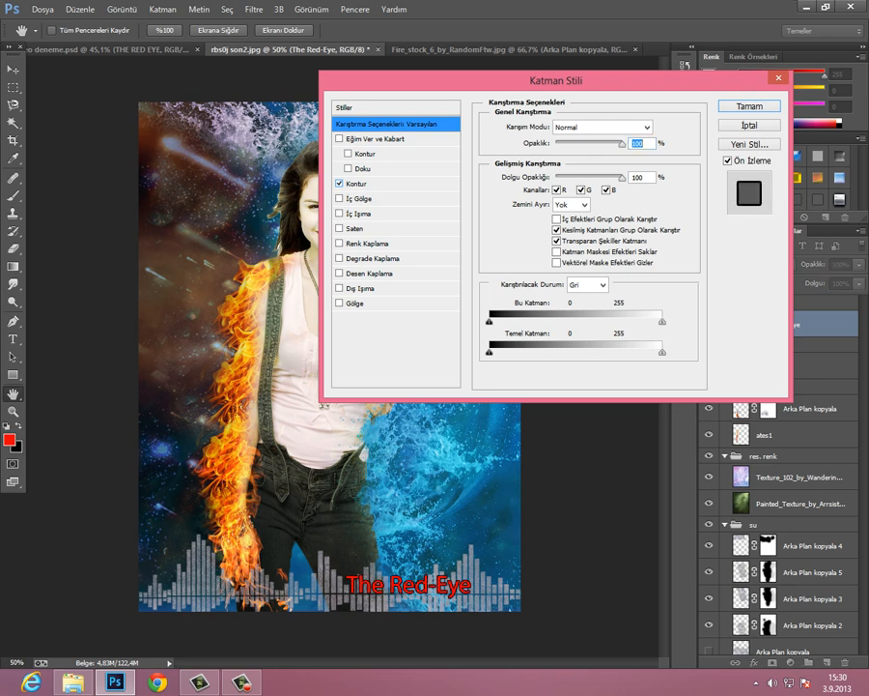
pyautogui.click(338, 183)
pyautogui.click(518, 219)
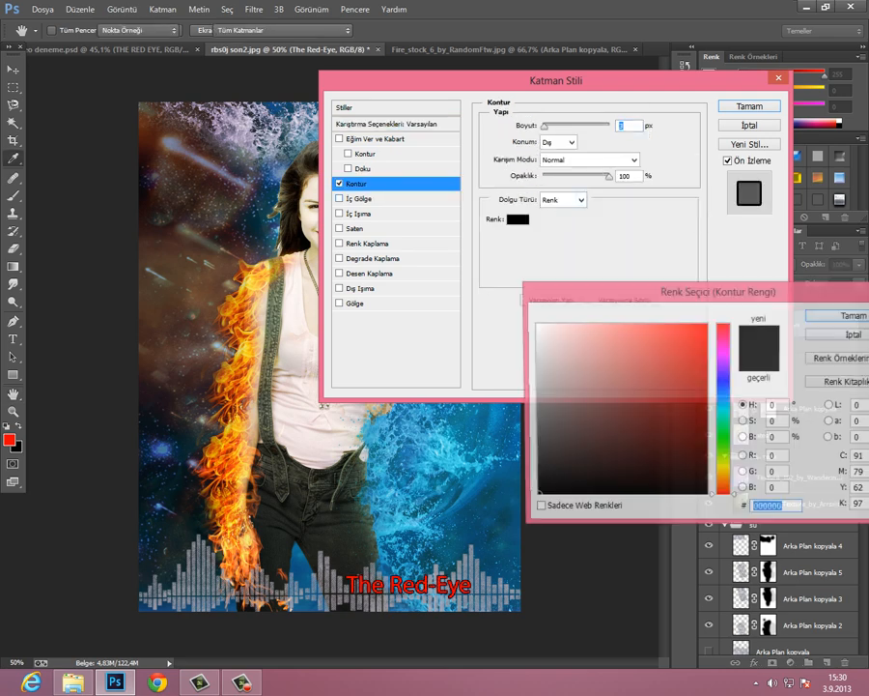
pyautogui.click(724, 469)
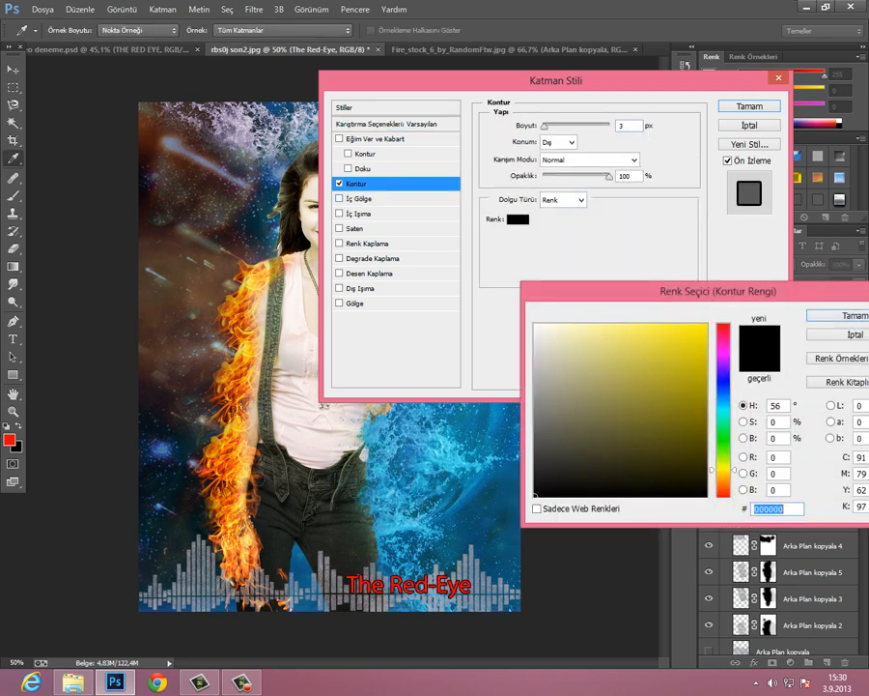
pyautogui.click(705, 327)
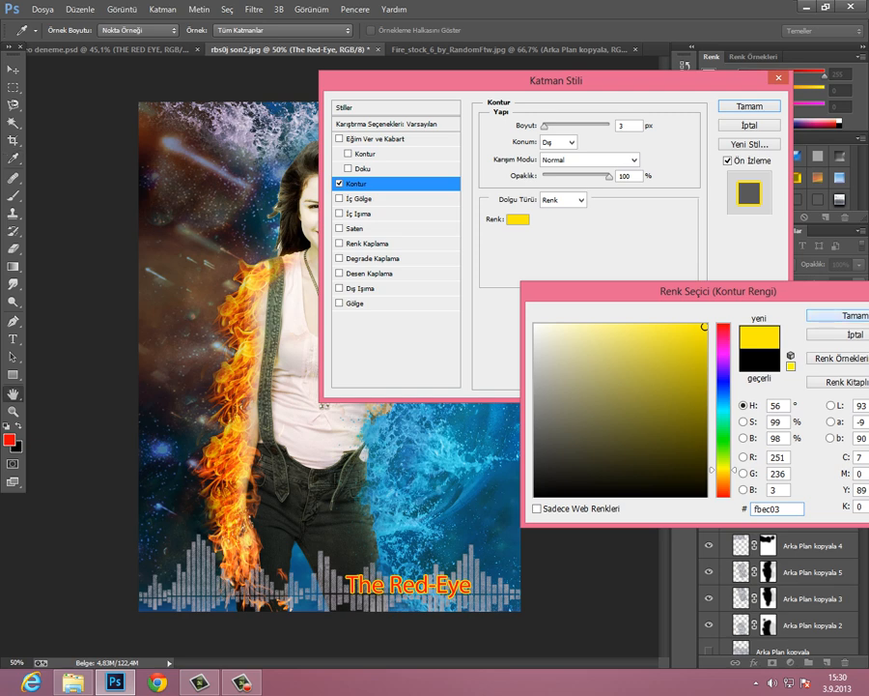
pyautogui.press('Return')
# Step: Add an inner glow at 28% opacity and a red color overlay to The Red-Eye text
pyautogui.click(339, 213)
pyautogui.click(359, 214)
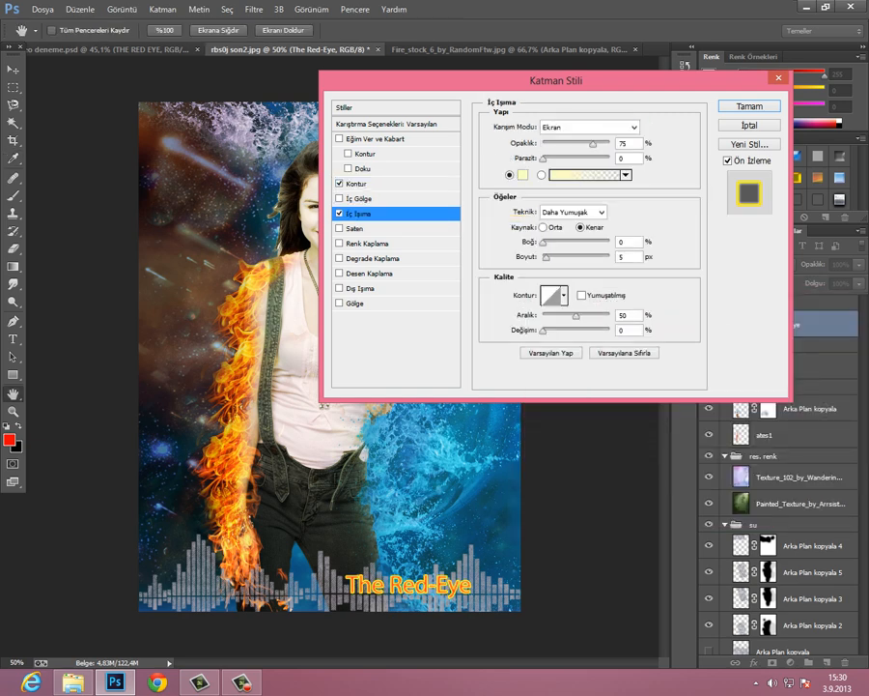
pyautogui.moveTo(594, 144); pyautogui.dragTo(562, 144)
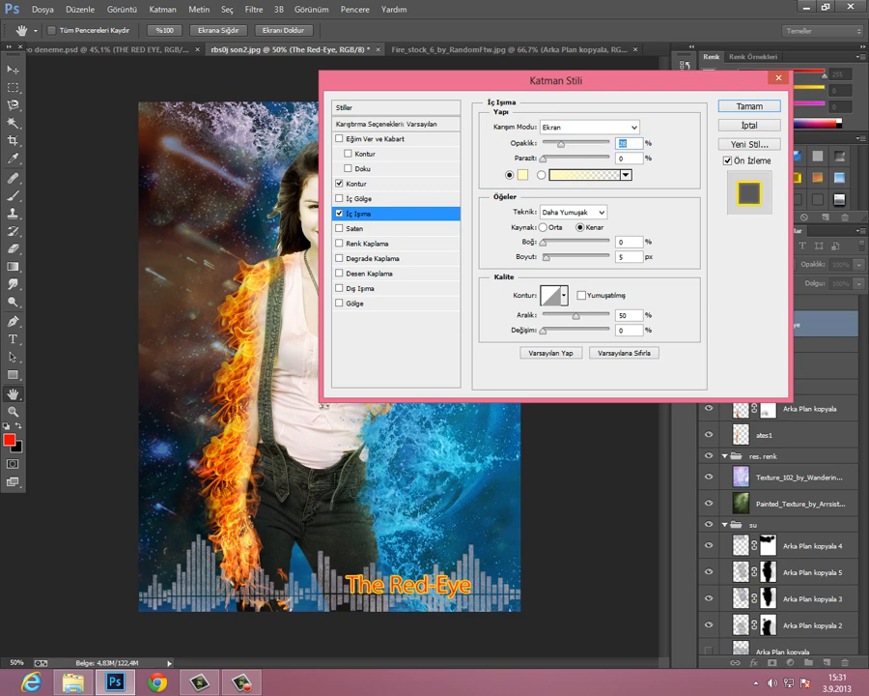
pyautogui.click(339, 243)
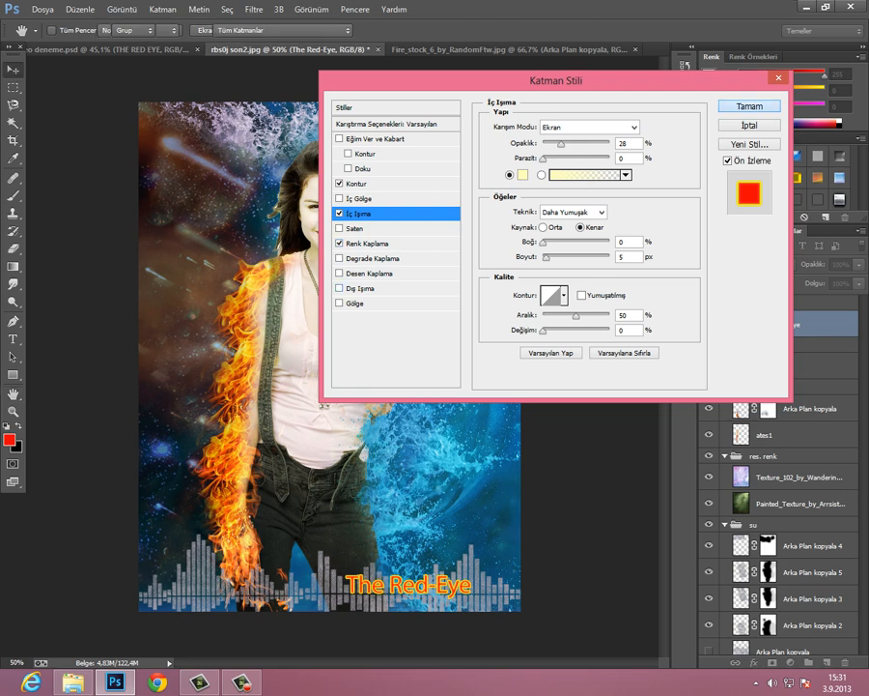
pyautogui.press('Return')
# Step: Duplicate The Red-Eye text layer and enable an outer glow on the copy
pyautogui.moveTo(782, 325); pyautogui.dragTo(827, 663)
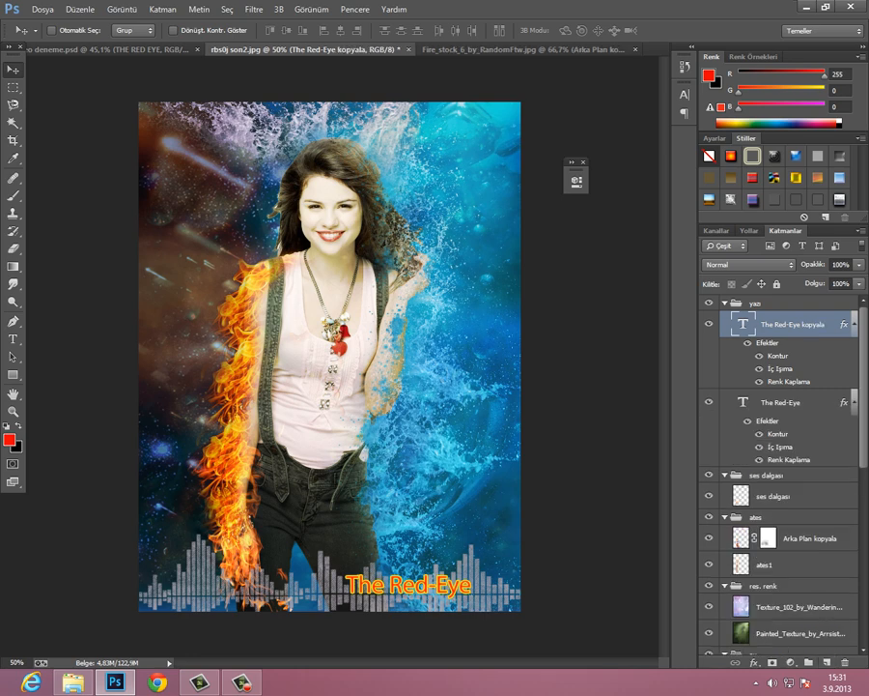
pyautogui.doubleClick(794, 324)
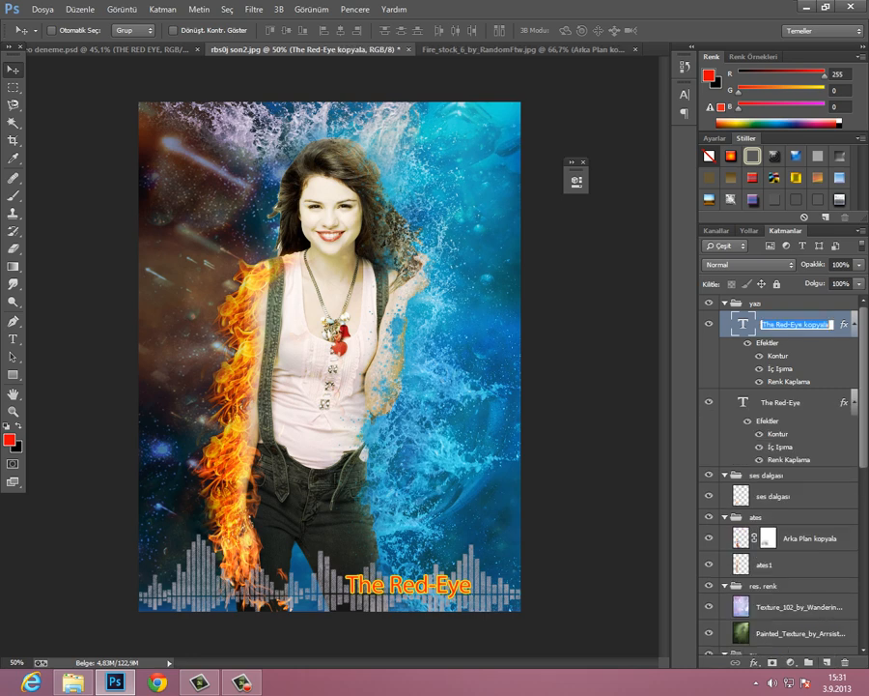
pyautogui.doubleClick(842, 325)
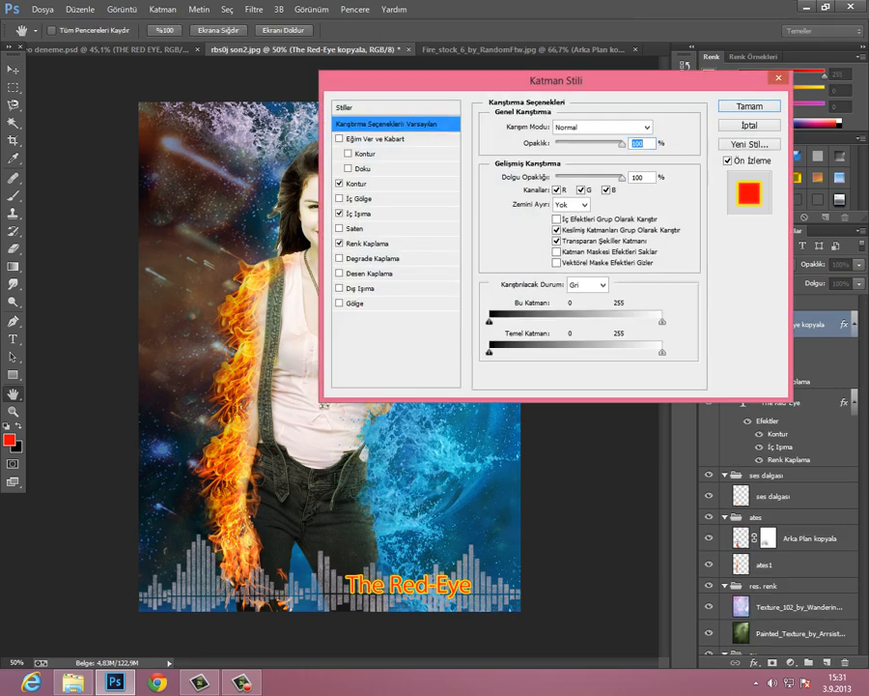
pyautogui.click(339, 288)
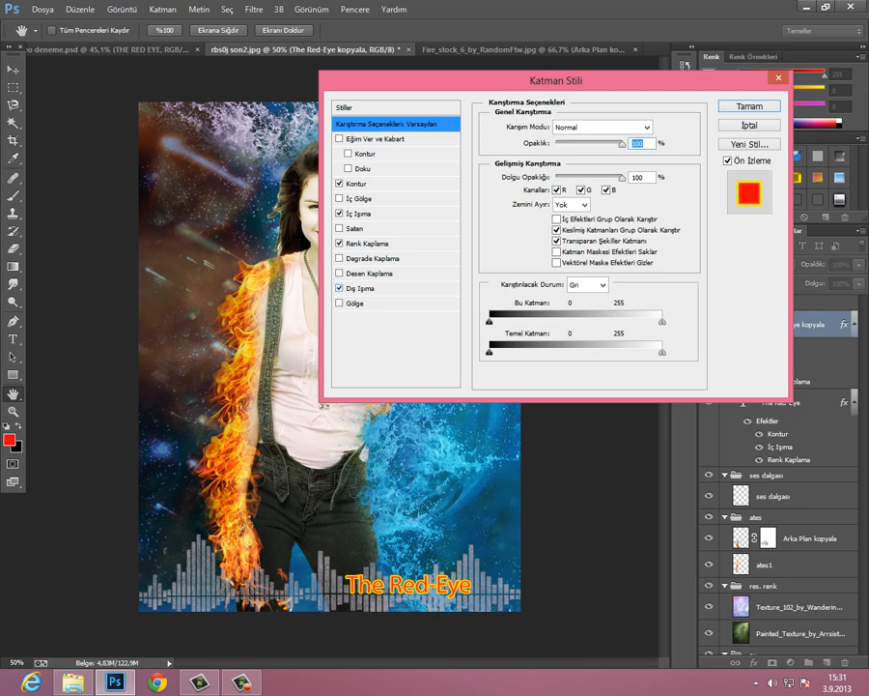
pyautogui.click(361, 288)
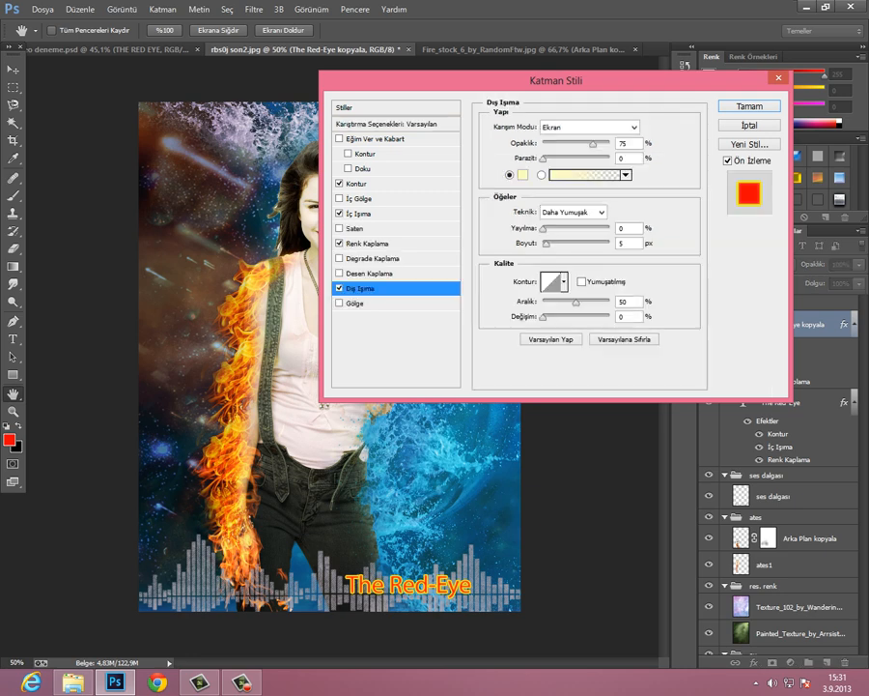
pyautogui.moveTo(557, 81); pyautogui.dragTo(517, 46)
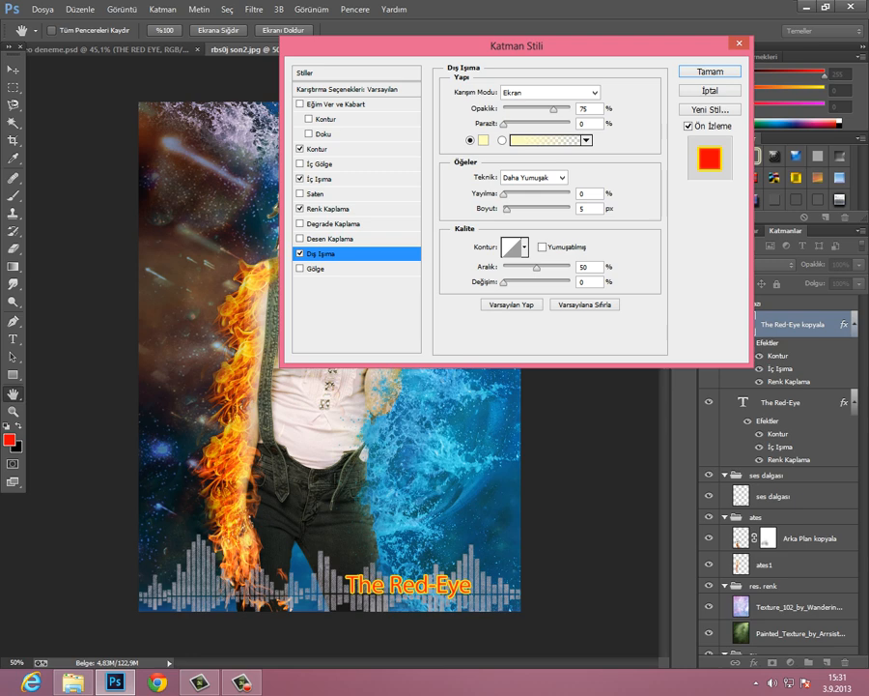
# Step: Set the copy's outer glow to red with 32 px size, 40% spread, 16% noise and 82% opacity
pyautogui.moveTo(507, 209); pyautogui.dragTo(514, 209)
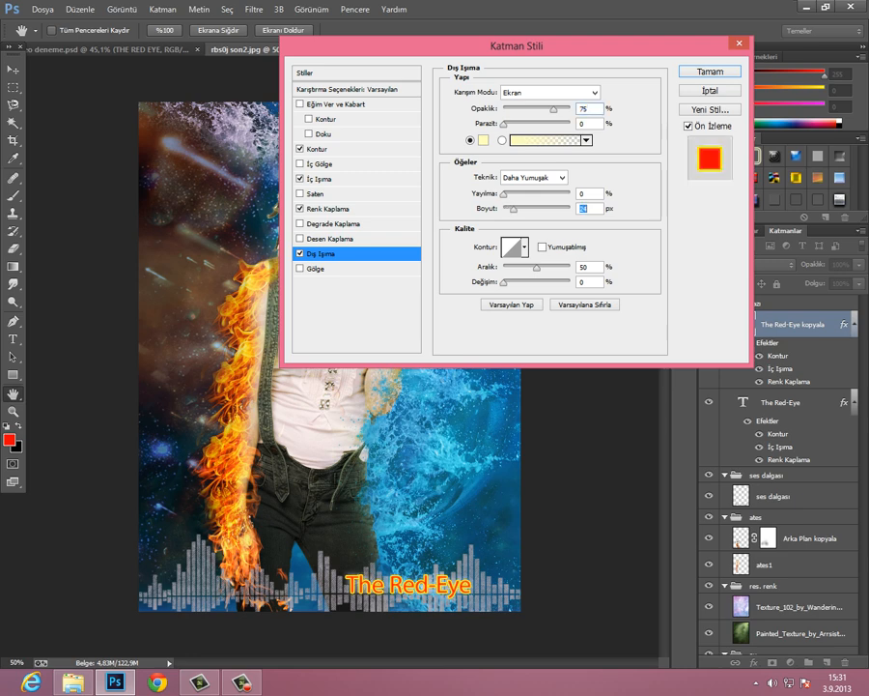
pyautogui.click(484, 140)
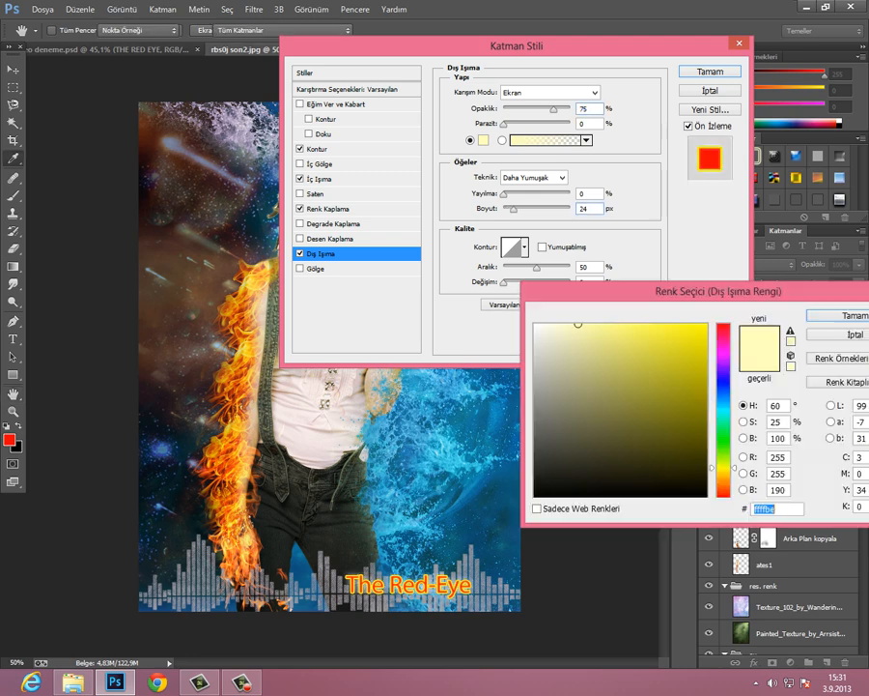
pyautogui.click(723, 326)
pyautogui.click(707, 324)
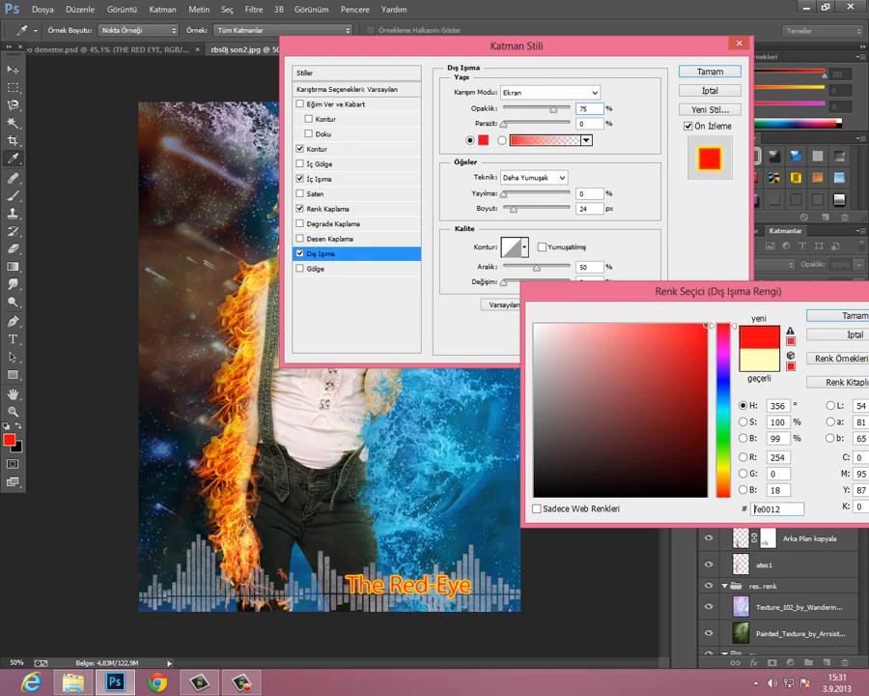
pyautogui.click(842, 316)
pyautogui.moveTo(514, 208); pyautogui.dragTo(530, 195)
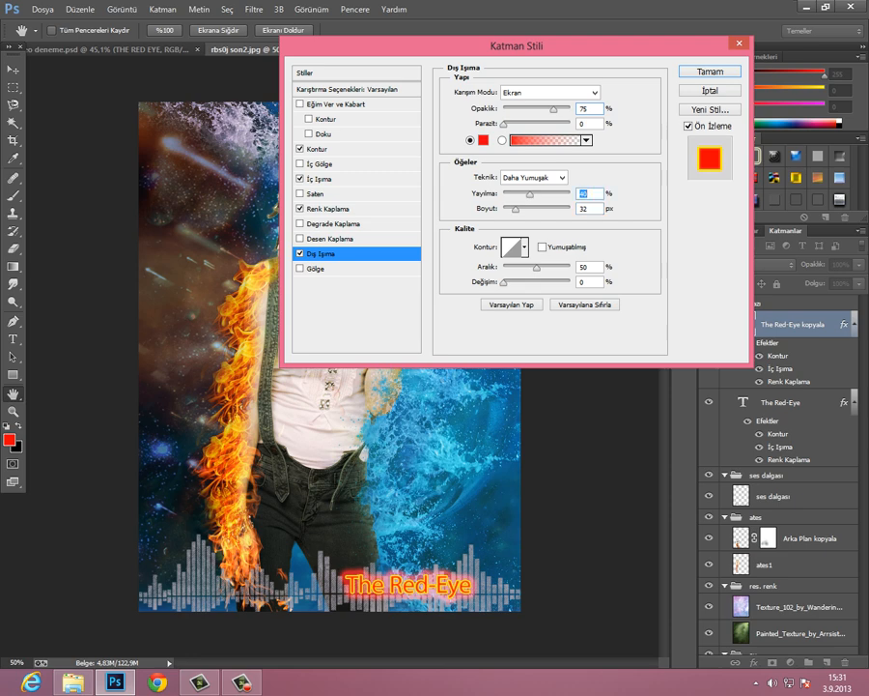
pyautogui.moveTo(503, 124); pyautogui.dragTo(559, 109)
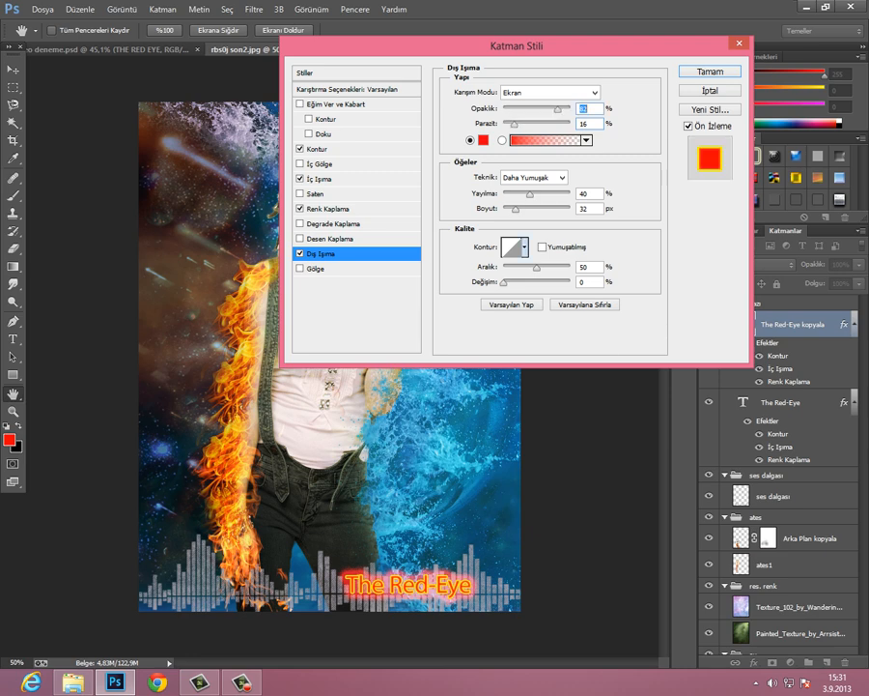
# Step: Compare several outer glow contours and apply the rounded, stepped one to the text copy
pyautogui.click(524, 247)
pyautogui.click(535, 299)
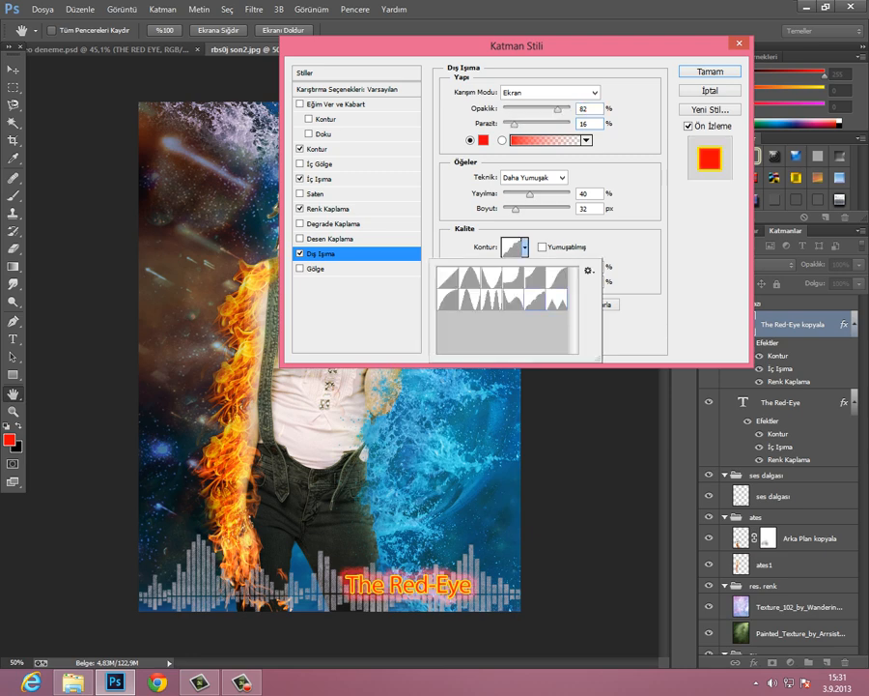
pyautogui.click(514, 299)
pyautogui.click(470, 278)
pyautogui.click(449, 278)
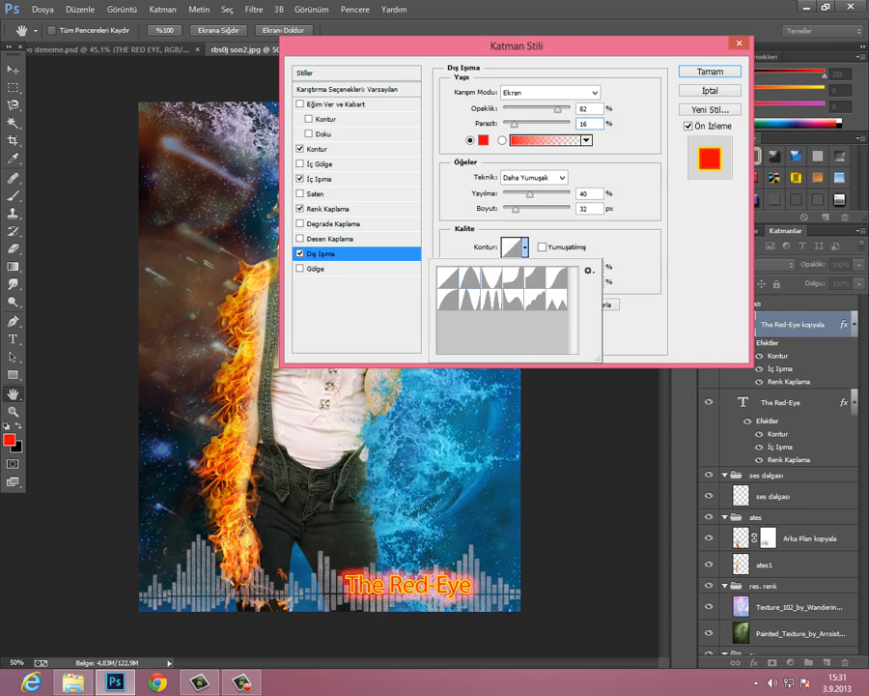
pyautogui.click(535, 299)
pyautogui.press('Return')
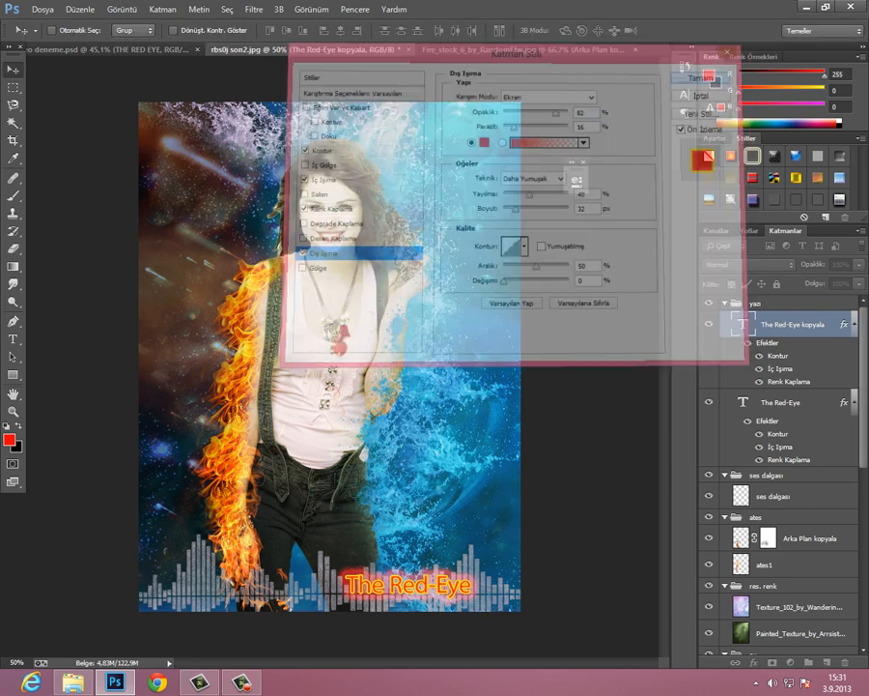
# Step: Hide the original The Red-Eye layer and move the glowing copy toward the poster's right edge
pyautogui.moveTo(407, 585); pyautogui.dragTo(445, 585)
pyautogui.hotkey('ctrl', 'z')
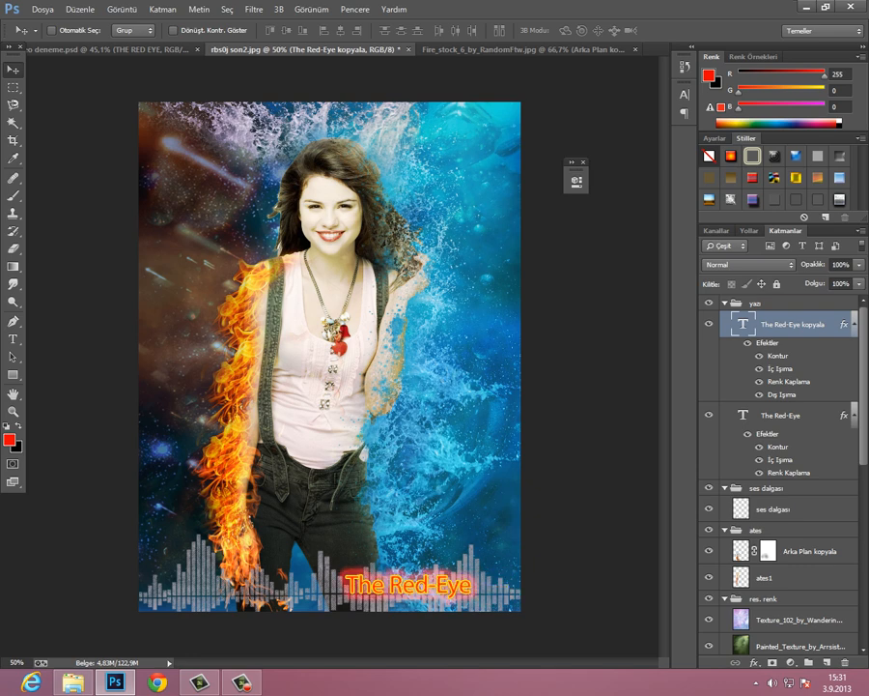
pyautogui.click(709, 416)
pyautogui.moveTo(418, 587); pyautogui.dragTo(447, 587)
pyautogui.click(709, 416)
pyautogui.click(710, 415)
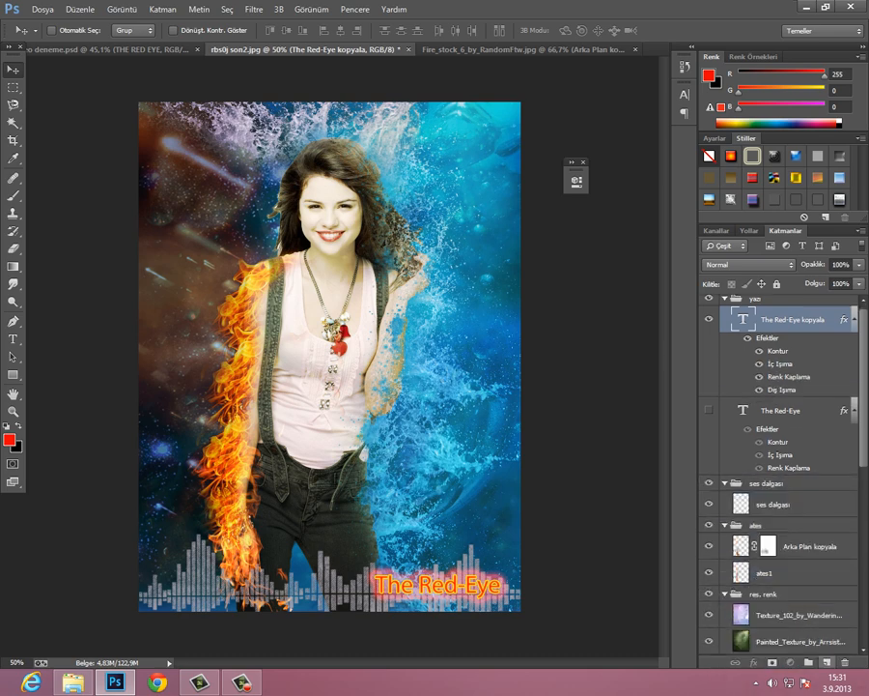
# Step: Duplicate the glowing The Red-Eye copy, try to merge the two copies, and leave the duplicate hidden
pyautogui.hotkey('ctrl', 'j')
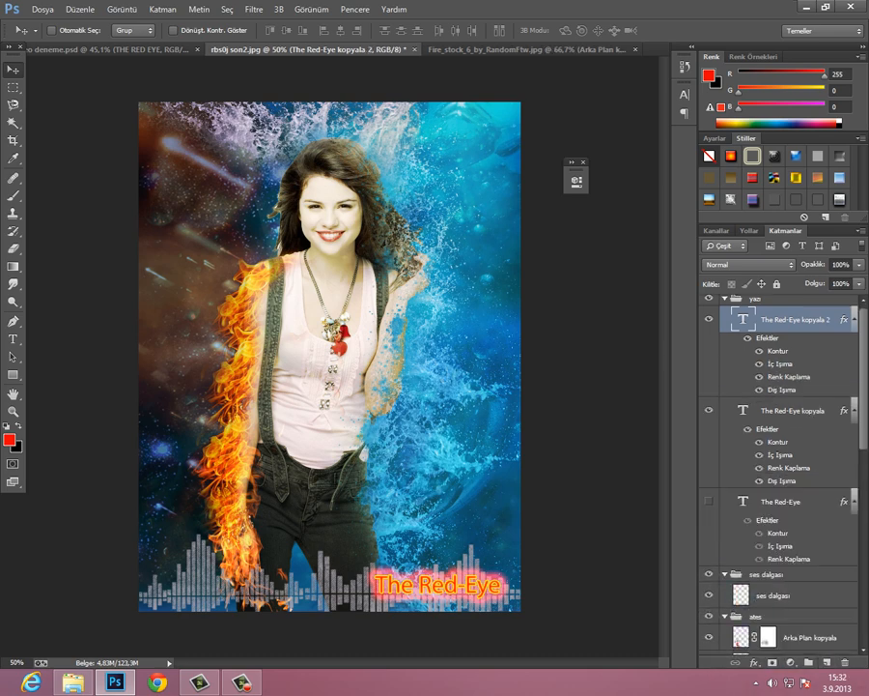
pyautogui.keyDown('ctrl'); pyautogui.click(793, 410); pyautogui.keyUp('ctrl')
pyautogui.hotkey('ctrl', 'e')
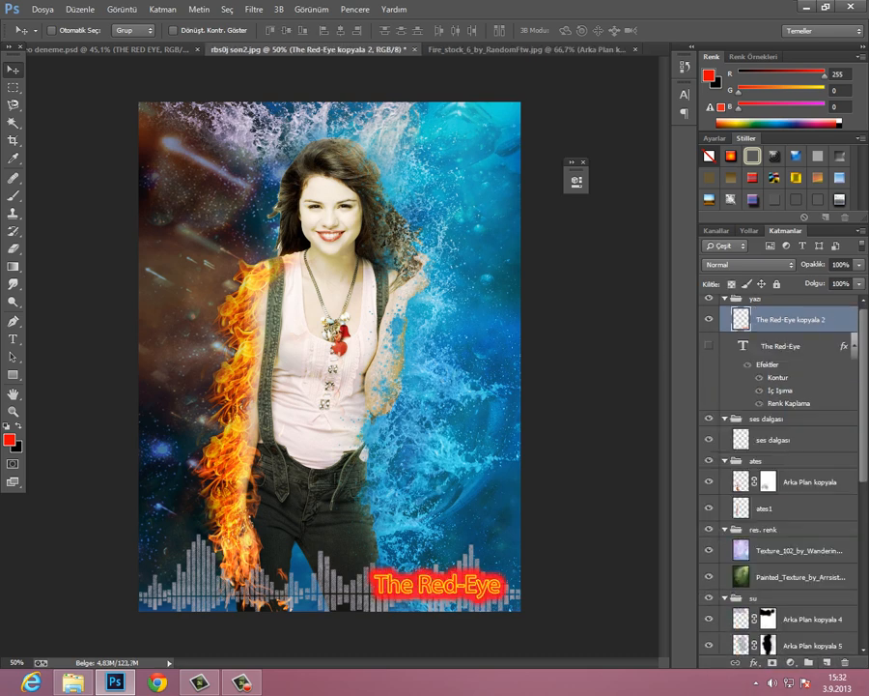
pyautogui.hotkey('ctrl', 'z')
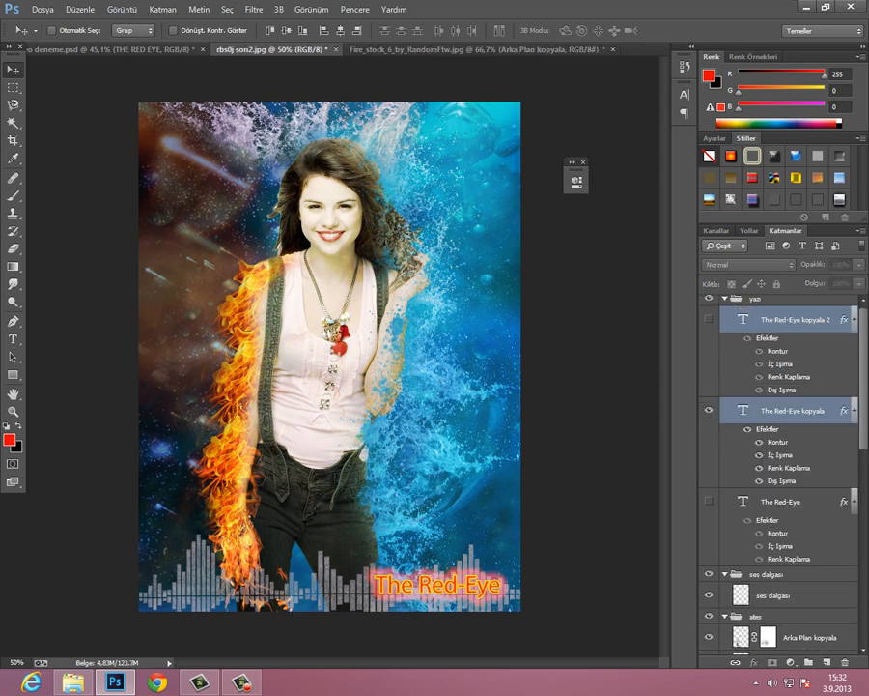
pyautogui.scroll(1, 778, 473)
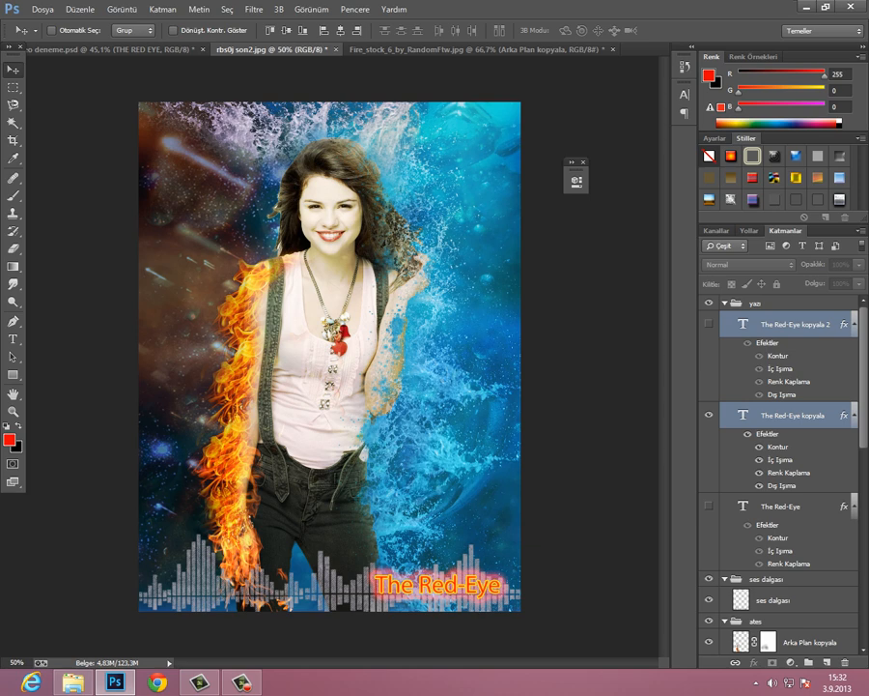
# Step: Create a new layer group above the yazı group and name it renklendirme
pyautogui.click(709, 303)
pyautogui.click(709, 303)
pyautogui.click(767, 303)
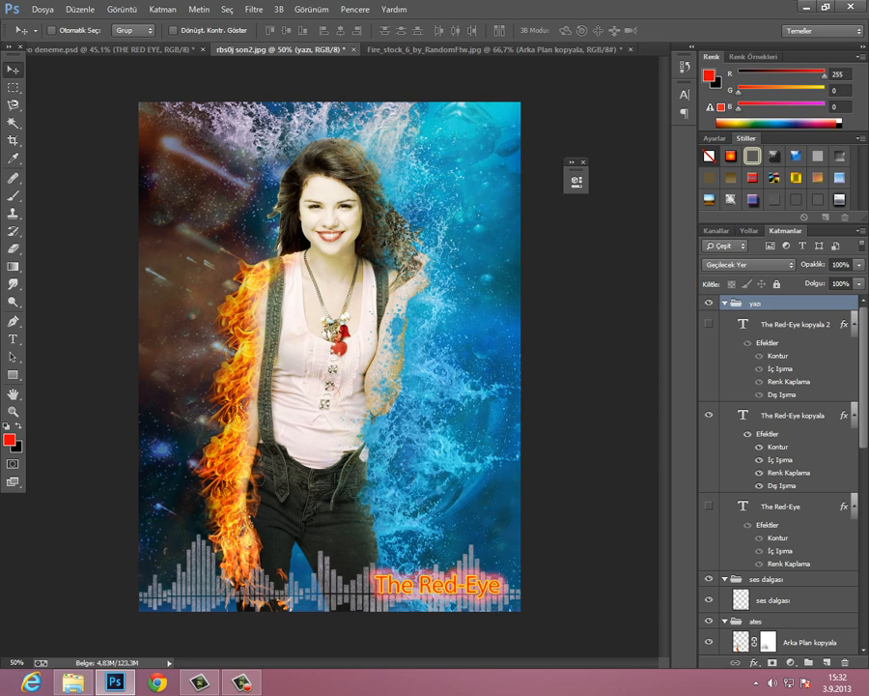
pyautogui.click(810, 663)
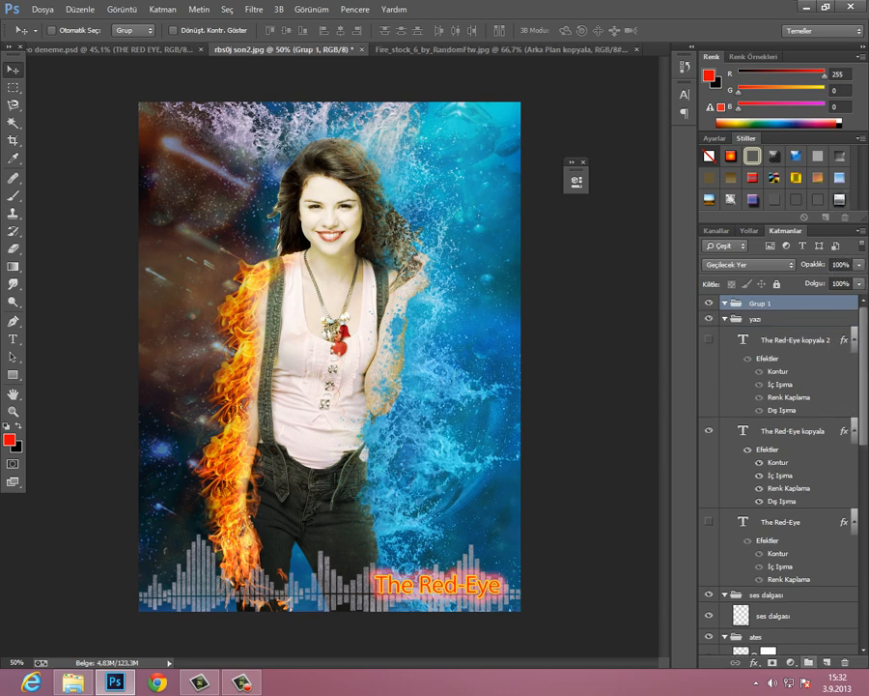
pyautogui.doubleClick(761, 303)
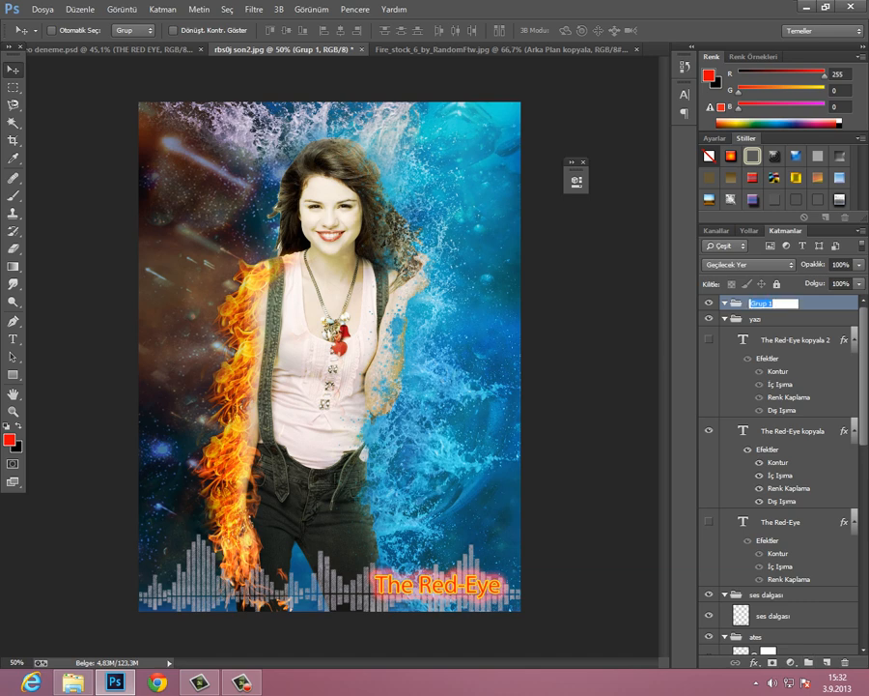
pyautogui.write('renklendirme')
pyautogui.press('Return')
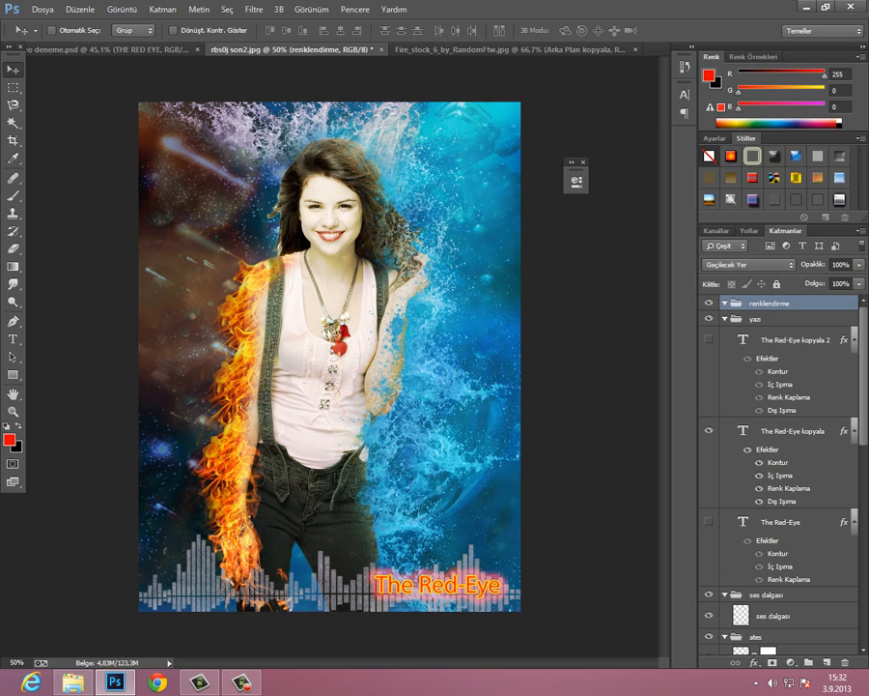
# Step: Add a Brightness/Contrast adjustment layer in the renklendirme group with brightness 19 and contrast 6
pyautogui.click(787, 663)
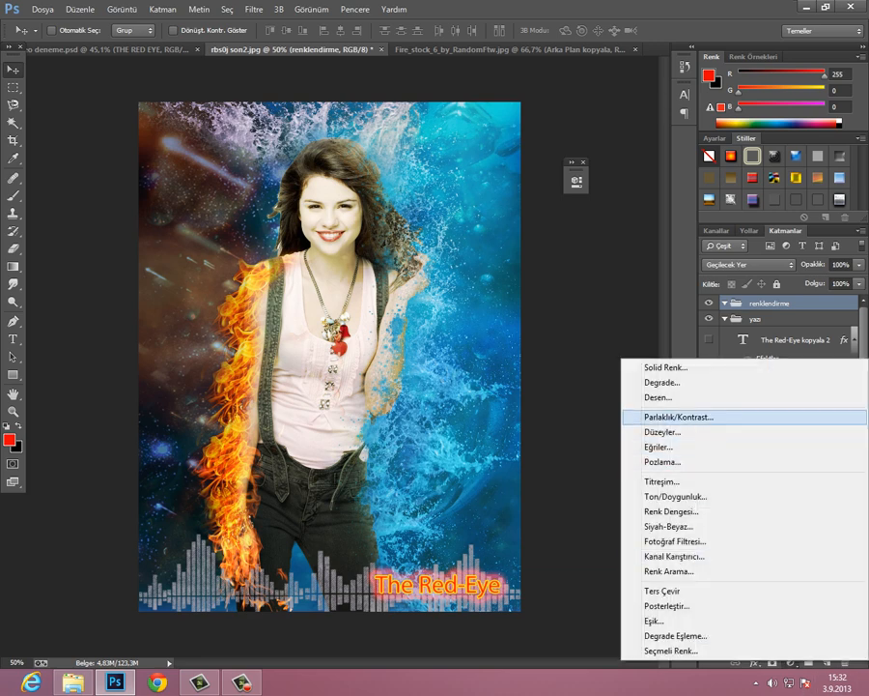
pyautogui.click(680, 416)
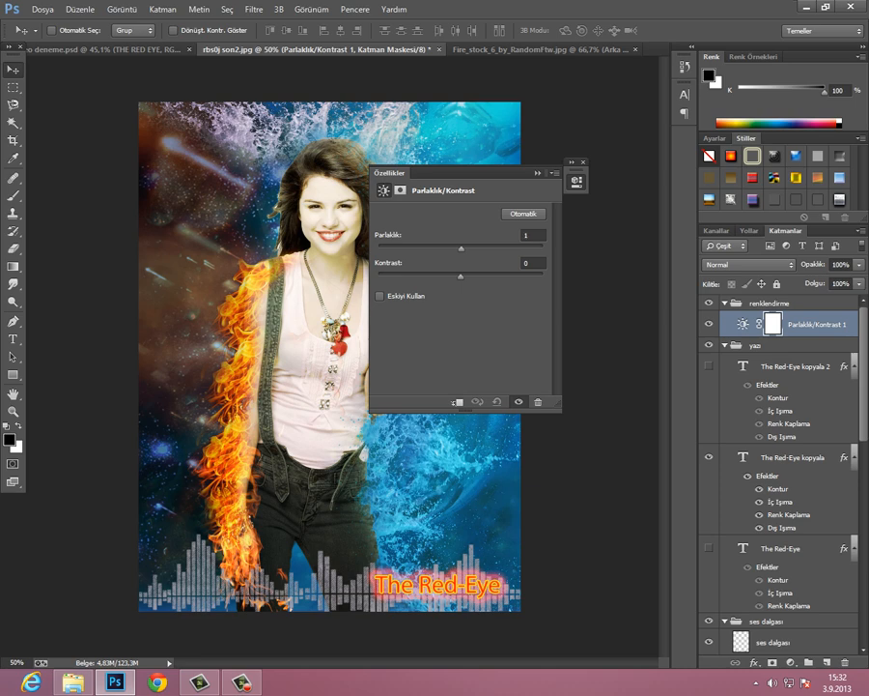
pyautogui.moveTo(462, 248); pyautogui.dragTo(472, 248)
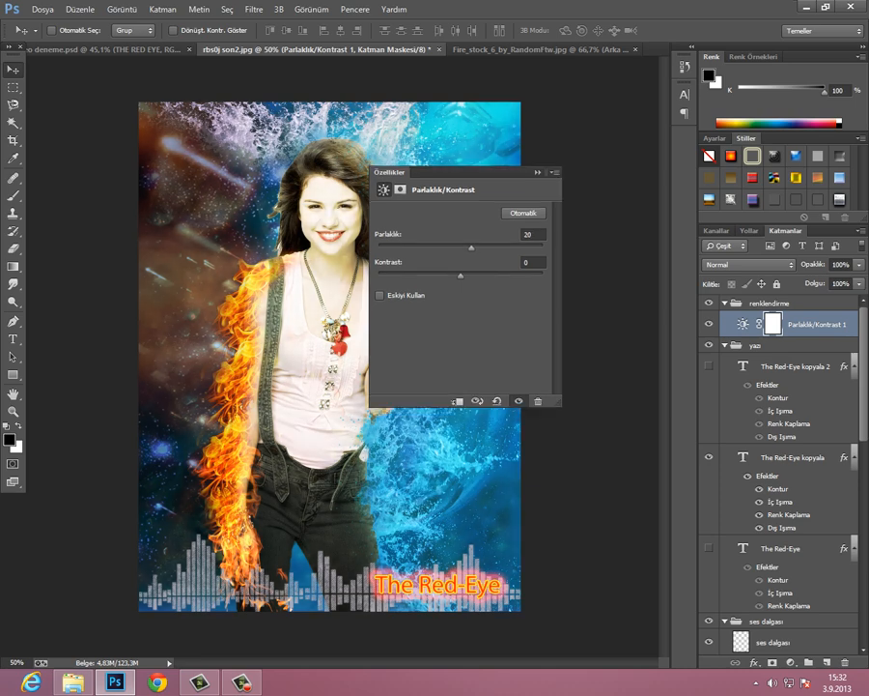
pyautogui.moveTo(444, 161); pyautogui.dragTo(593, 185)
pyautogui.moveTo(621, 275); pyautogui.dragTo(614, 302)
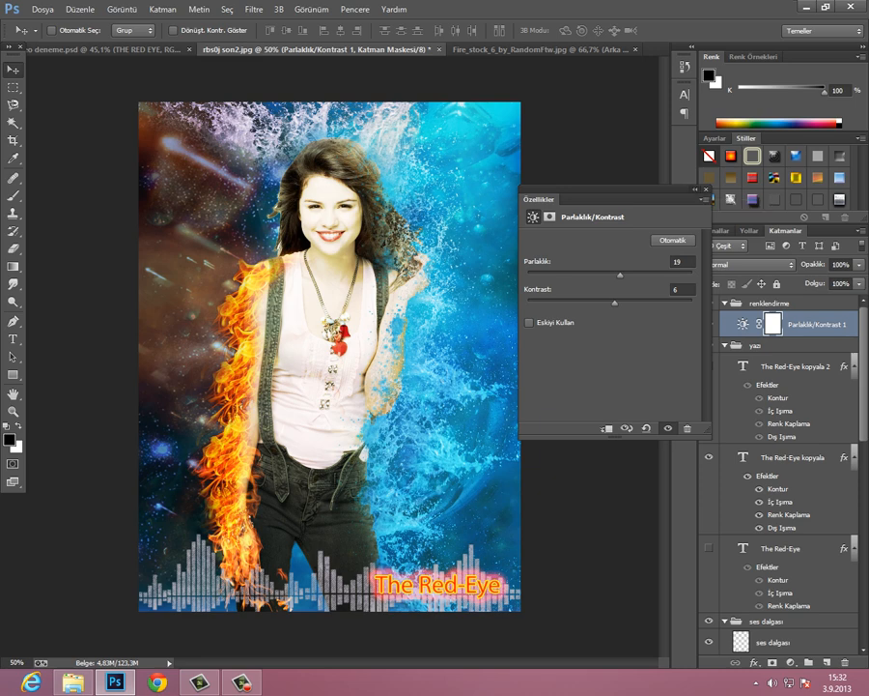
pyautogui.click(695, 189)
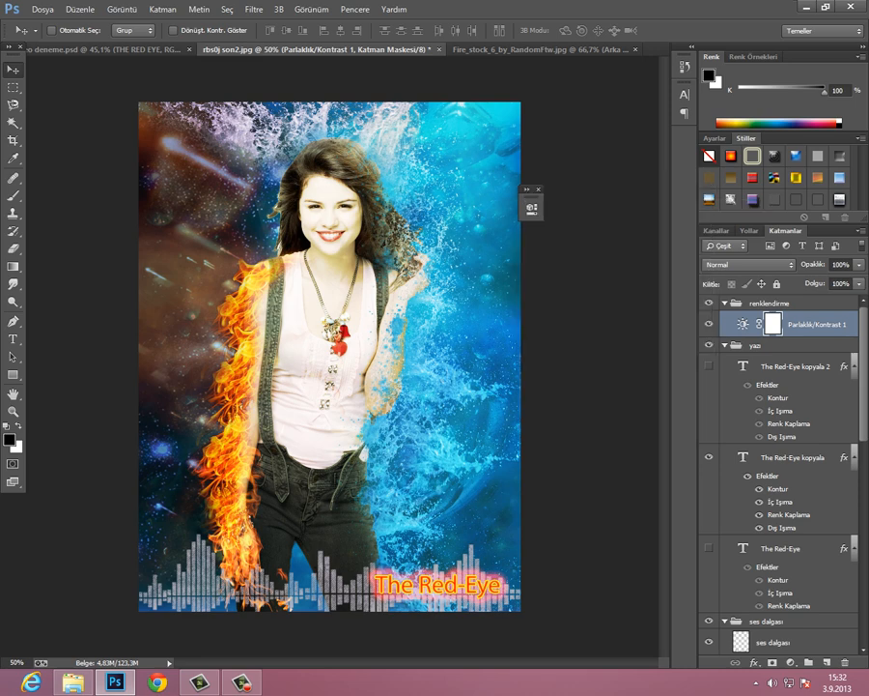
# Step: Add a Vibrance adjustment layer with vibrance +100 and saturation 0
pyautogui.click(789, 663)
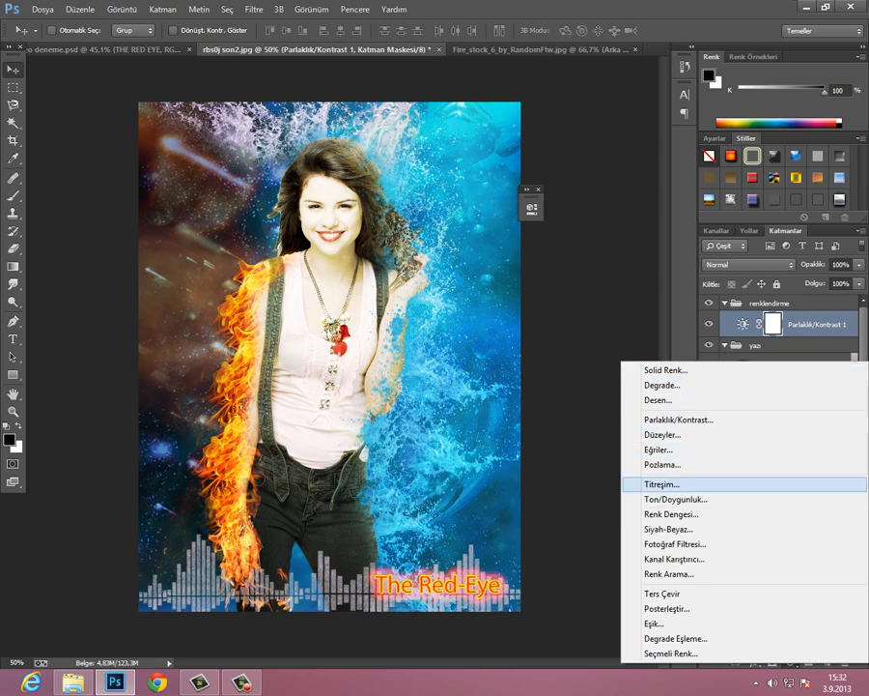
pyautogui.click(649, 484)
pyautogui.moveTo(348, 201); pyautogui.dragTo(582, 254)
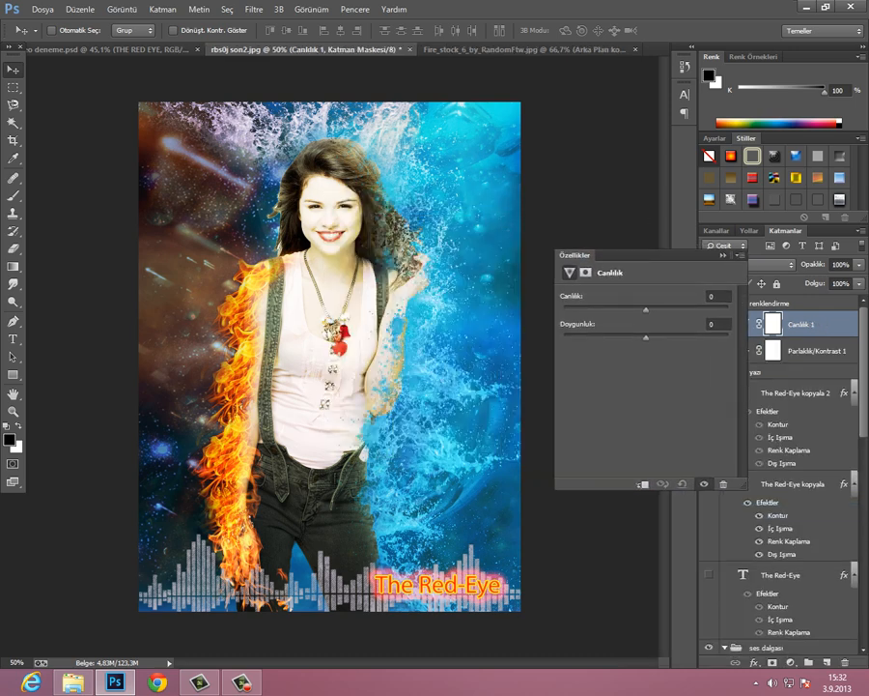
pyautogui.moveTo(645, 309); pyautogui.dragTo(727, 310)
pyautogui.moveTo(645, 337)
pyautogui.mouseDown()
pyautogui.moveTo(672, 338)
pyautogui.moveTo(643, 338)
pyautogui.mouseUp()
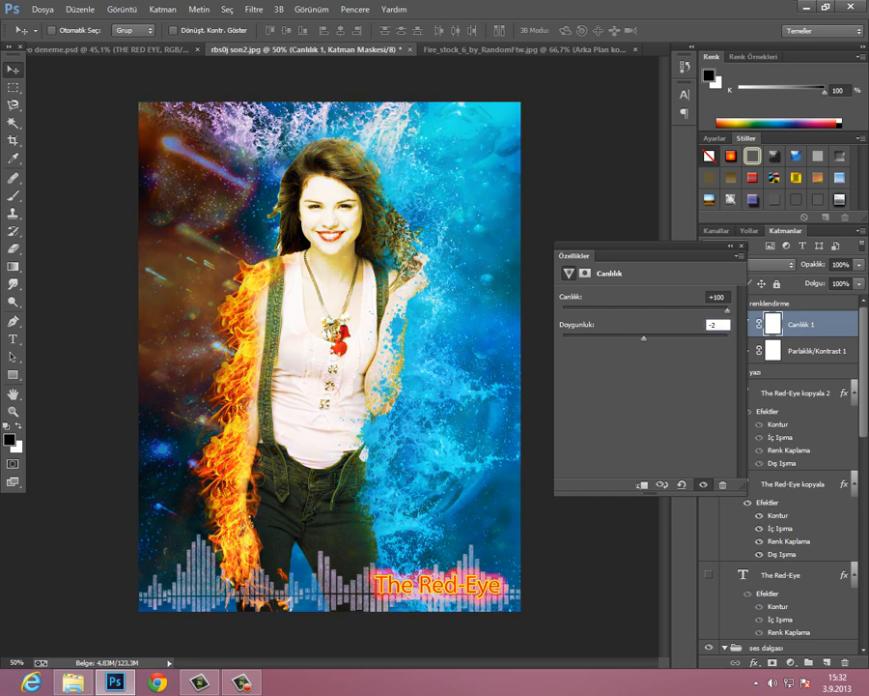
pyautogui.doubleClick(714, 324)
pyautogui.write('0')
pyautogui.click(730, 246)
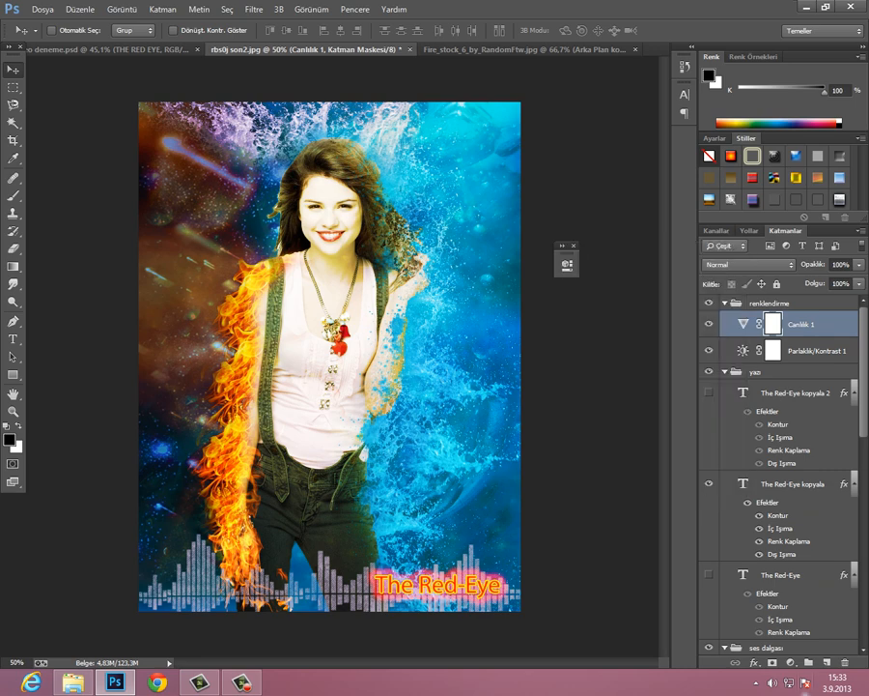
# Step: Add a Channel Mixer adjustment layer, set red to +180% in the red output channel, and adjust its green and blue amounts
pyautogui.click(789, 663)
pyautogui.click(676, 560)
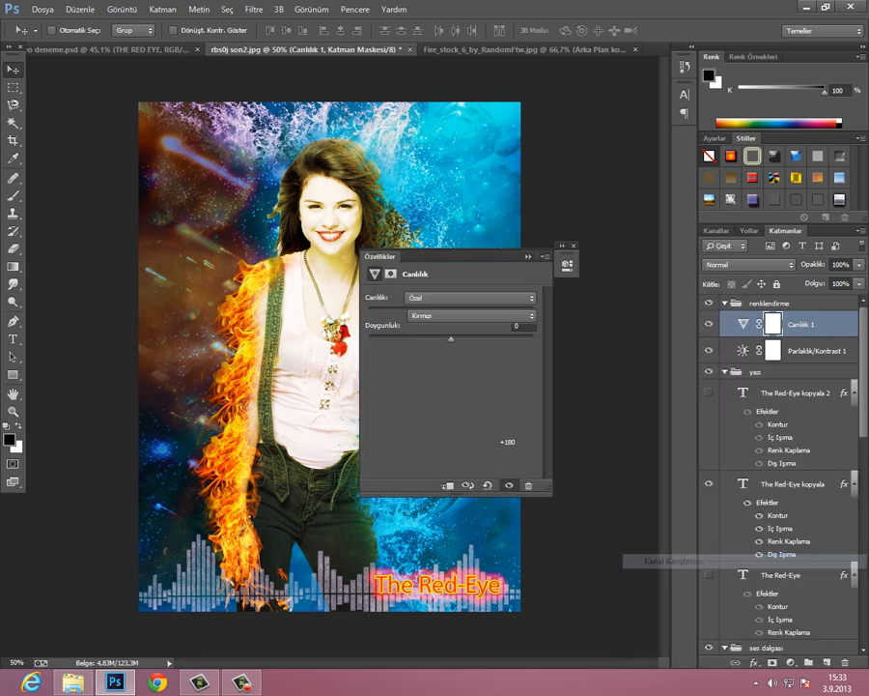
pyautogui.moveTo(406, 253); pyautogui.dragTo(594, 181)
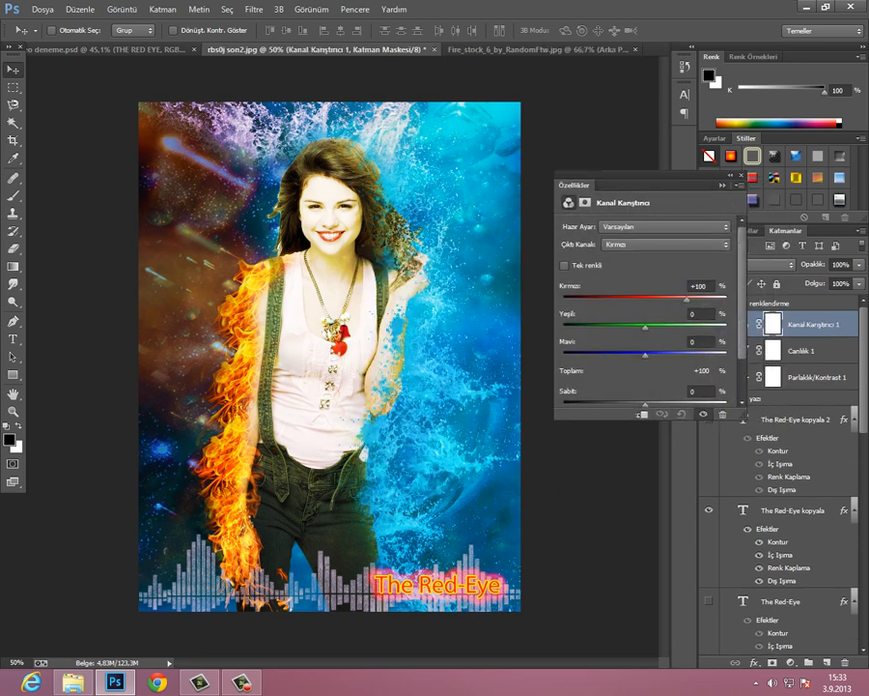
pyautogui.moveTo(687, 300); pyautogui.dragTo(720, 299)
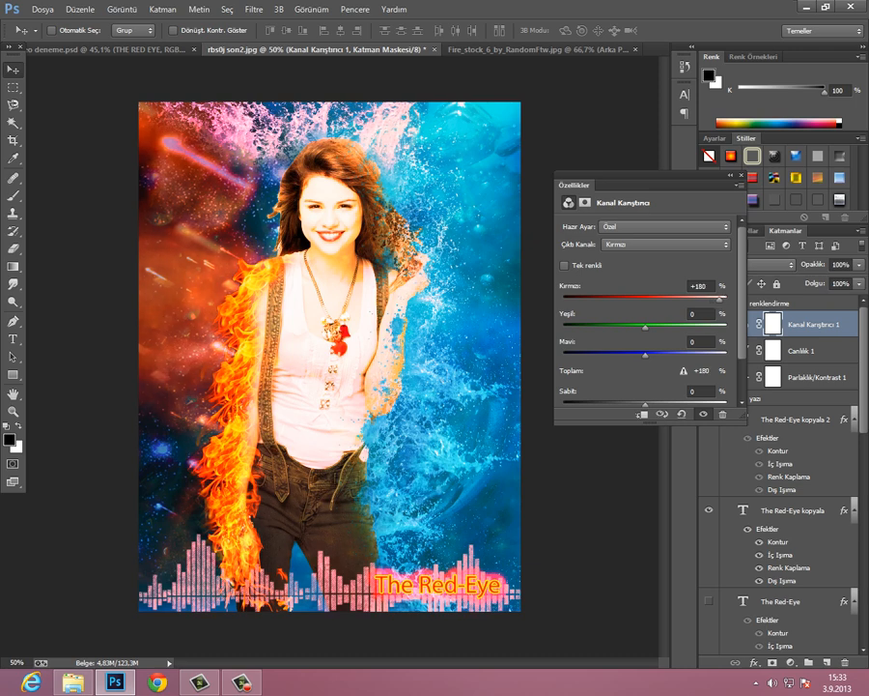
pyautogui.moveTo(645, 328); pyautogui.dragTo(661, 354)
pyautogui.click(732, 175)
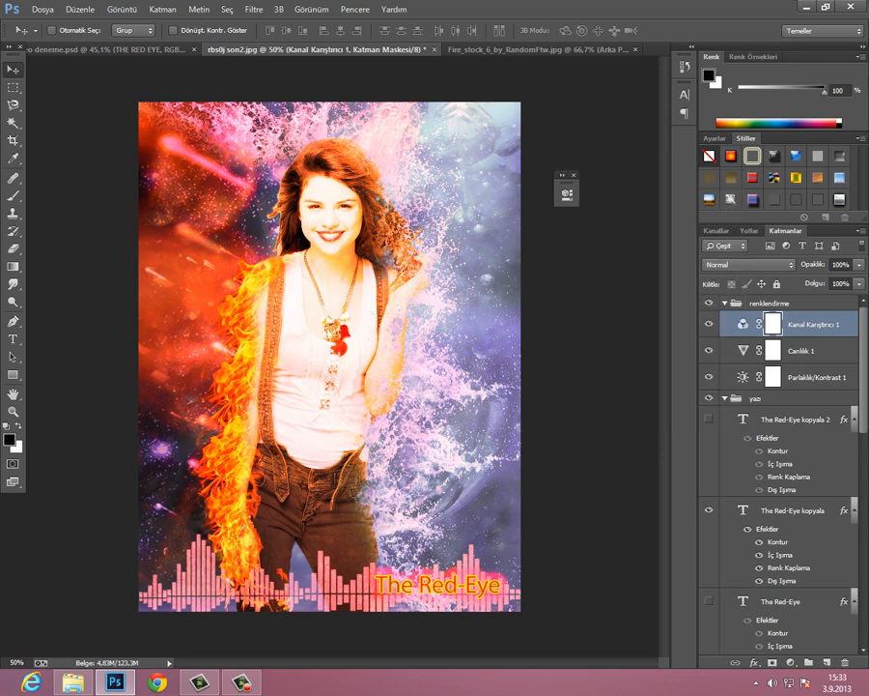
# Step: Add a second Channel Mixer layer with red +76%, green +40% and blue +8% in the red output channel
pyautogui.click(789, 663)
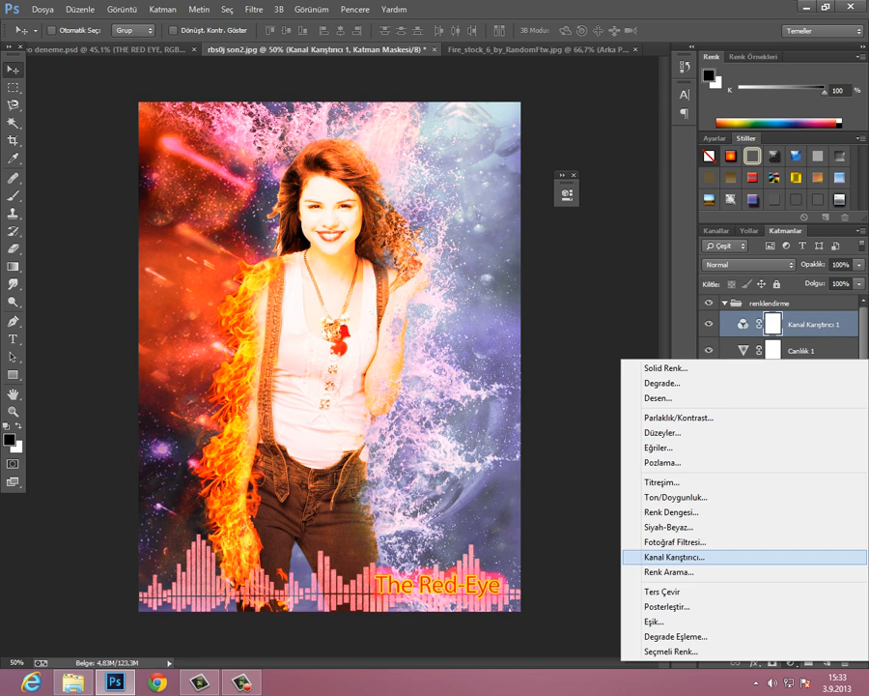
pyautogui.click(677, 557)
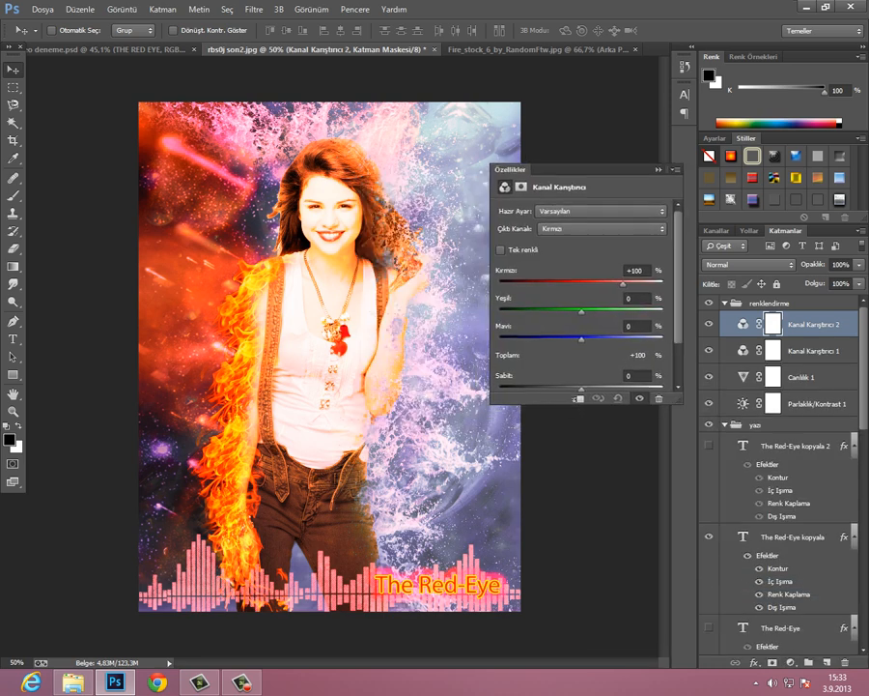
pyautogui.moveTo(511, 169); pyautogui.dragTo(552, 118)
pyautogui.moveTo(664, 233); pyautogui.dragTo(626, 288)
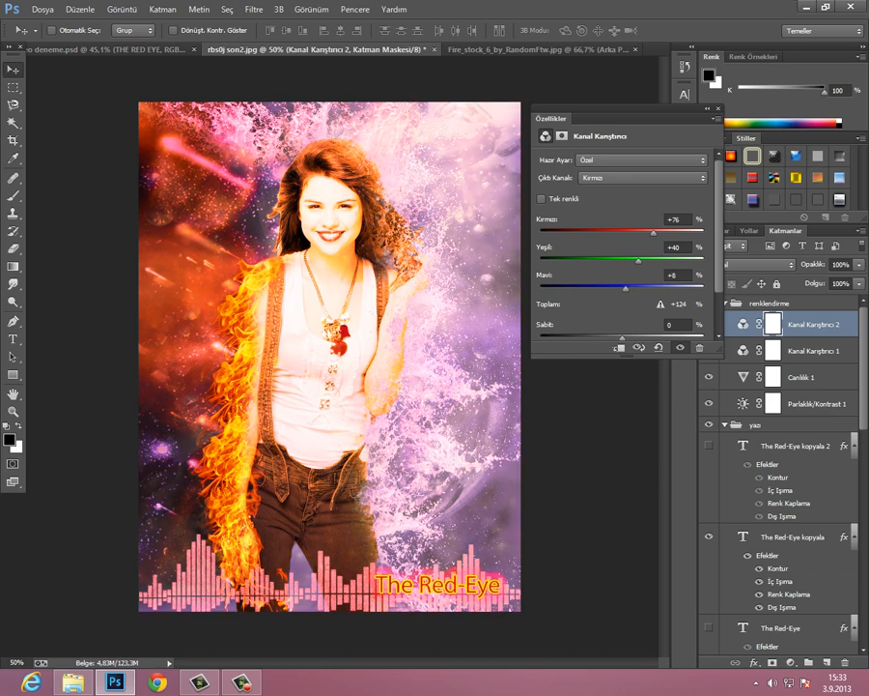
pyautogui.click(707, 108)
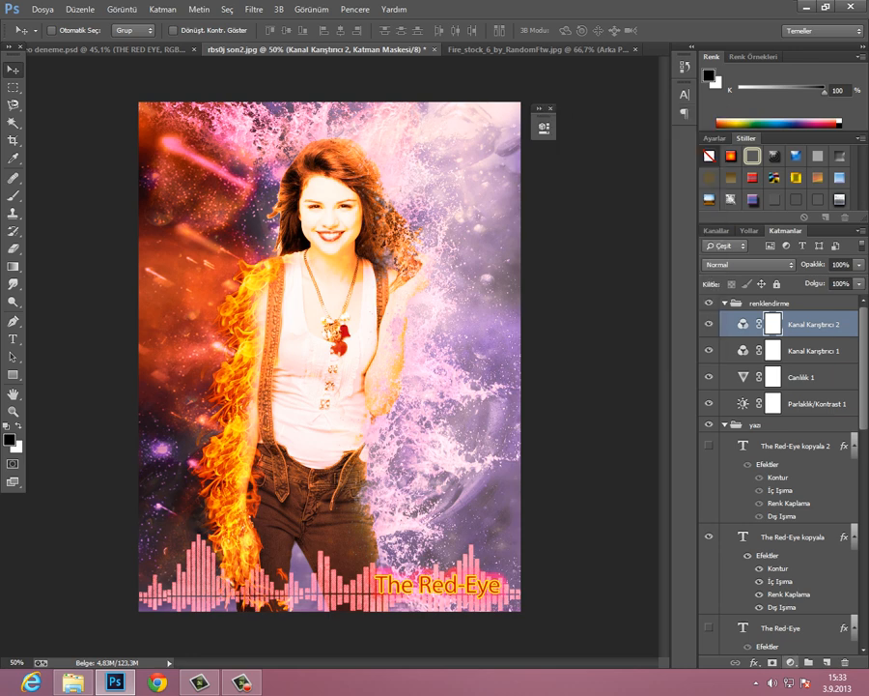
# Step: Add a Color Balance adjustment layer and adjust its midtones, shifting them toward blue
pyautogui.click(791, 662)
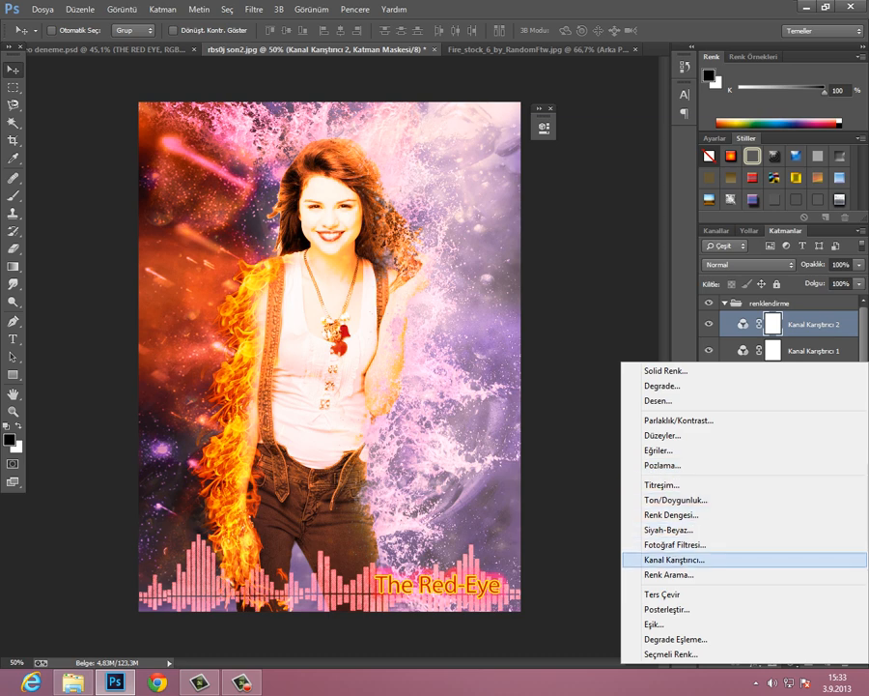
pyautogui.click(676, 515)
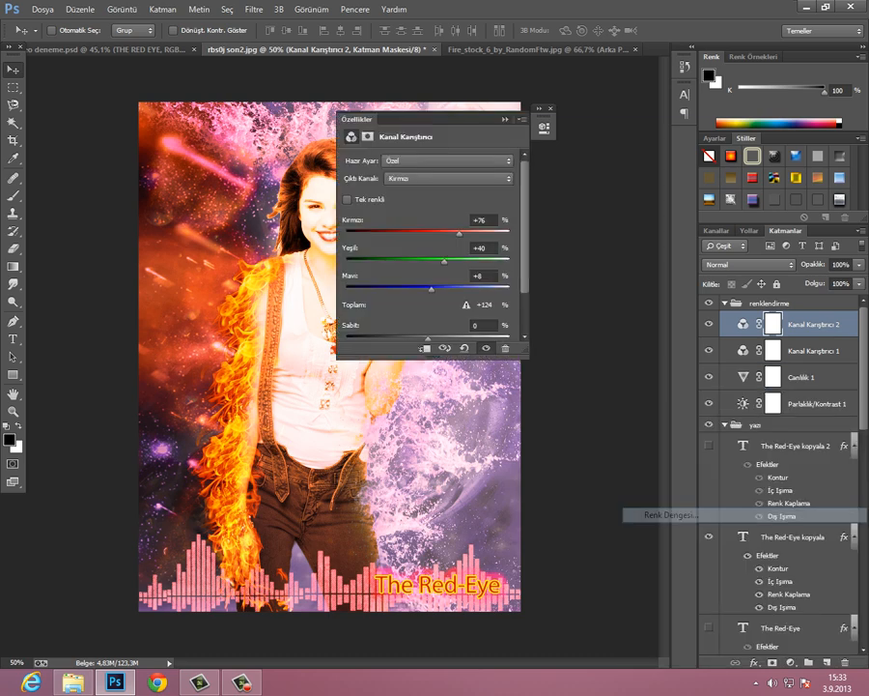
pyautogui.moveTo(391, 109); pyautogui.dragTo(598, 92)
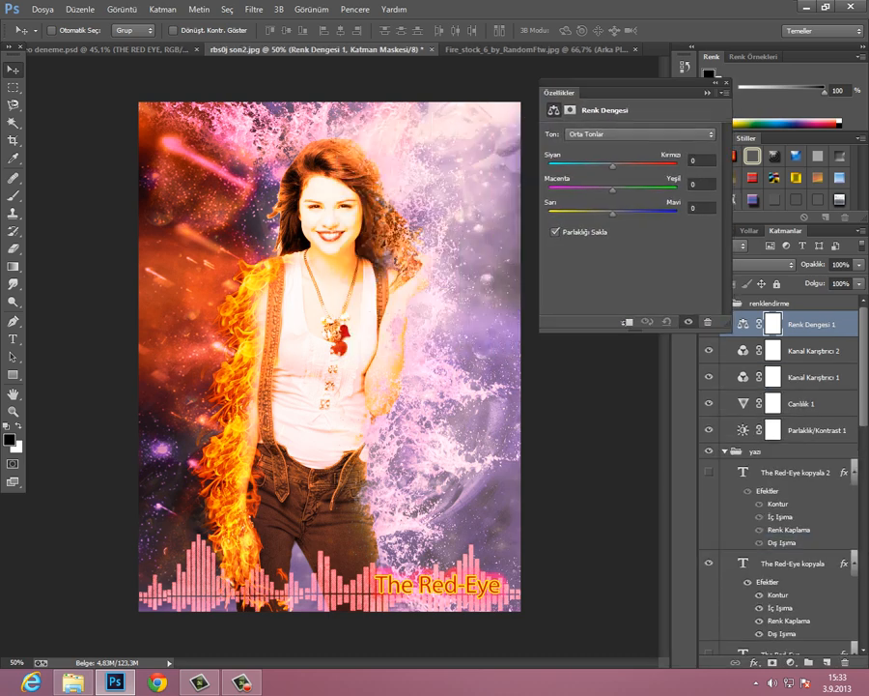
pyautogui.moveTo(613, 166); pyautogui.dragTo(635, 211)
pyautogui.moveTo(636, 211); pyautogui.dragTo(642, 212)
# Step: Set the color balance shadows to +25 red, +22 green, +17 blue, and the highlights to -11 cyan, +9 green, +17 blue
pyautogui.click(630, 134)
pyautogui.click(594, 145)
pyautogui.moveTo(613, 167); pyautogui.dragTo(619, 214)
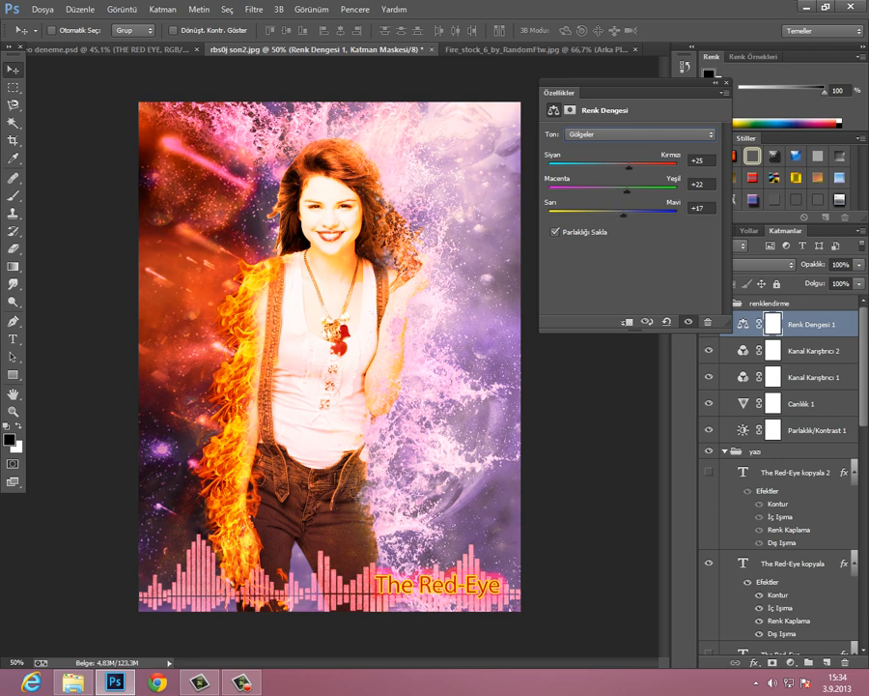
pyautogui.click(640, 135)
pyautogui.click(594, 171)
pyautogui.moveTo(616, 166); pyautogui.dragTo(623, 214)
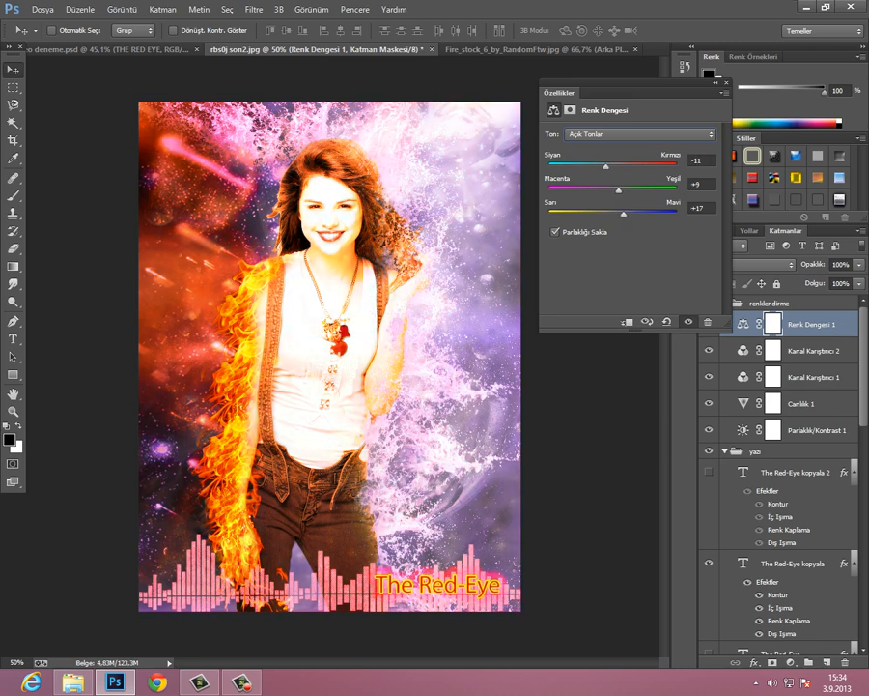
pyautogui.click(716, 83)
# Step: Select the five adjustment layers, keep them inside the renklendirme group, and collapse the group
pyautogui.keyDown('shift'); pyautogui.click(816, 429); pyautogui.keyUp('shift')
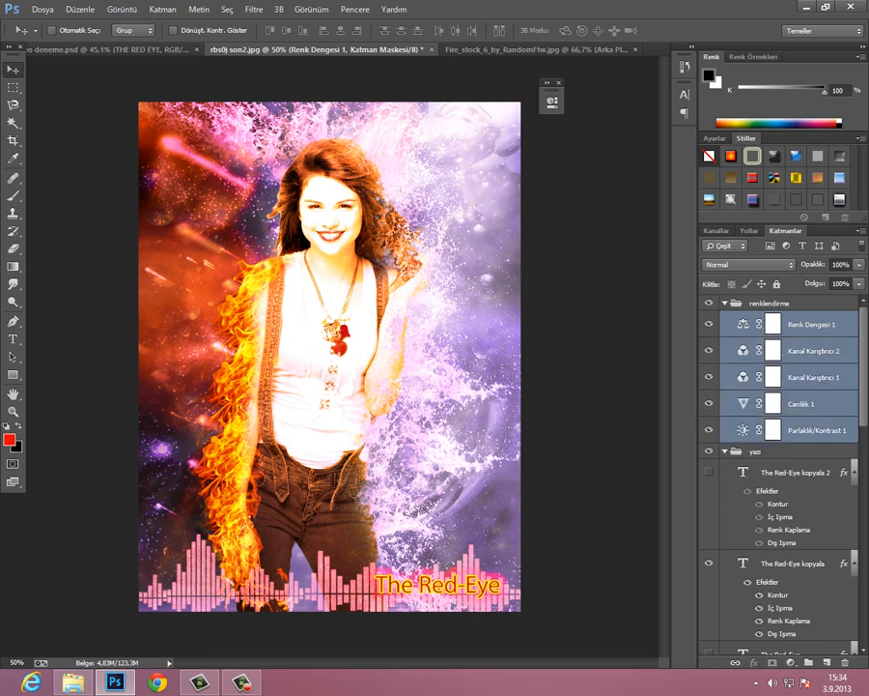
pyautogui.moveTo(811, 322); pyautogui.dragTo(811, 307)
pyautogui.click(725, 303)
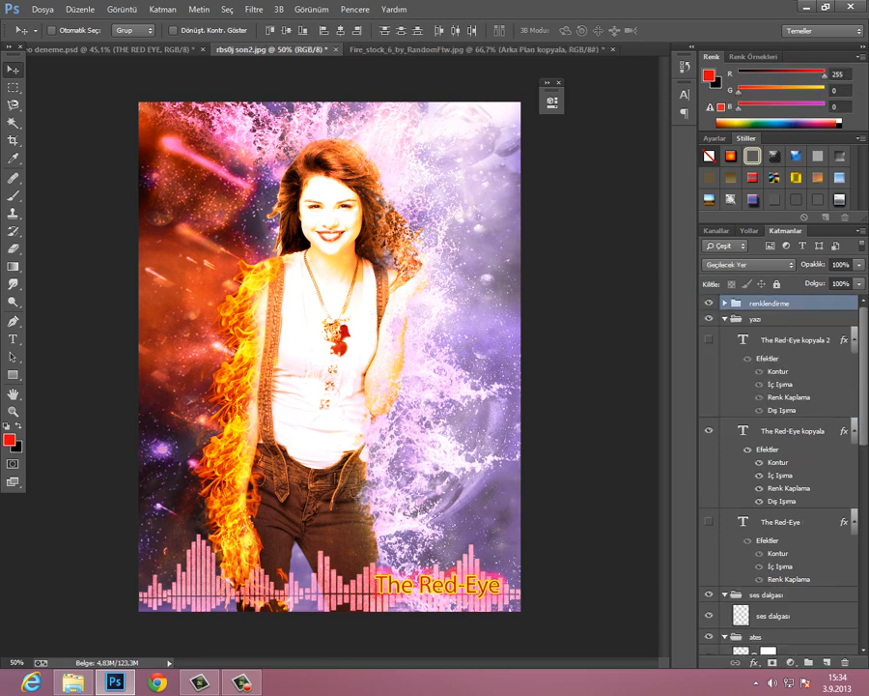